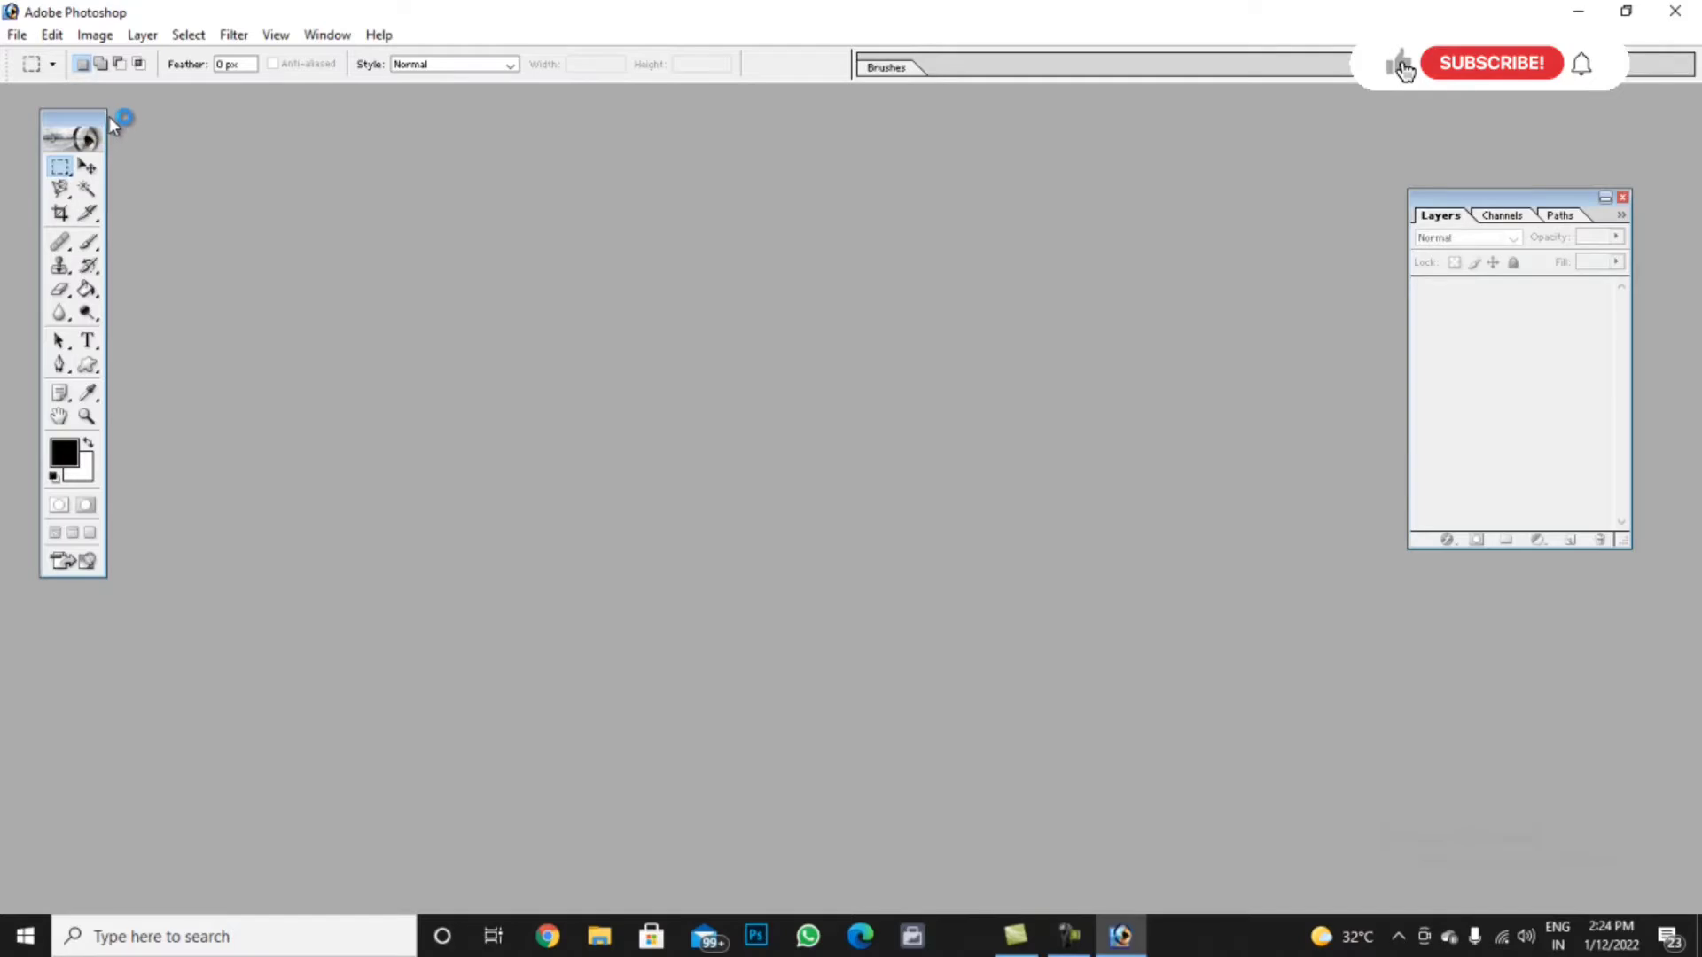
Create a white 5 x 7 inch RGB document at 300 pixels/inch and maximize its window
left_click(17, 36)
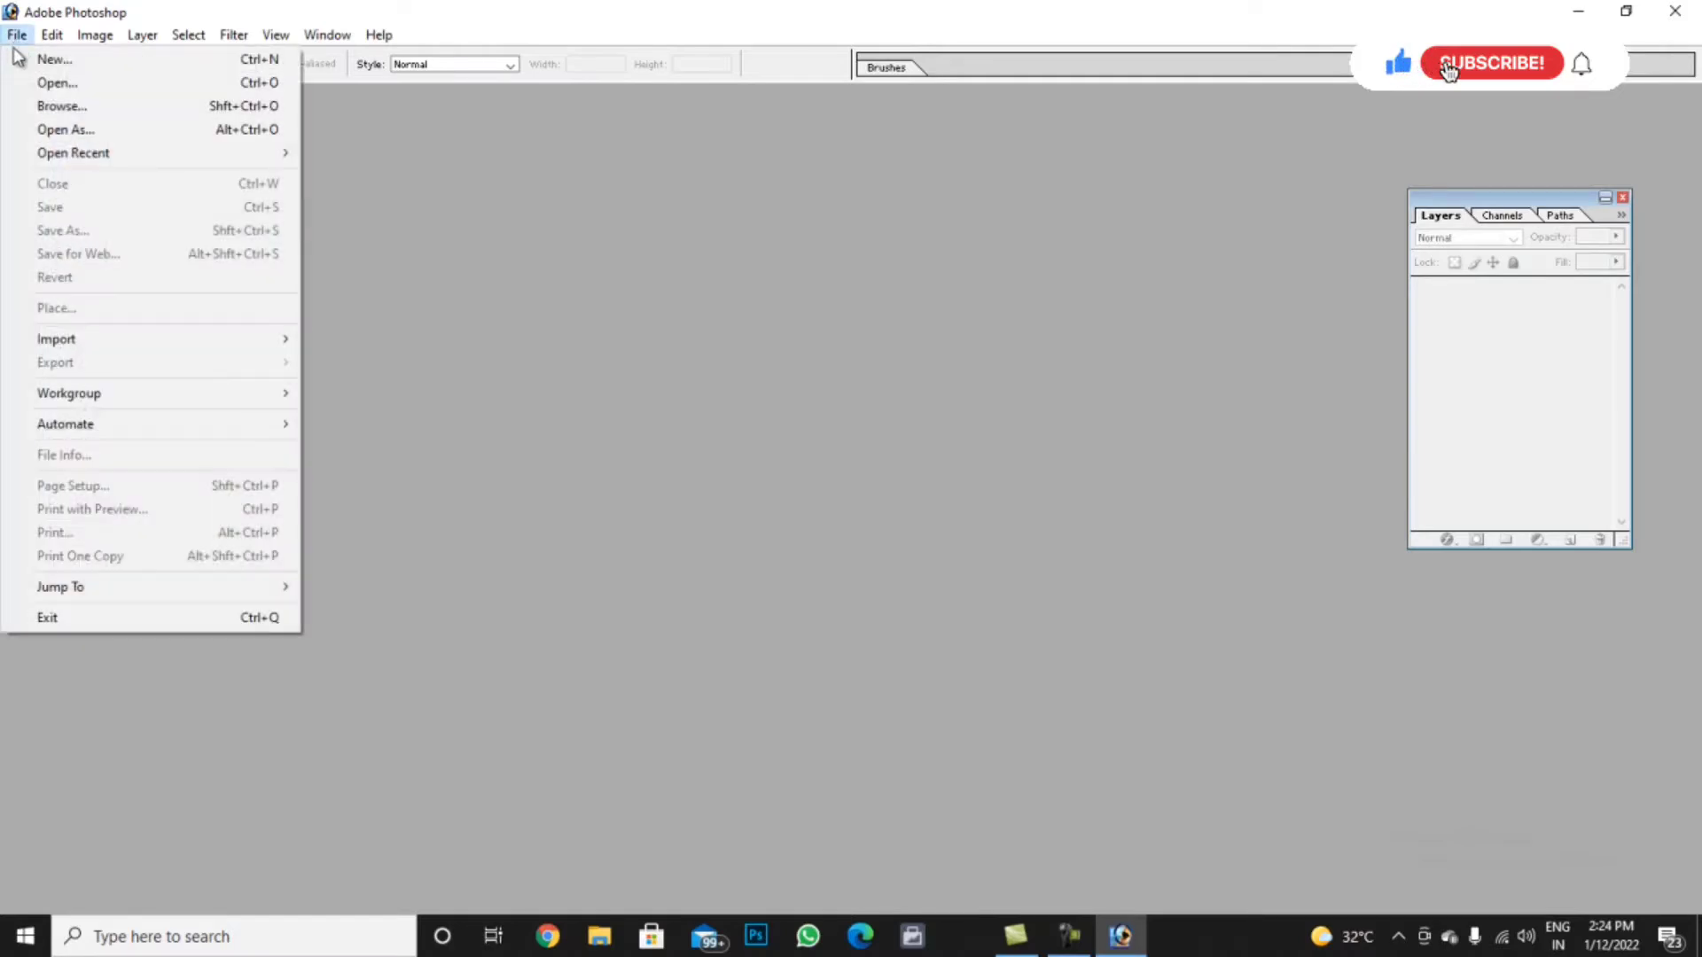
left_click(38, 61)
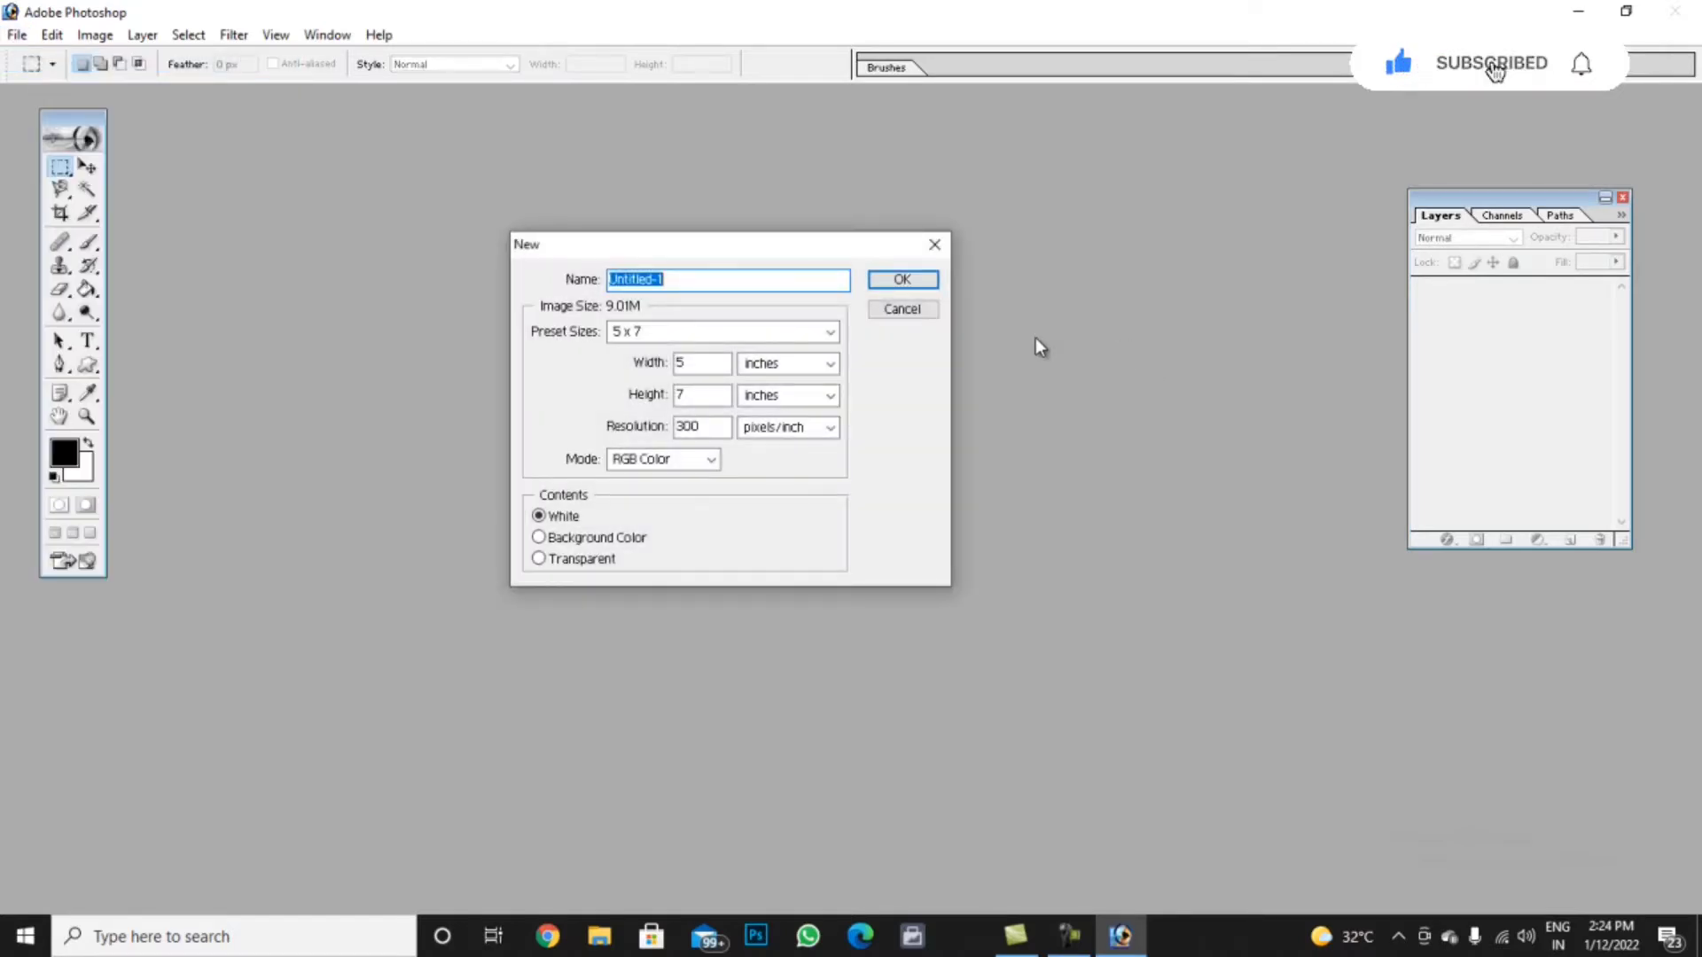
left_click(912, 280)
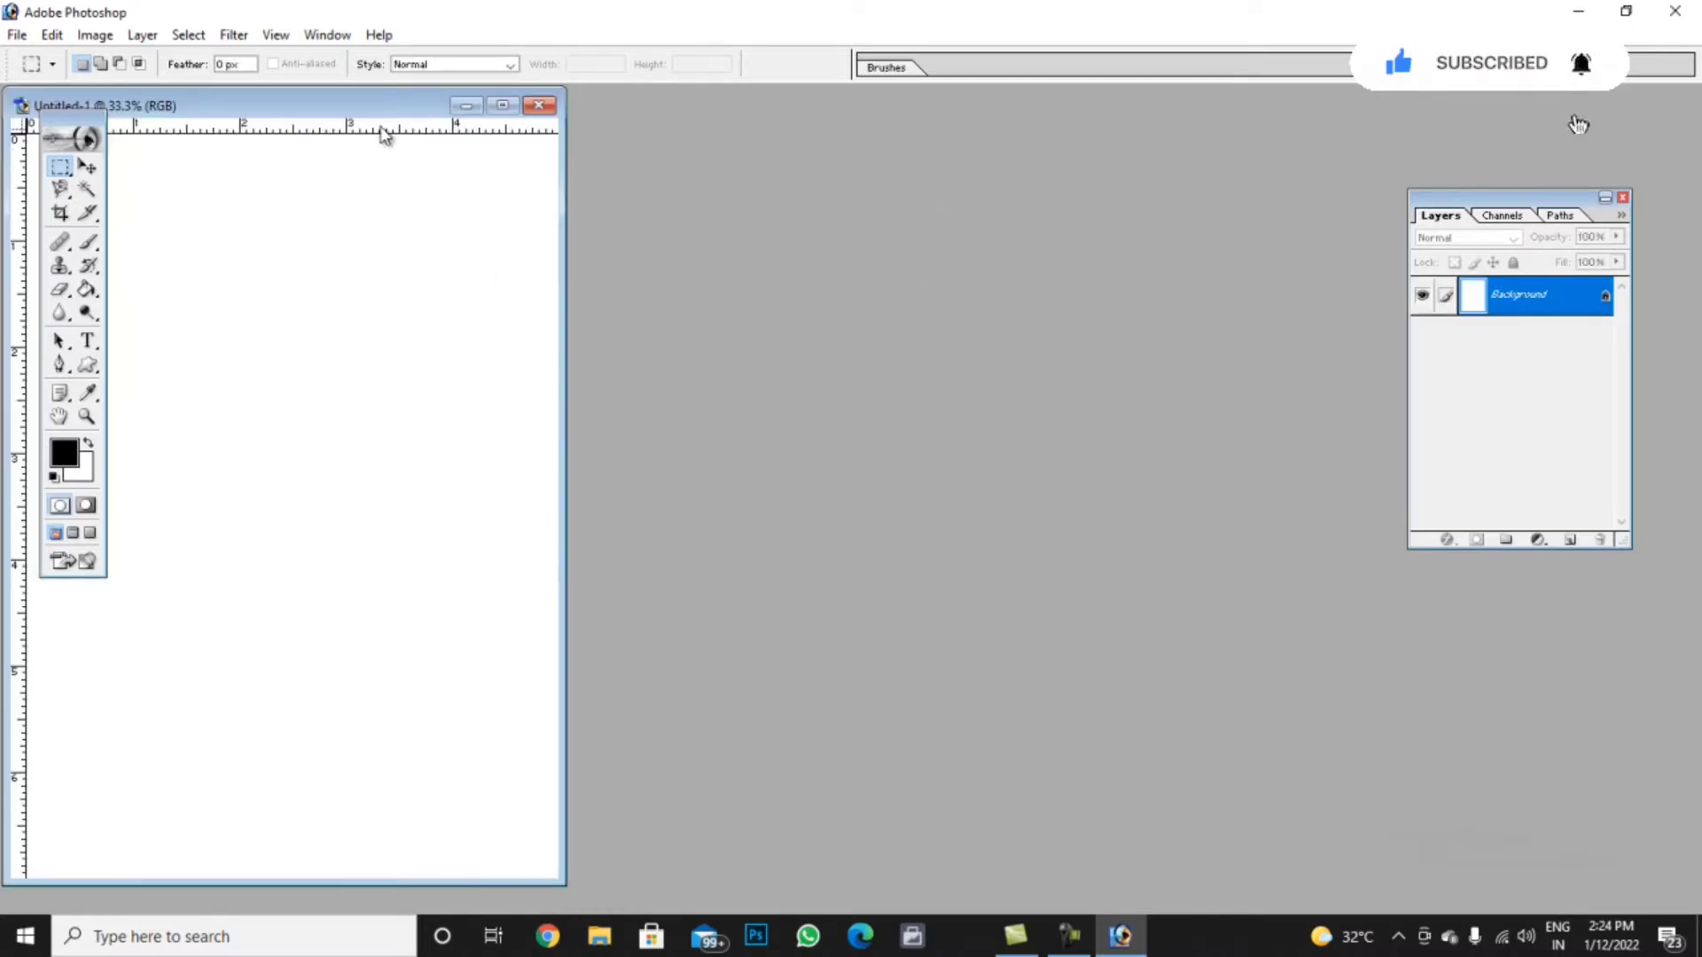
left_click_drag(407, 107, 809, 113)
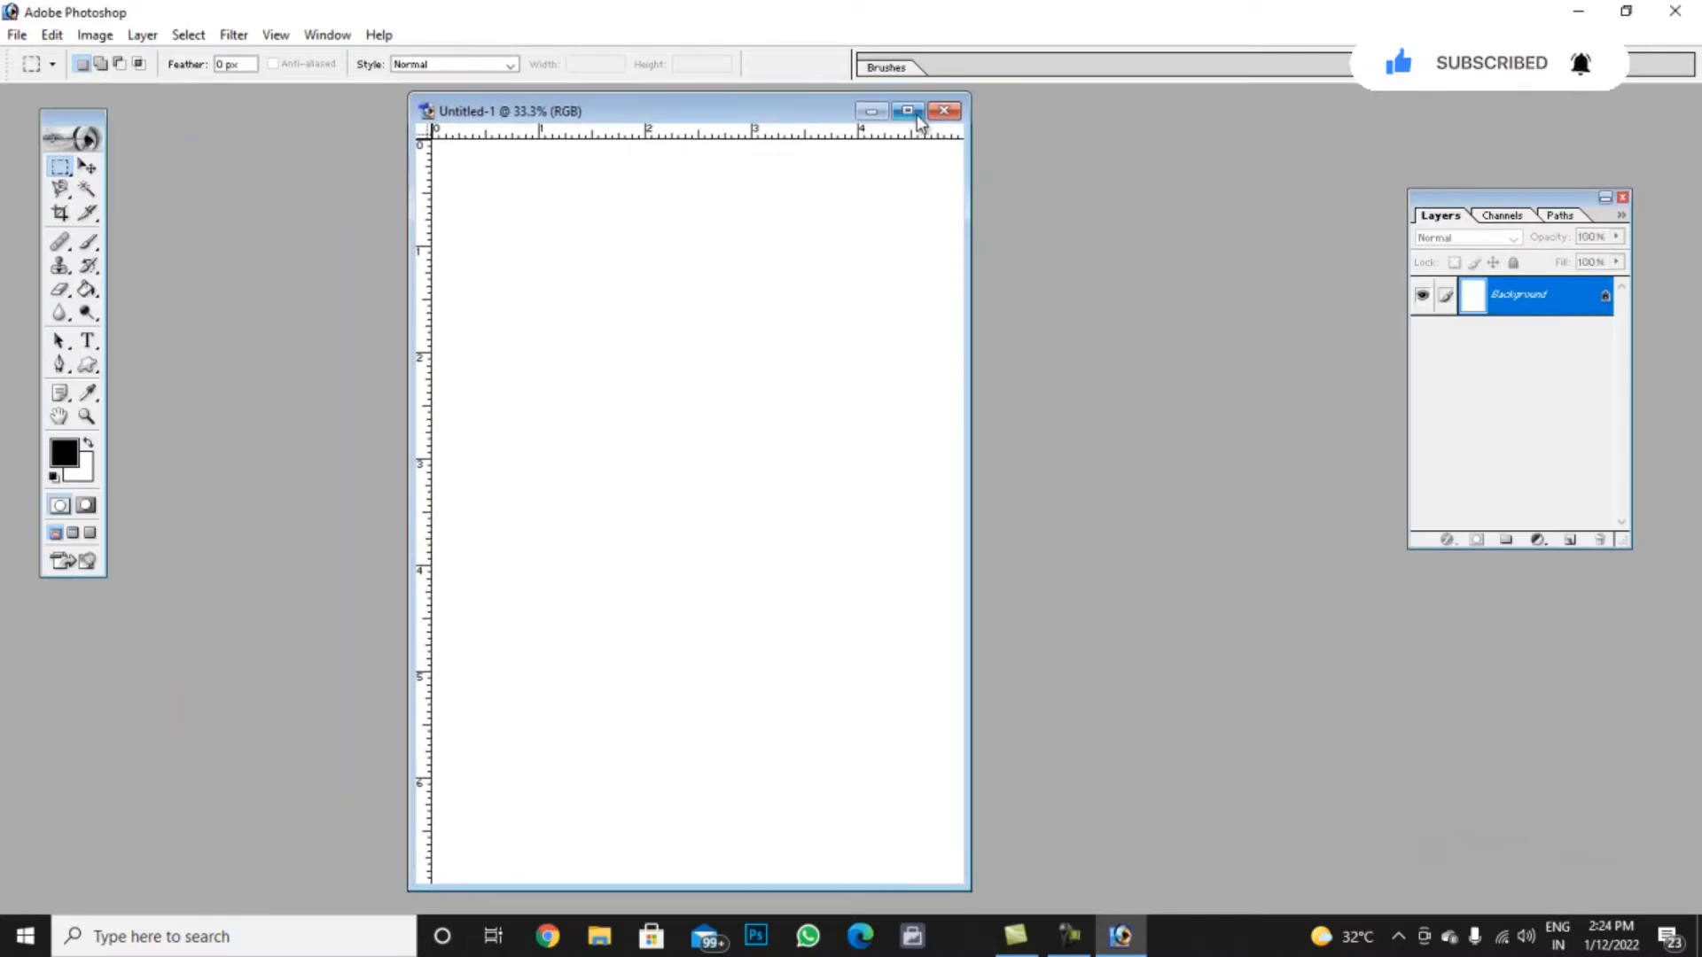
left_click(908, 111)
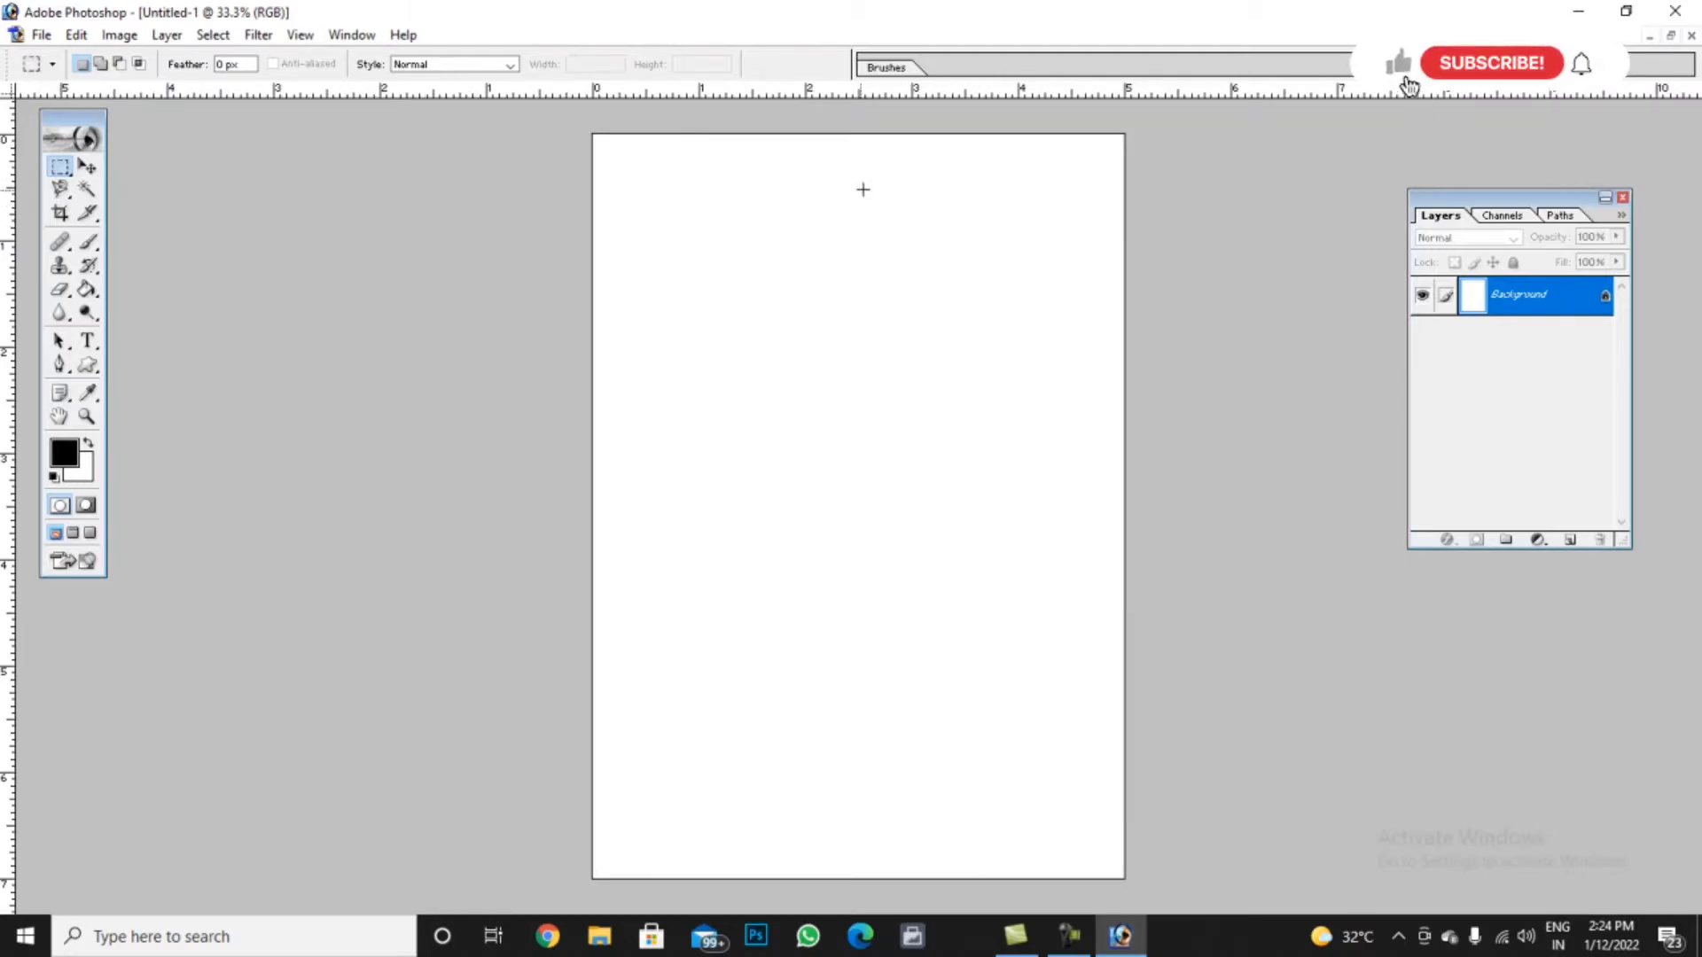
left_click_drag(76, 133, 62, 126)
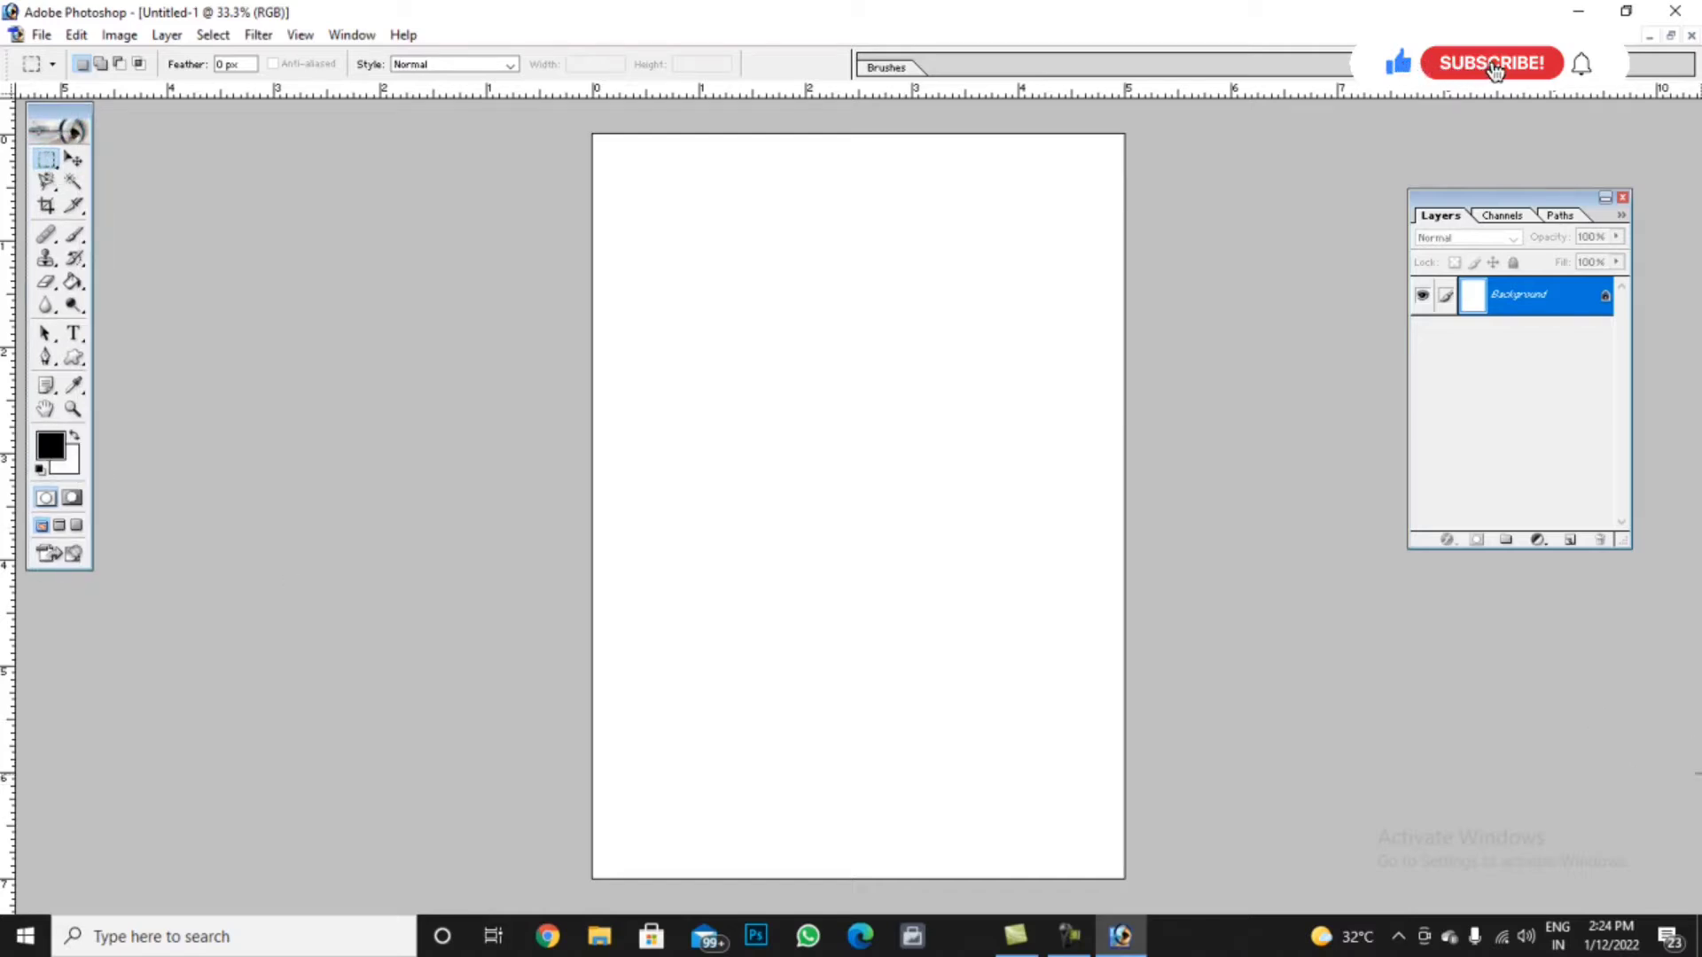
Select a rectangle about 2.3 by 2.4 inches on the page's upper half and fill it with black using the Paint Bucket
right_click(42, 162)
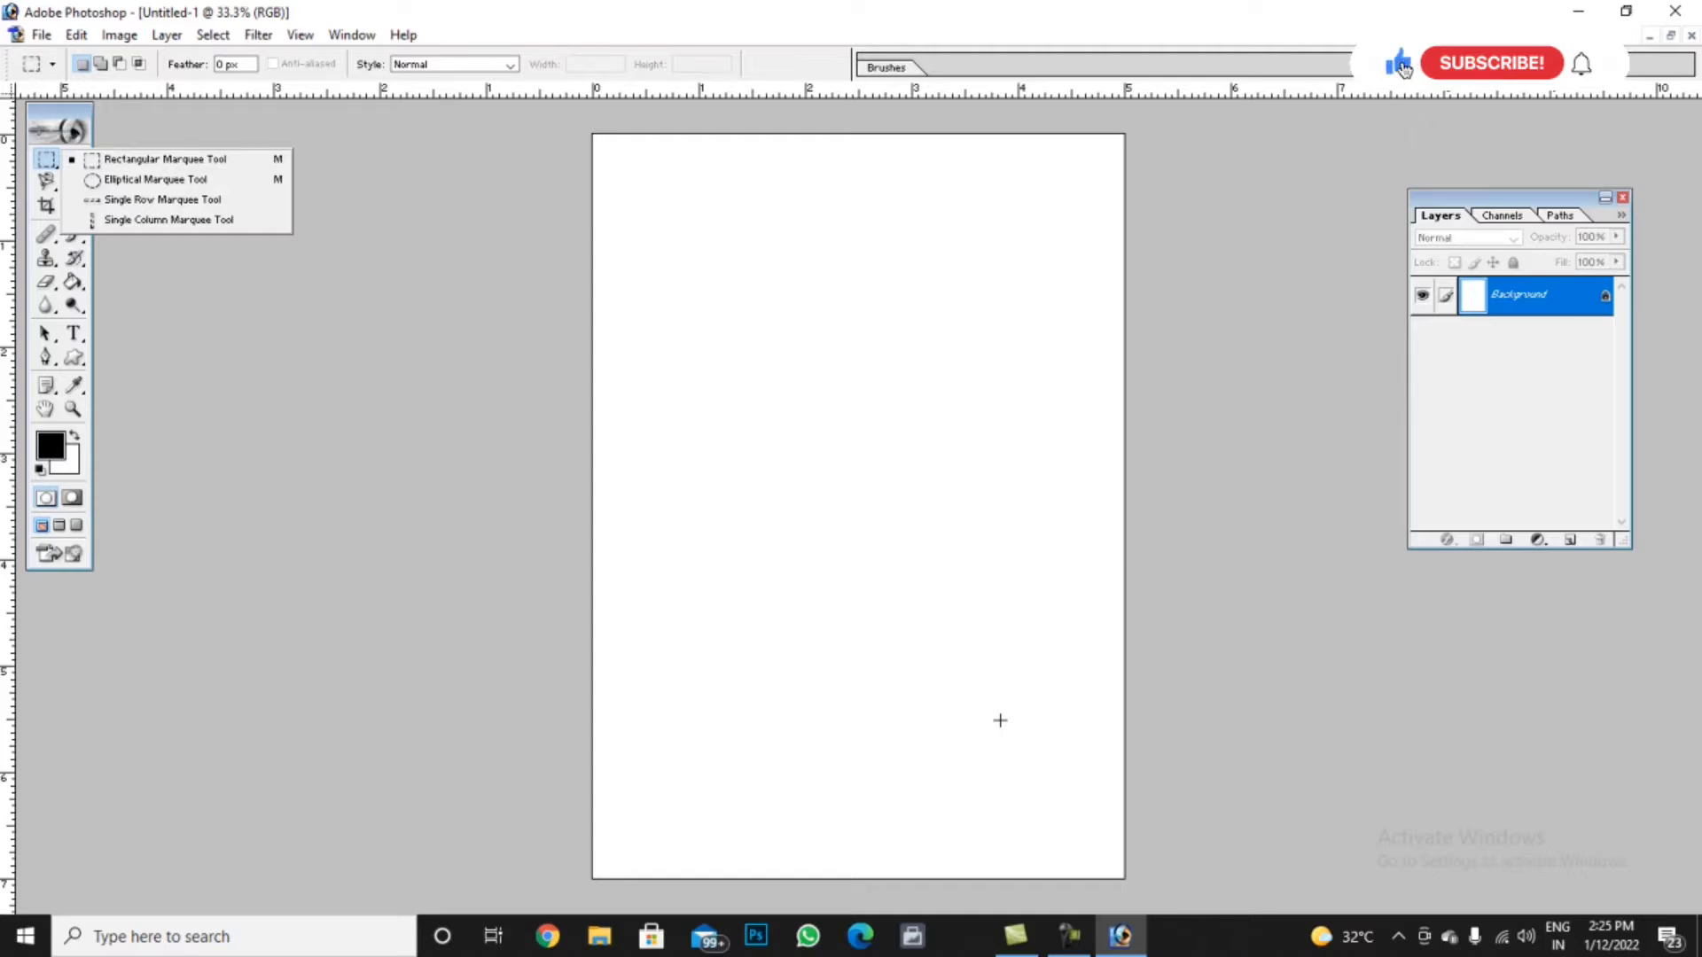
left_click(124, 163)
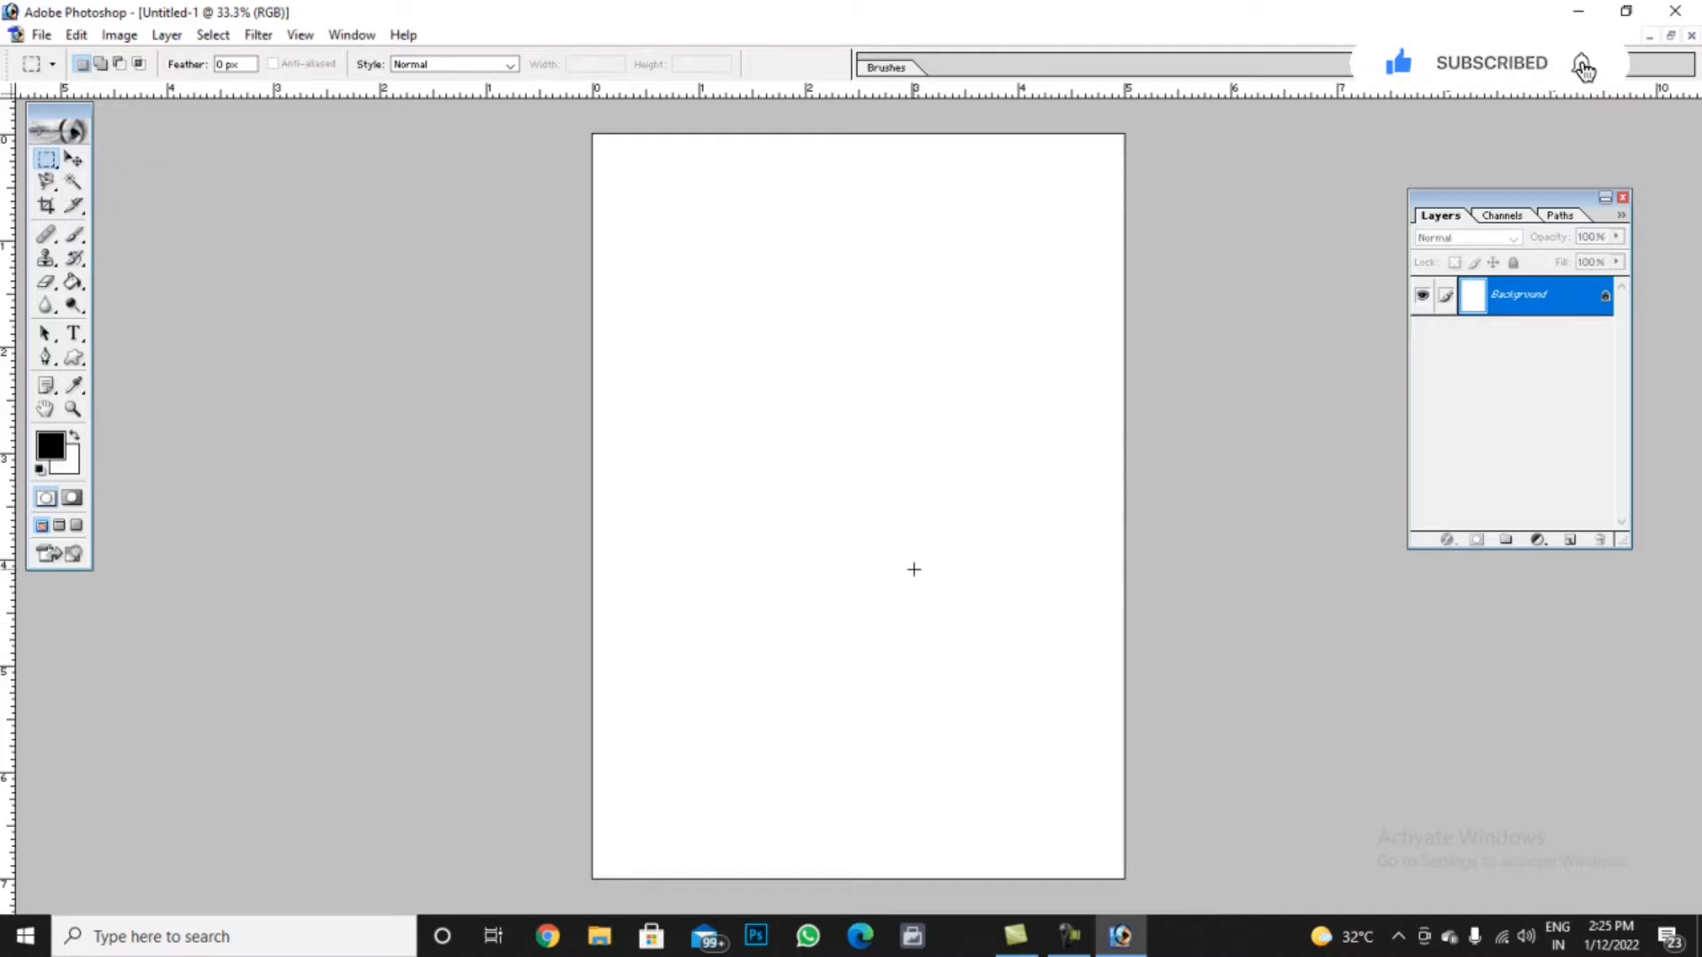
left_click_drag(693, 254, 941, 507)
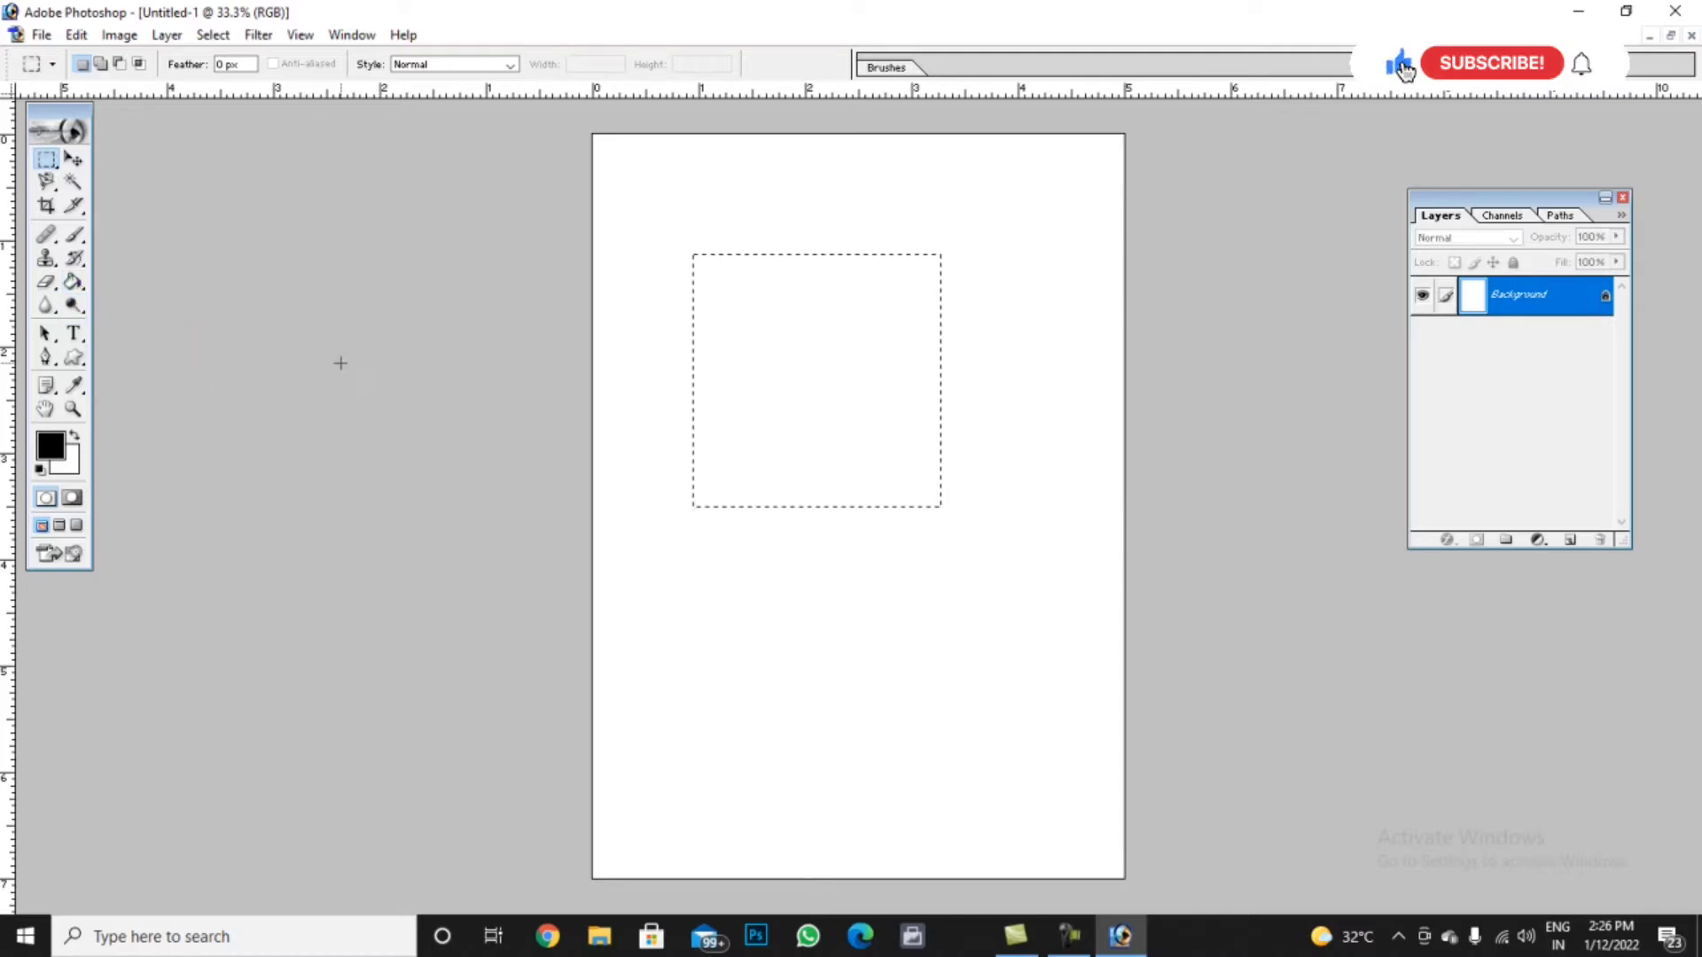
left_click(74, 282)
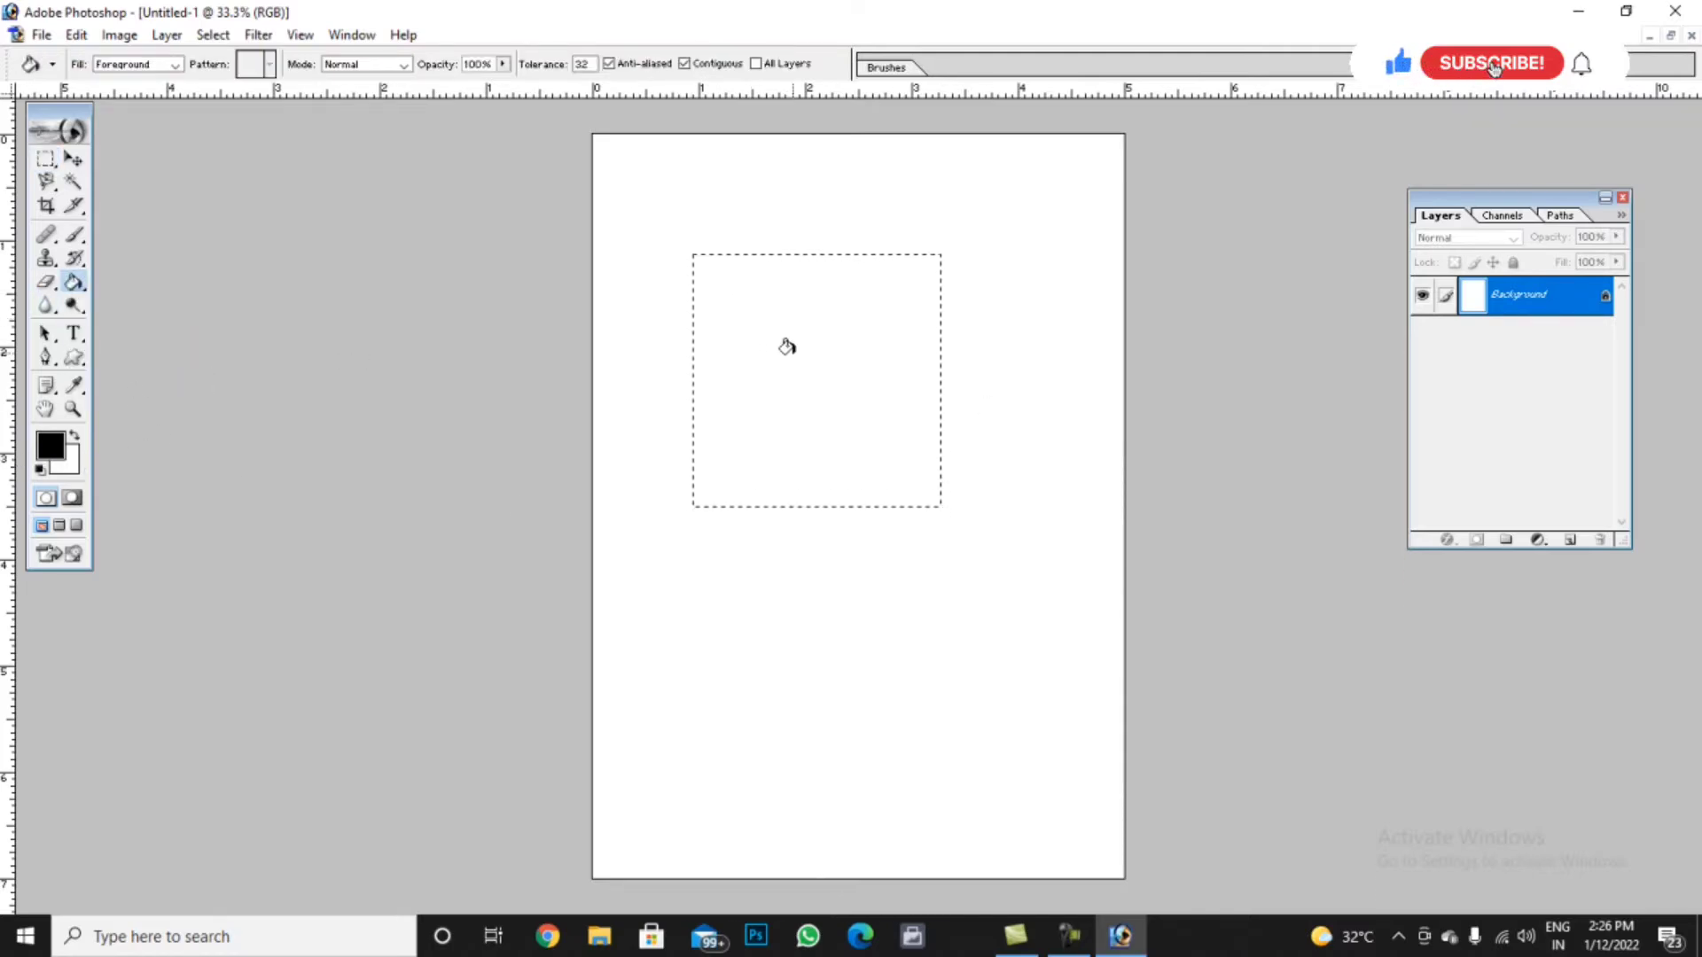
left_click(820, 369)
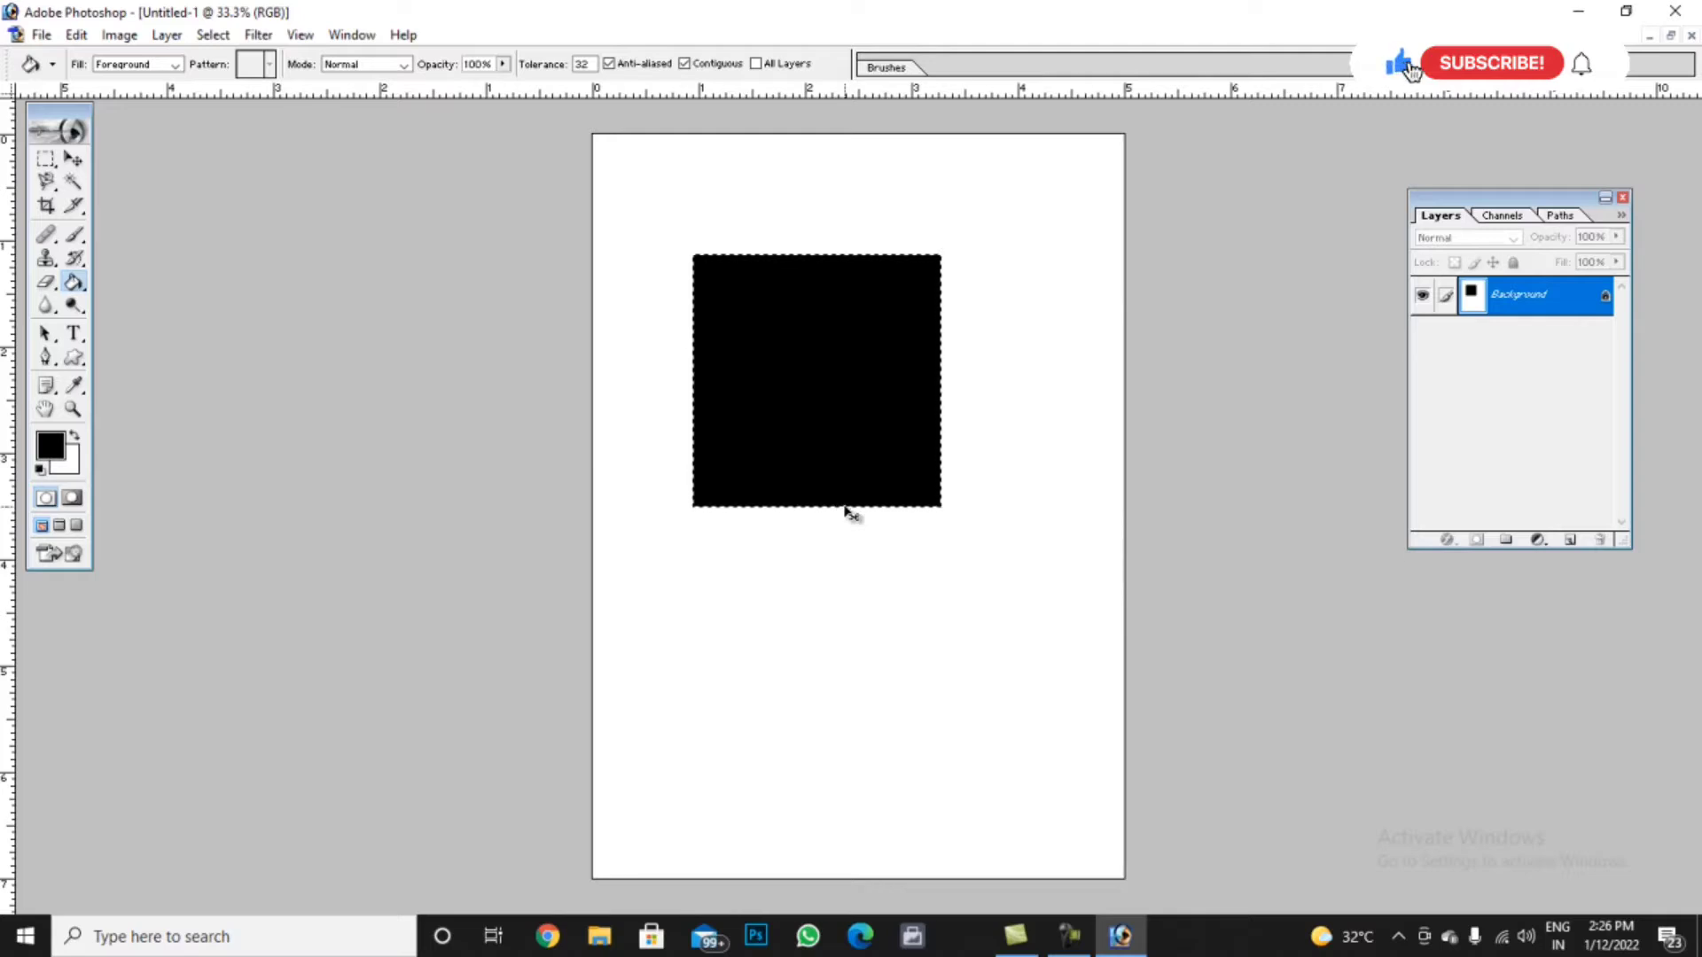
Clear the black rectangle to white and deselect it, and try a black fill of the whole canvas before undoing it
key("ctrl+BackSpace")
key("ctrl+d")
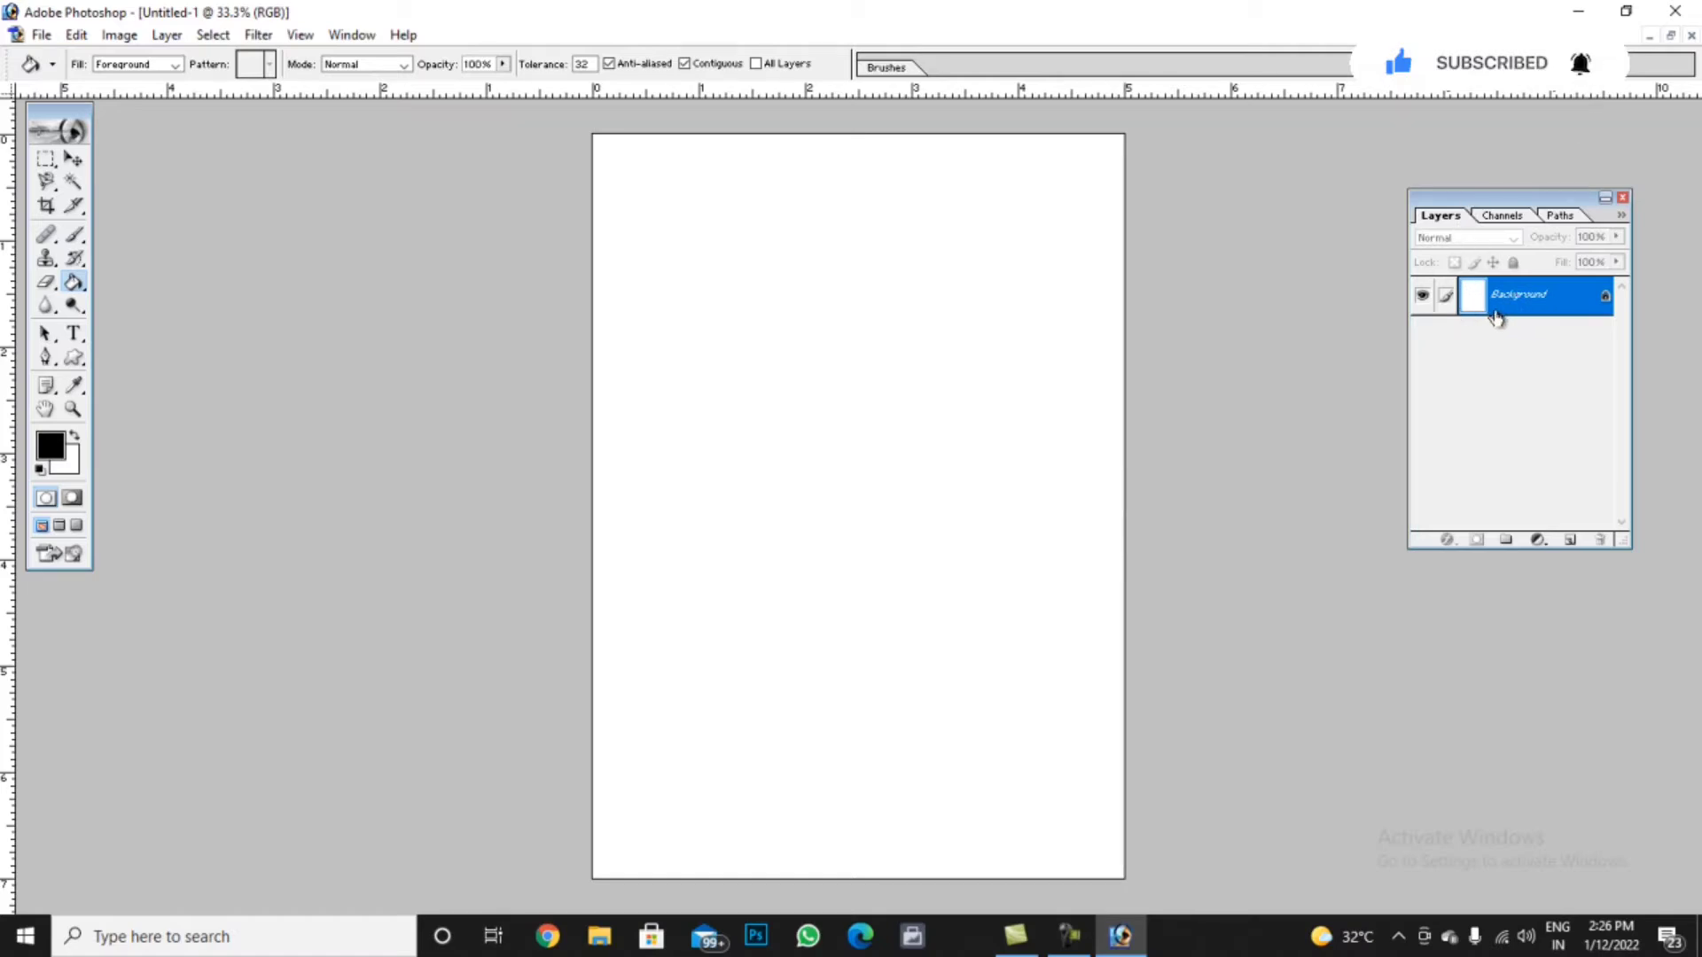
left_click(816, 294)
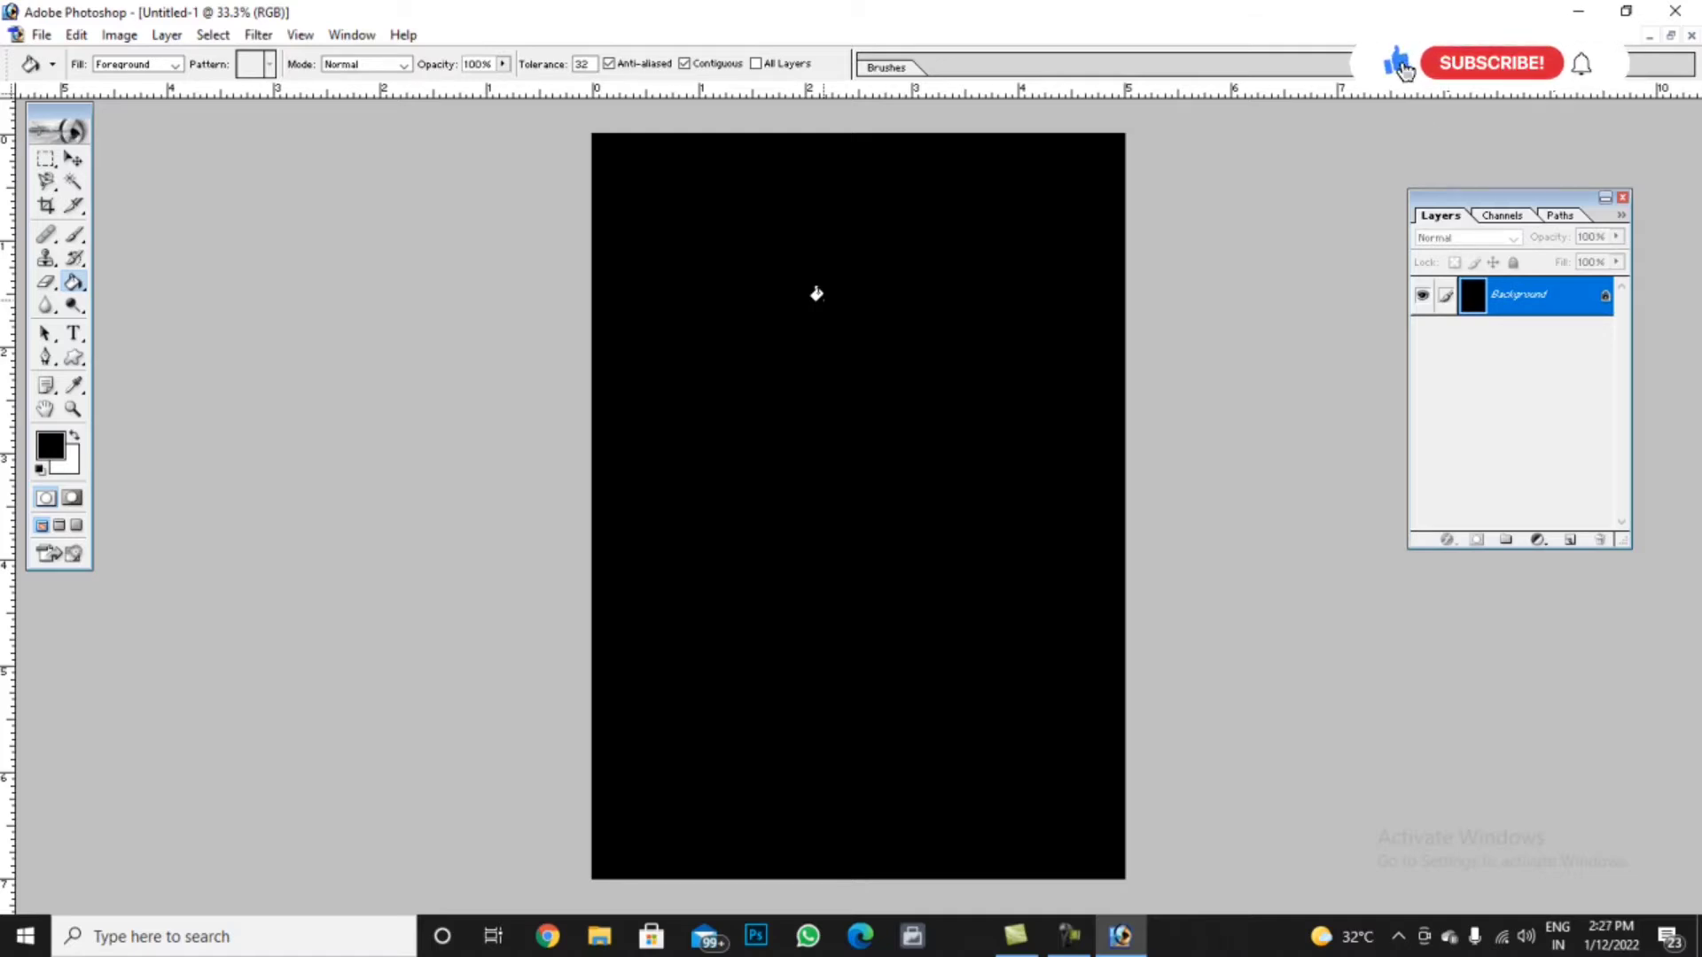
key("ctrl+z")
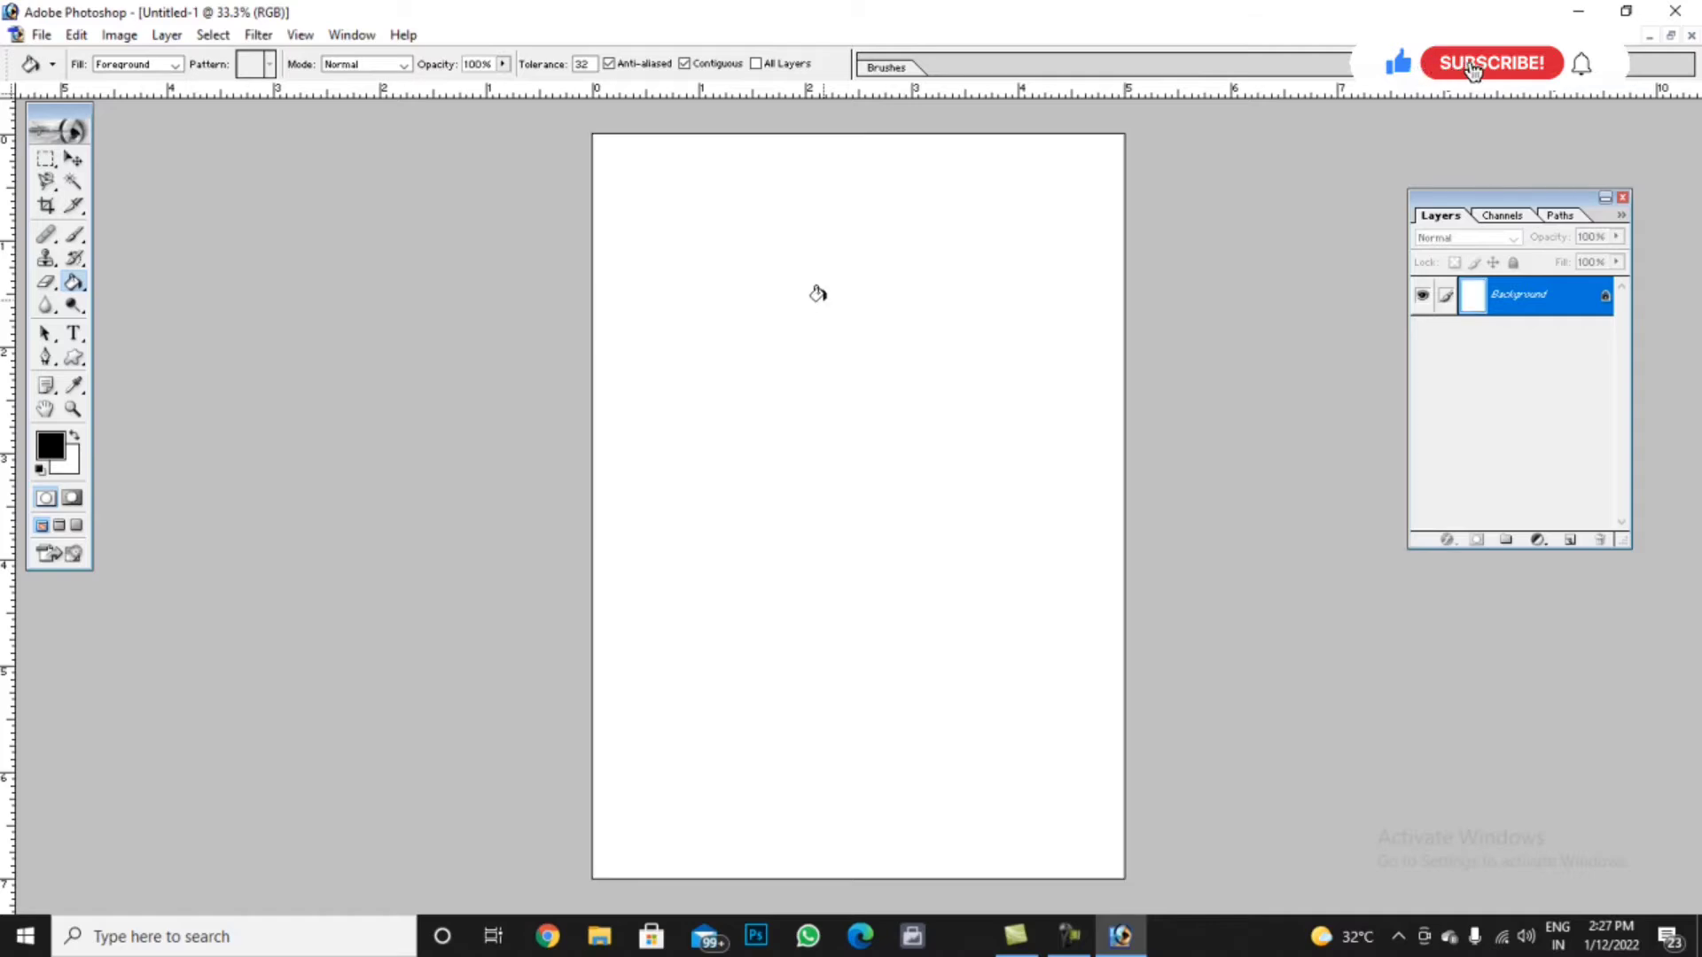
Draw a square marquee selection about 3 inches wide, fill it with the black foreground color, and deselect it
left_click(44, 162)
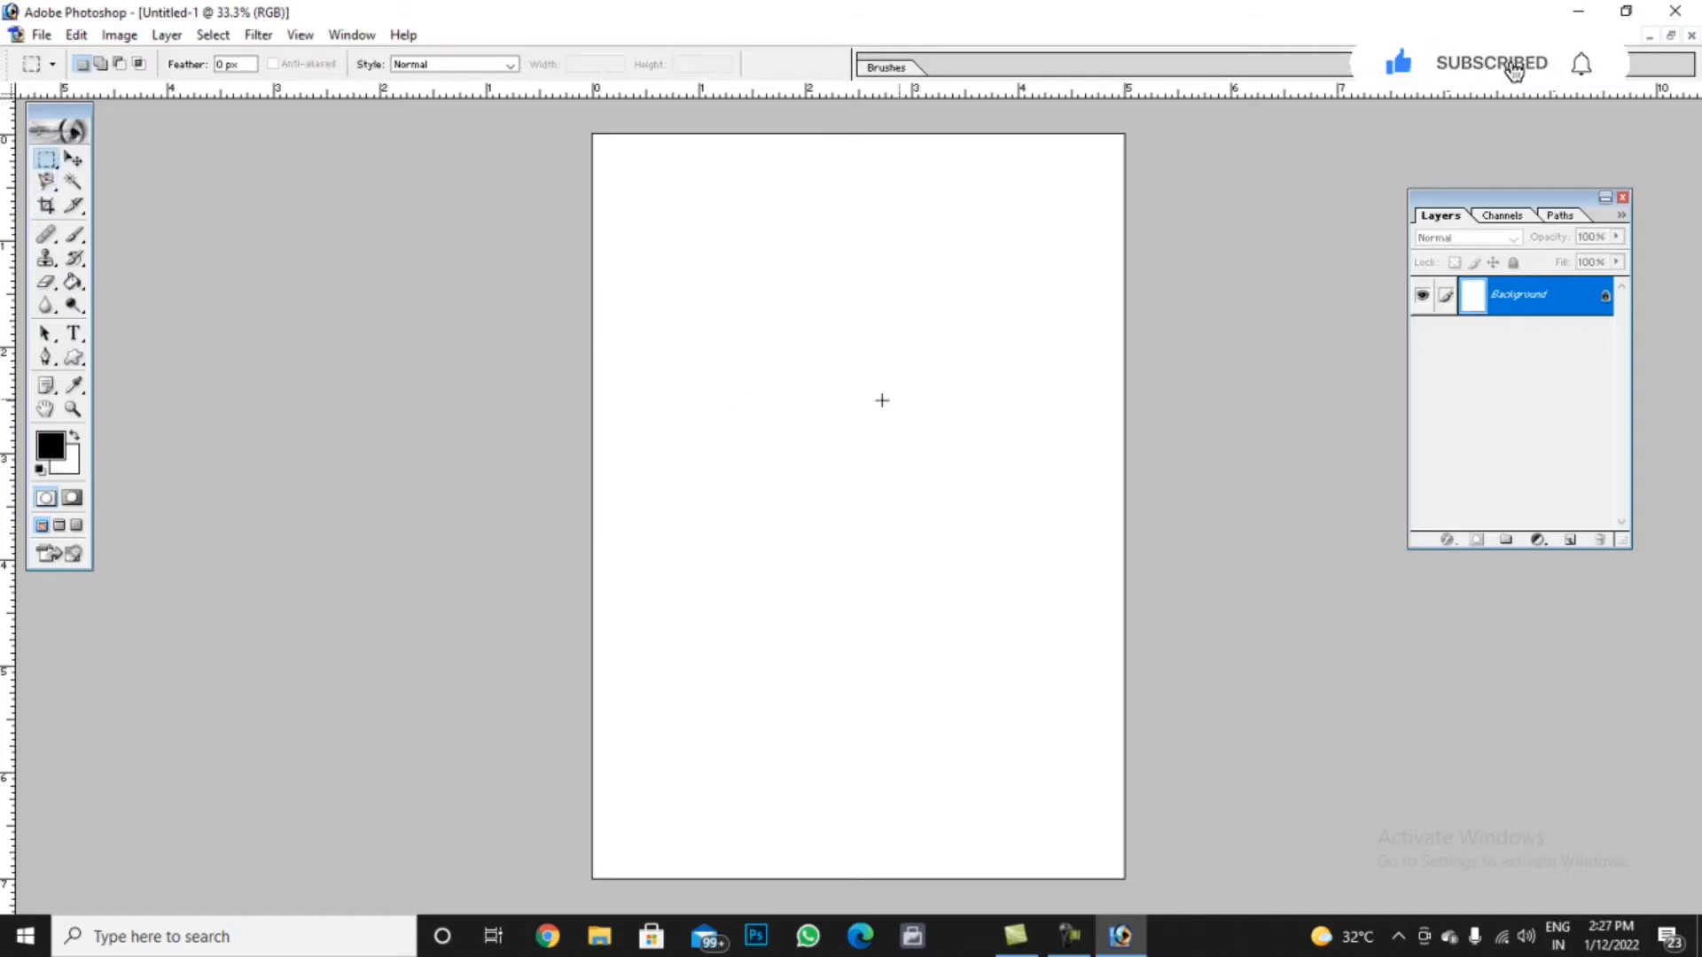
left_click(40, 169)
left_click(165, 161)
left_click_drag(742, 297, 777, 388)
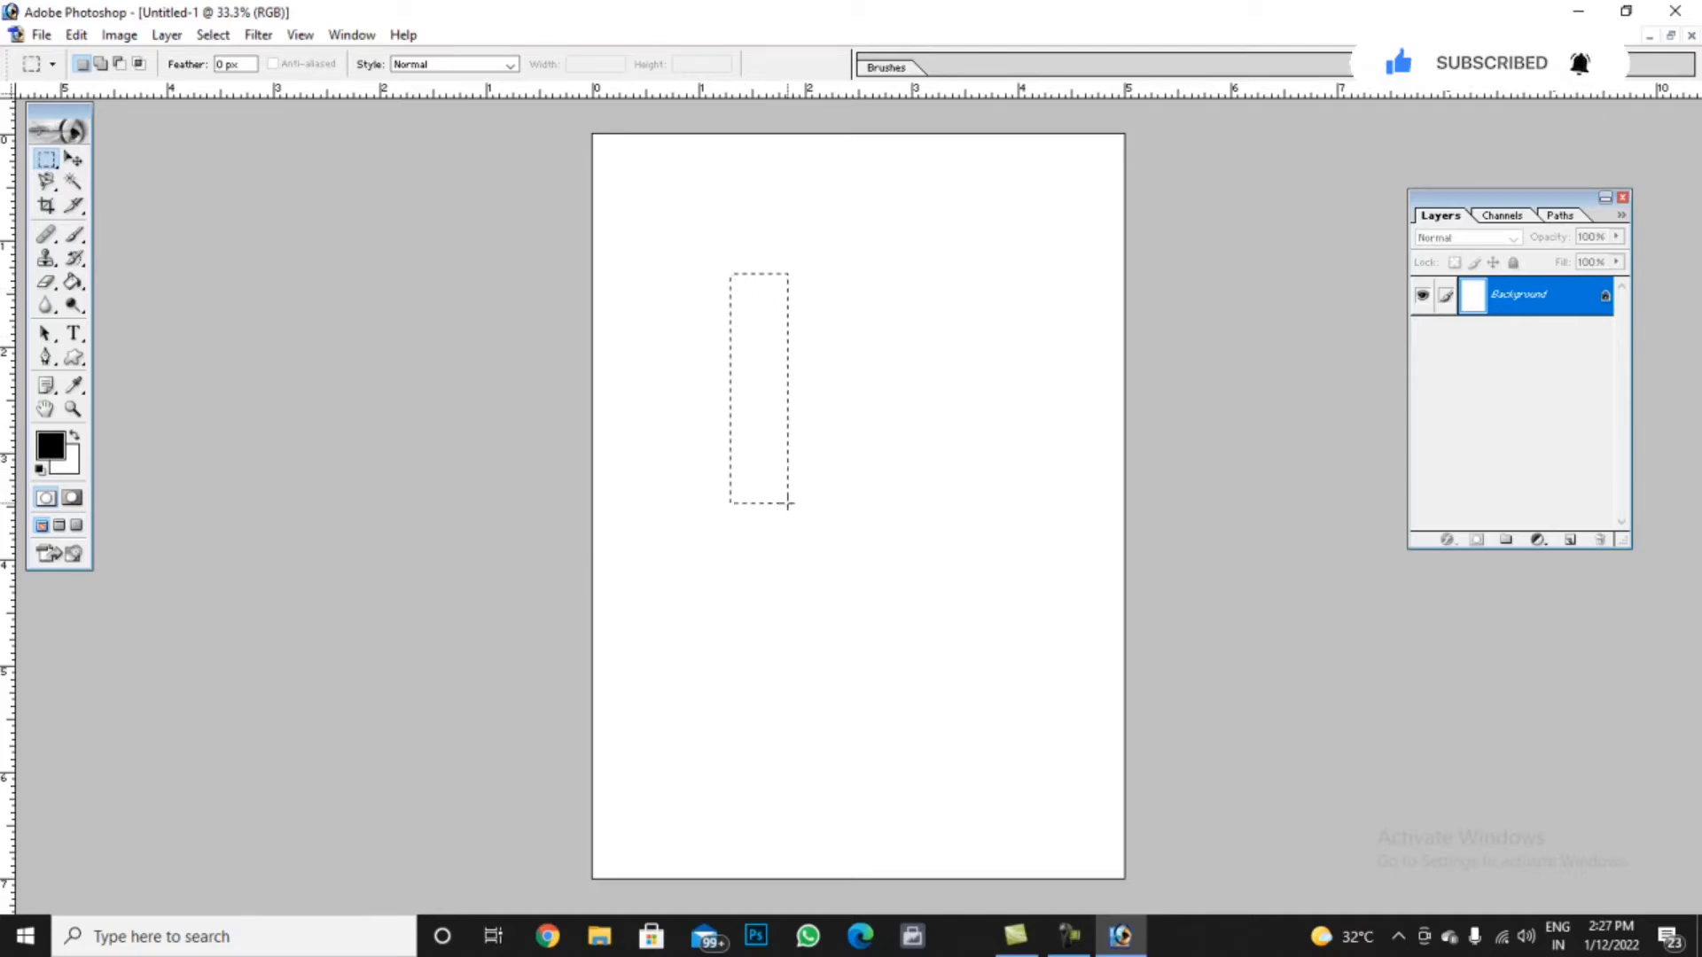
mouse_move(841, 504)
left_mouse_down()
mouse_move(946, 529)
mouse_move(1017, 589)
mouse_move(1048, 590)
left_mouse_up()
left_click(74, 282)
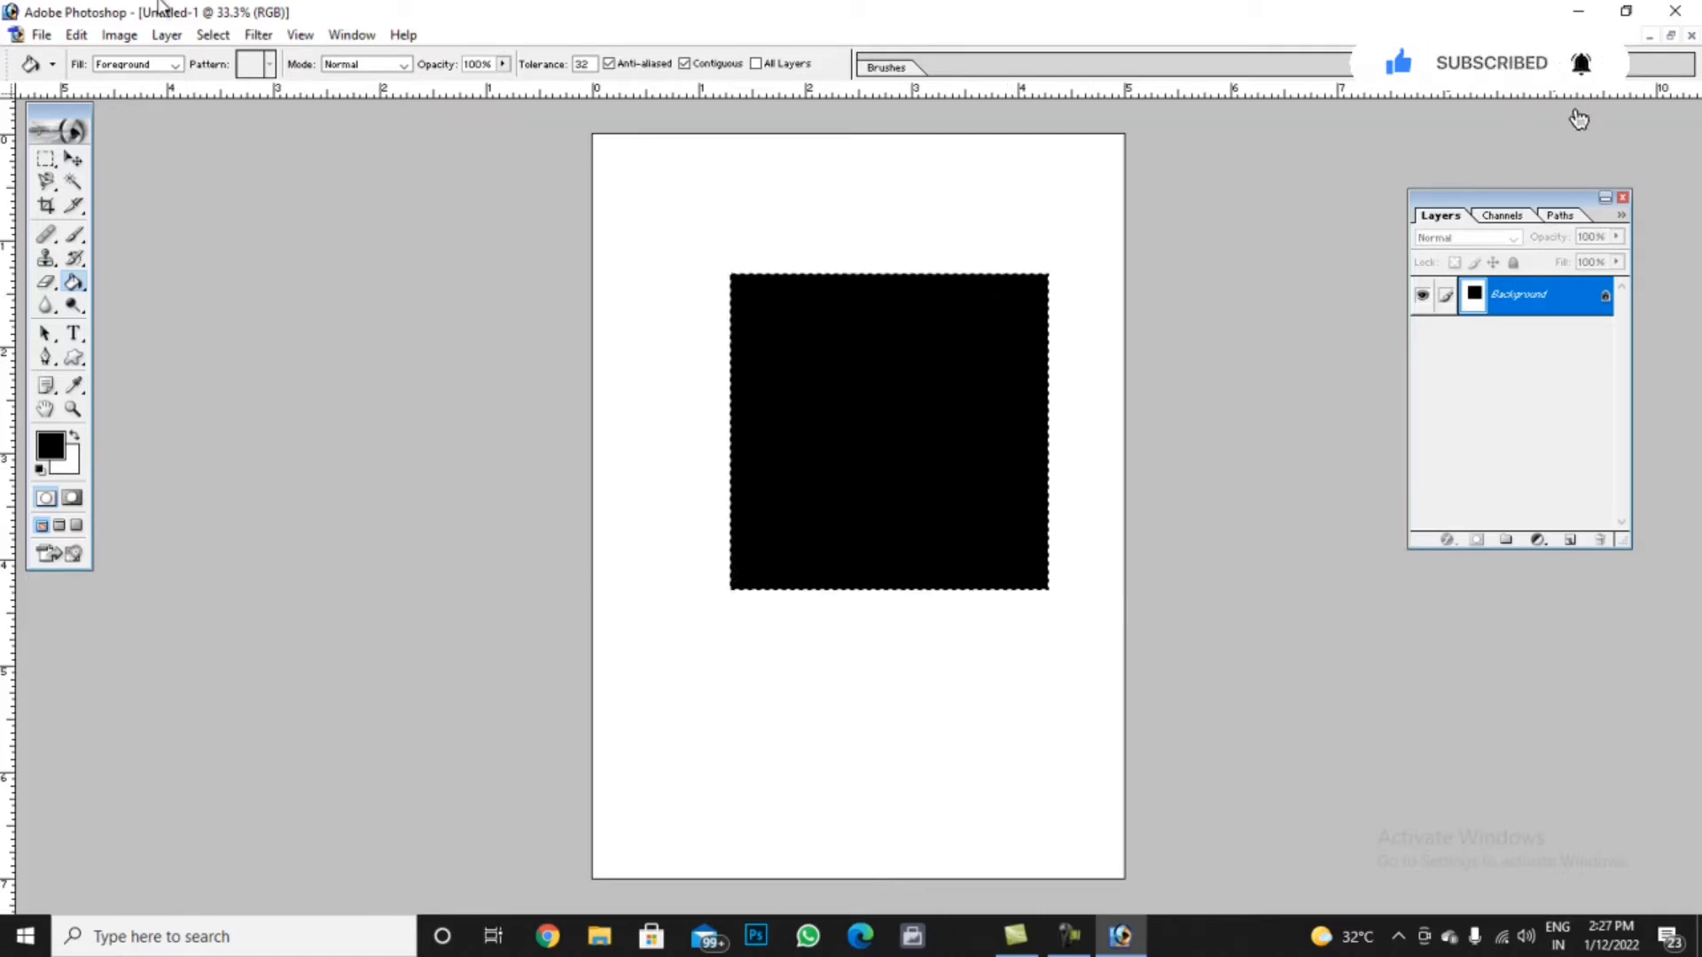
left_click(213, 35)
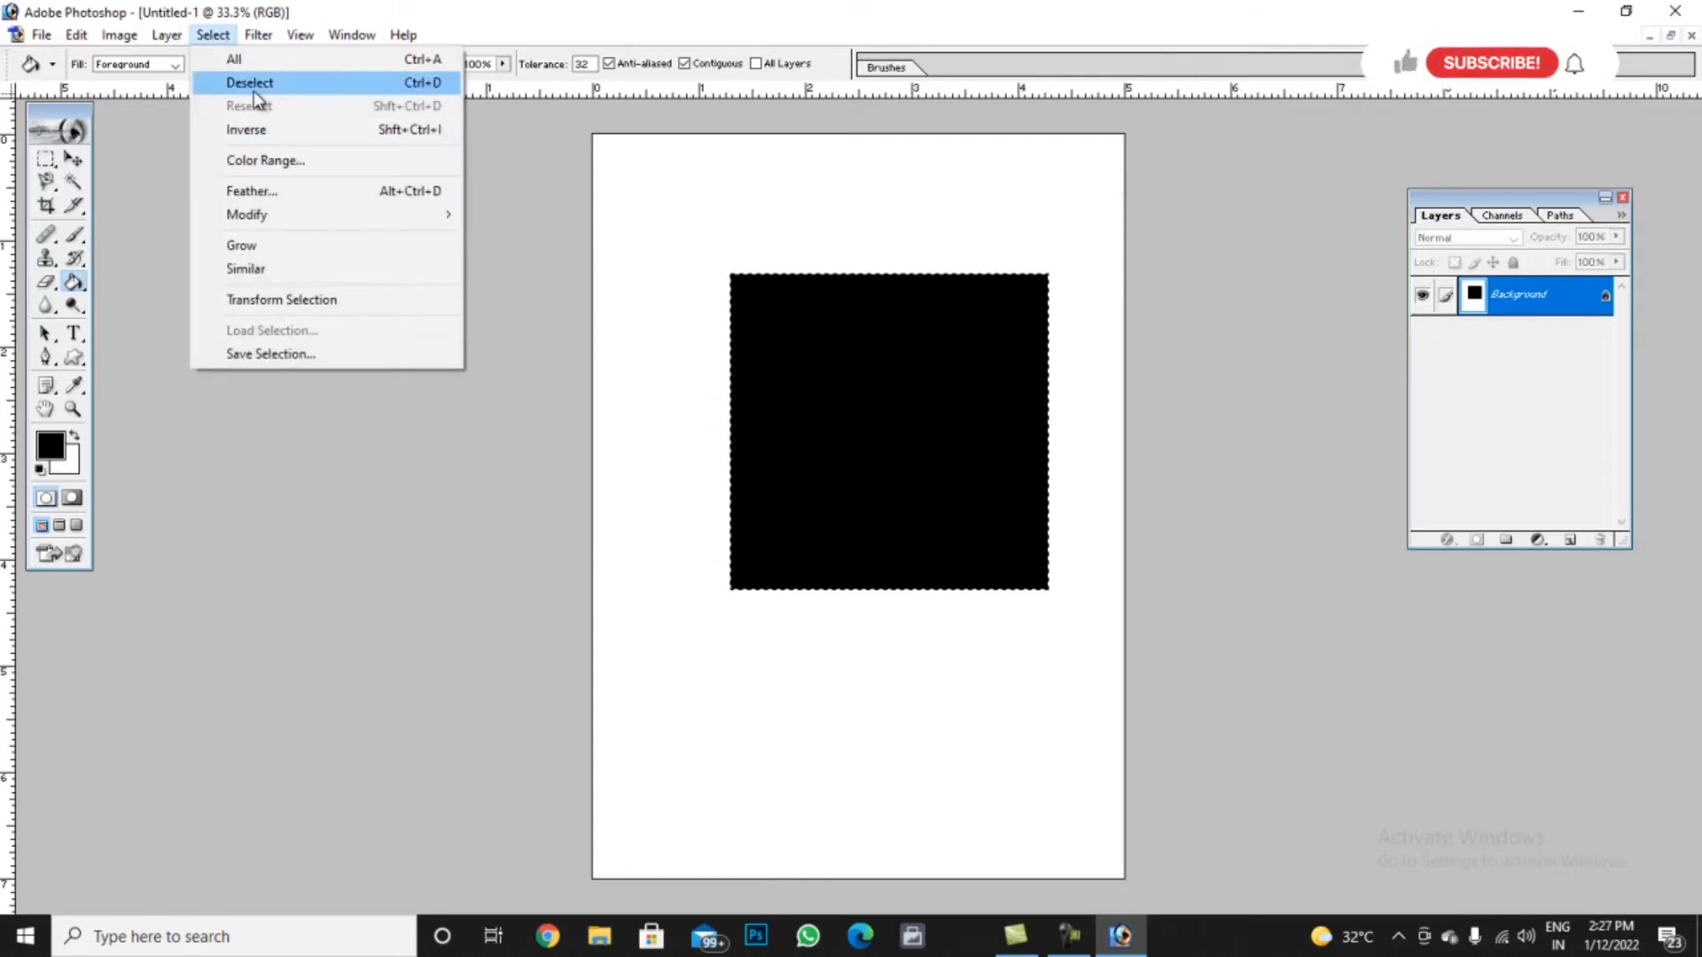
left_click(250, 82)
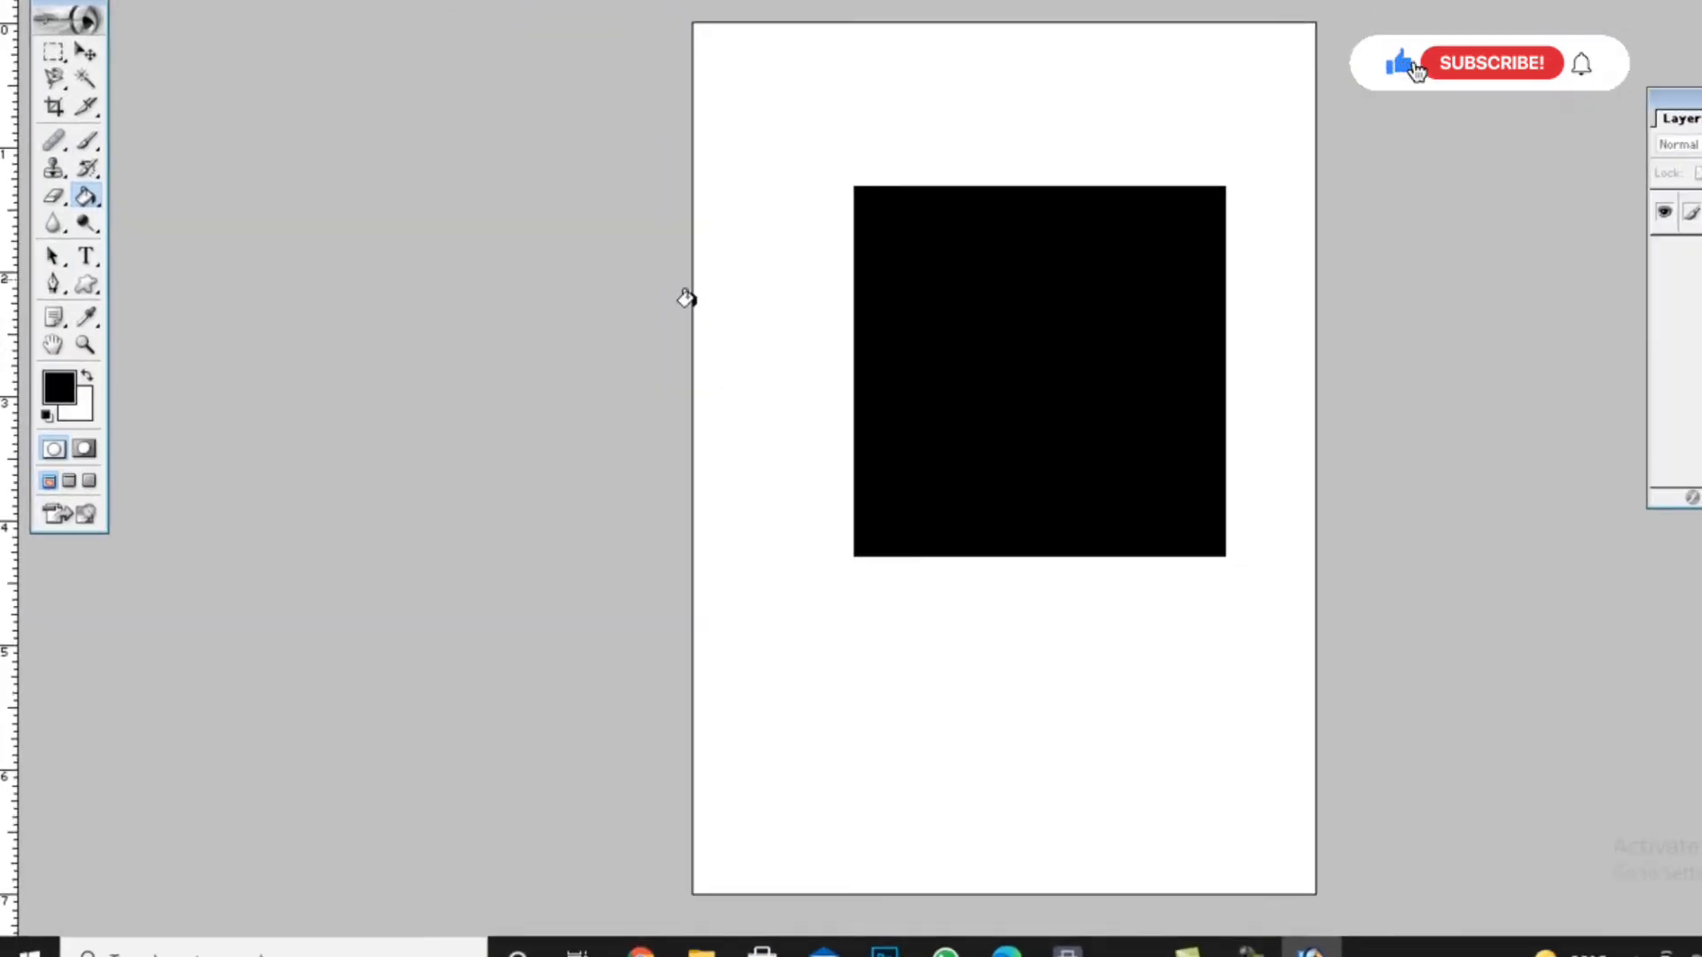
Restore the square's selection, delete its black fill from the canvas, and remove the selection
left_click(45, 155)
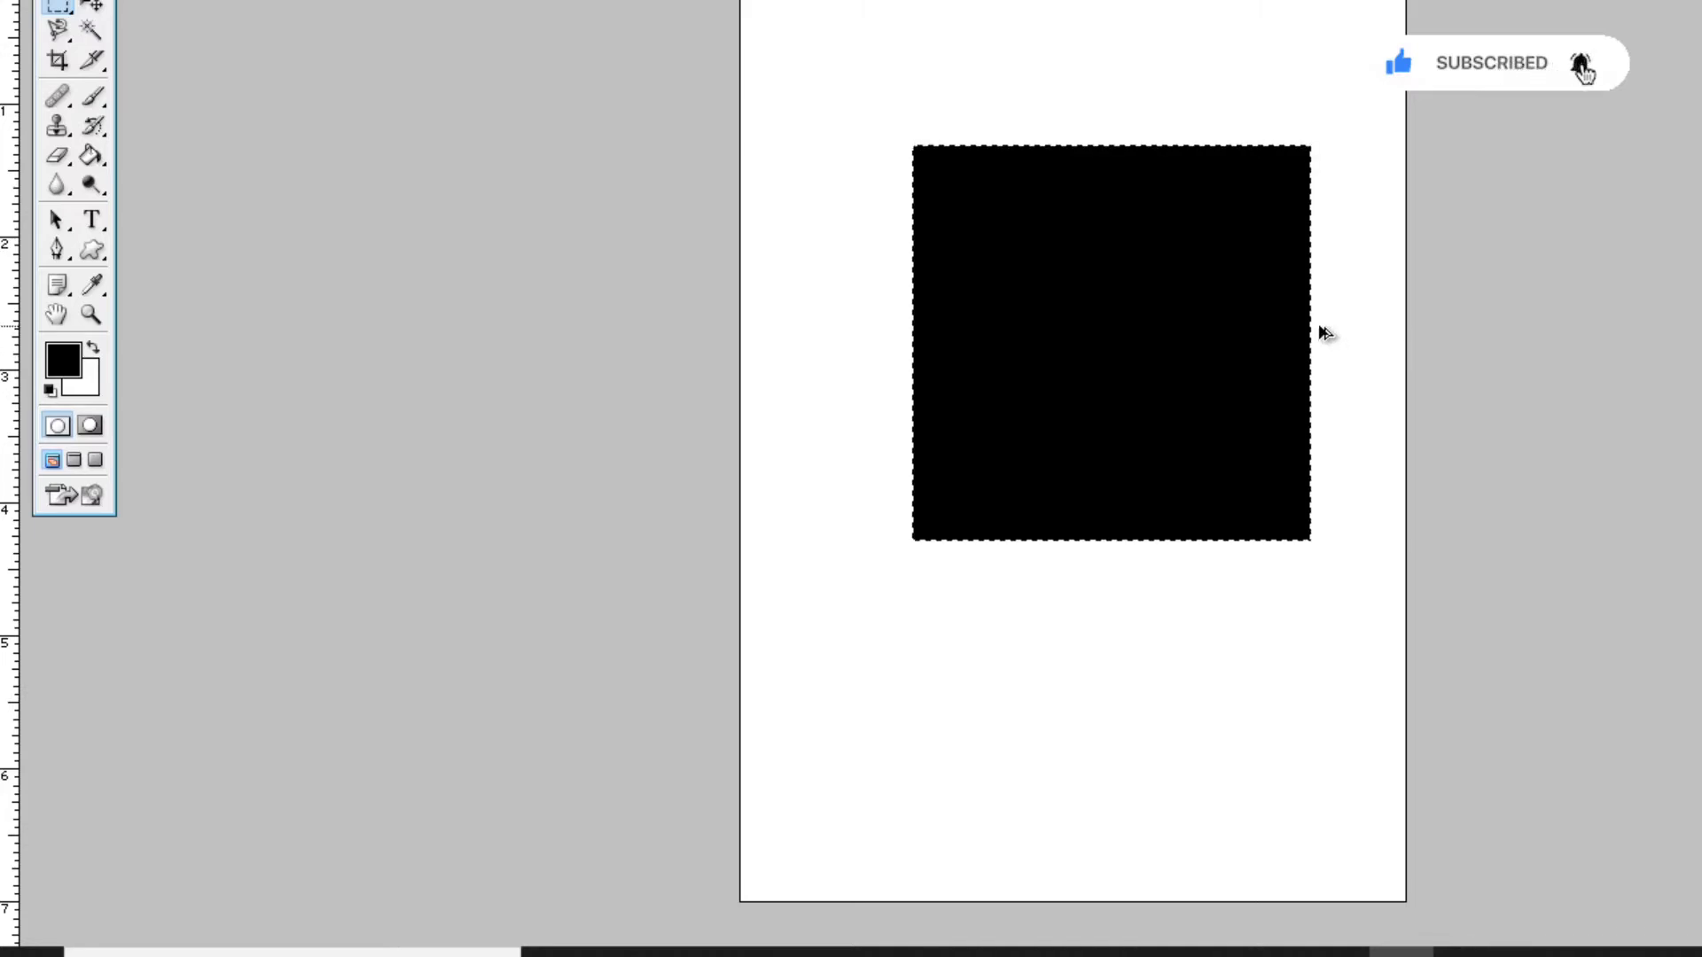
key("Delete")
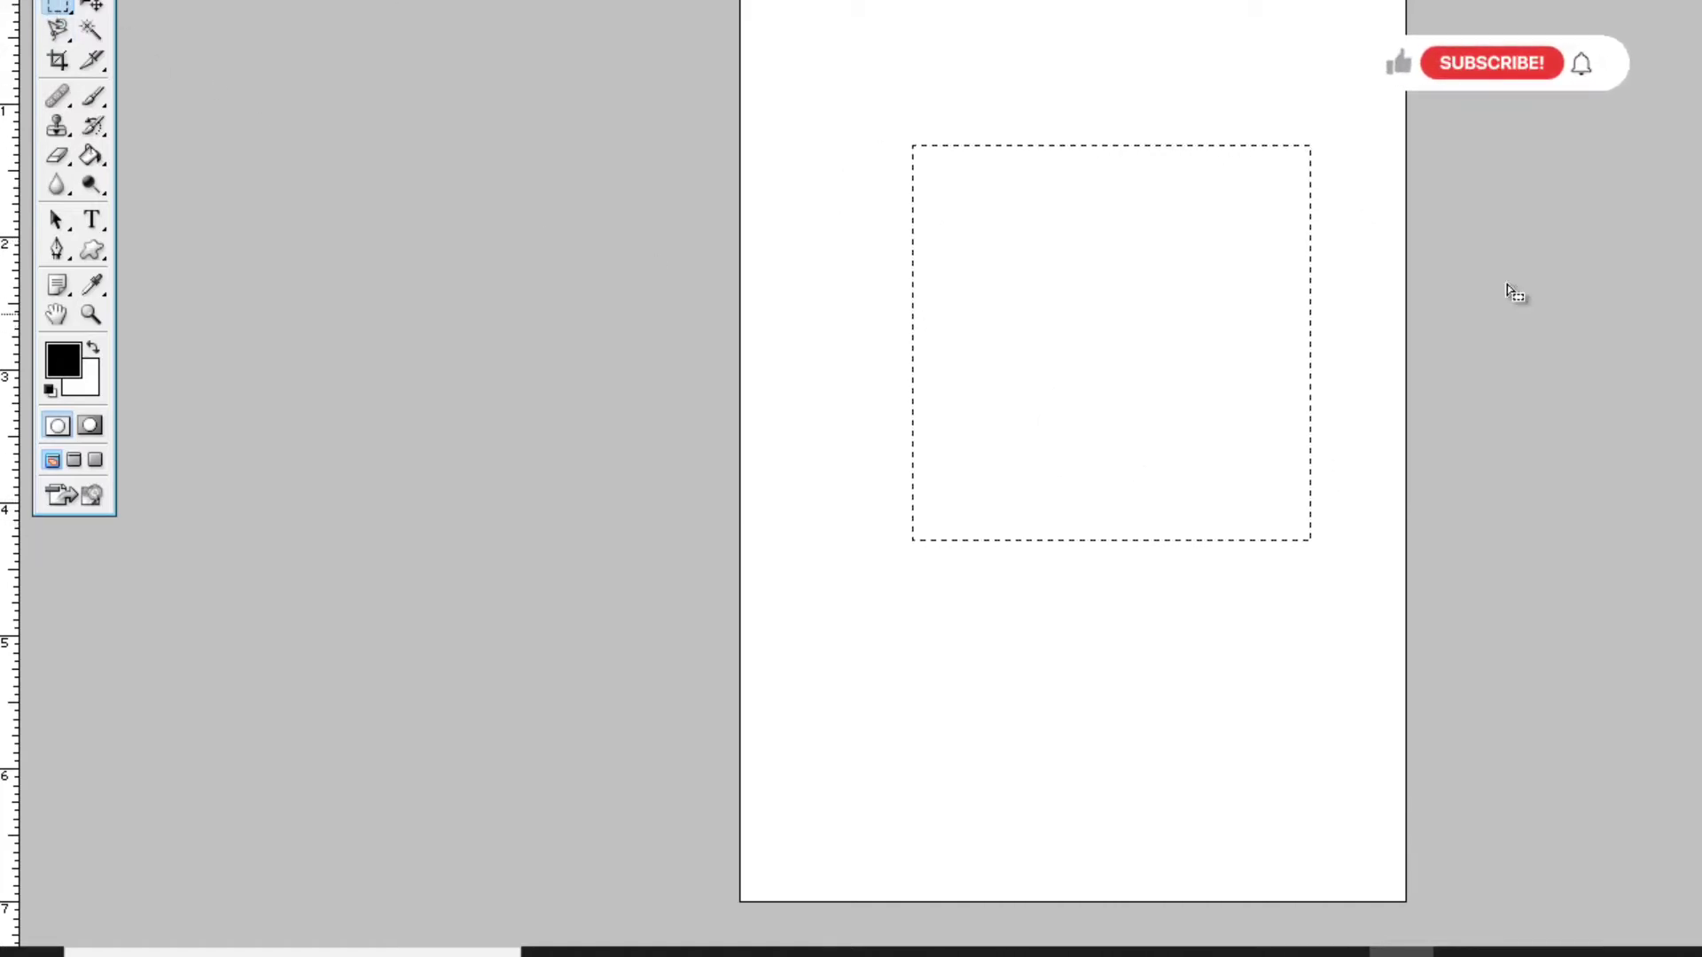
key("alt+BackSpace")
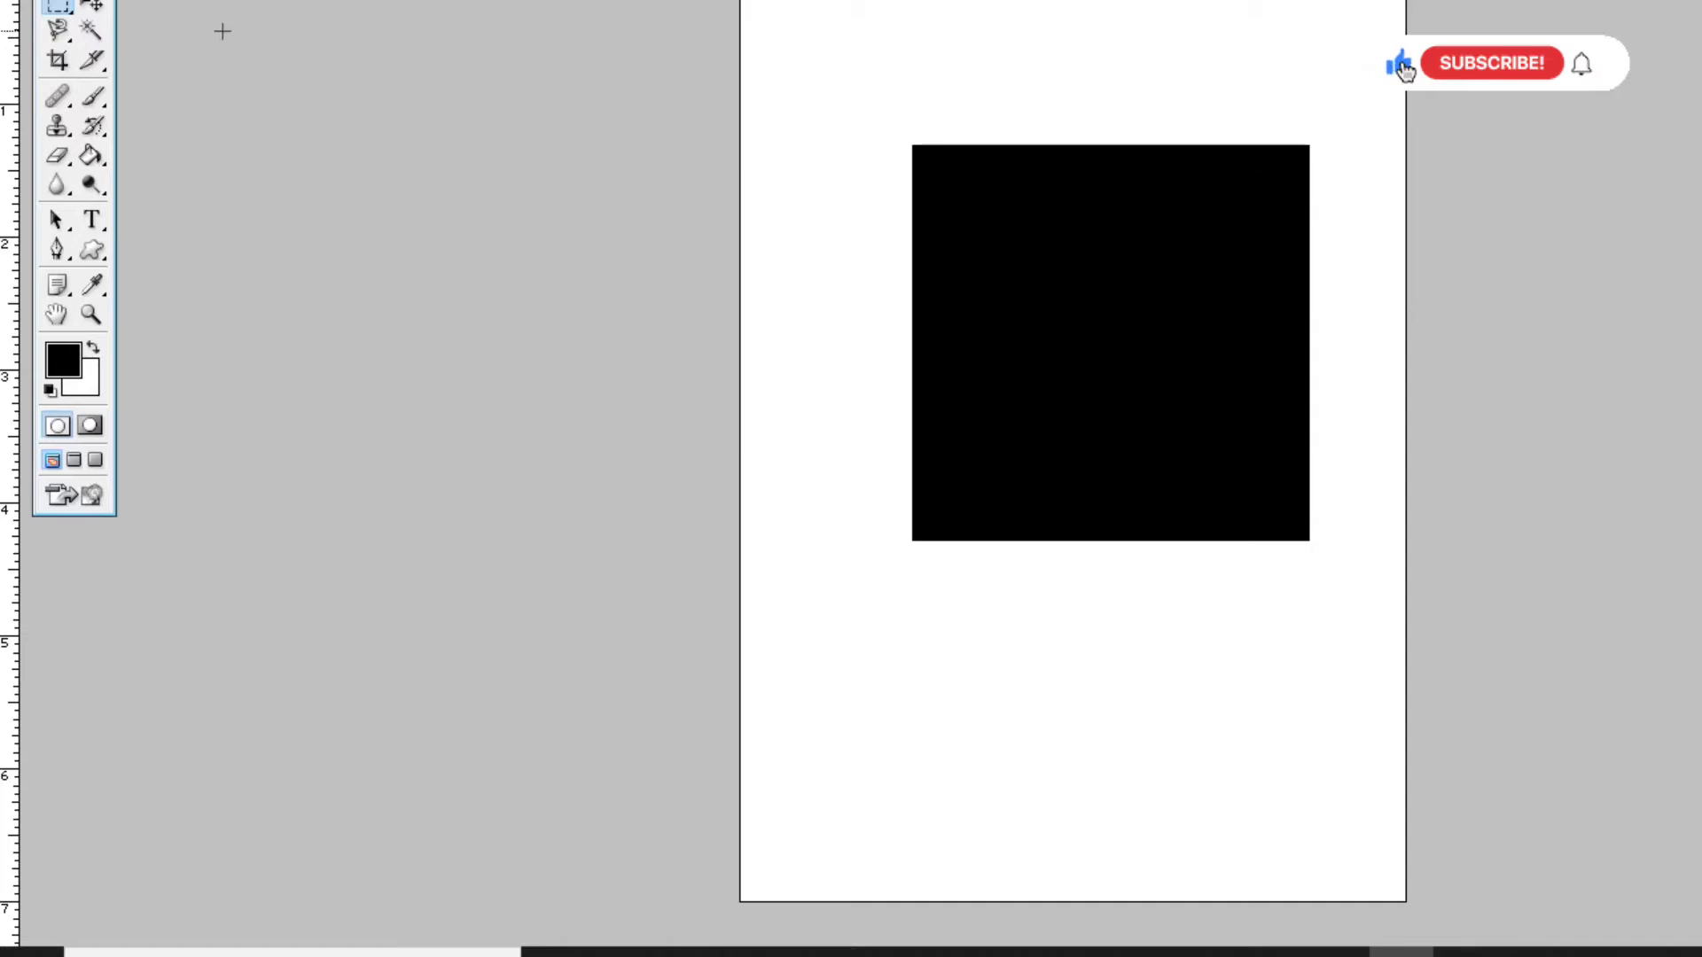
key("ctrl+z")
key("ctrl+d")
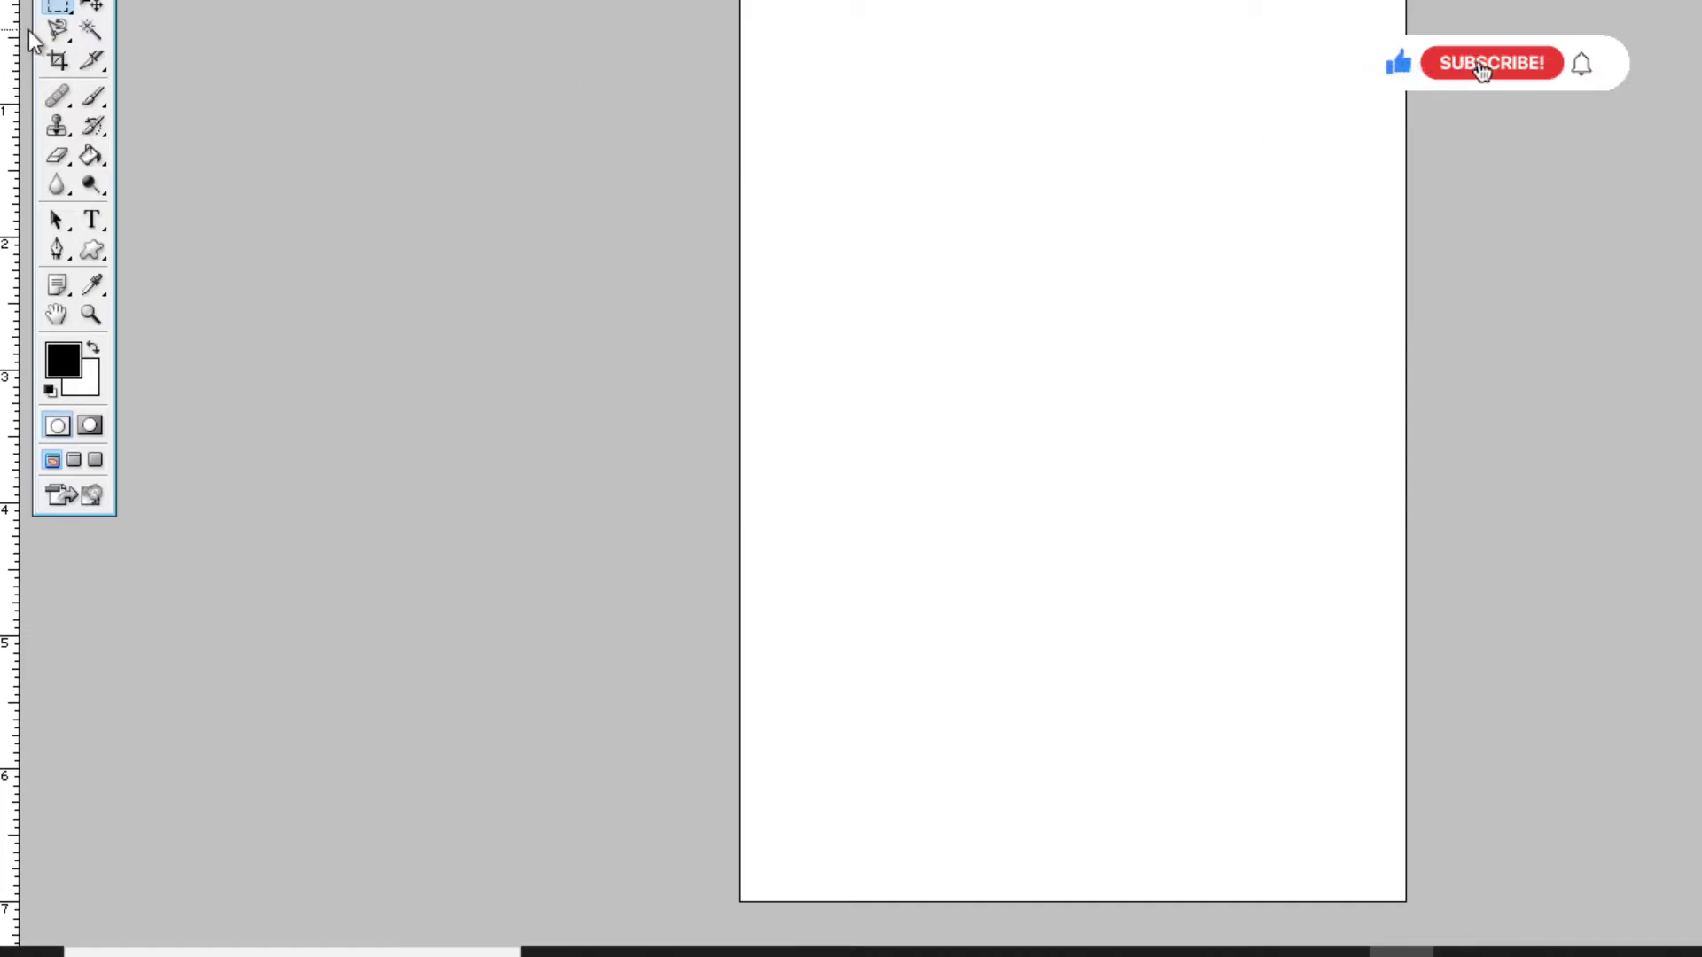
Draw a circular selection about 3.1 inches across with the Elliptical Marquee tool and discard it
left_click(48, 7)
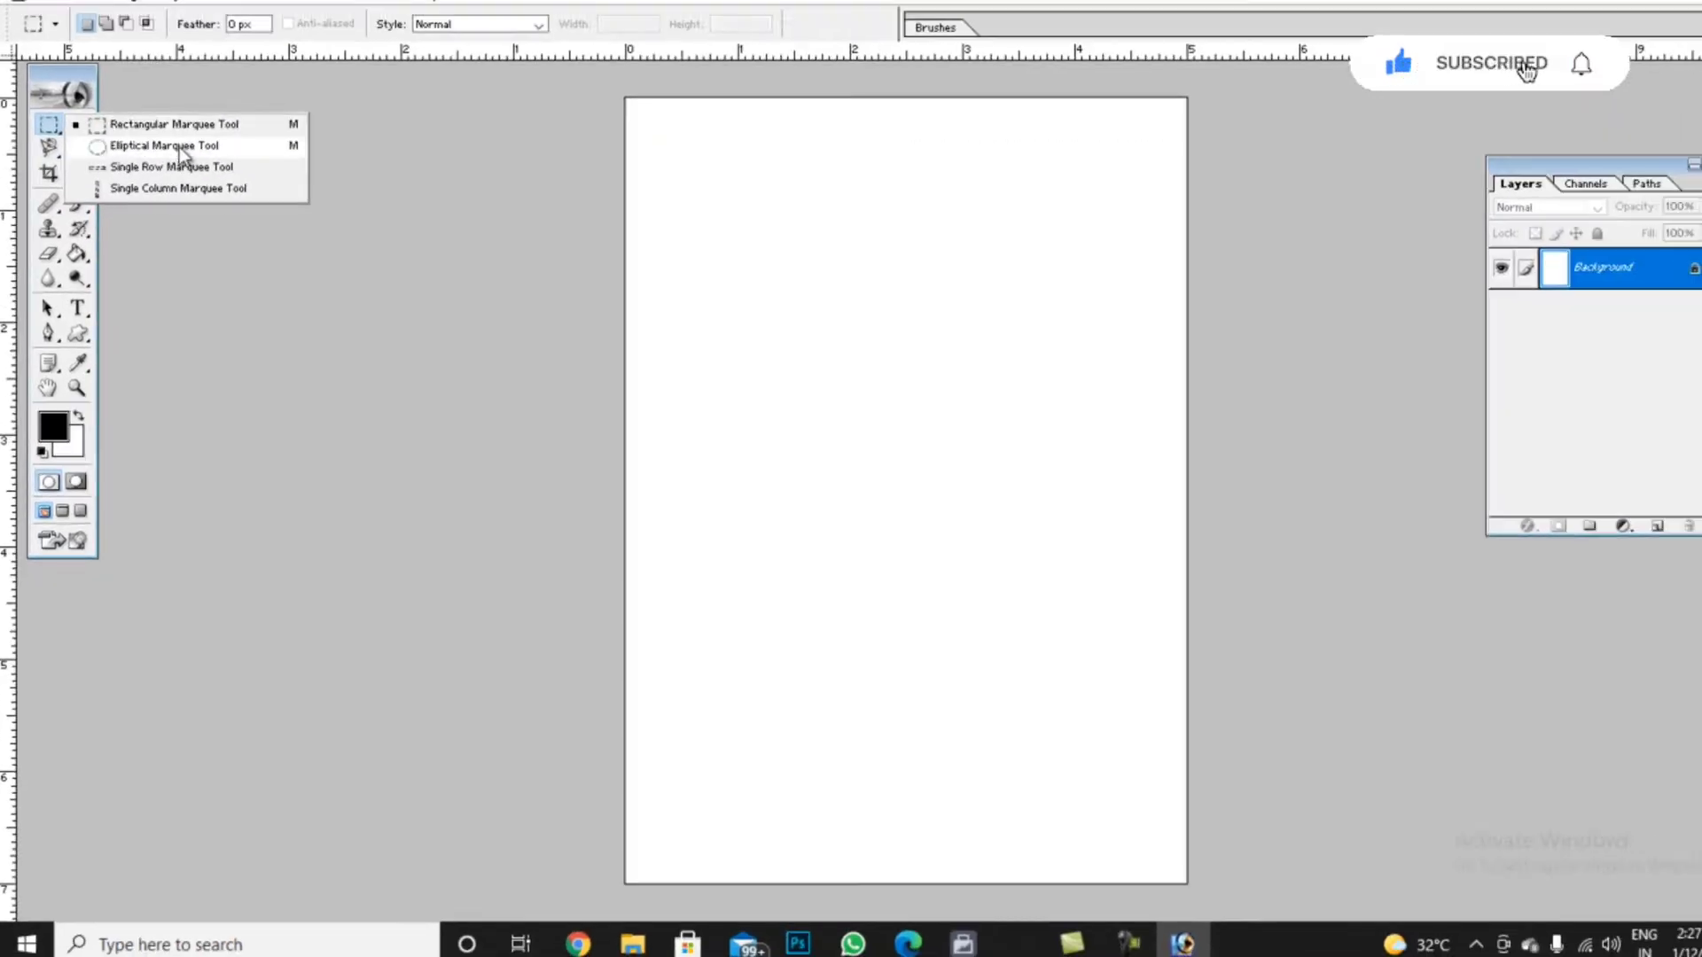
left_click(168, 38)
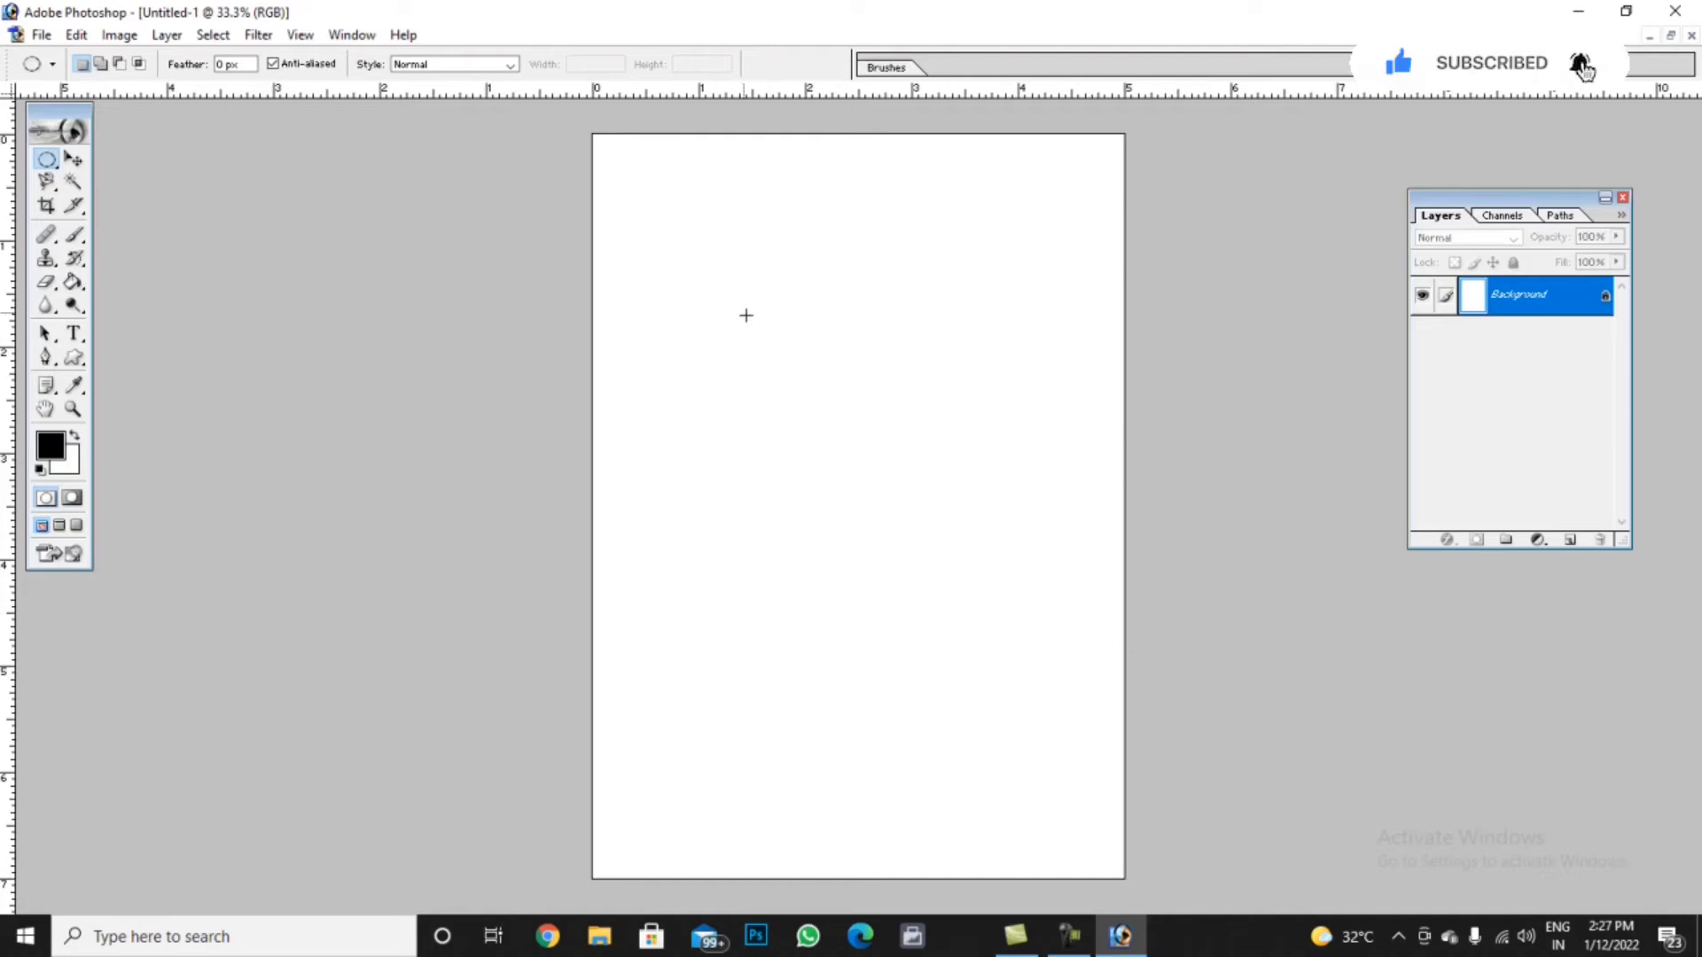
left_click_drag(715, 281, 833, 453)
left_click_drag(1008, 582, 1044, 613)
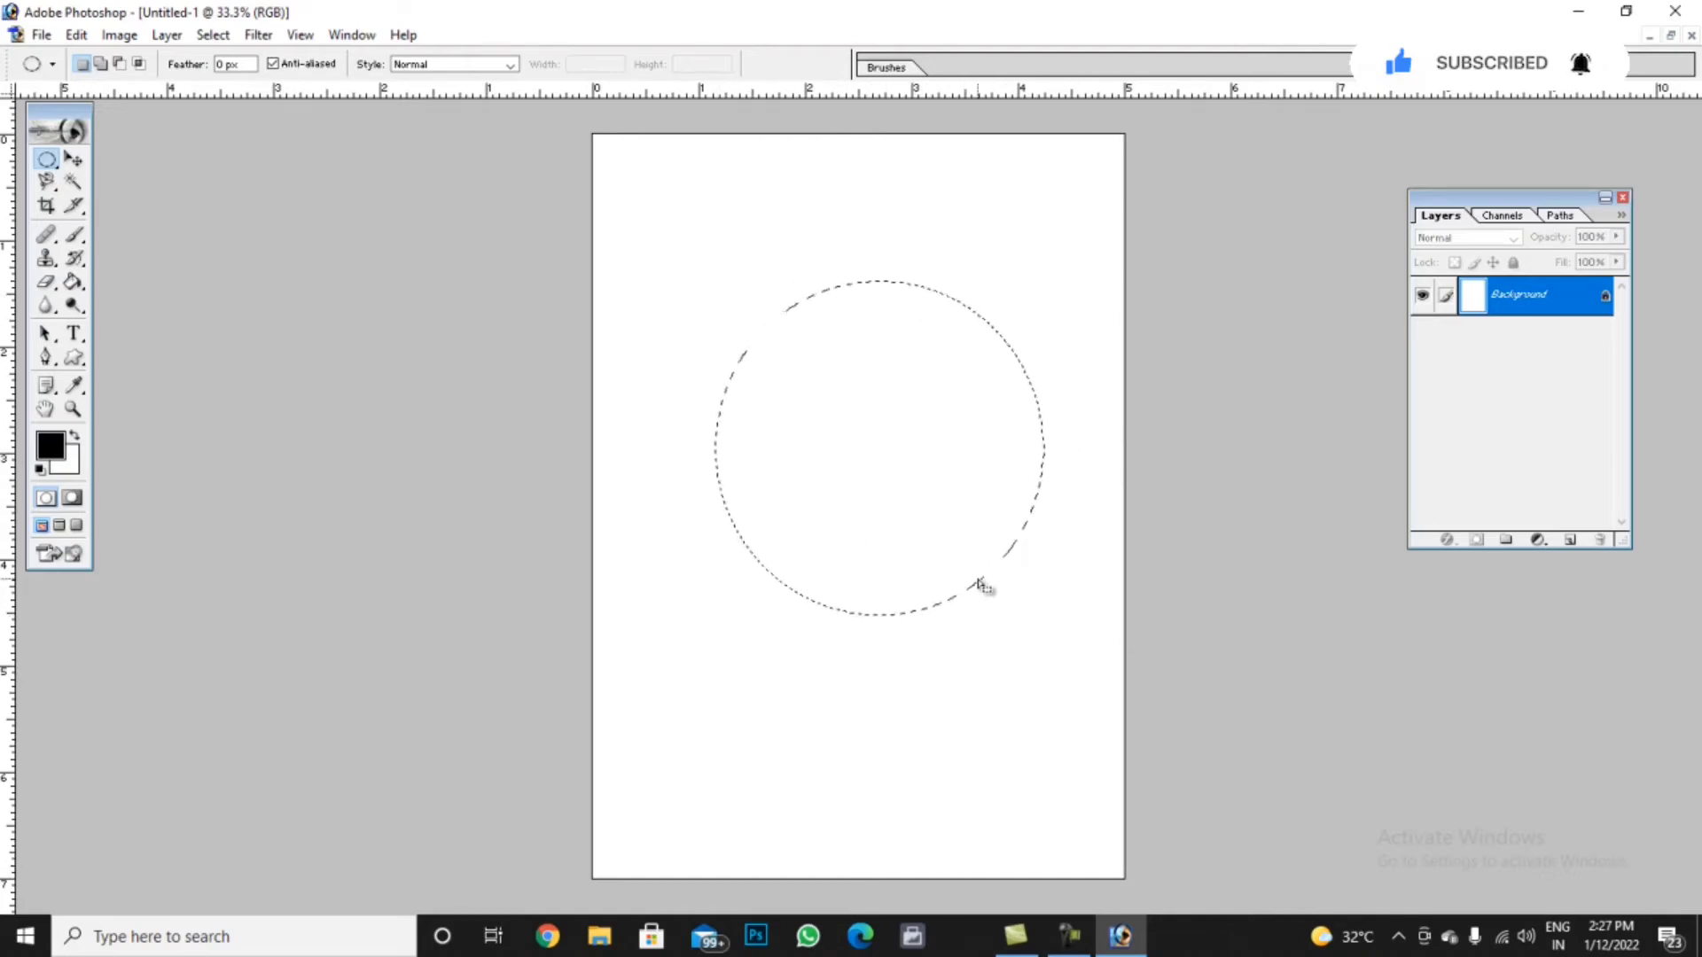
left_click_drag(661, 221, 916, 406)
left_click(812, 375)
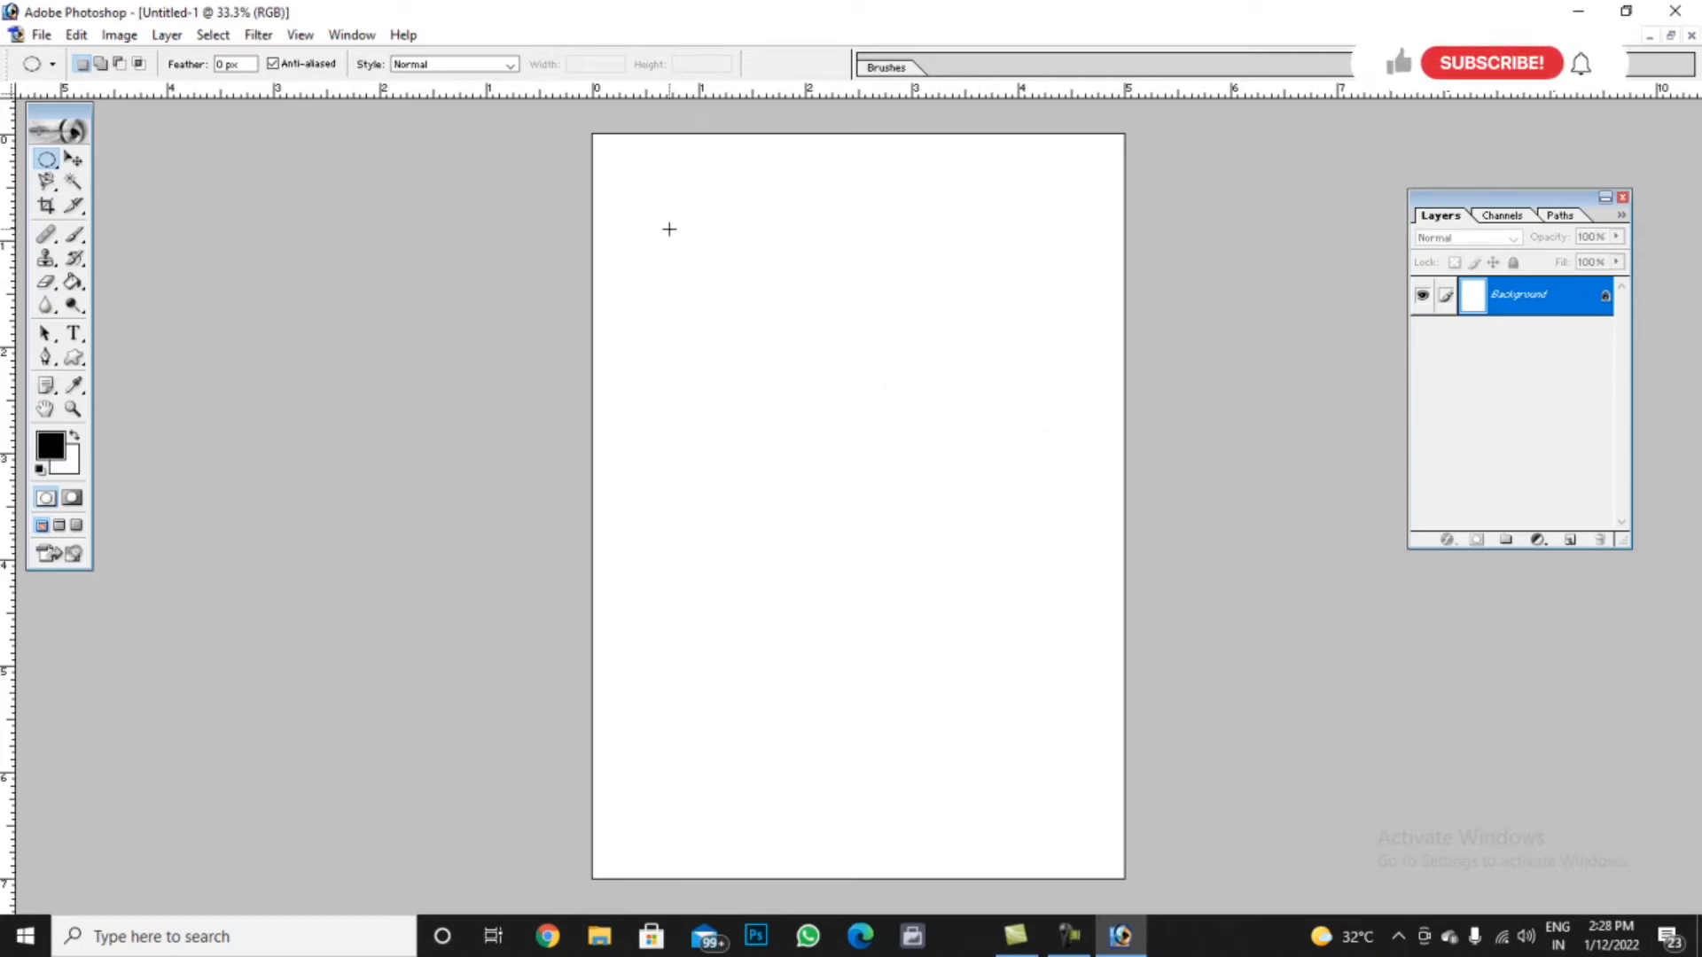
Practice resizing an elliptical selection while drawing it, ending at about 1.8 by 2.2 inches, and deselect it
left_click_drag(836, 521, 988, 579)
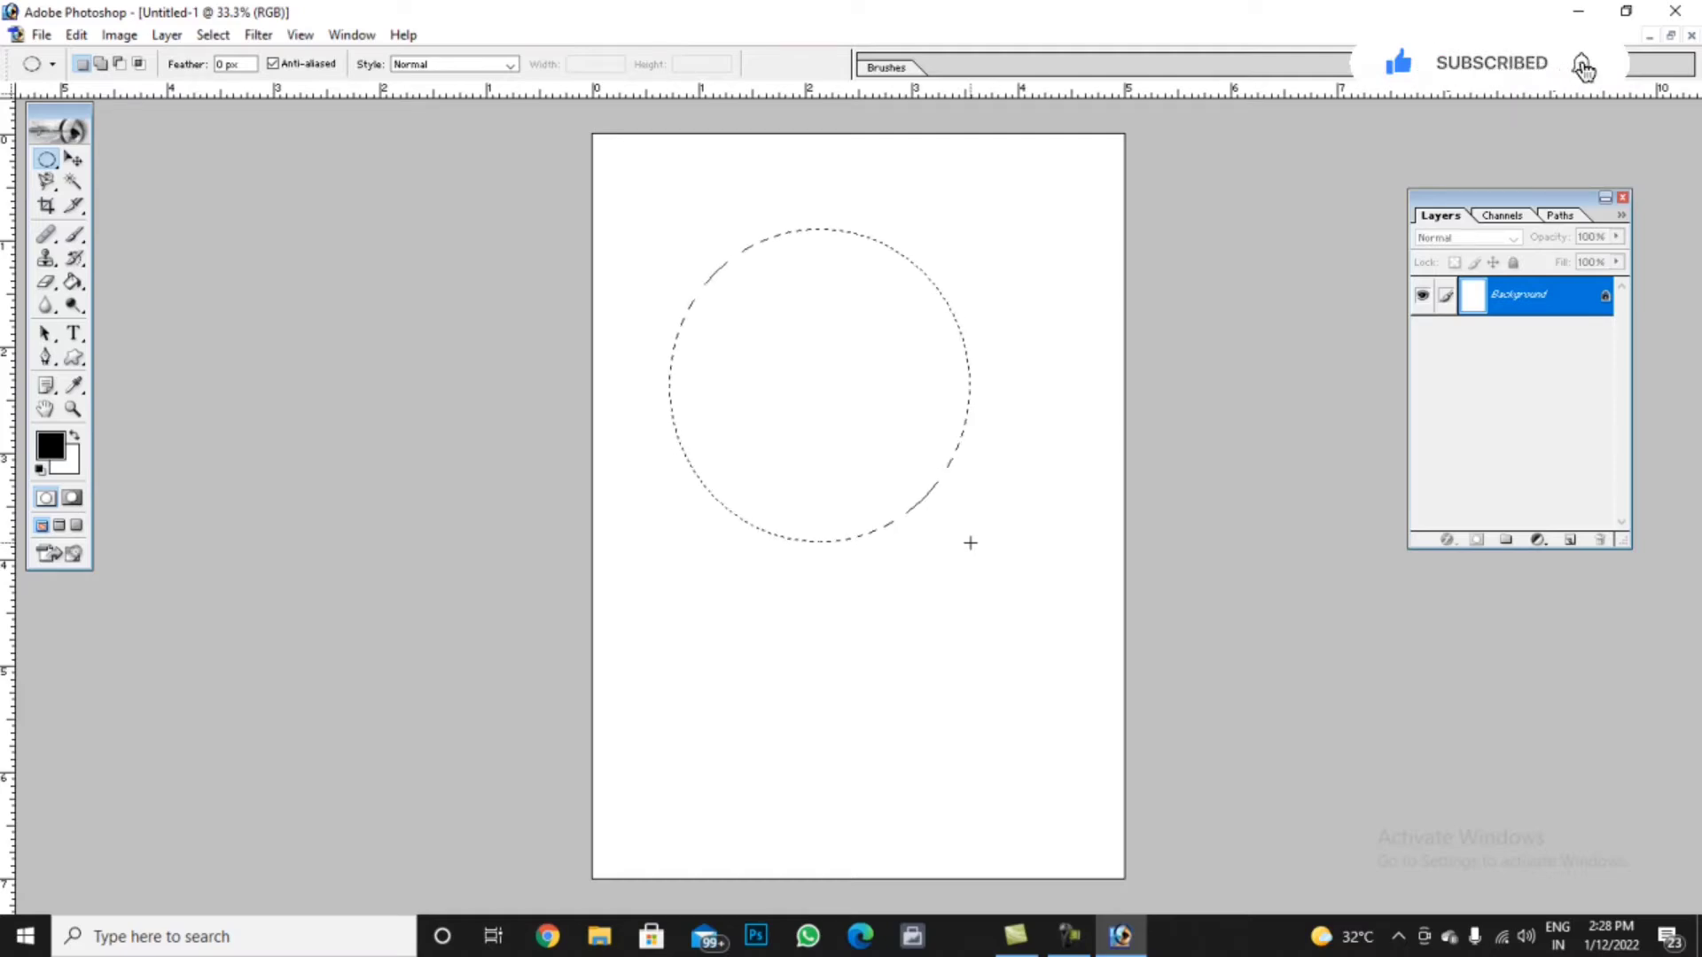
key("shift")
left_click_drag(969, 543, 1008, 534)
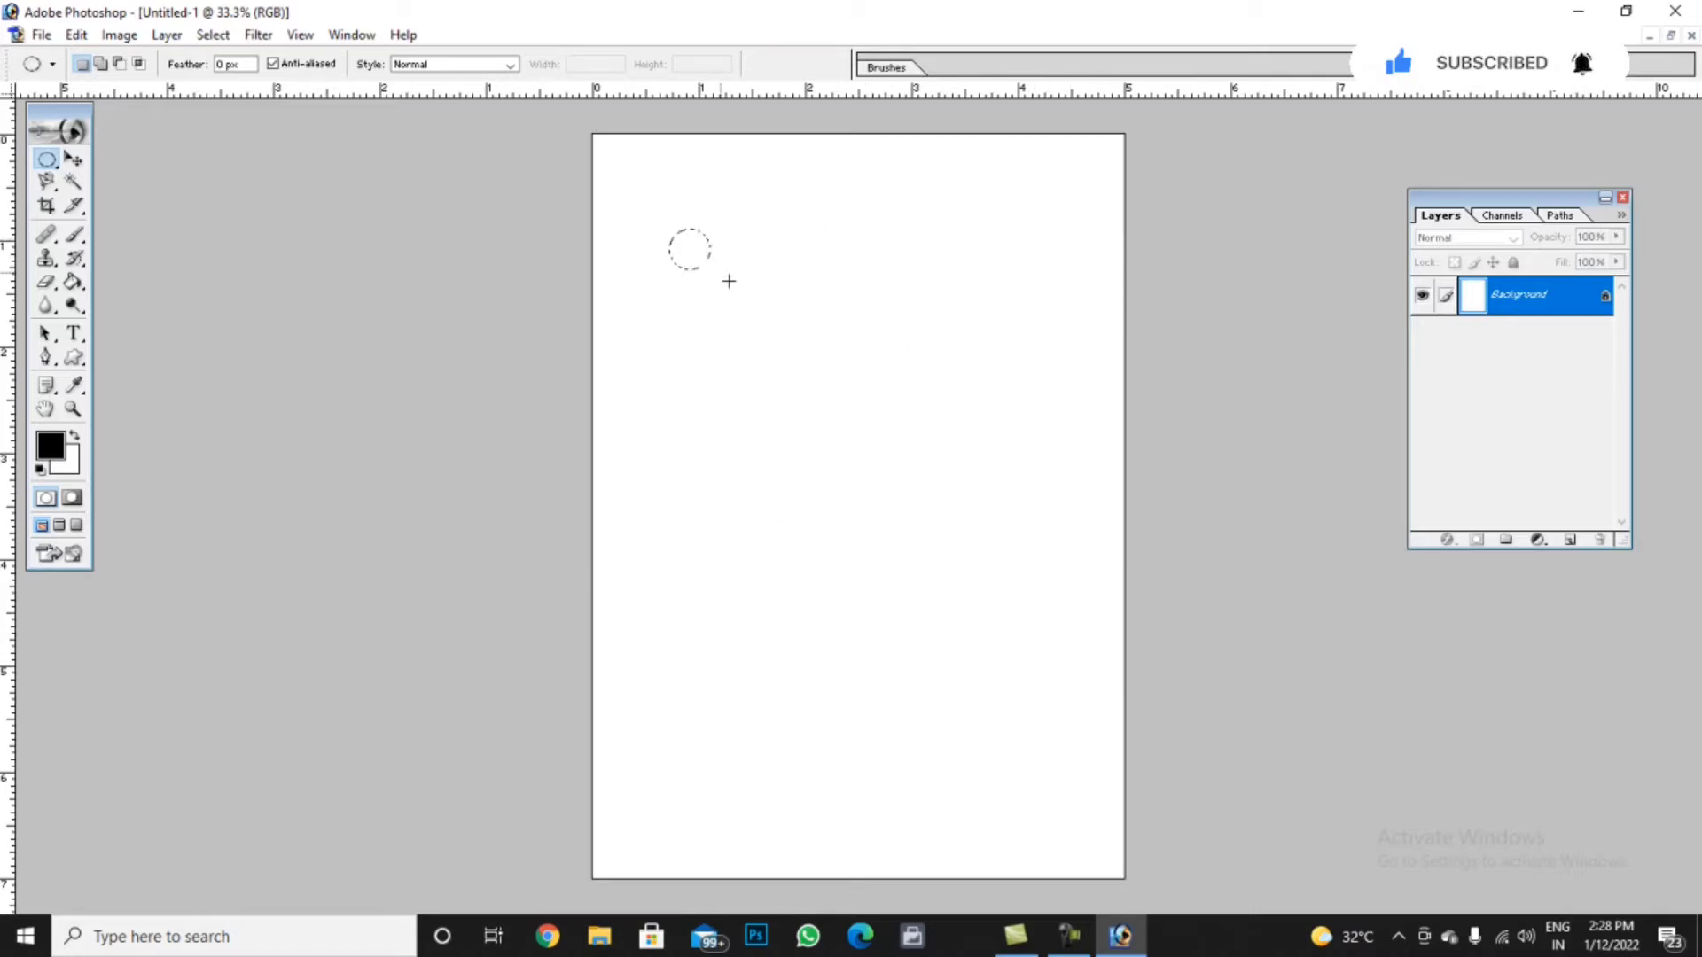
mouse_move(838, 509)
left_mouse_down()
mouse_move(1113, 771)
mouse_move(912, 654)
mouse_move(1007, 710)
mouse_move(1117, 851)
mouse_move(885, 494)
mouse_move(957, 649)
mouse_move(790, 639)
mouse_move(862, 633)
mouse_move(874, 684)
mouse_move(823, 481)
left_mouse_up()
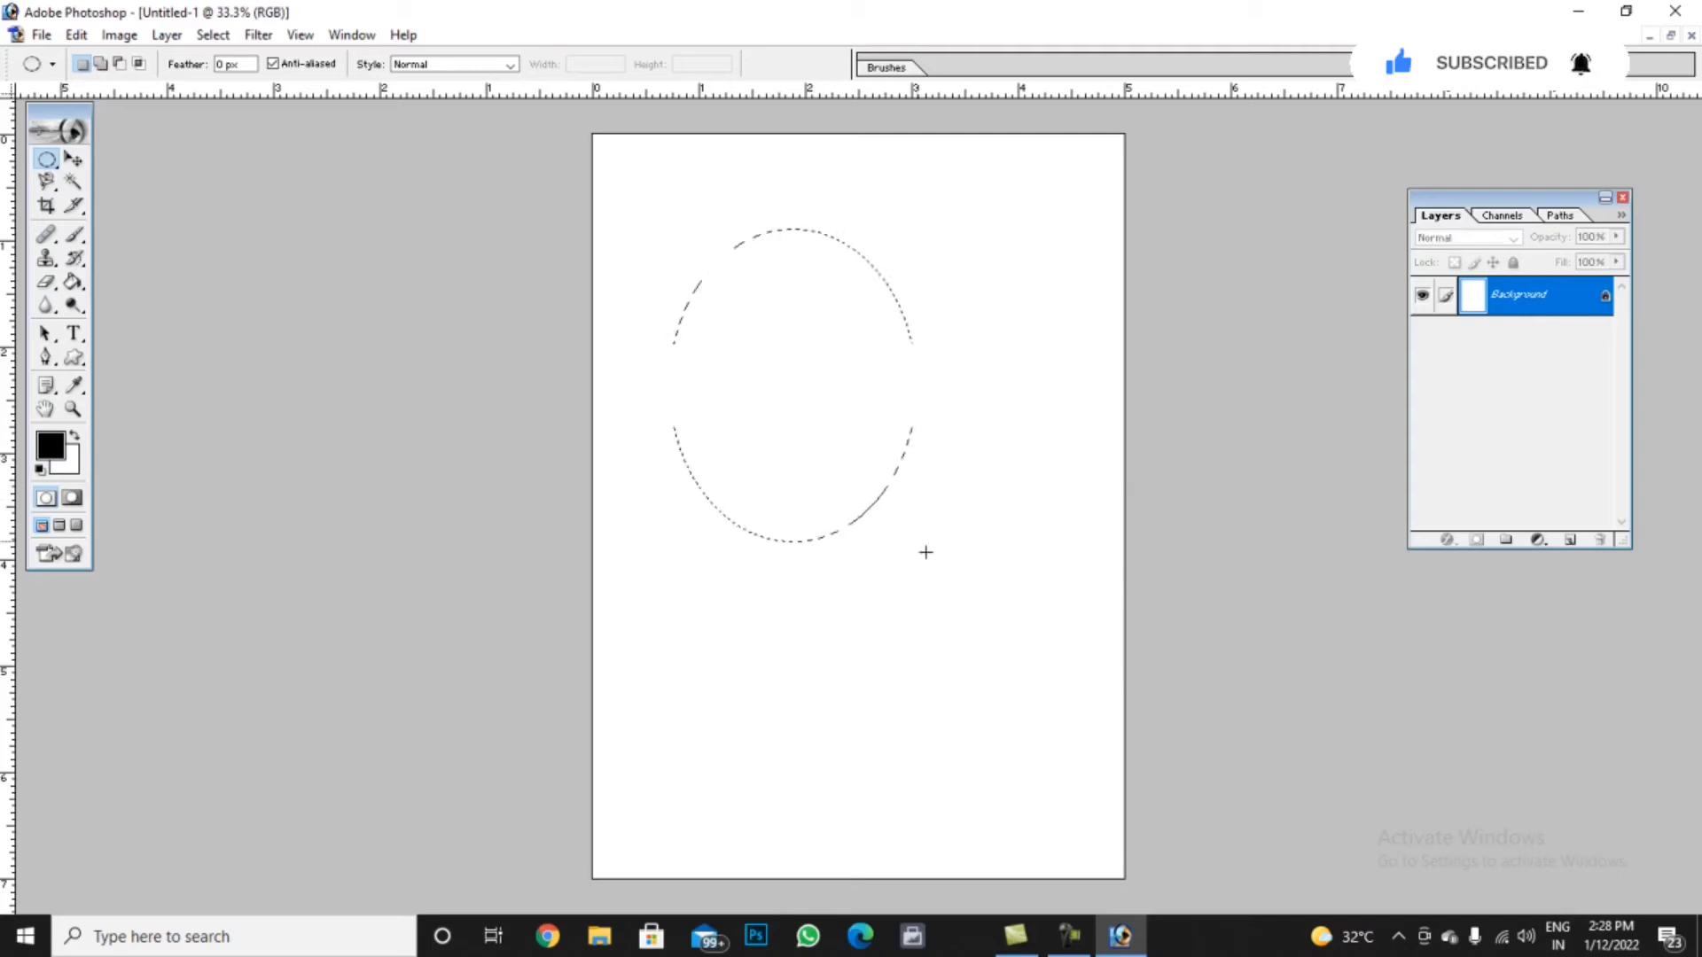
left_click_drag(925, 552, 865, 460)
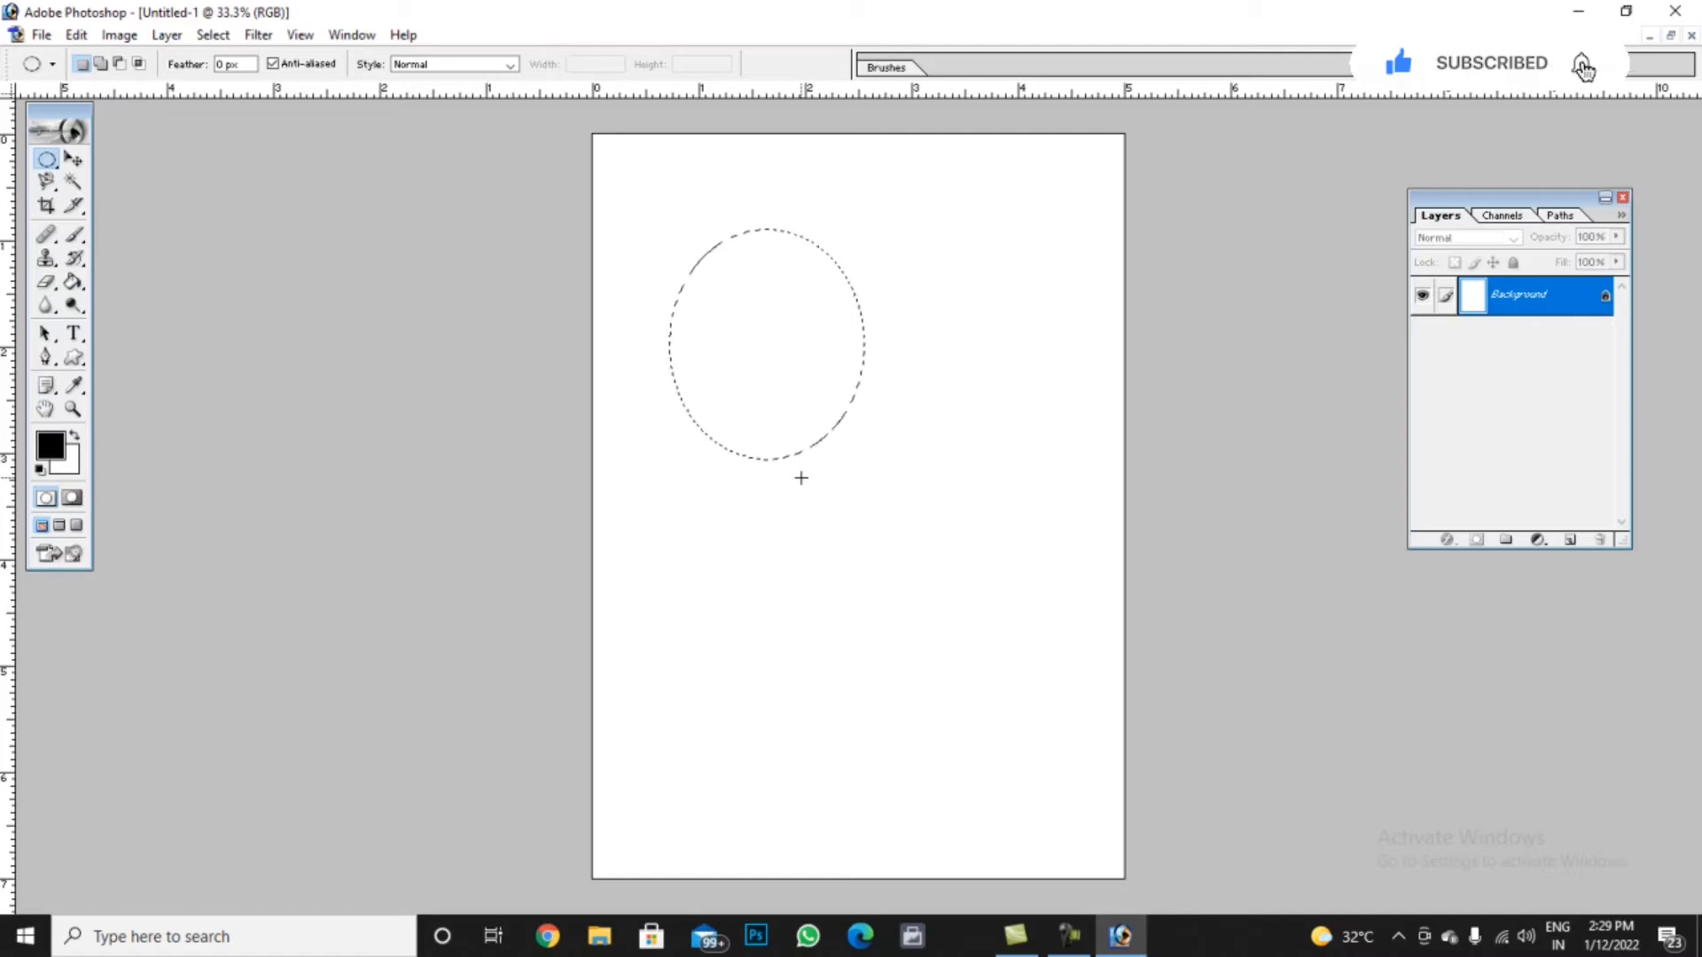
key("ctrl+d")
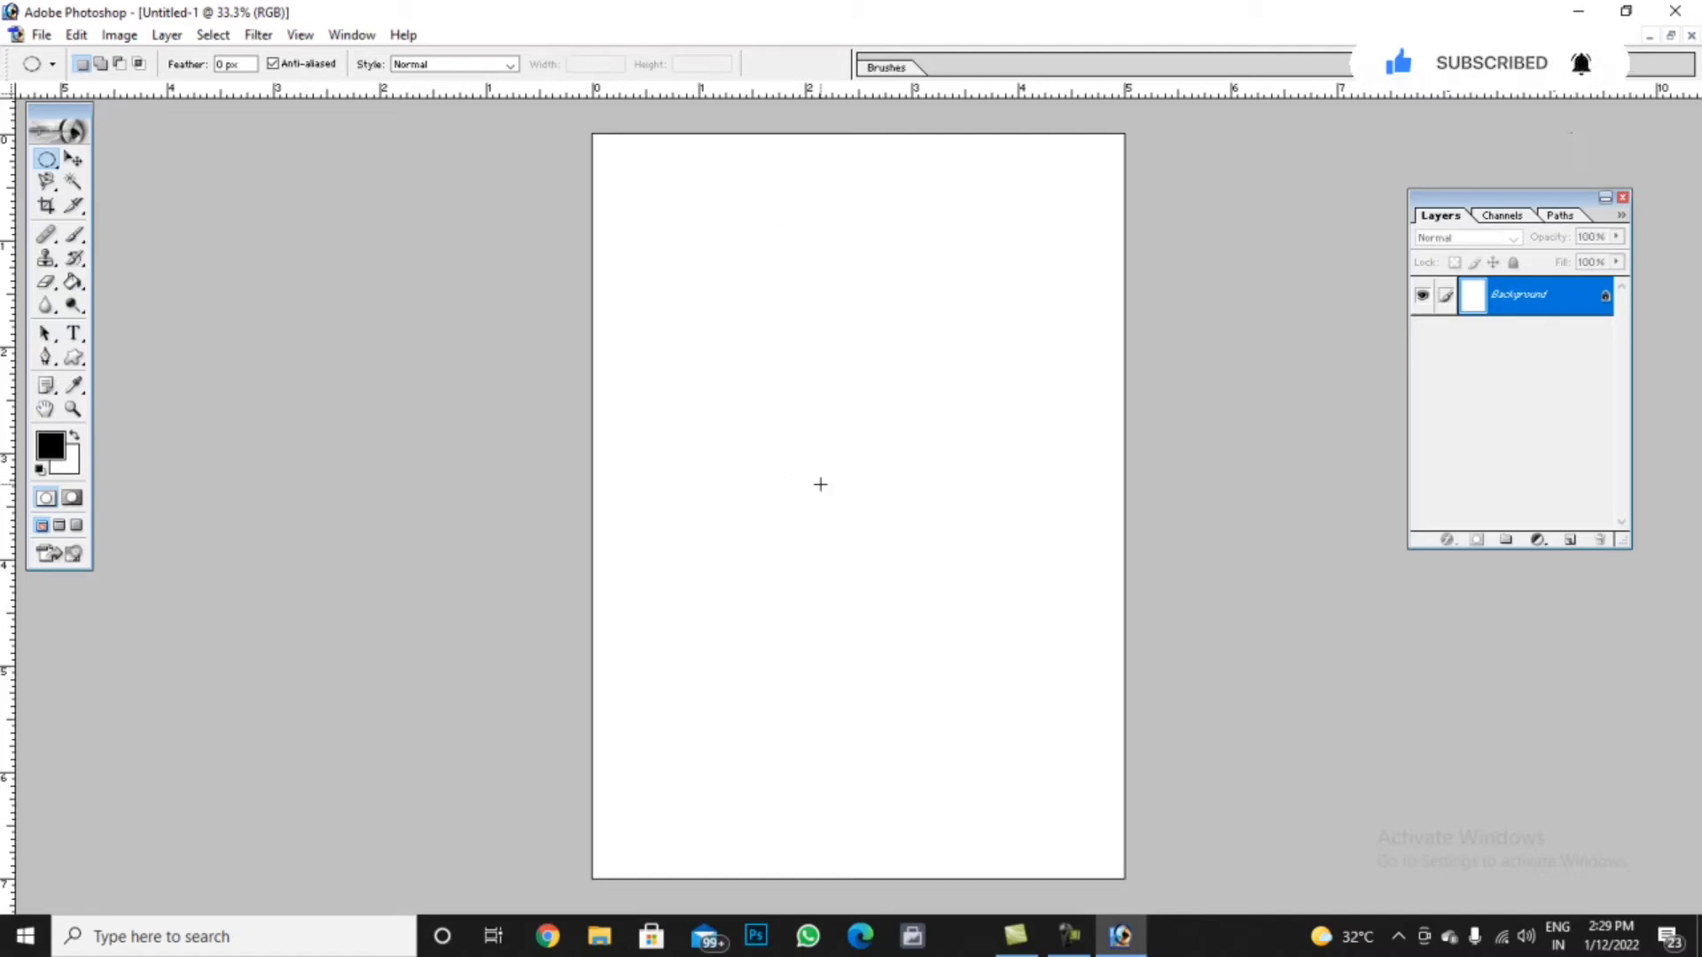
Switch back to the Rectangular Marquee tool and move the Layers palette closer to the canvas
left_click(46, 160)
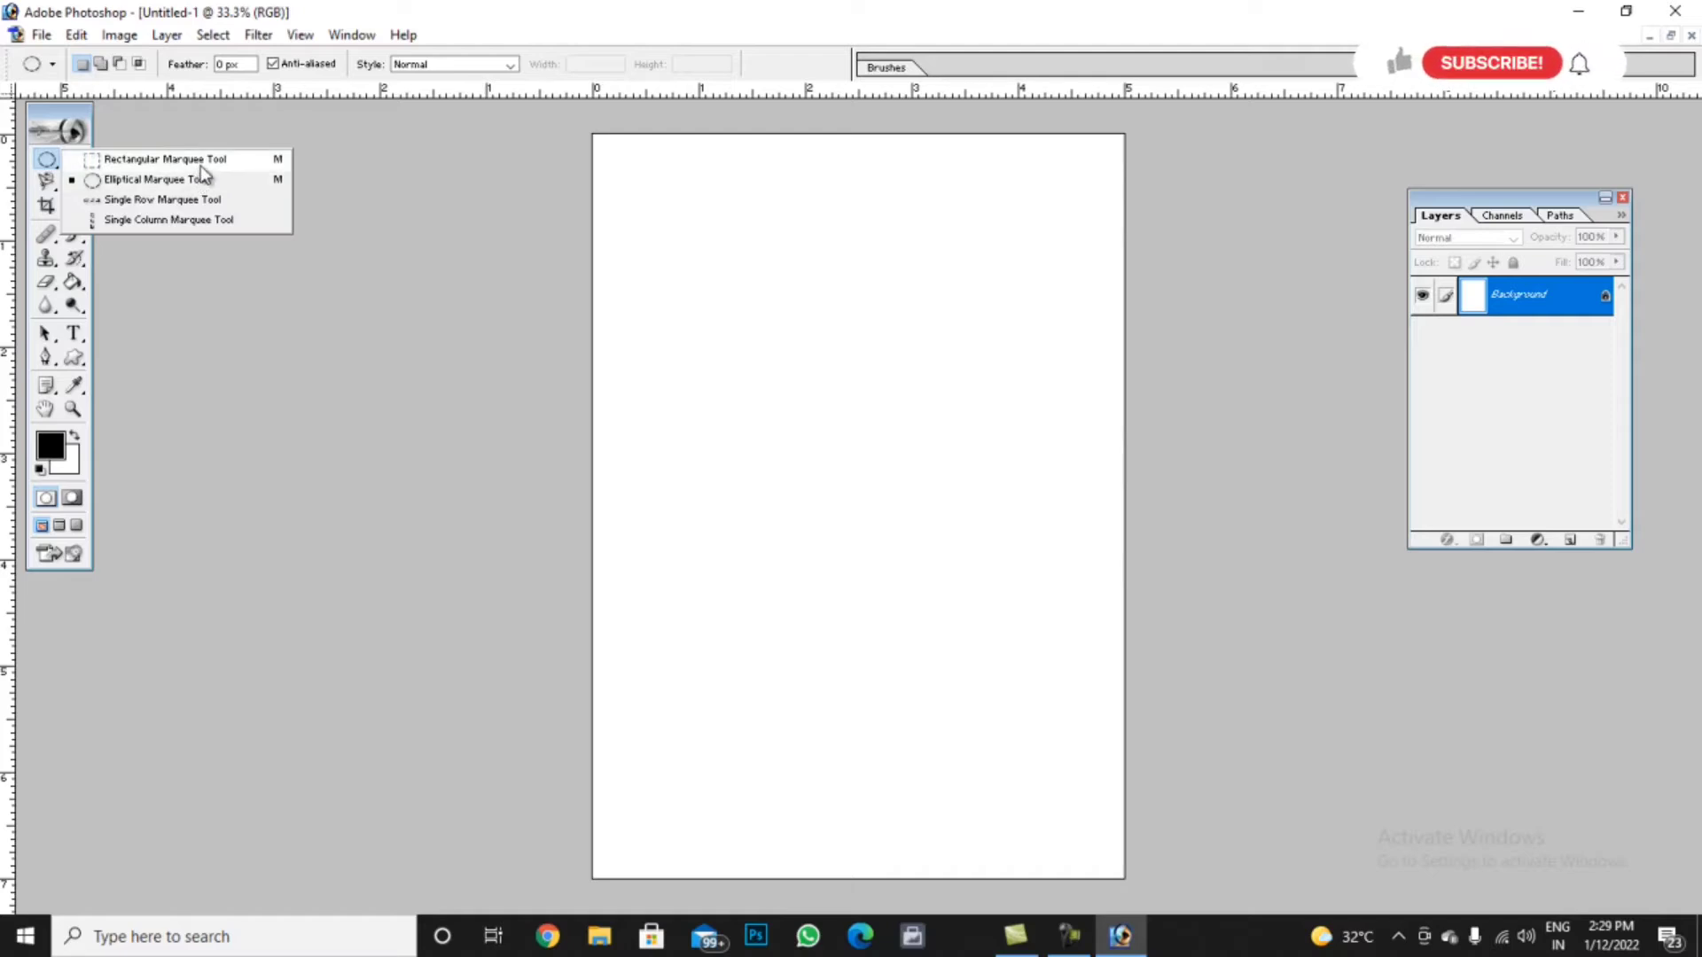
left_click(106, 160)
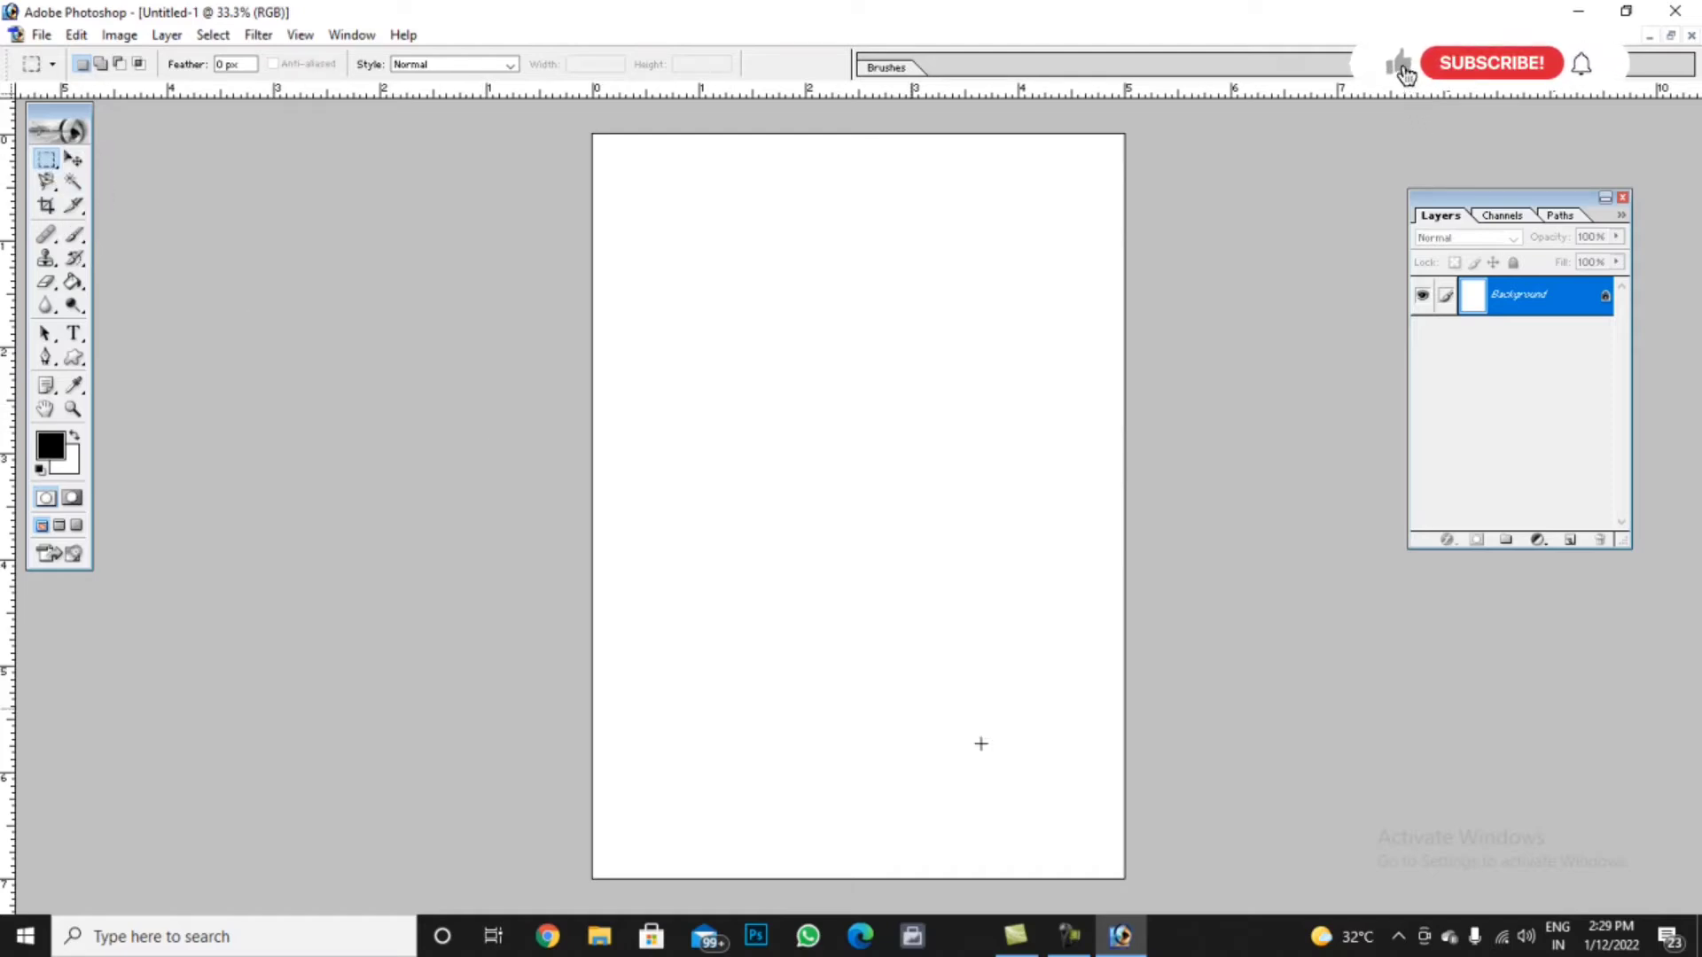
left_click_drag(1514, 197, 1370, 228)
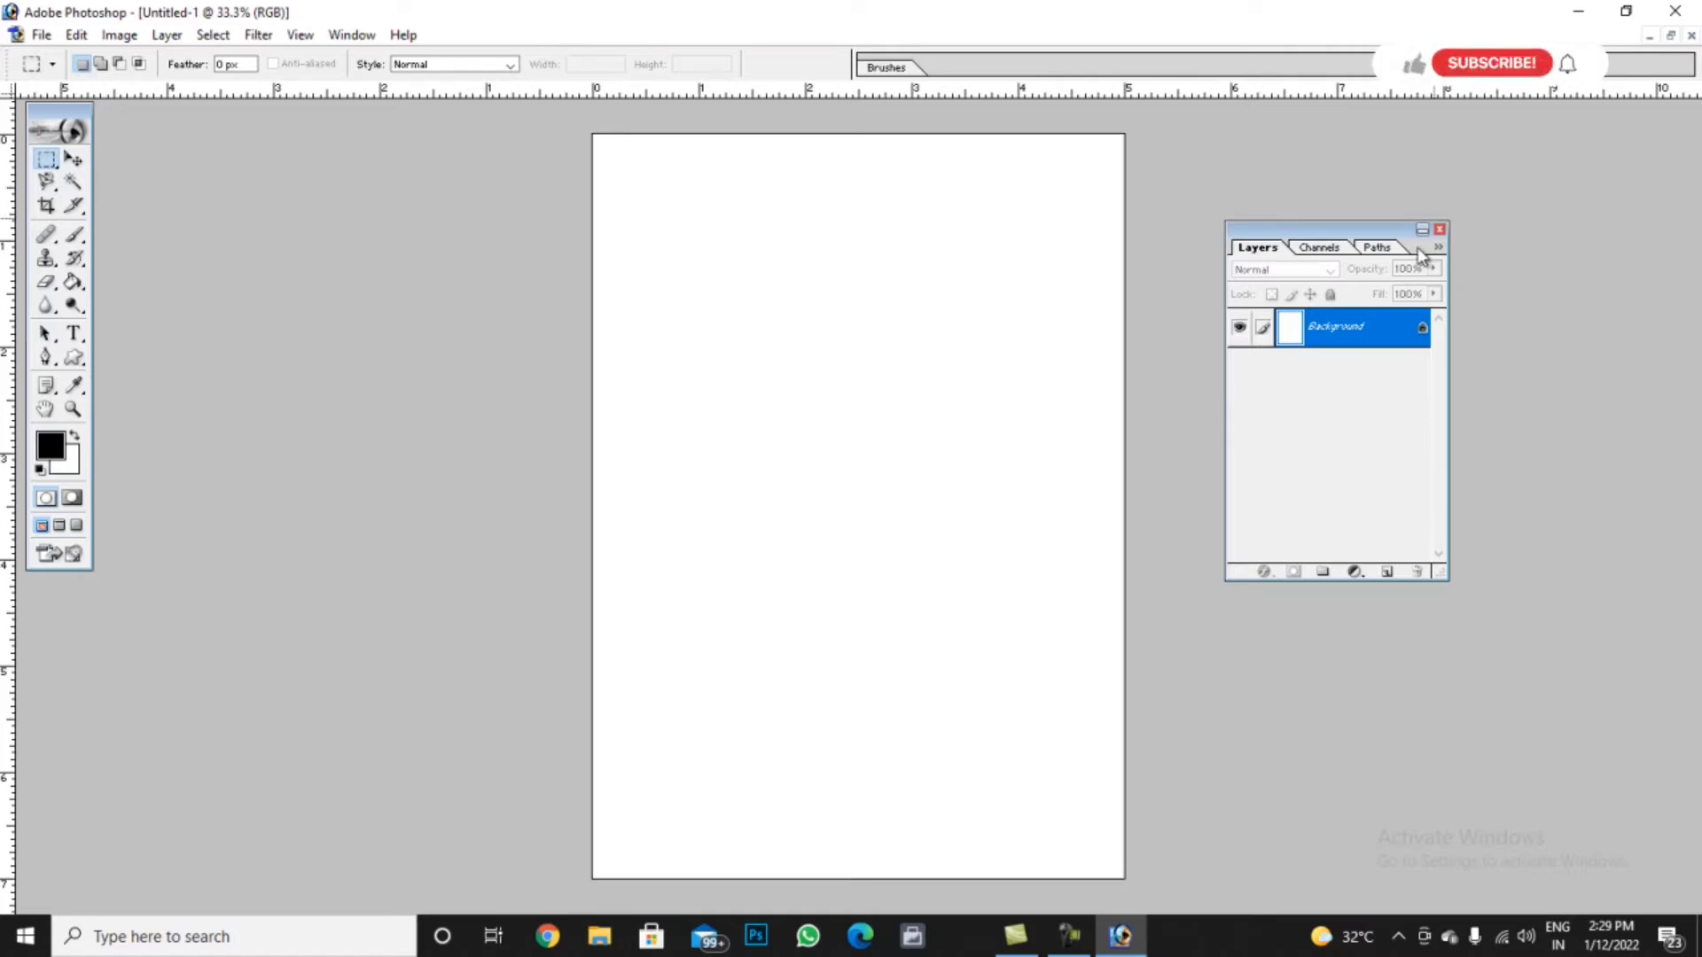
Draw a square selection about 2.8 inches wide on the canvas, fill it with black using the Paint Bucket, and deselect it
right_click(47, 159)
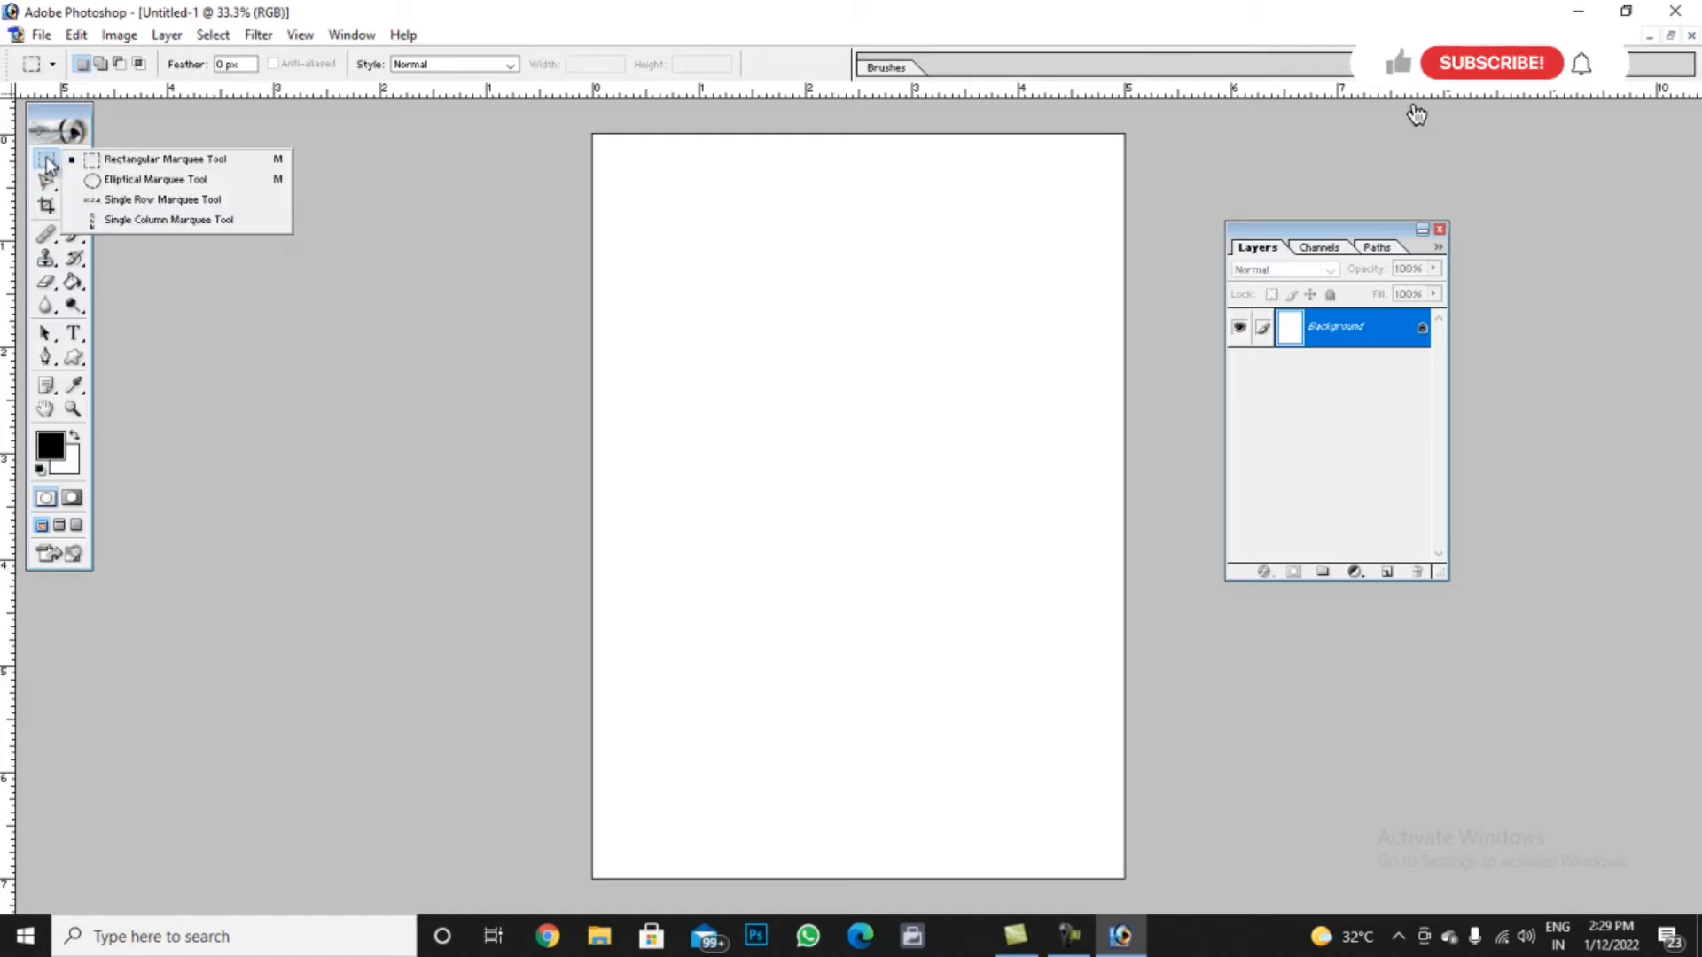
left_click(135, 167)
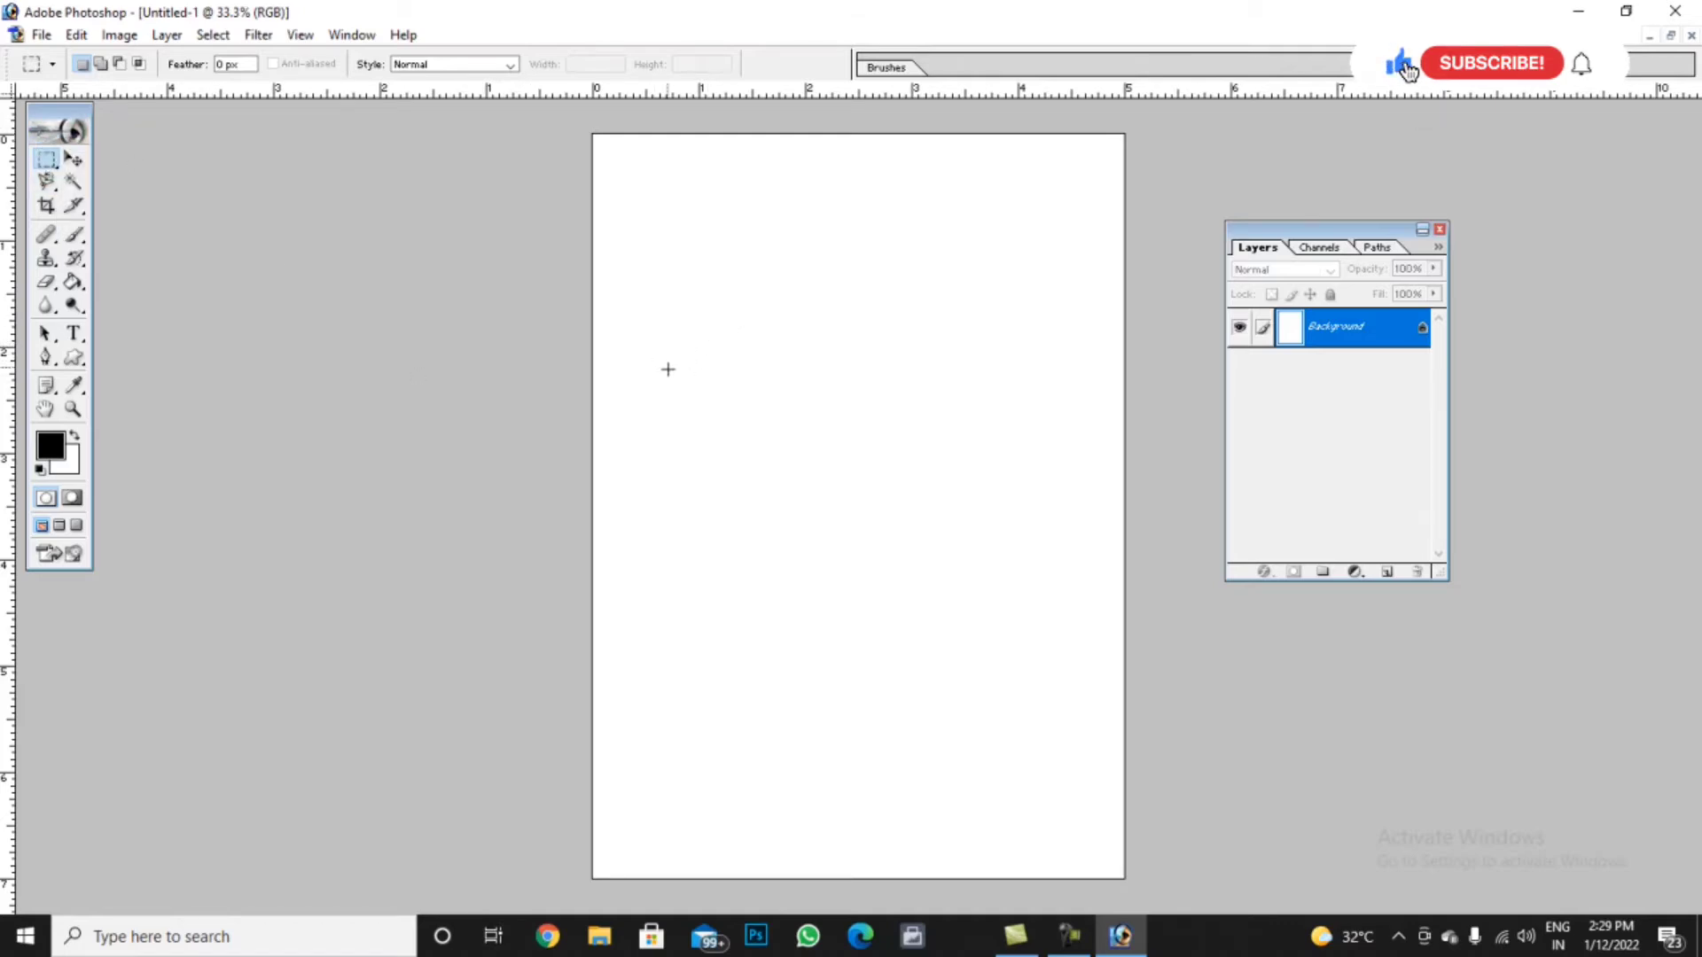
left_click_drag(667, 369, 966, 669)
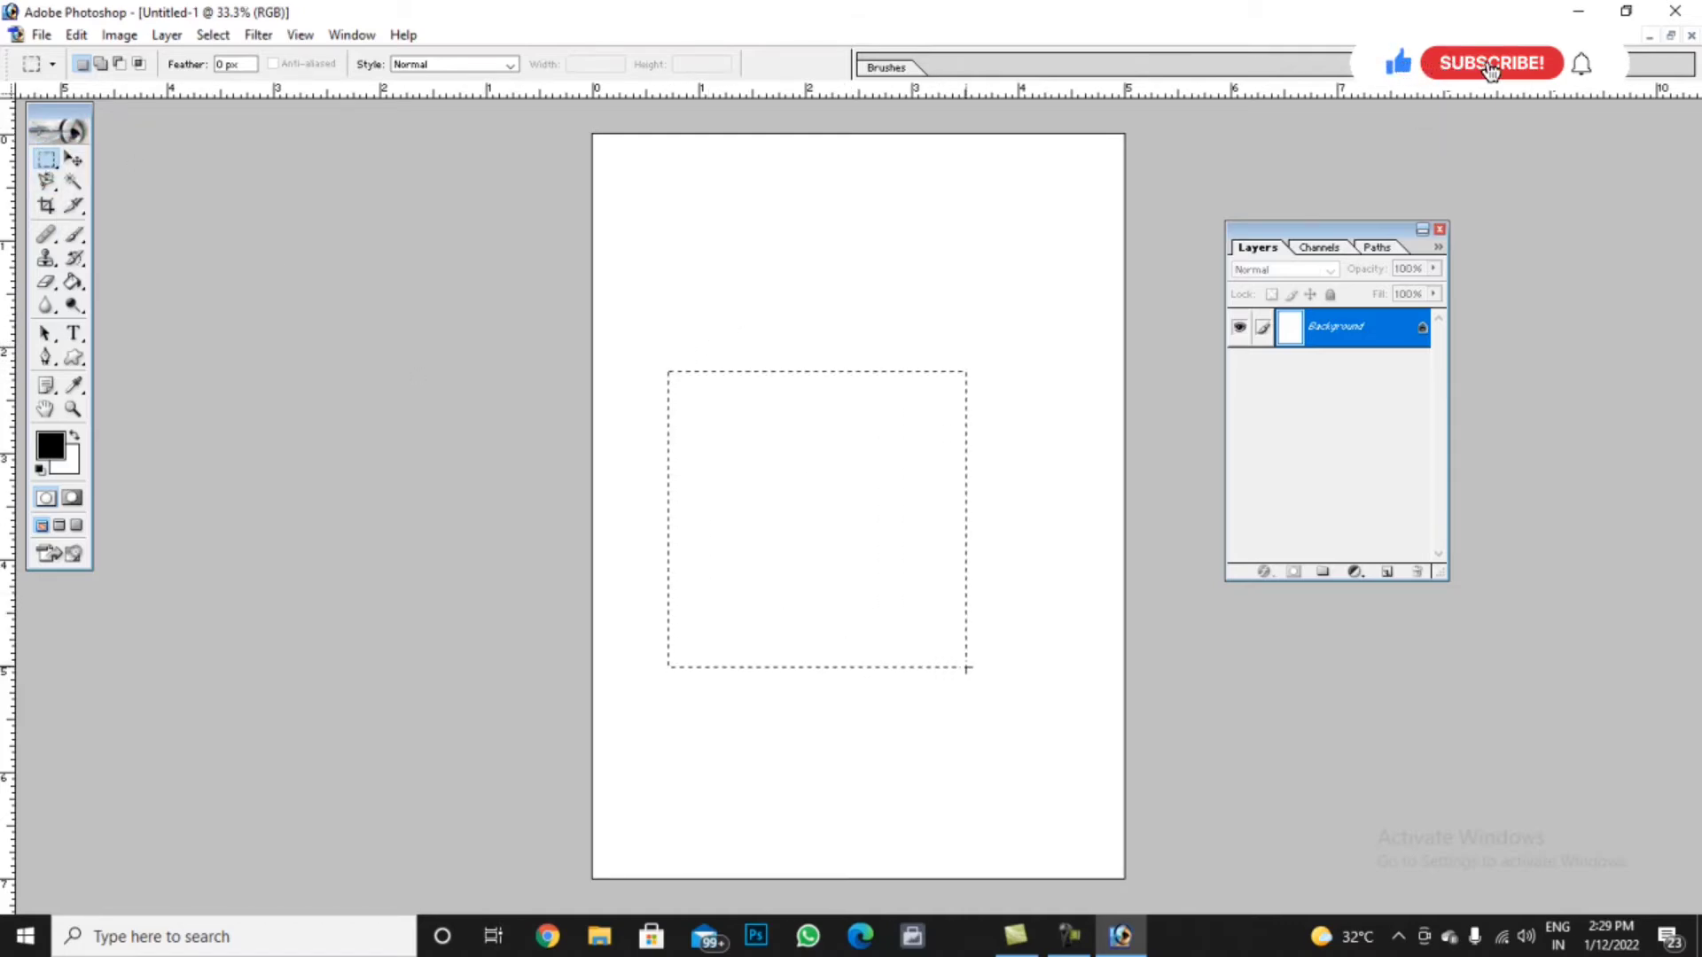
left_click(75, 282)
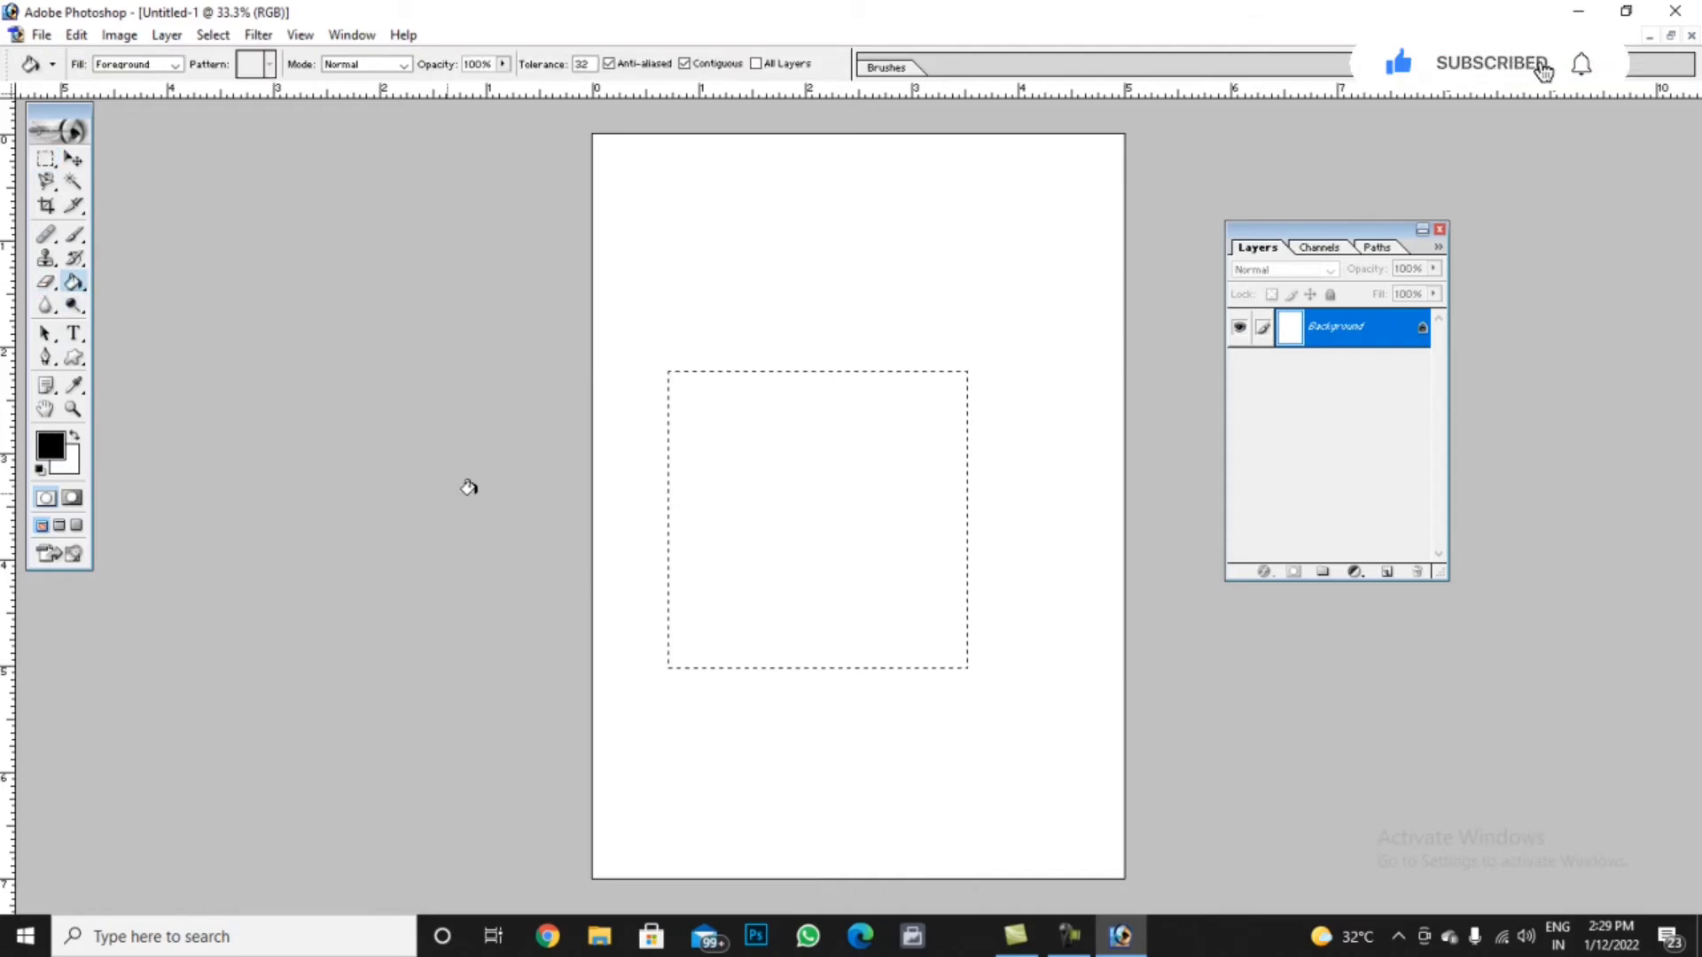
left_click(748, 452)
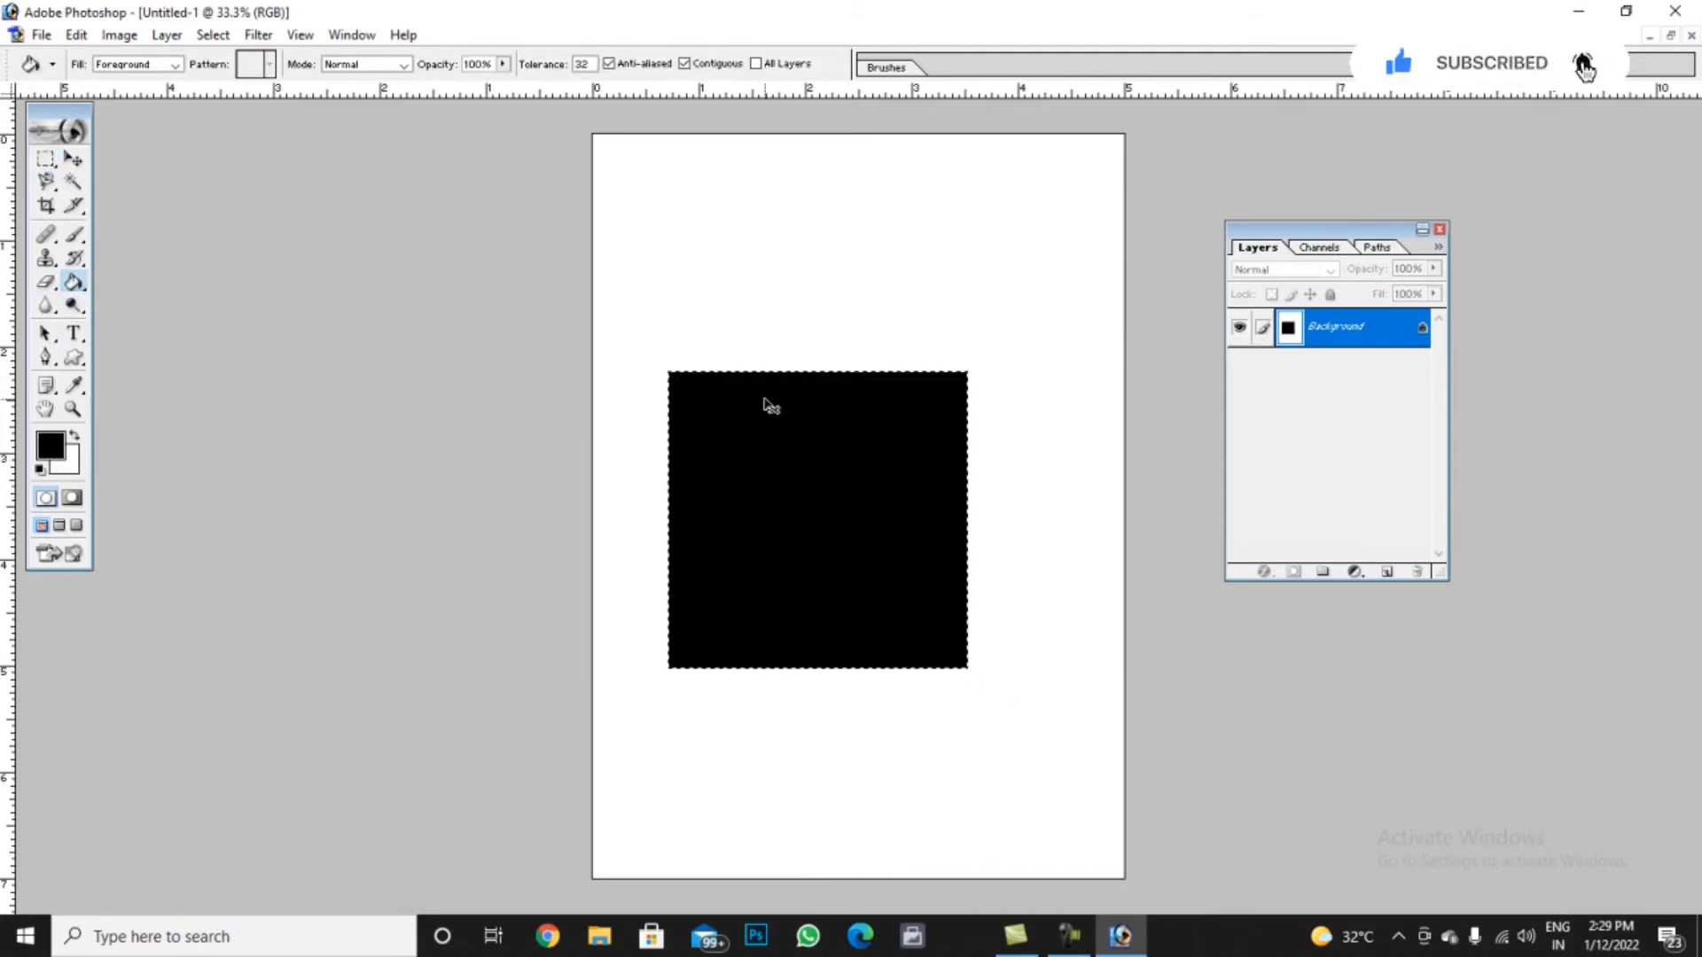
key("ctrl+d")
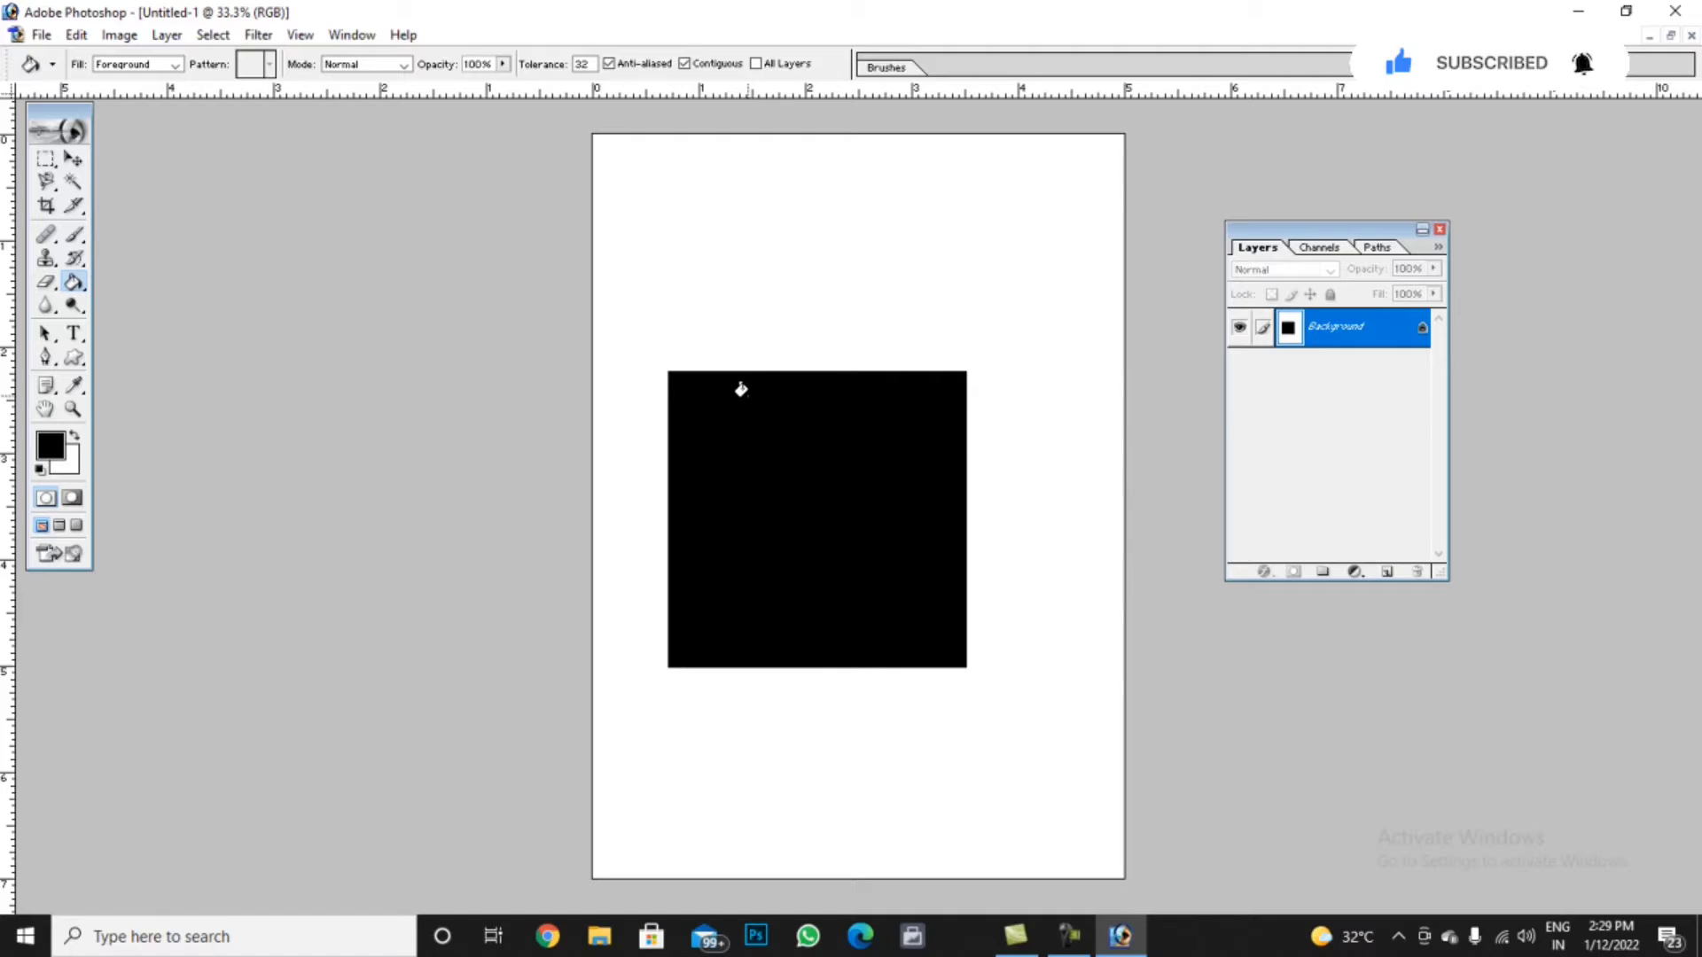
Fill an elliptical selection about 2.6 by 2.8 inches, overlapping the black square's upper-right corner, with bright red and deselect it
left_click_drag(55, 170, 133, 176)
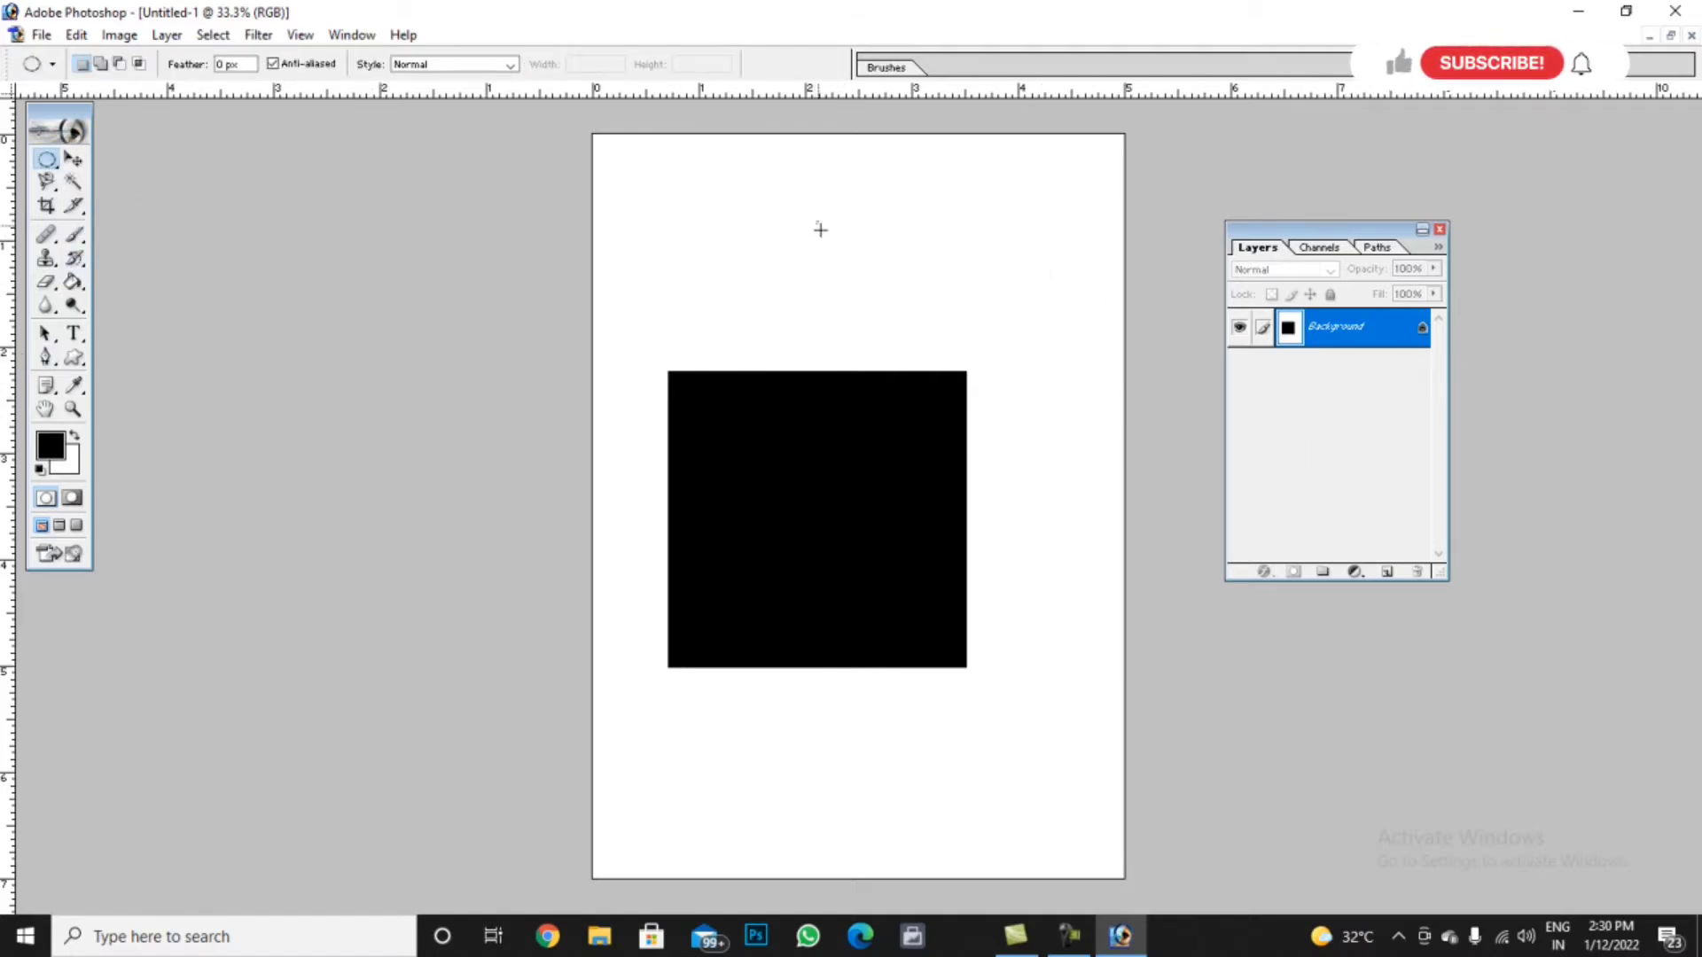
left_click_drag(820, 230, 1089, 524)
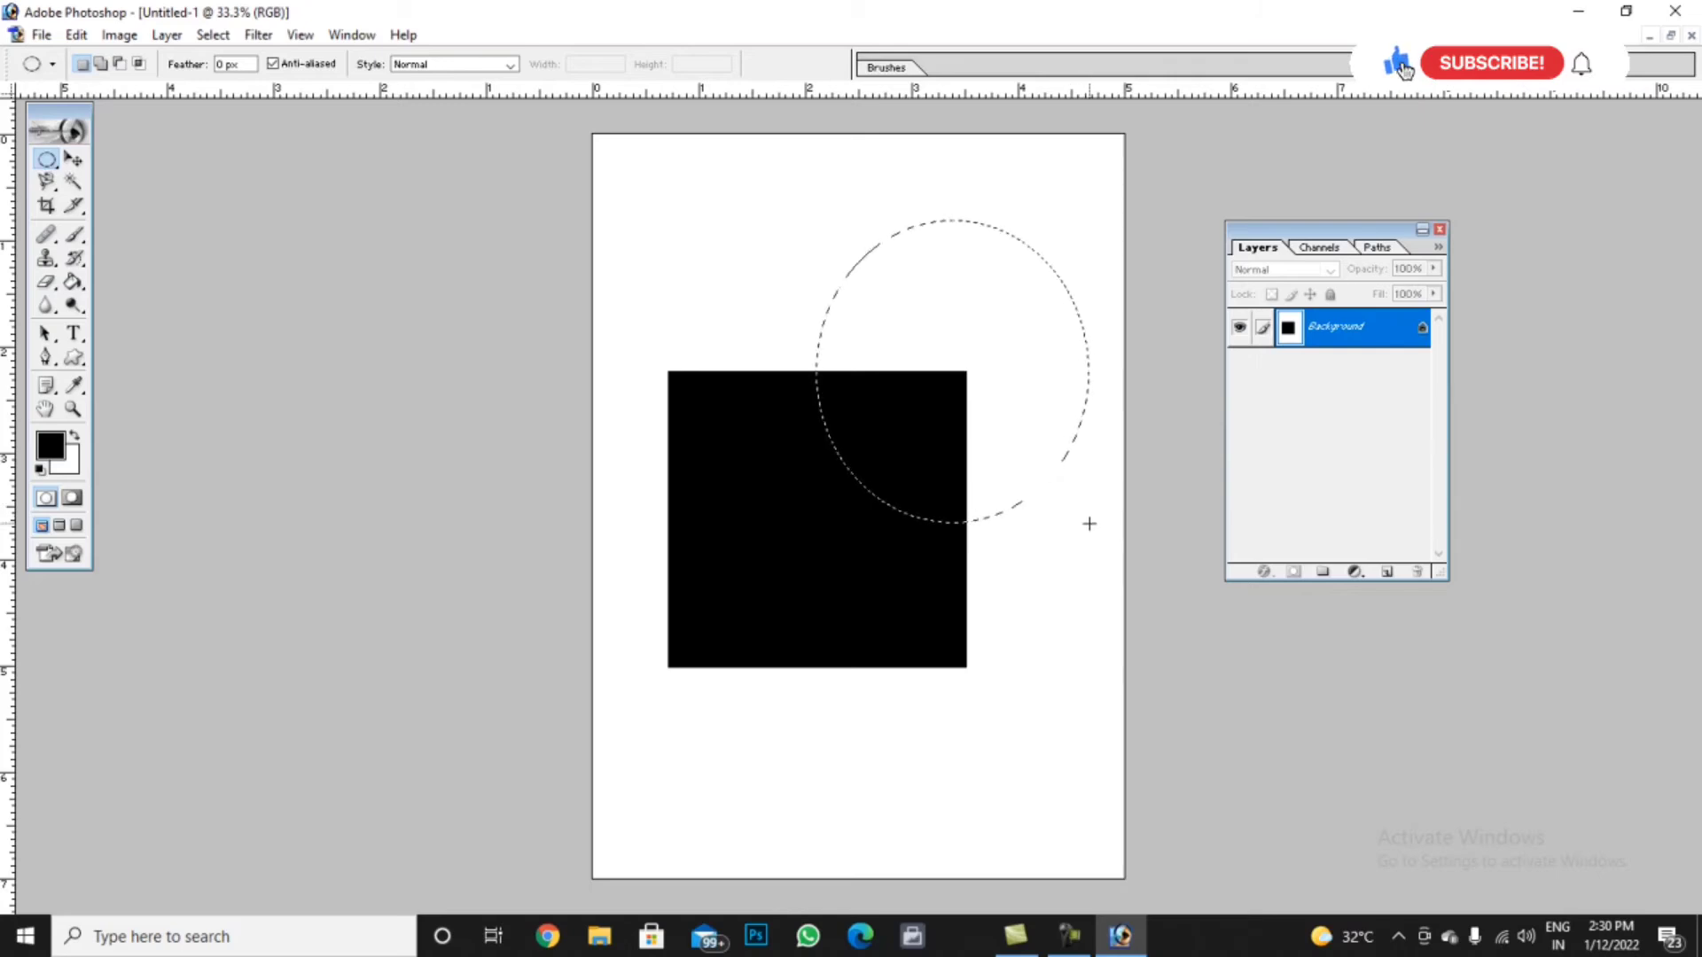
left_click(75, 385)
left_click(50, 445)
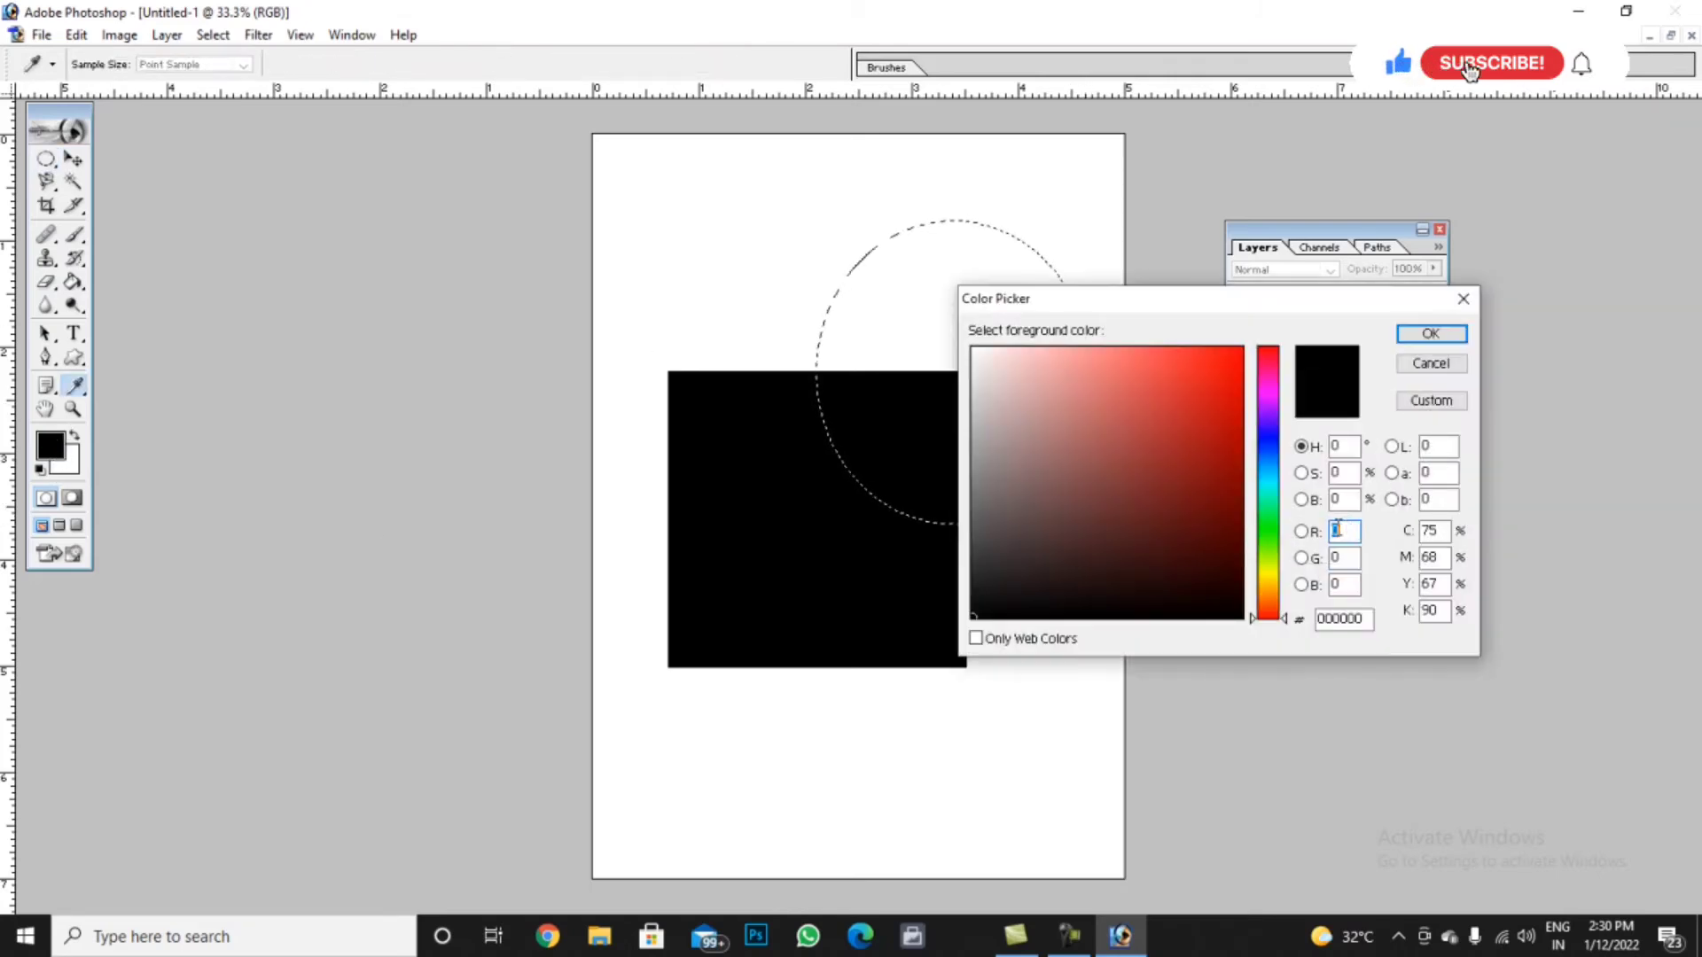
left_click_drag(1151, 376, 1244, 346)
left_click(1430, 333)
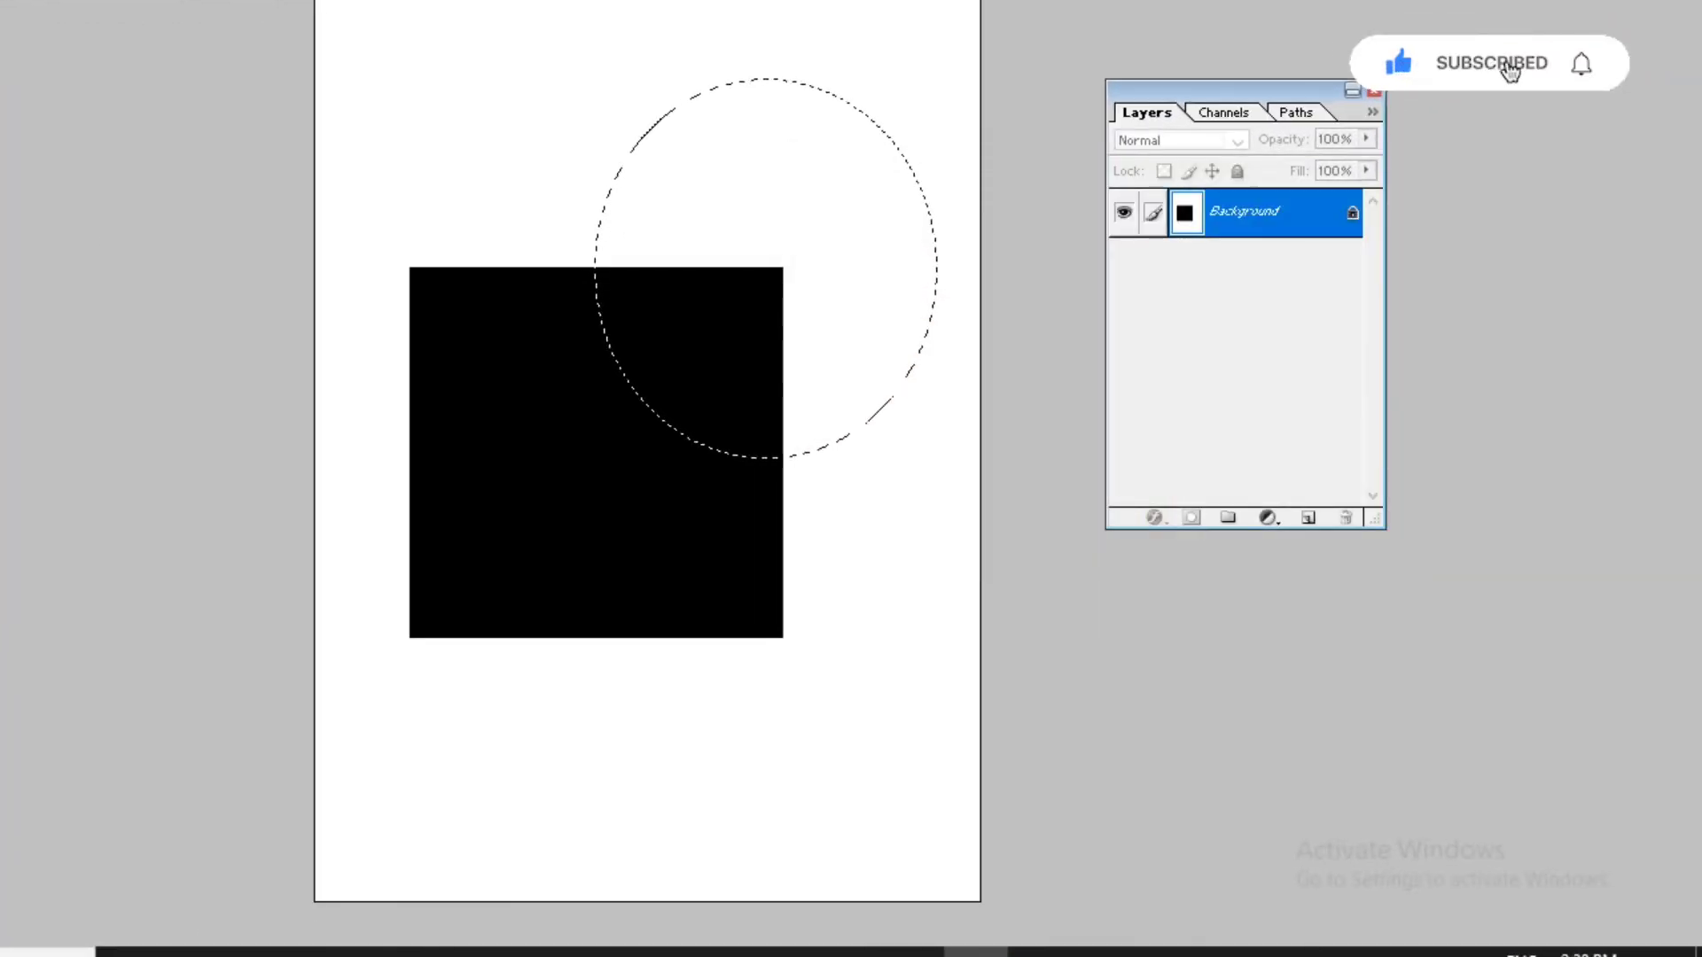
left_click(785, 215)
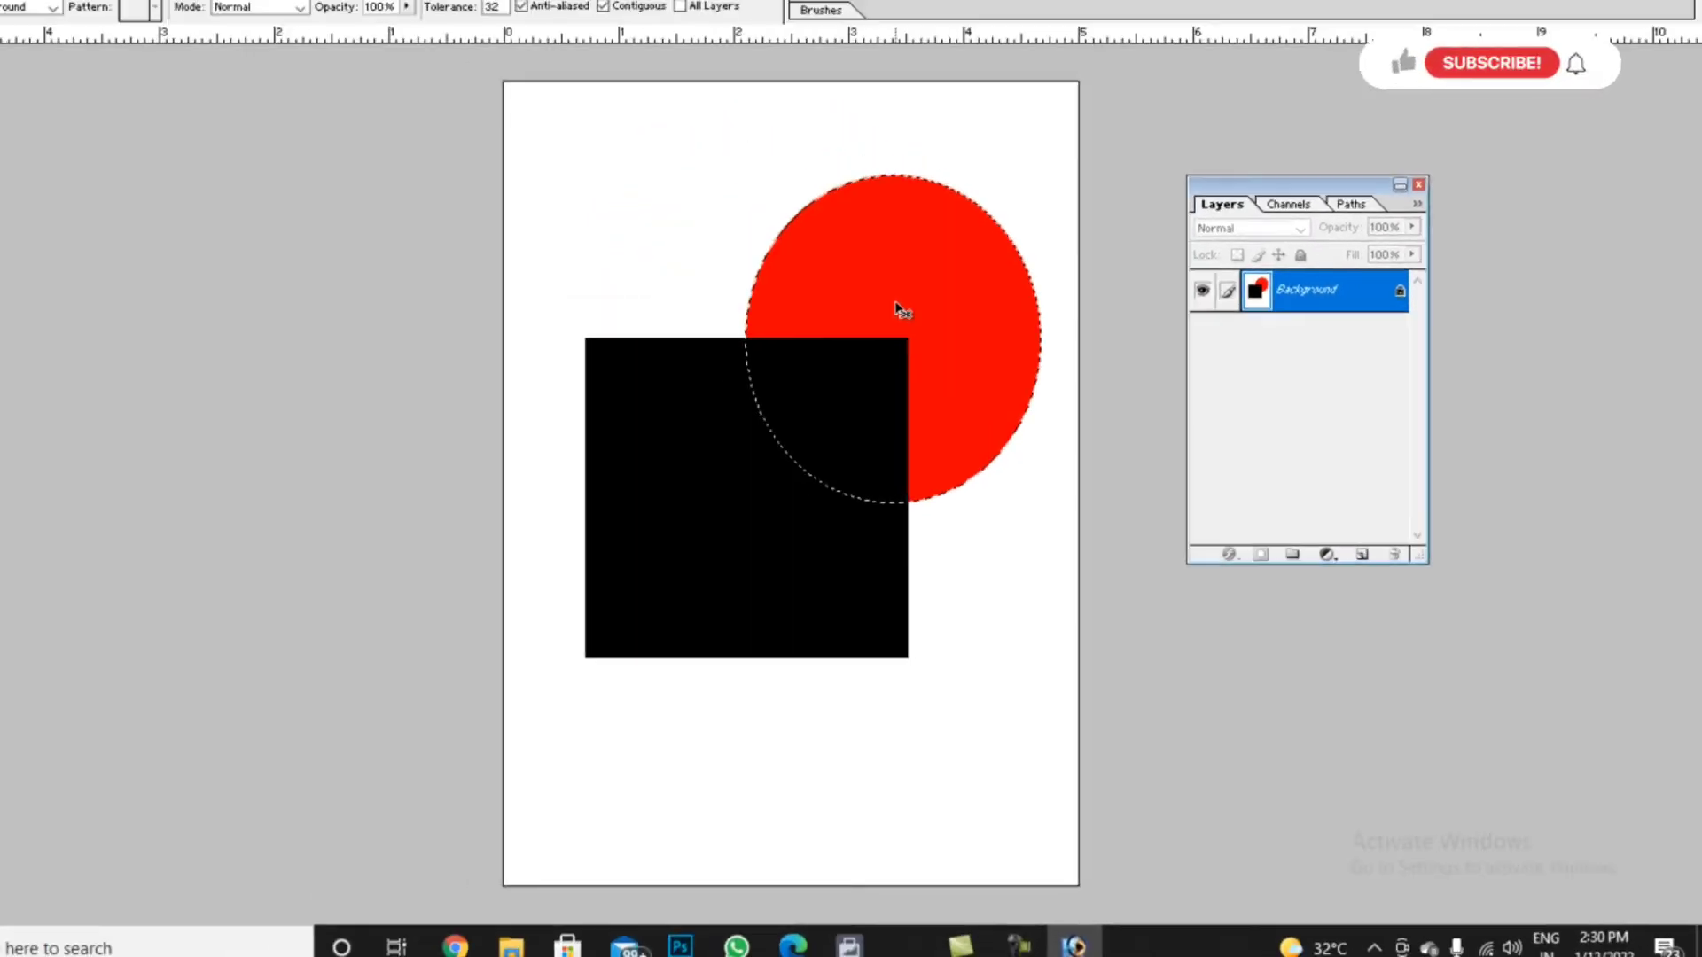
key("ctrl+d")
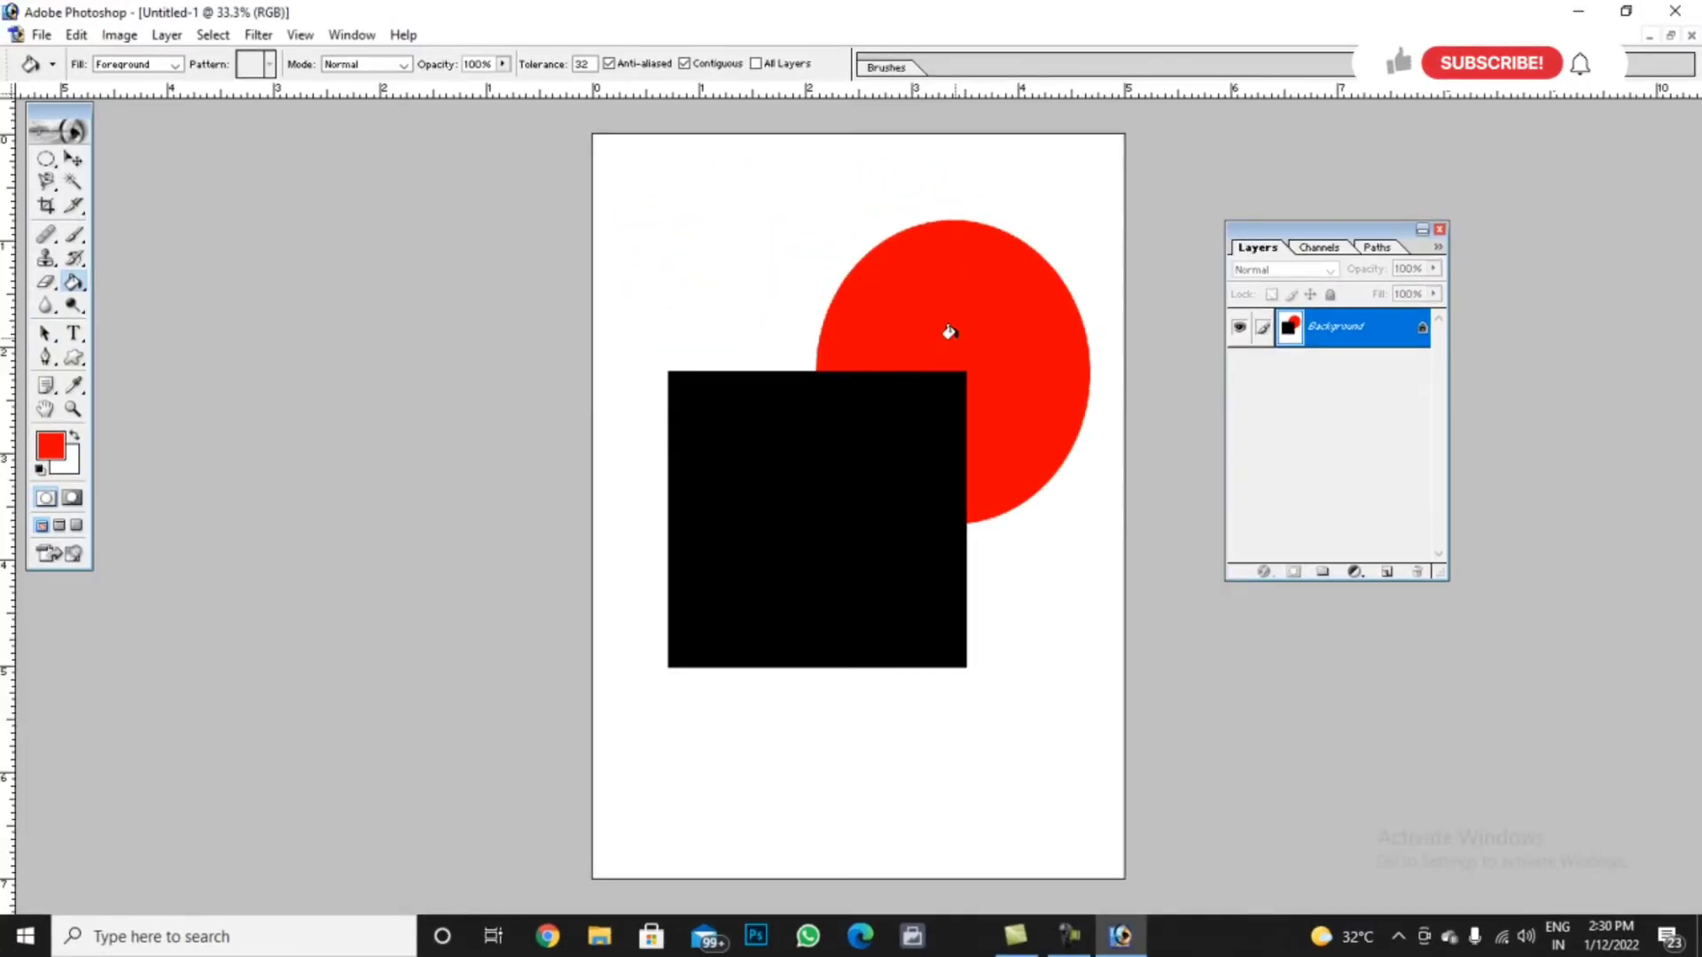
Try to move the black square and red ellipse on the Background layer with the Move tool
left_click(73, 158)
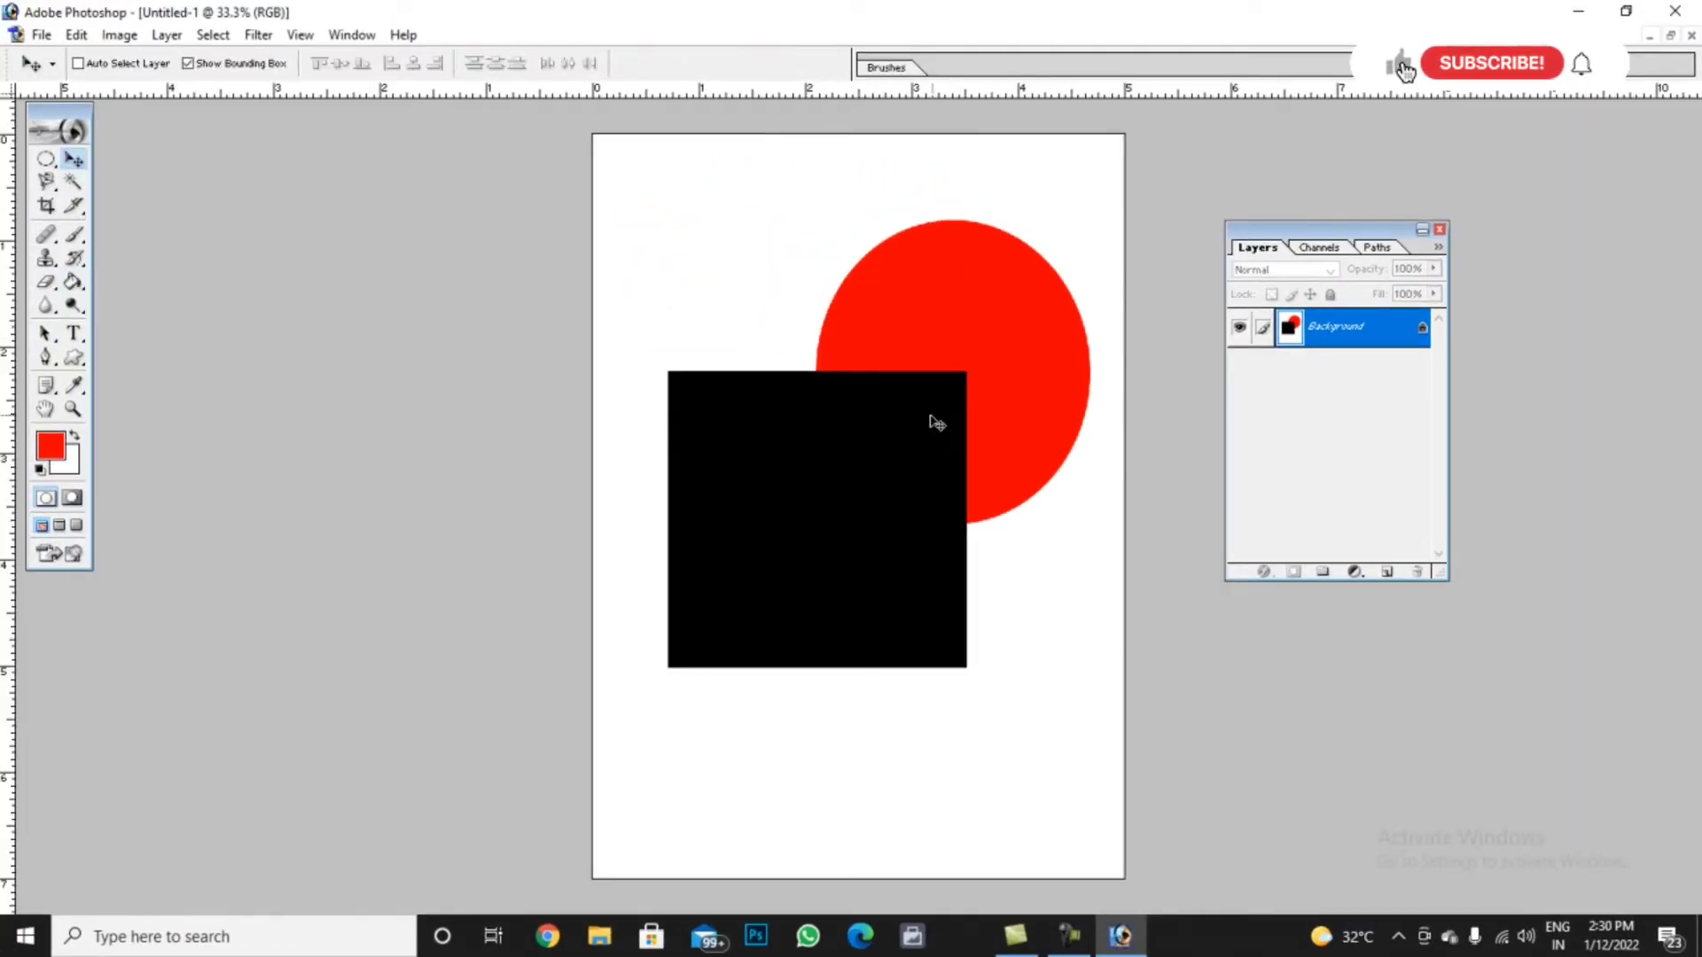
left_click(759, 558)
left_click(867, 364)
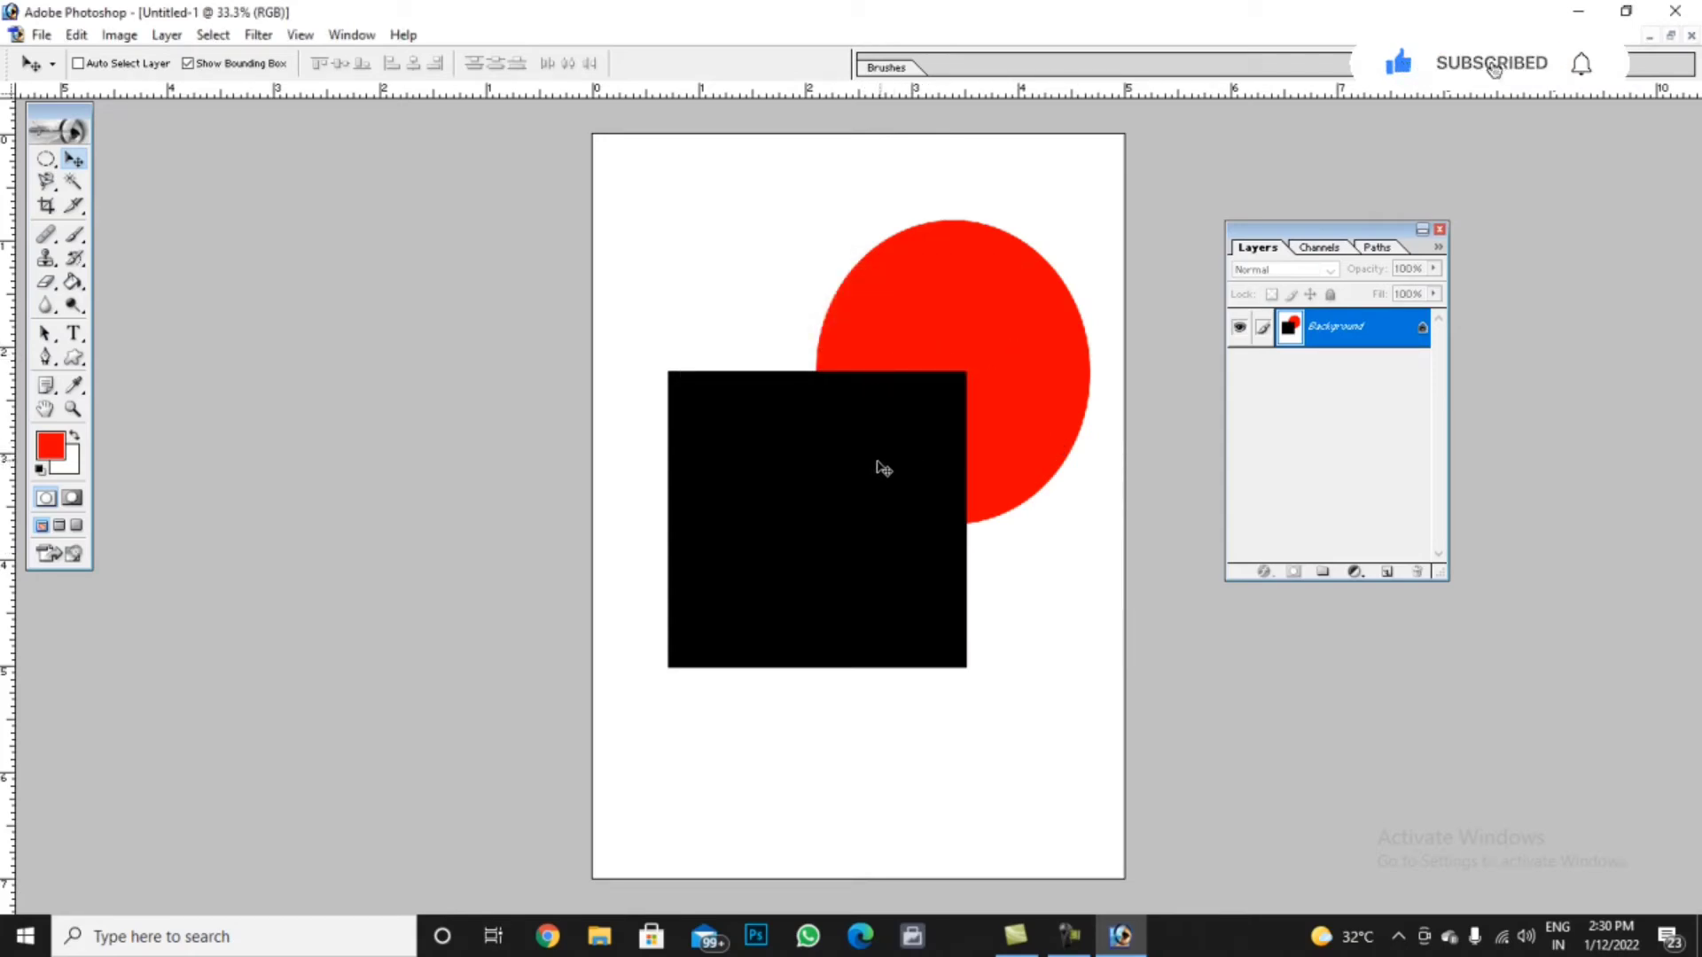
left_click(746, 620)
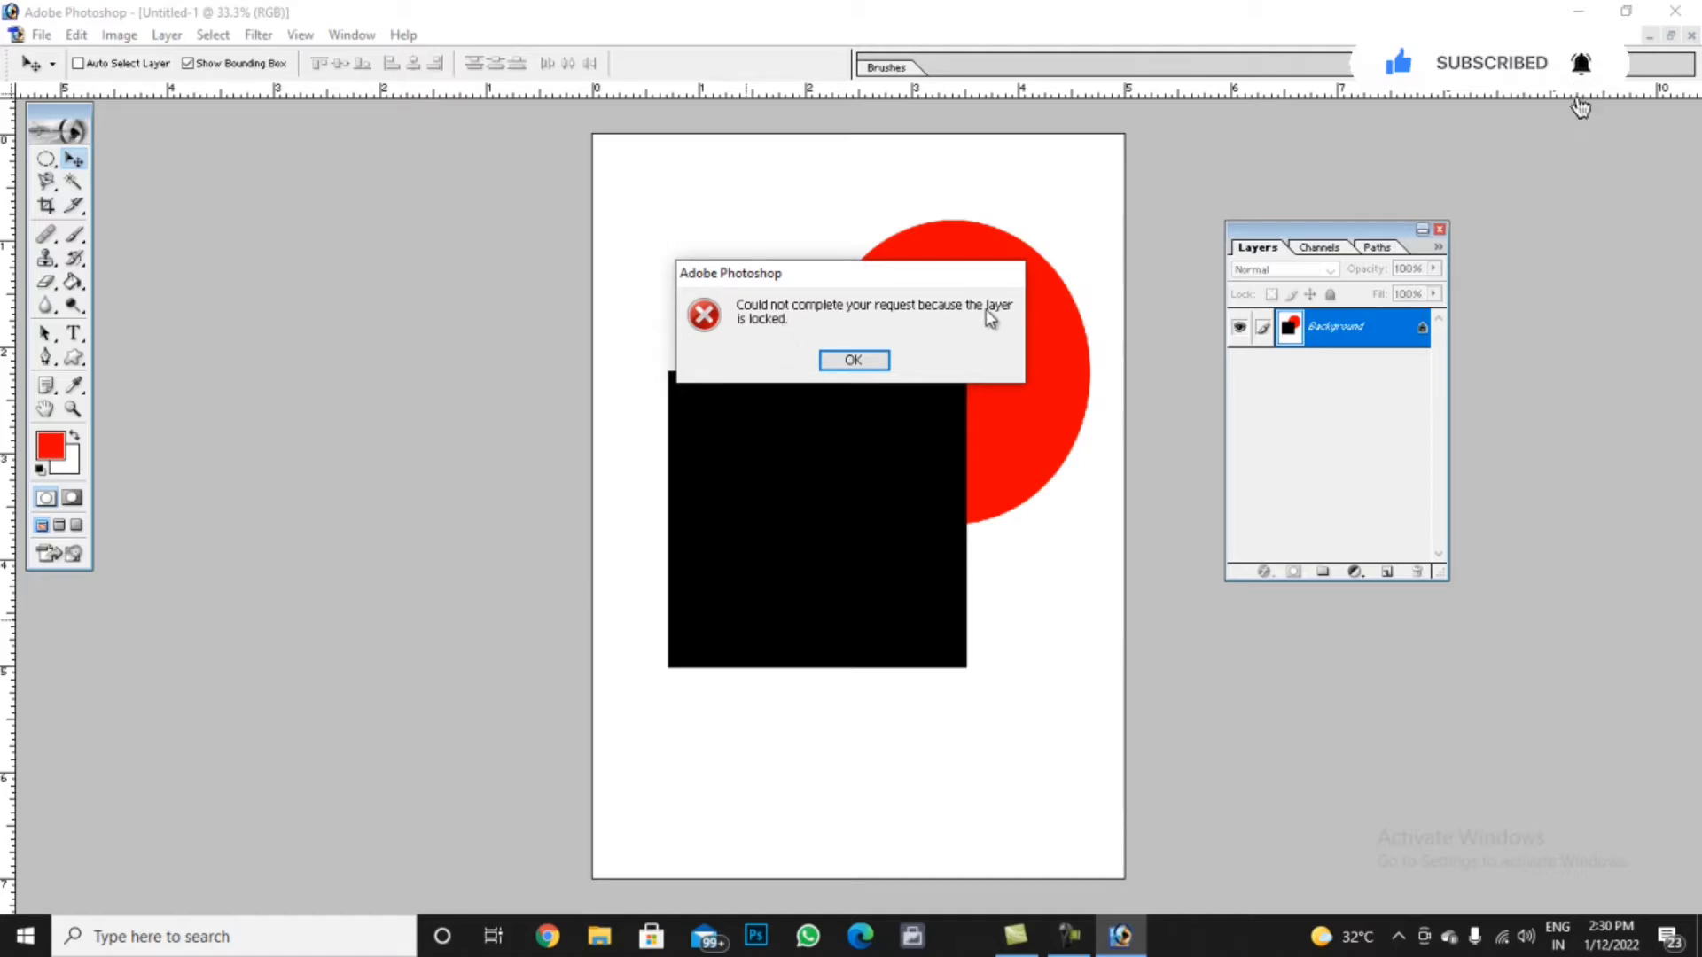
left_click(853, 359)
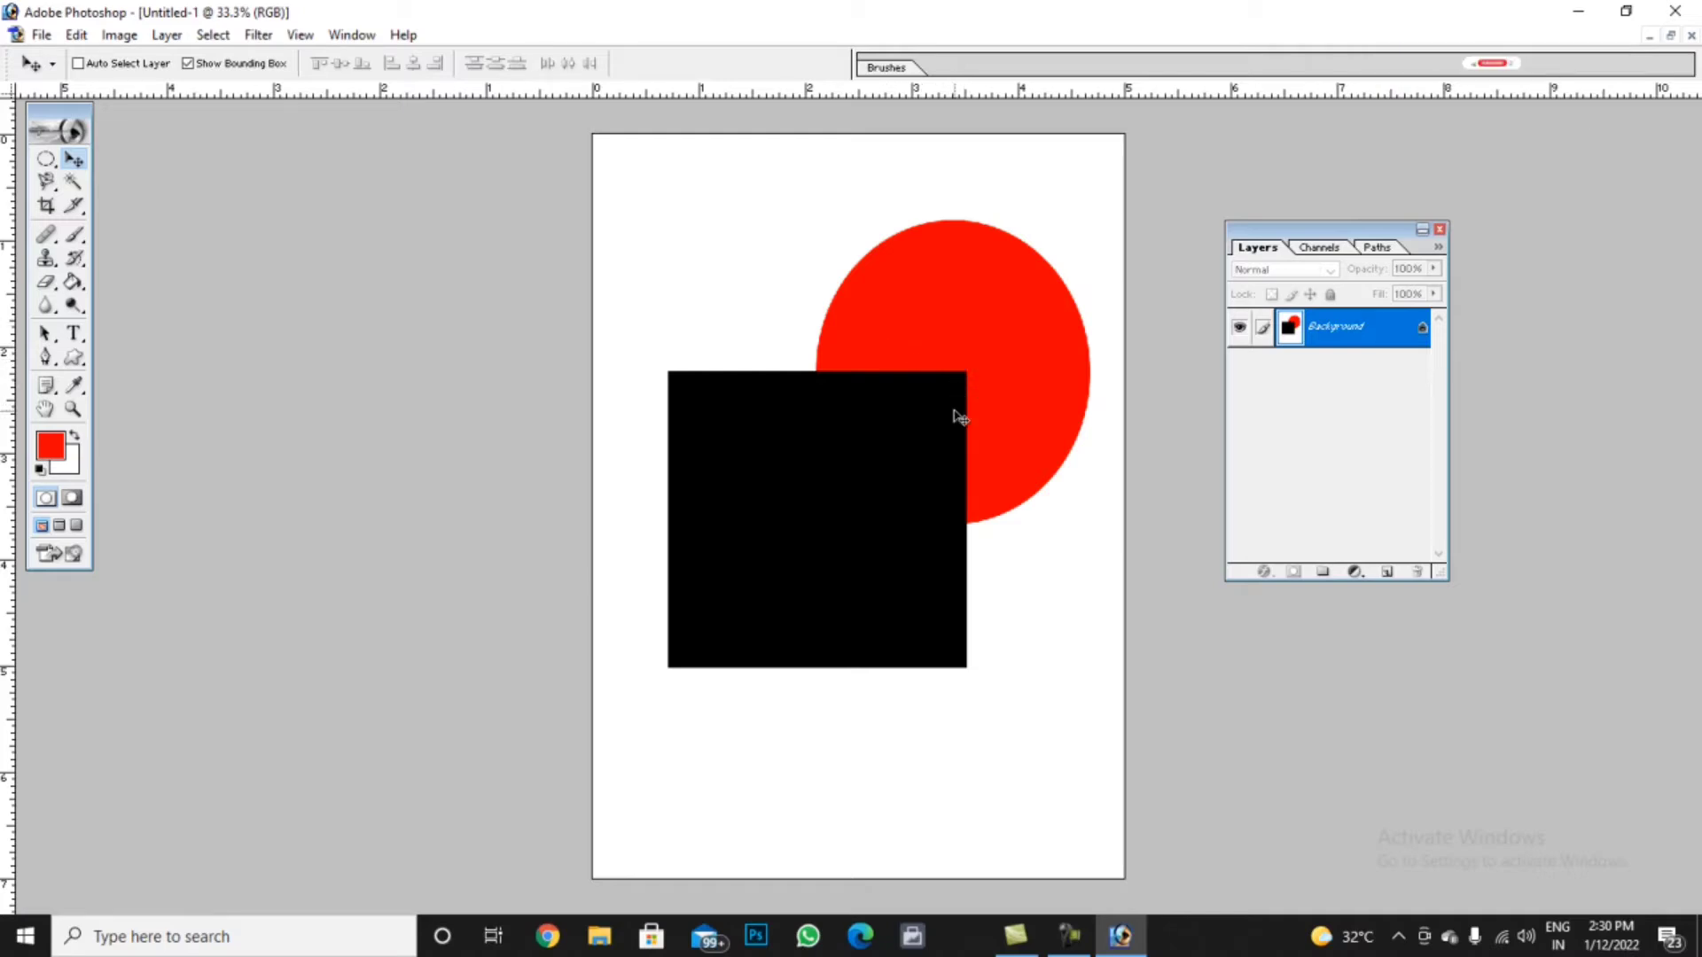
left_click(901, 495)
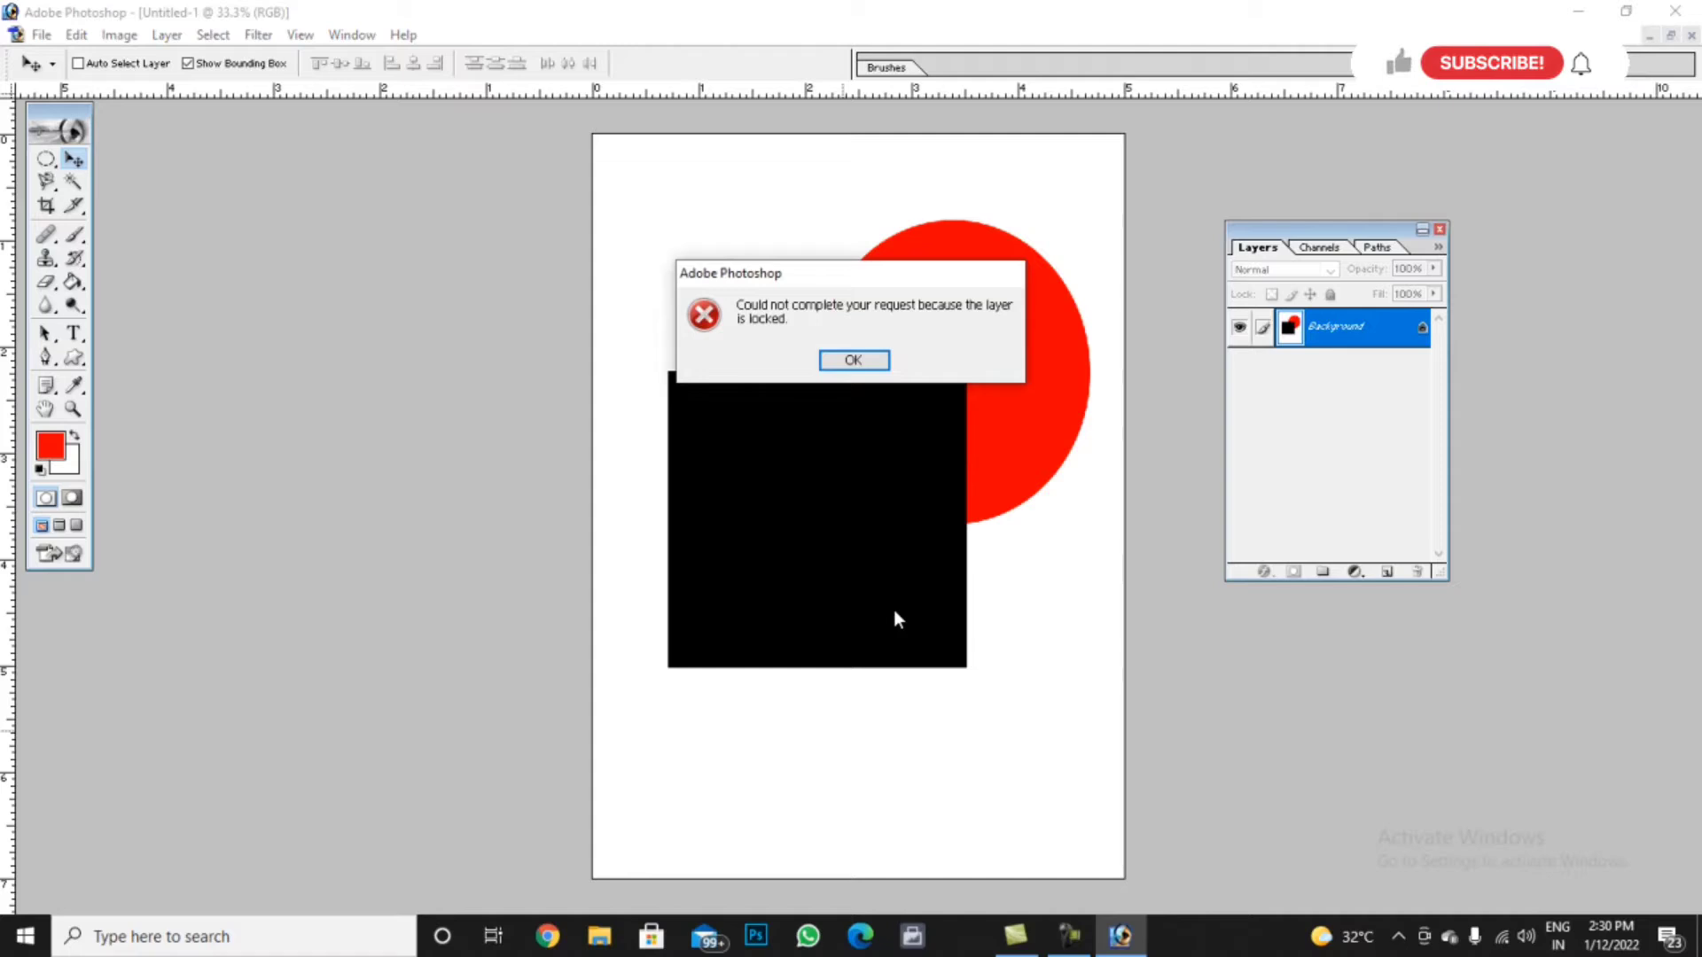
left_click(854, 359)
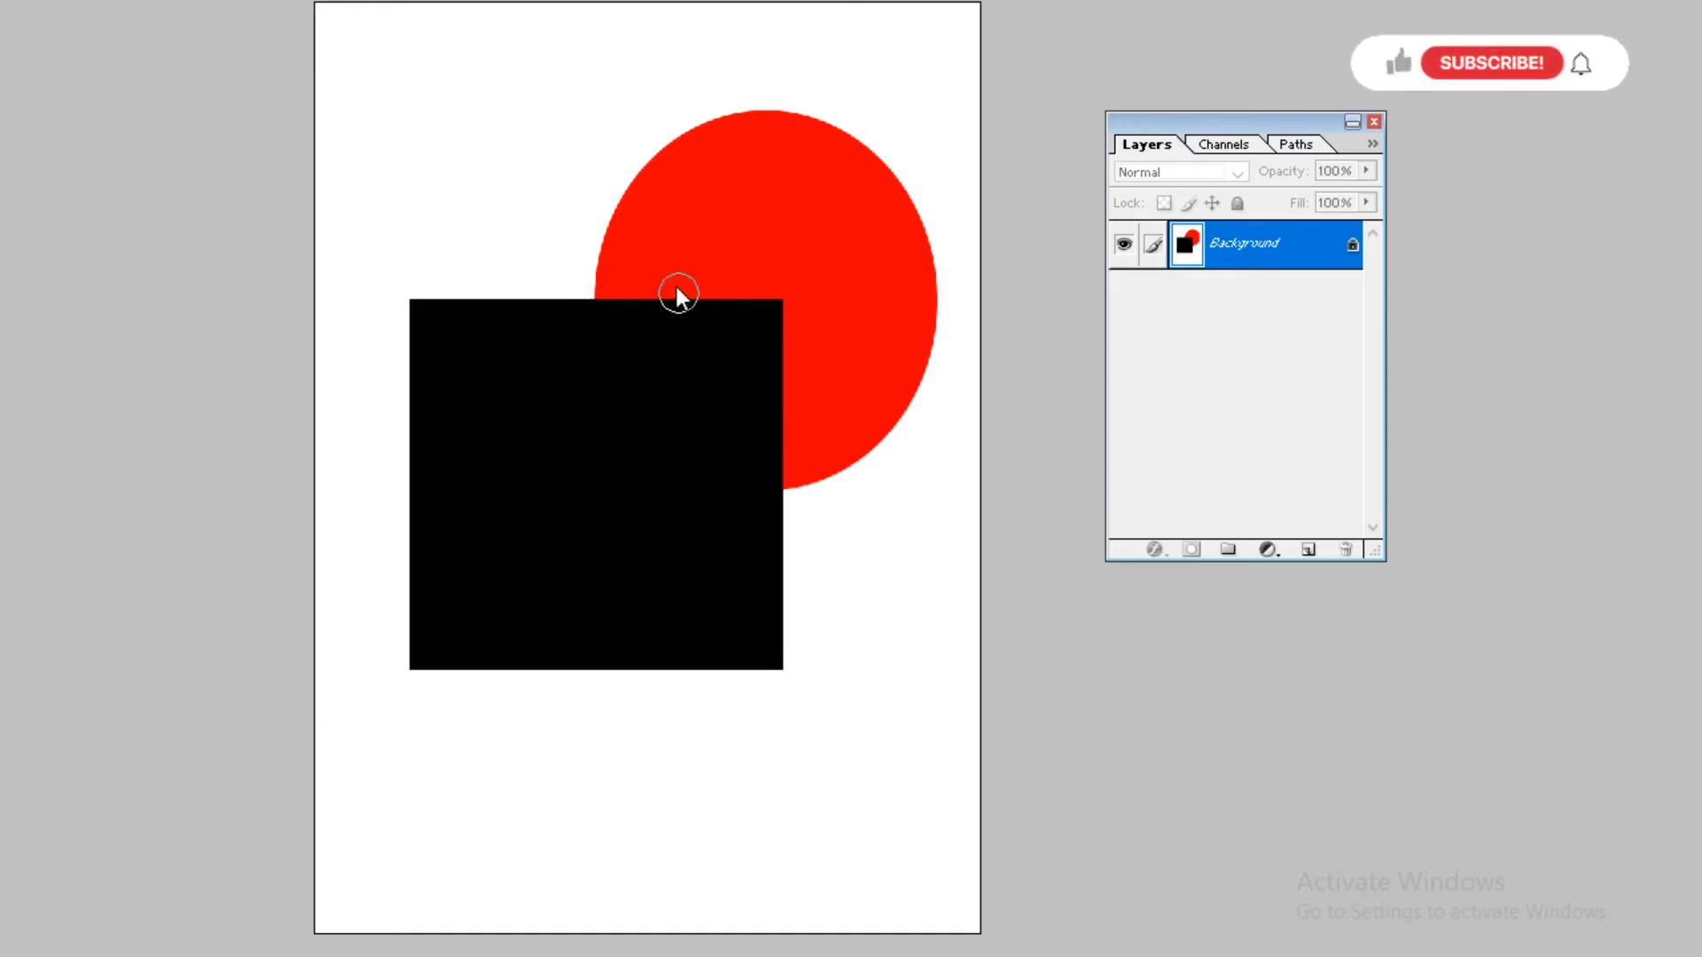
Erase several rough strokes across the black square and the red ellipse with the 90-pixel Eraser
mouse_move(612, 222)
left_mouse_down()
mouse_move(793, 521)
mouse_move(789, 452)
mouse_move(724, 282)
mouse_move(772, 470)
mouse_move(667, 465)
mouse_move(693, 371)
mouse_move(545, 518)
left_mouse_up()
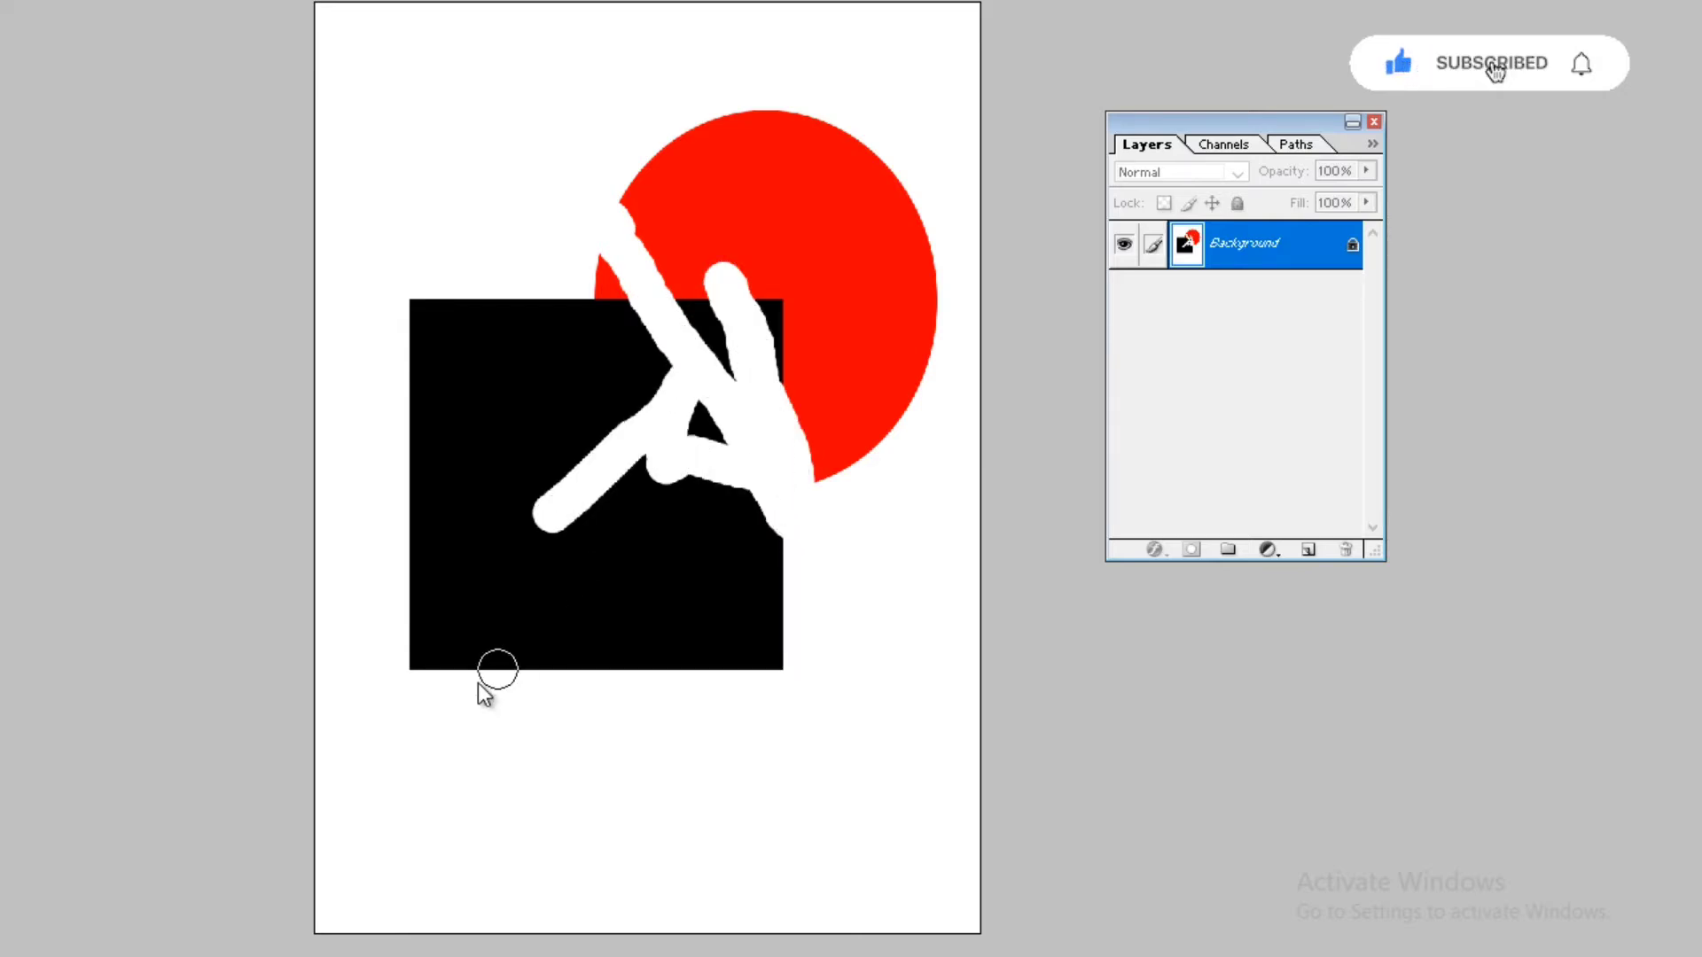
left_click_drag(402, 592, 497, 683)
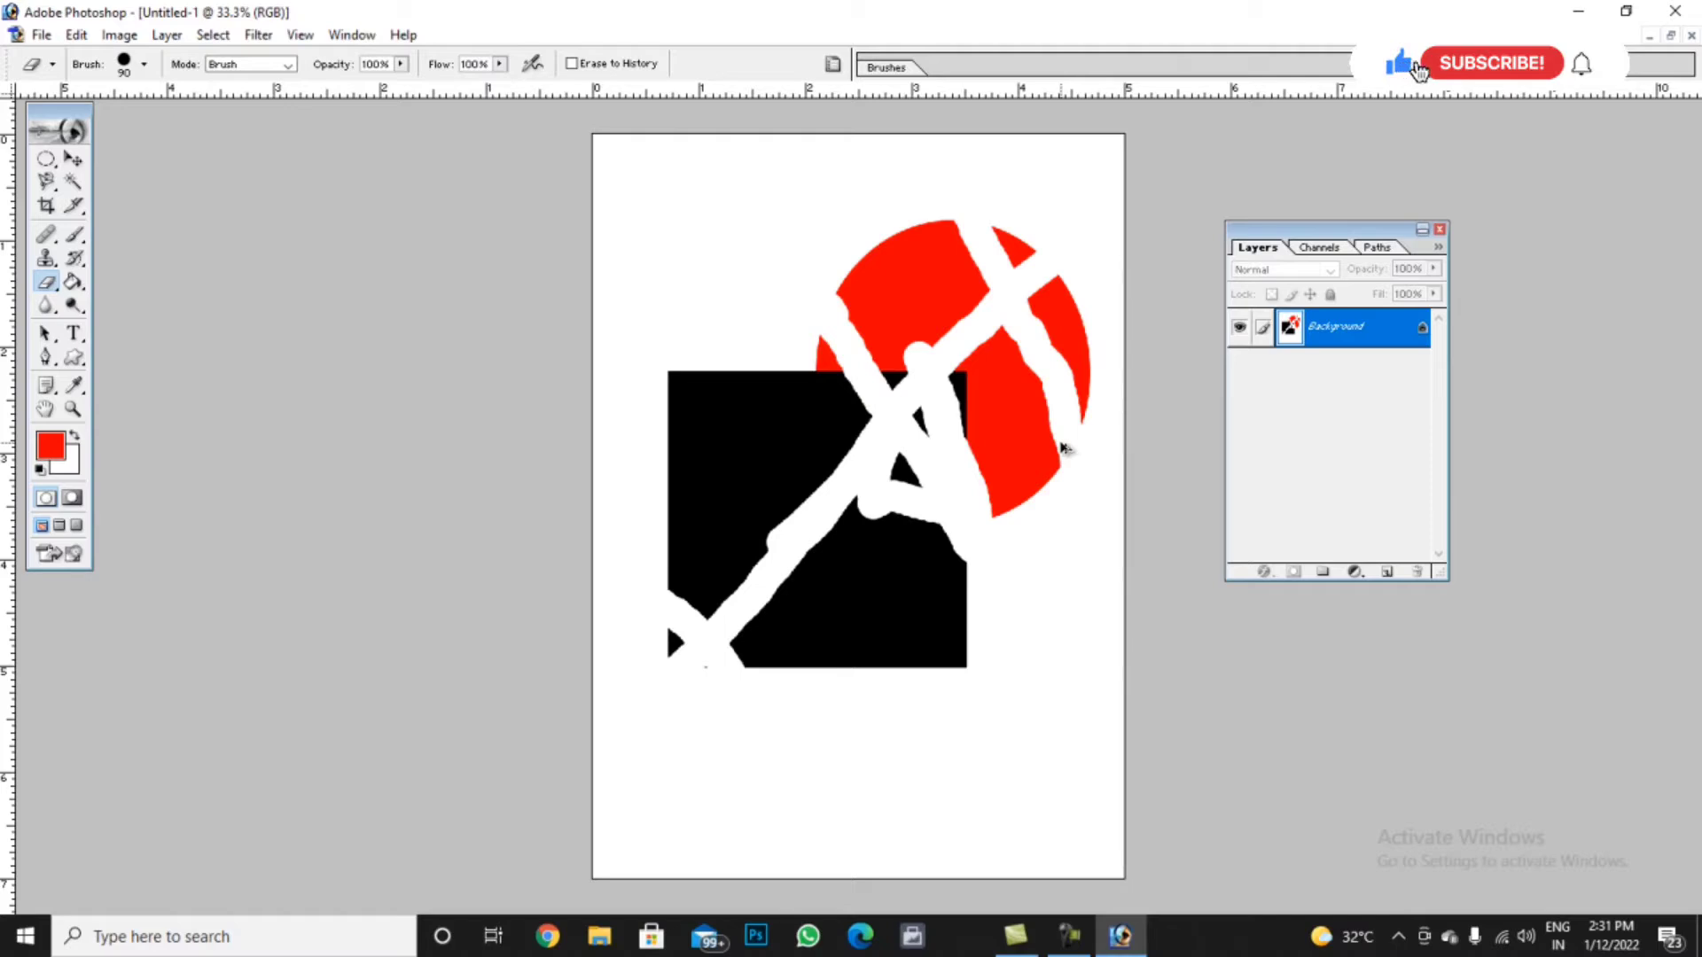
Undo the eraser strokes, the red ellipse and the black square, step by step, back to the blank canvas
key("ctrl+alt+z")
key("ctrl+alt+z")
key("ctrl+alt+z")
key("ctrl+alt+z")
key("ctrl+alt+z")
key("ctrl+alt+z")
key("ctrl+alt+z")
key("ctrl+alt+z")
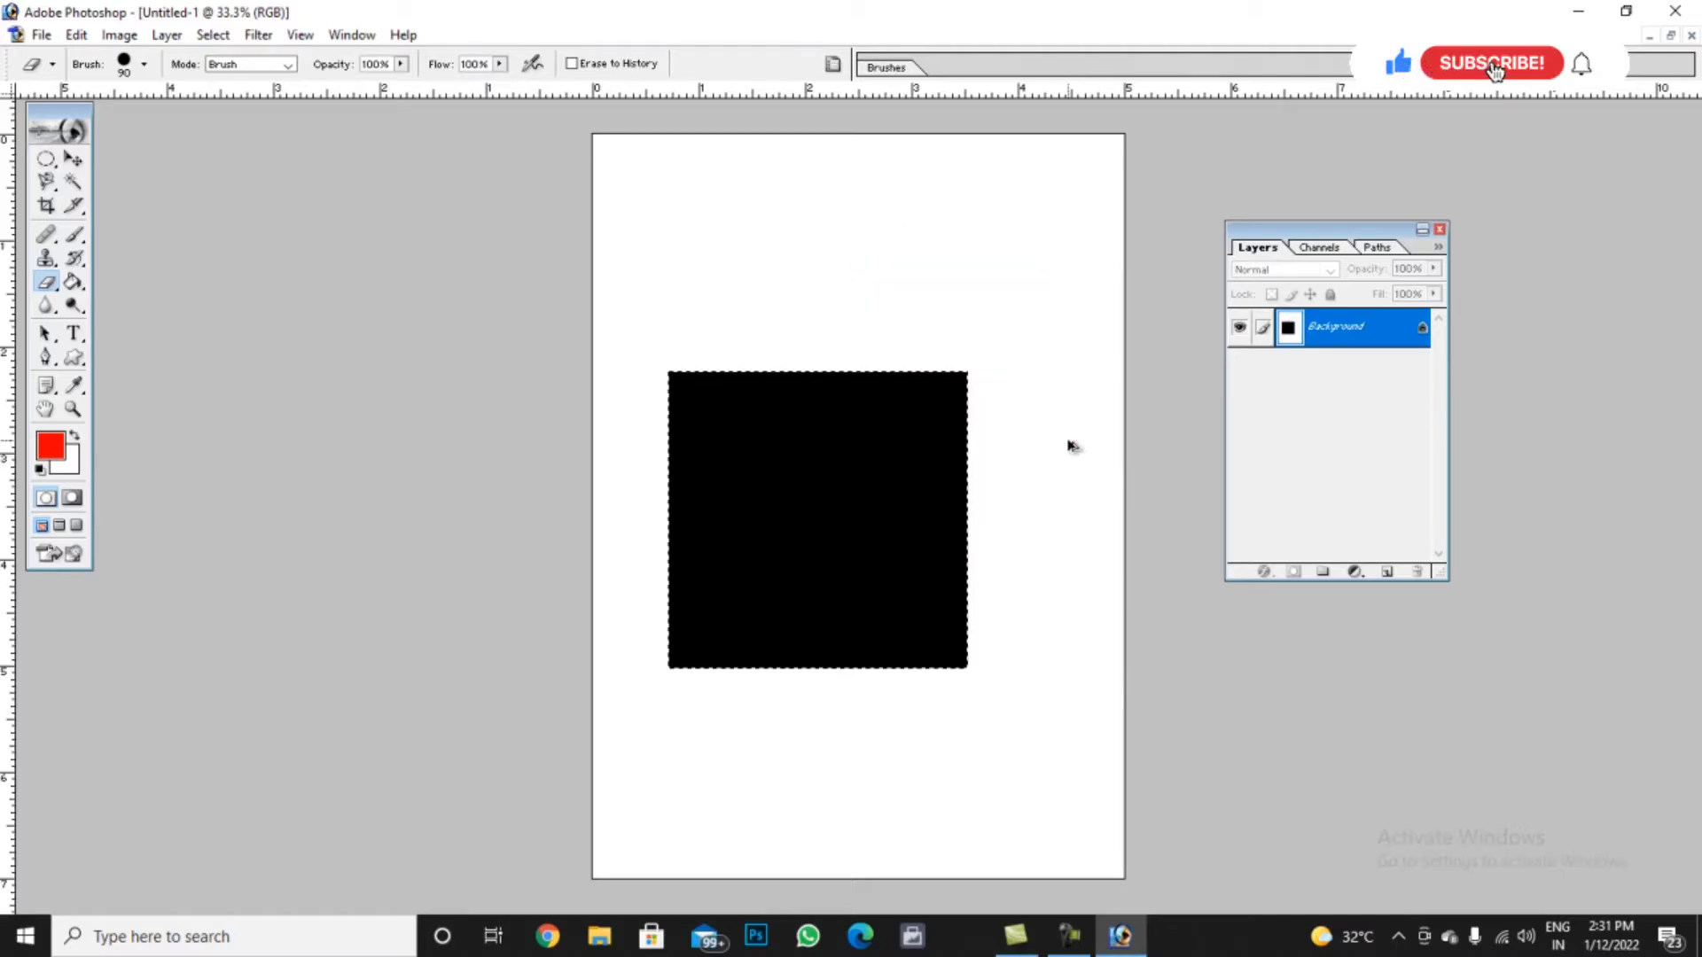
key("ctrl+alt+z")
key("ctrl+alt+z")
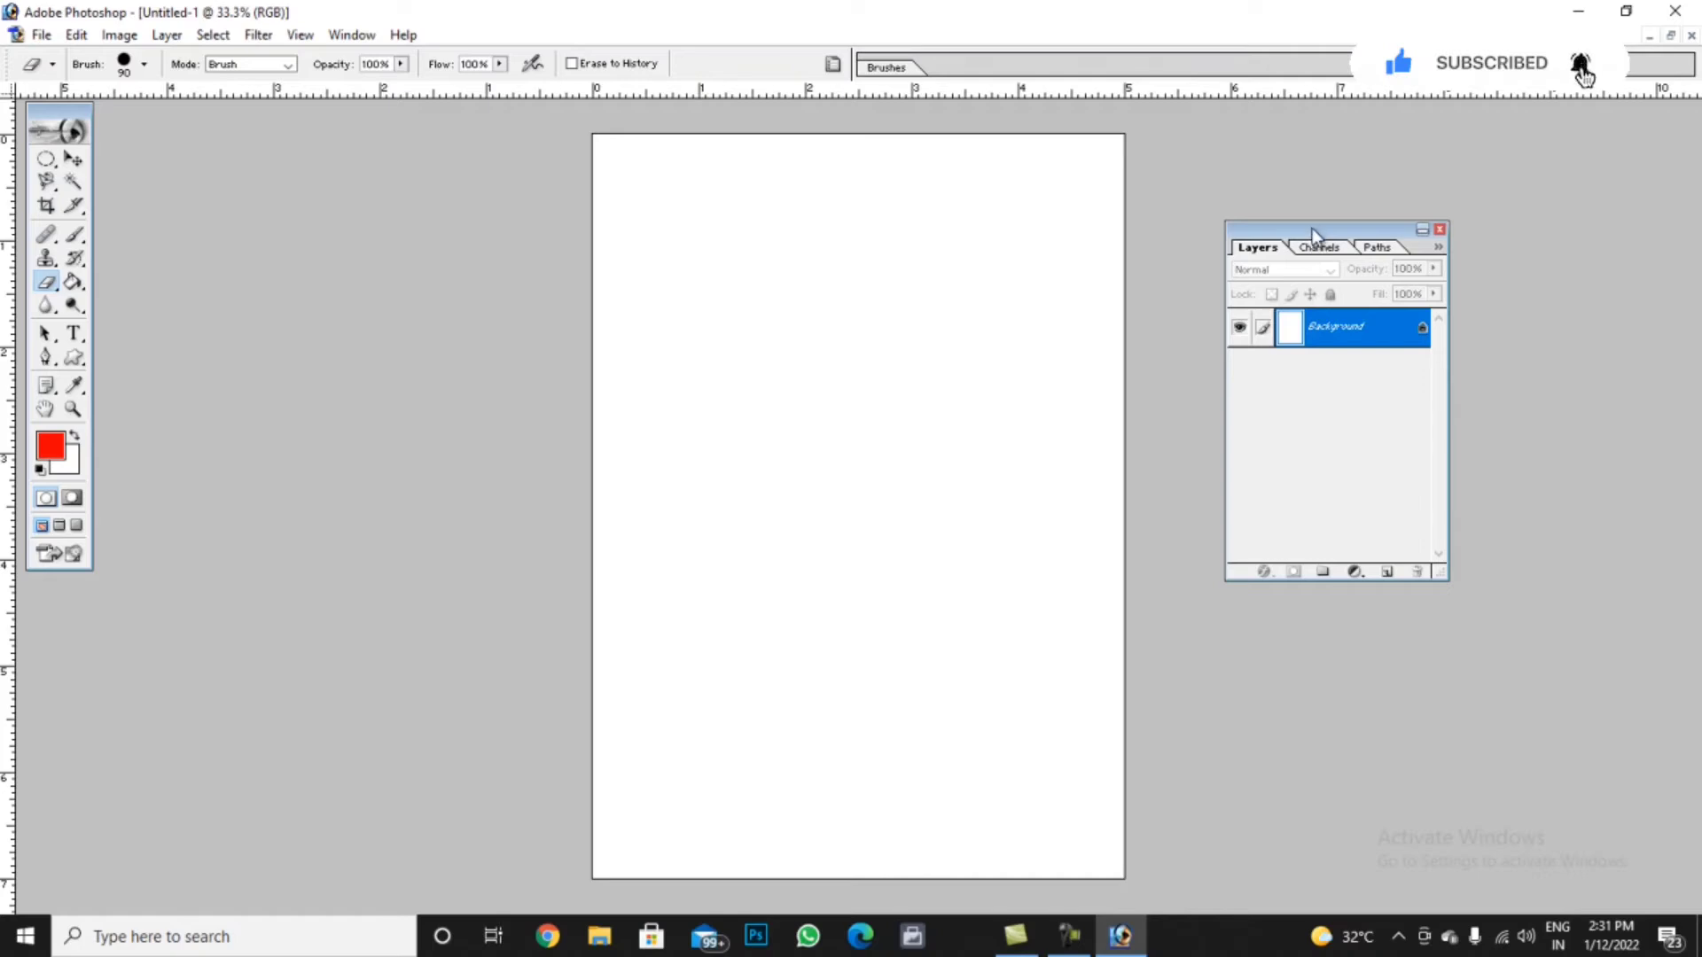
Reposition the Layers palette, then add a blank layer above the Background and a second new layer named "red"
left_click_drag(1312, 227, 1286, 185)
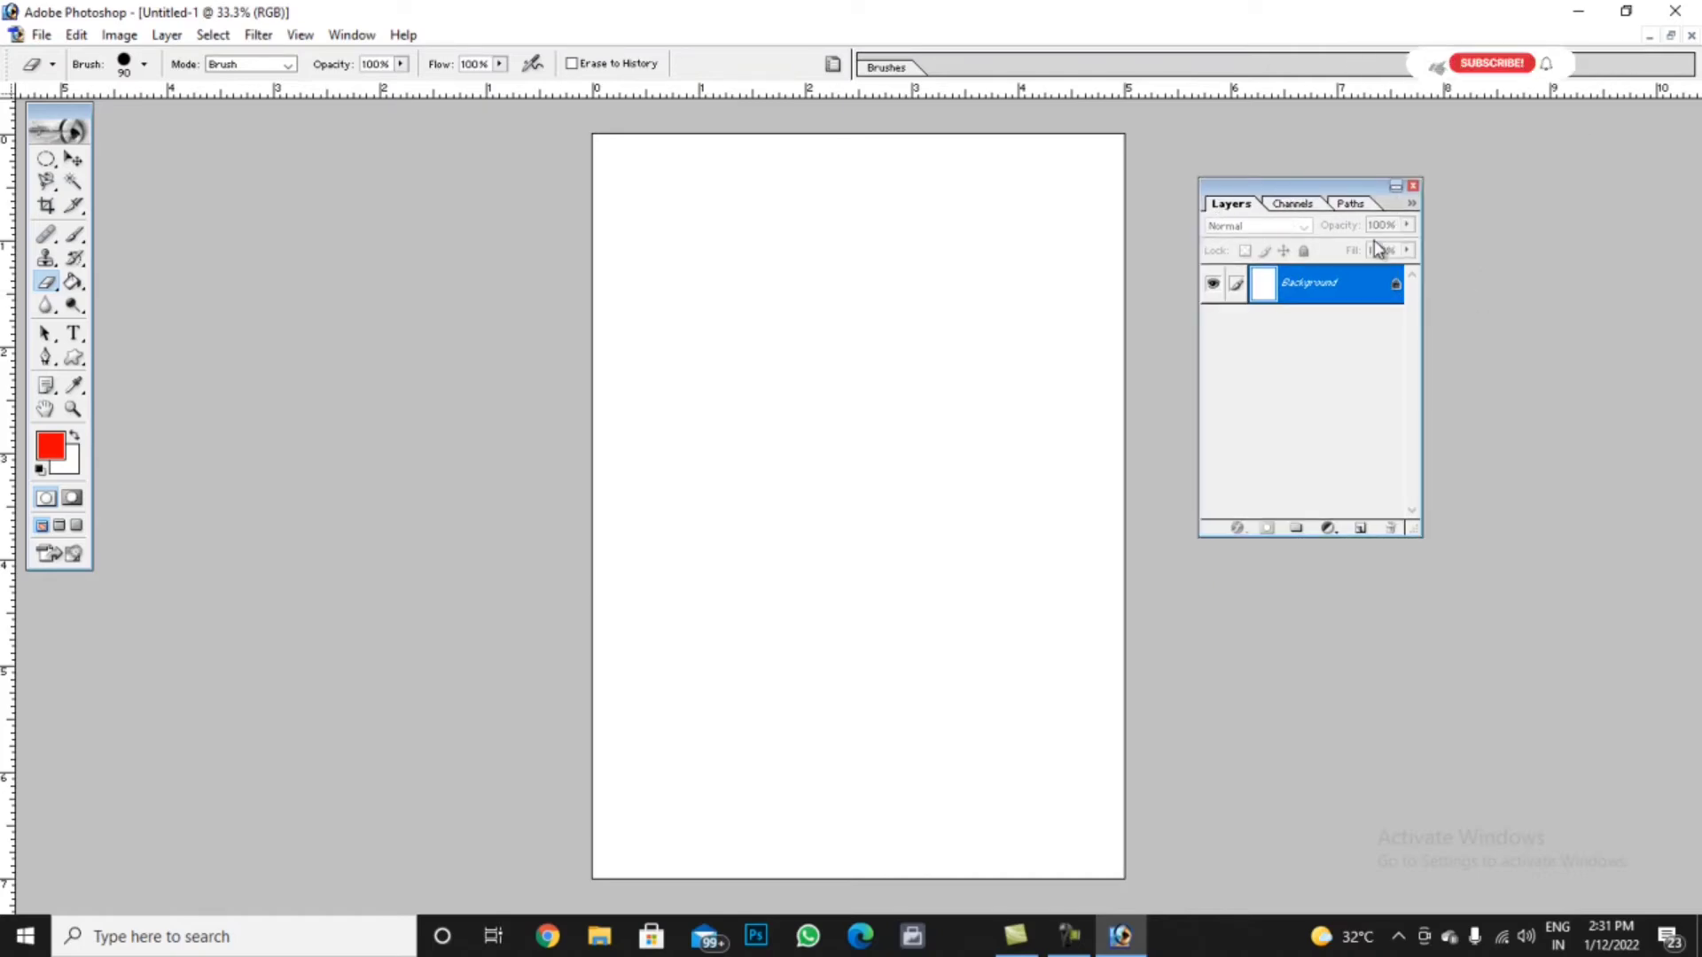
left_click(1361, 530)
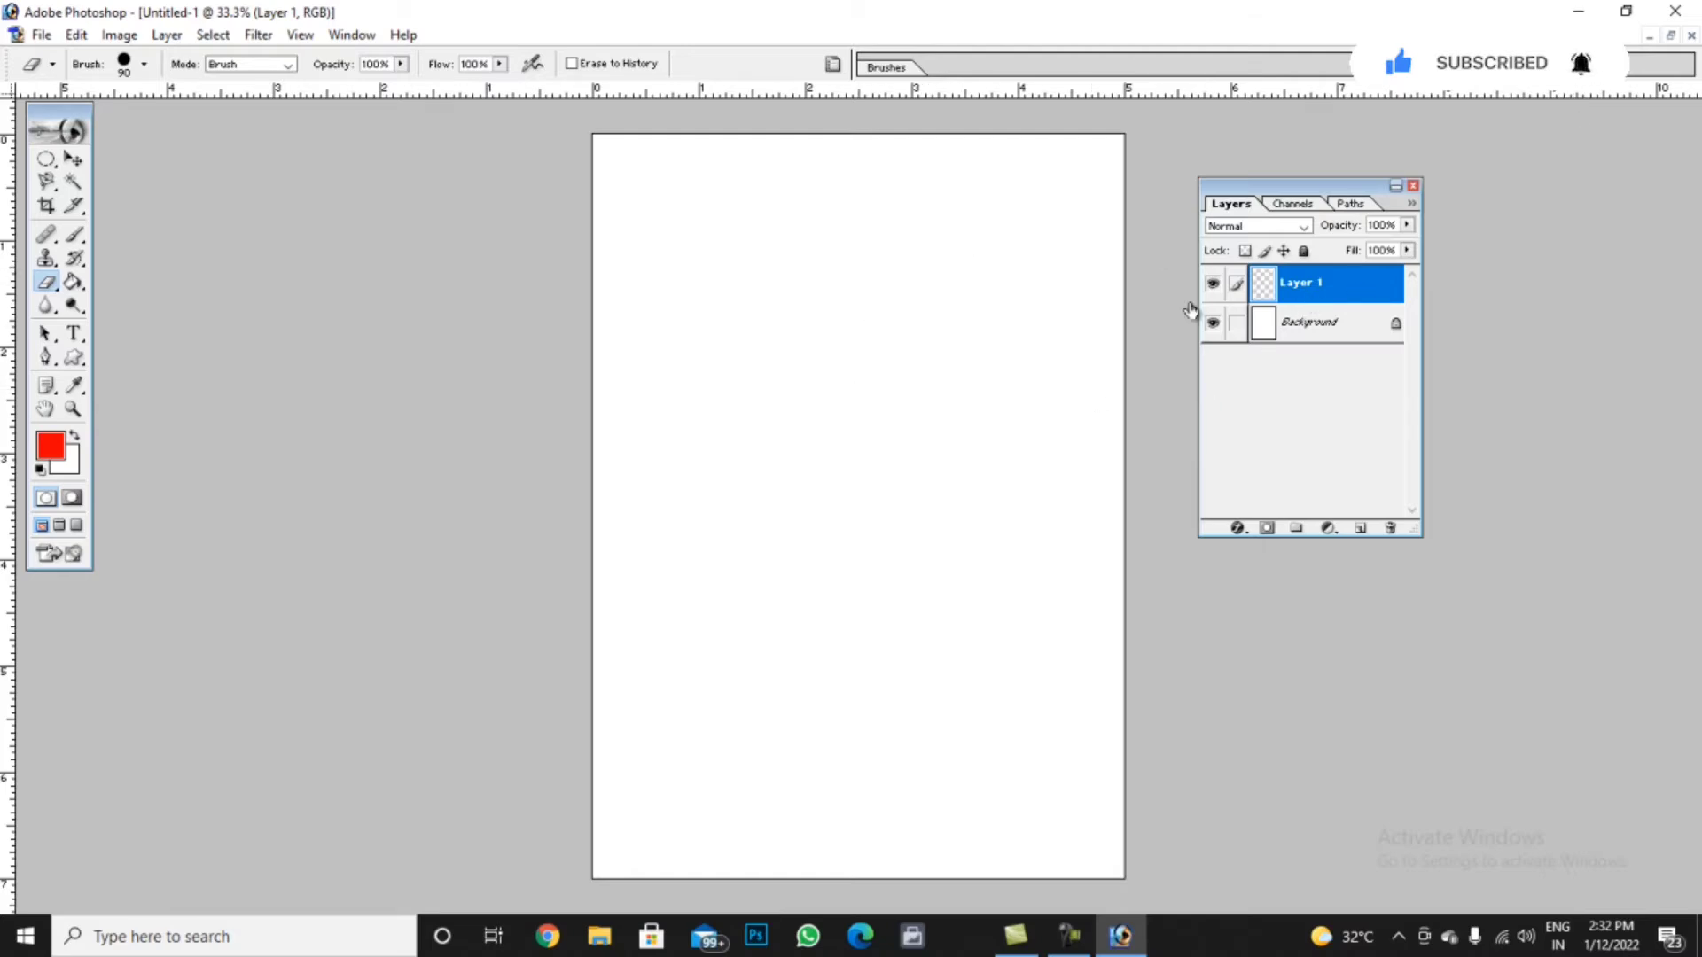
left_click(167, 35)
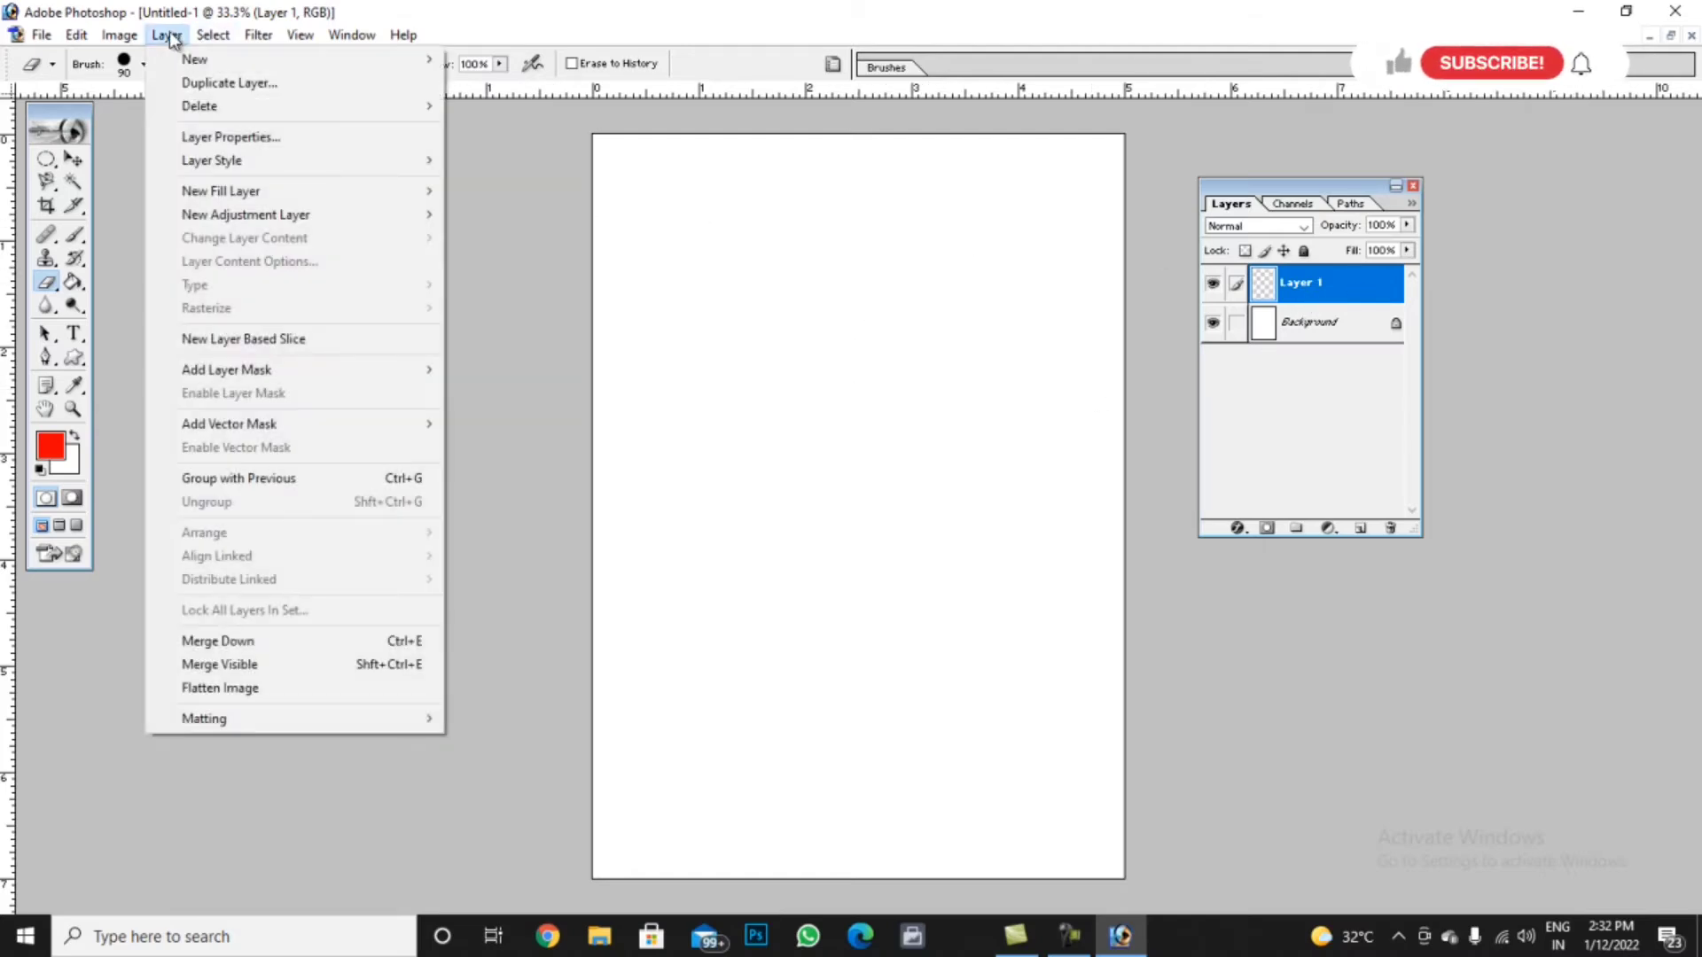
mouse_move(248, 61)
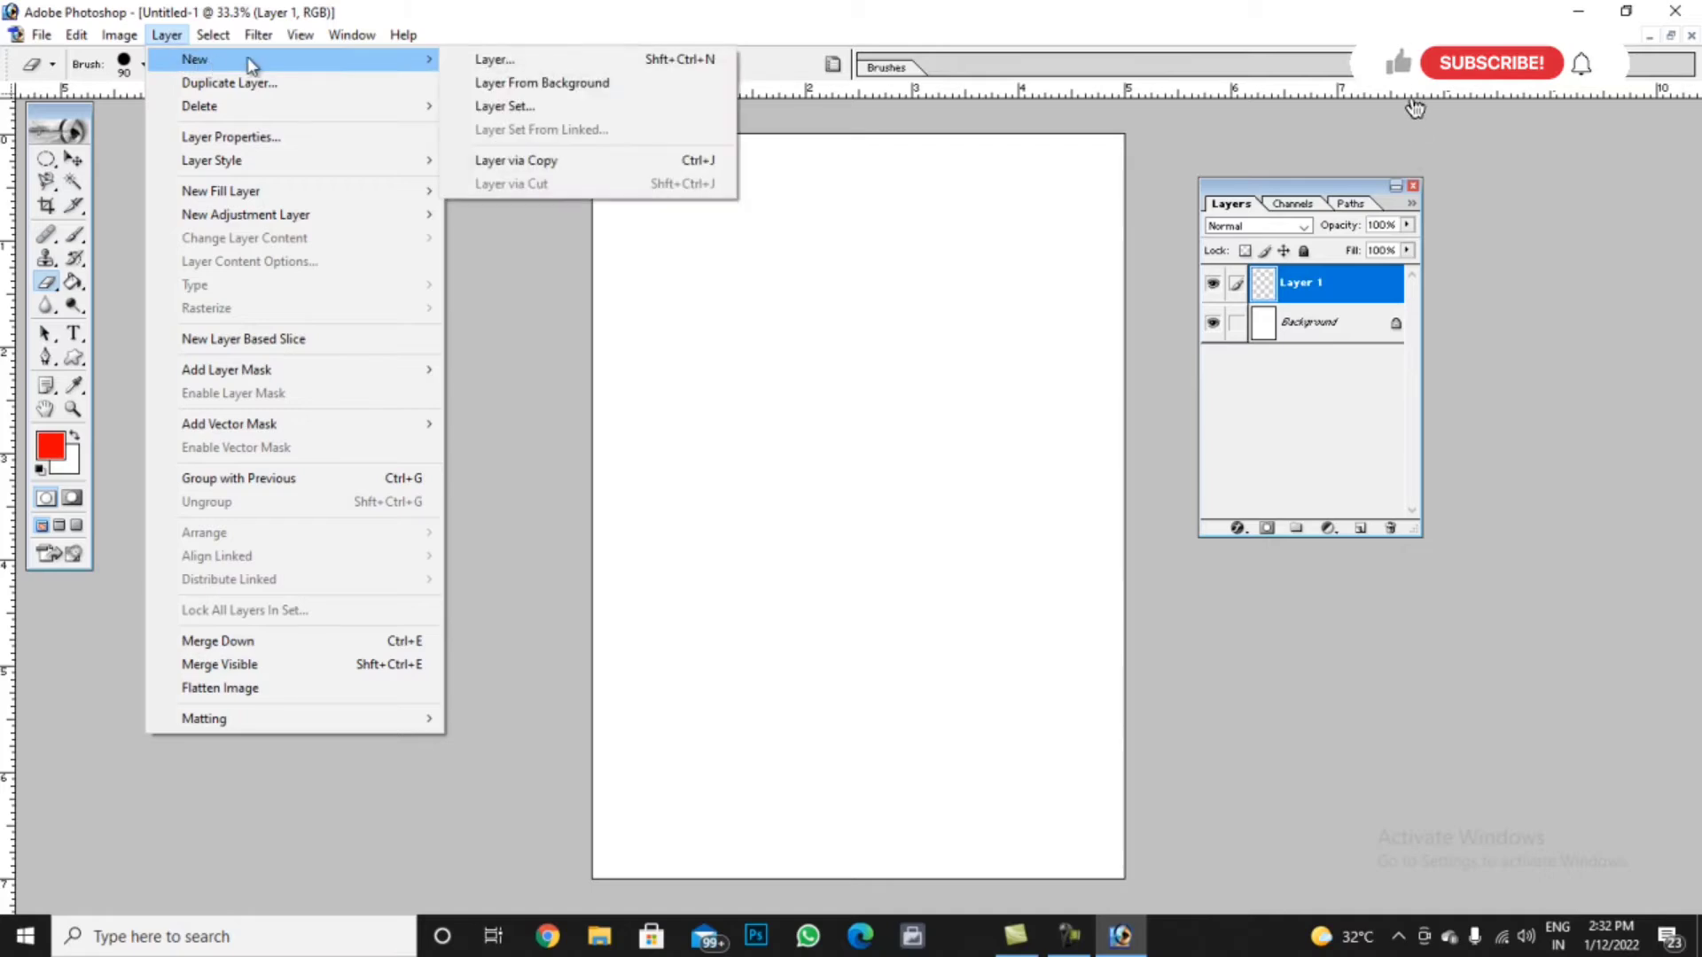
left_click(524, 62)
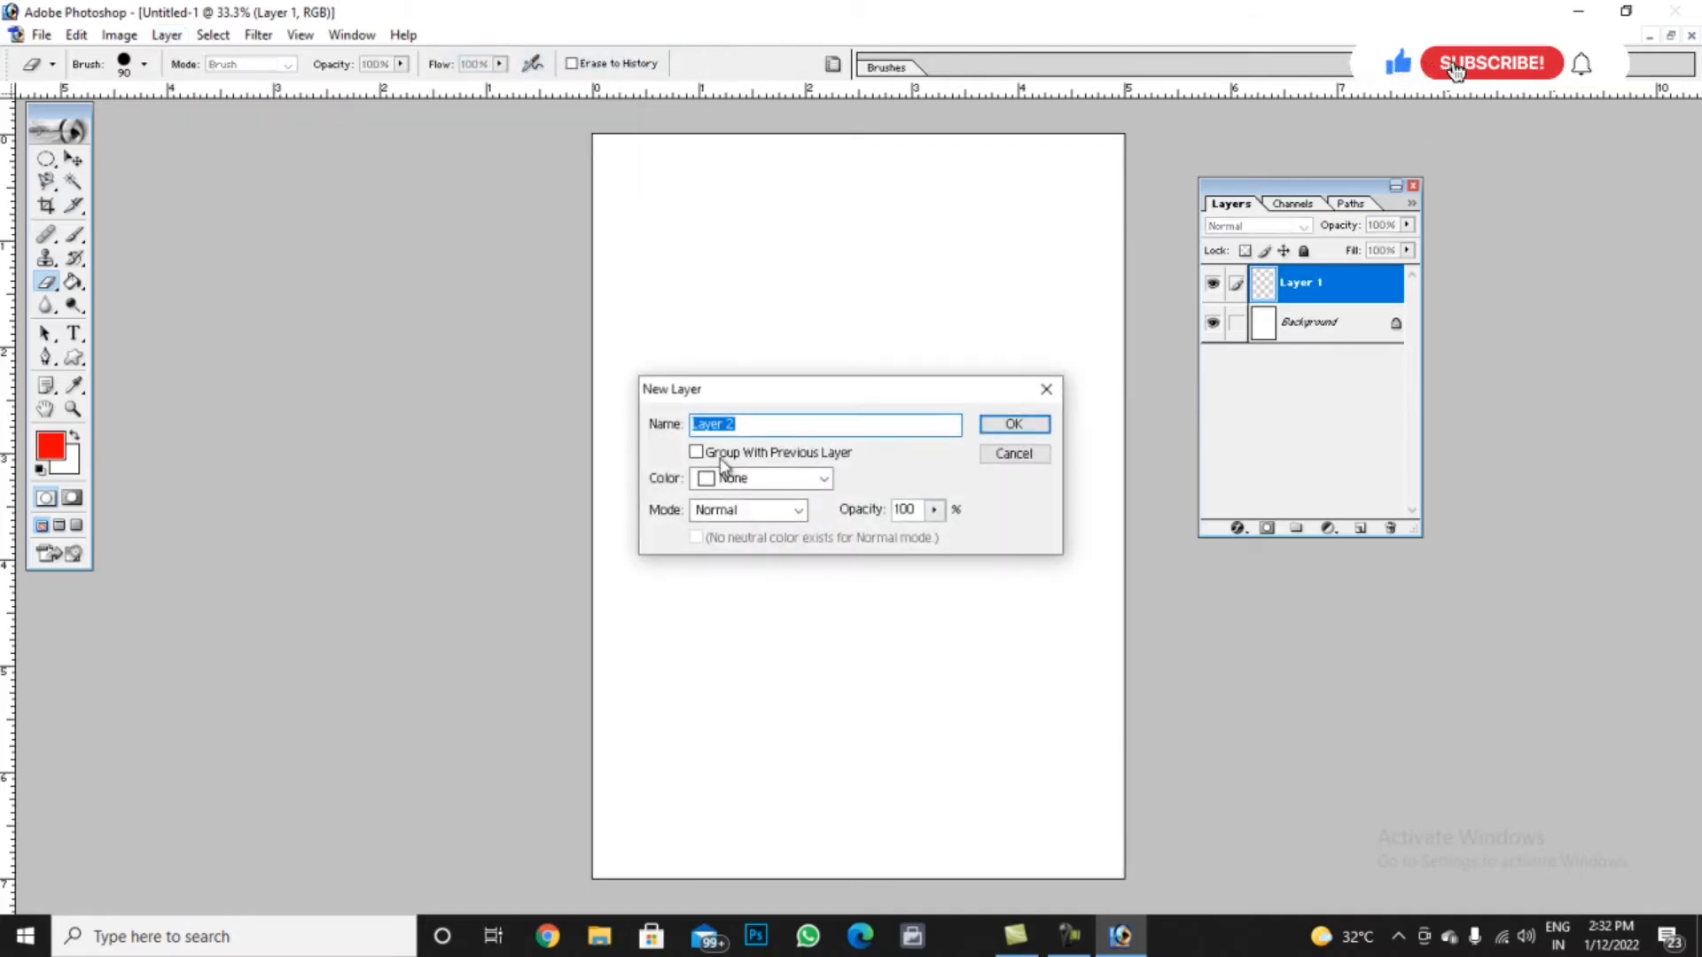
key("BackSpace")
type("ed")
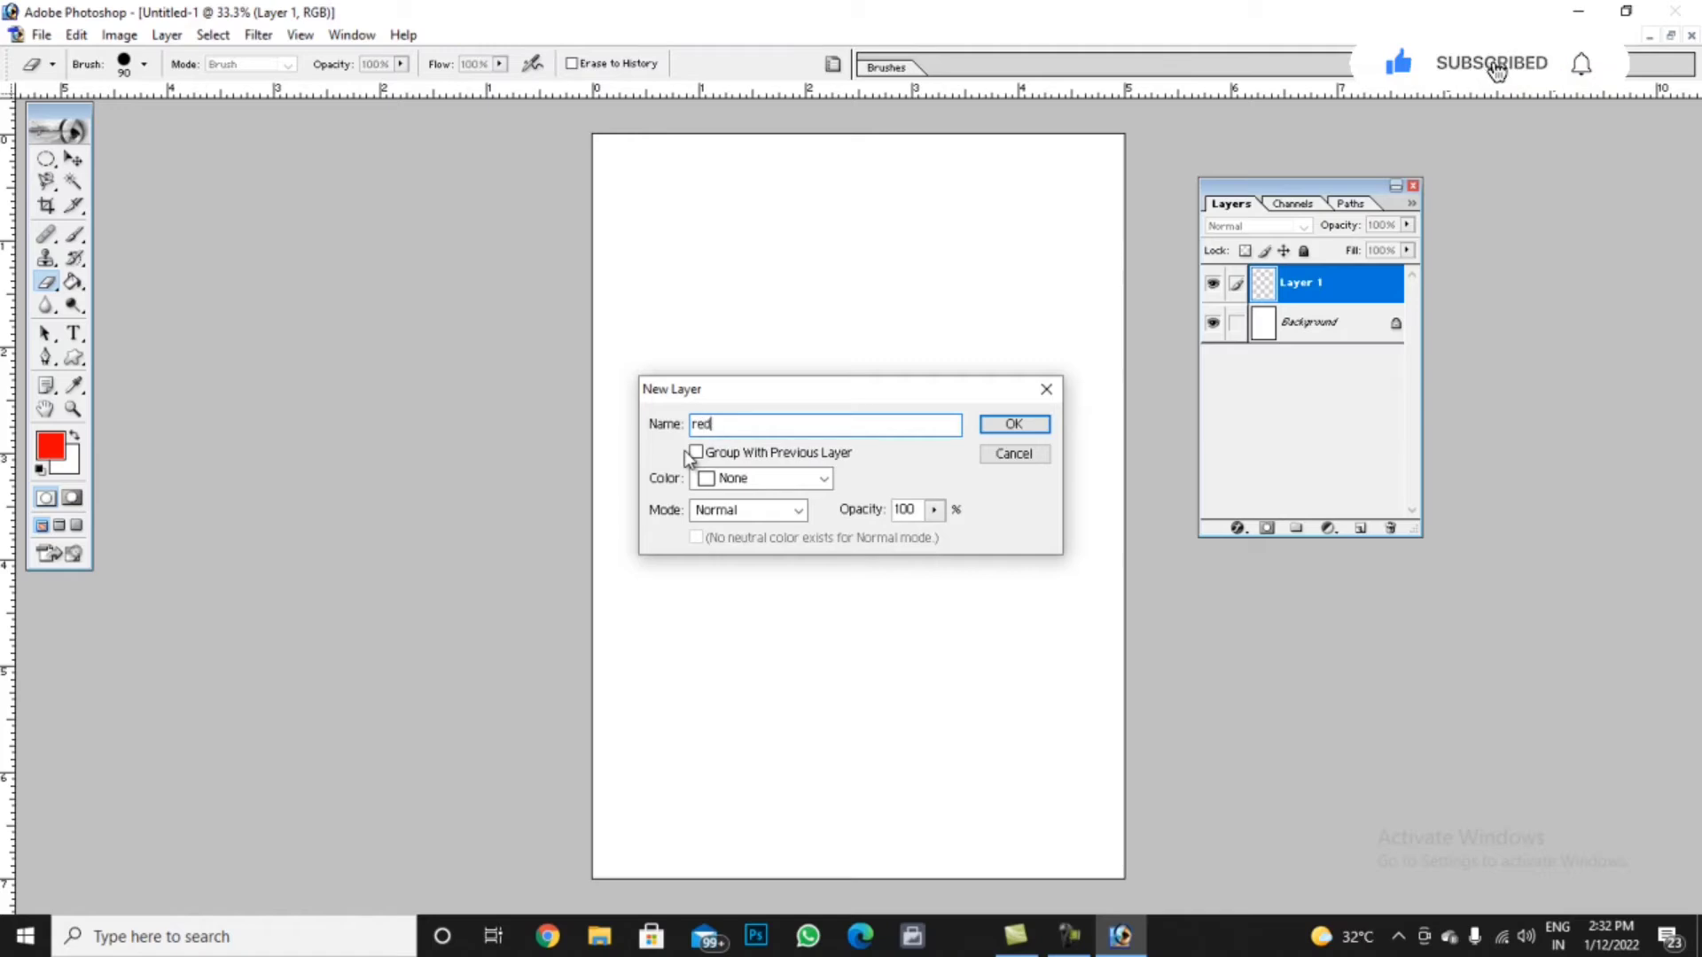
left_click(1007, 429)
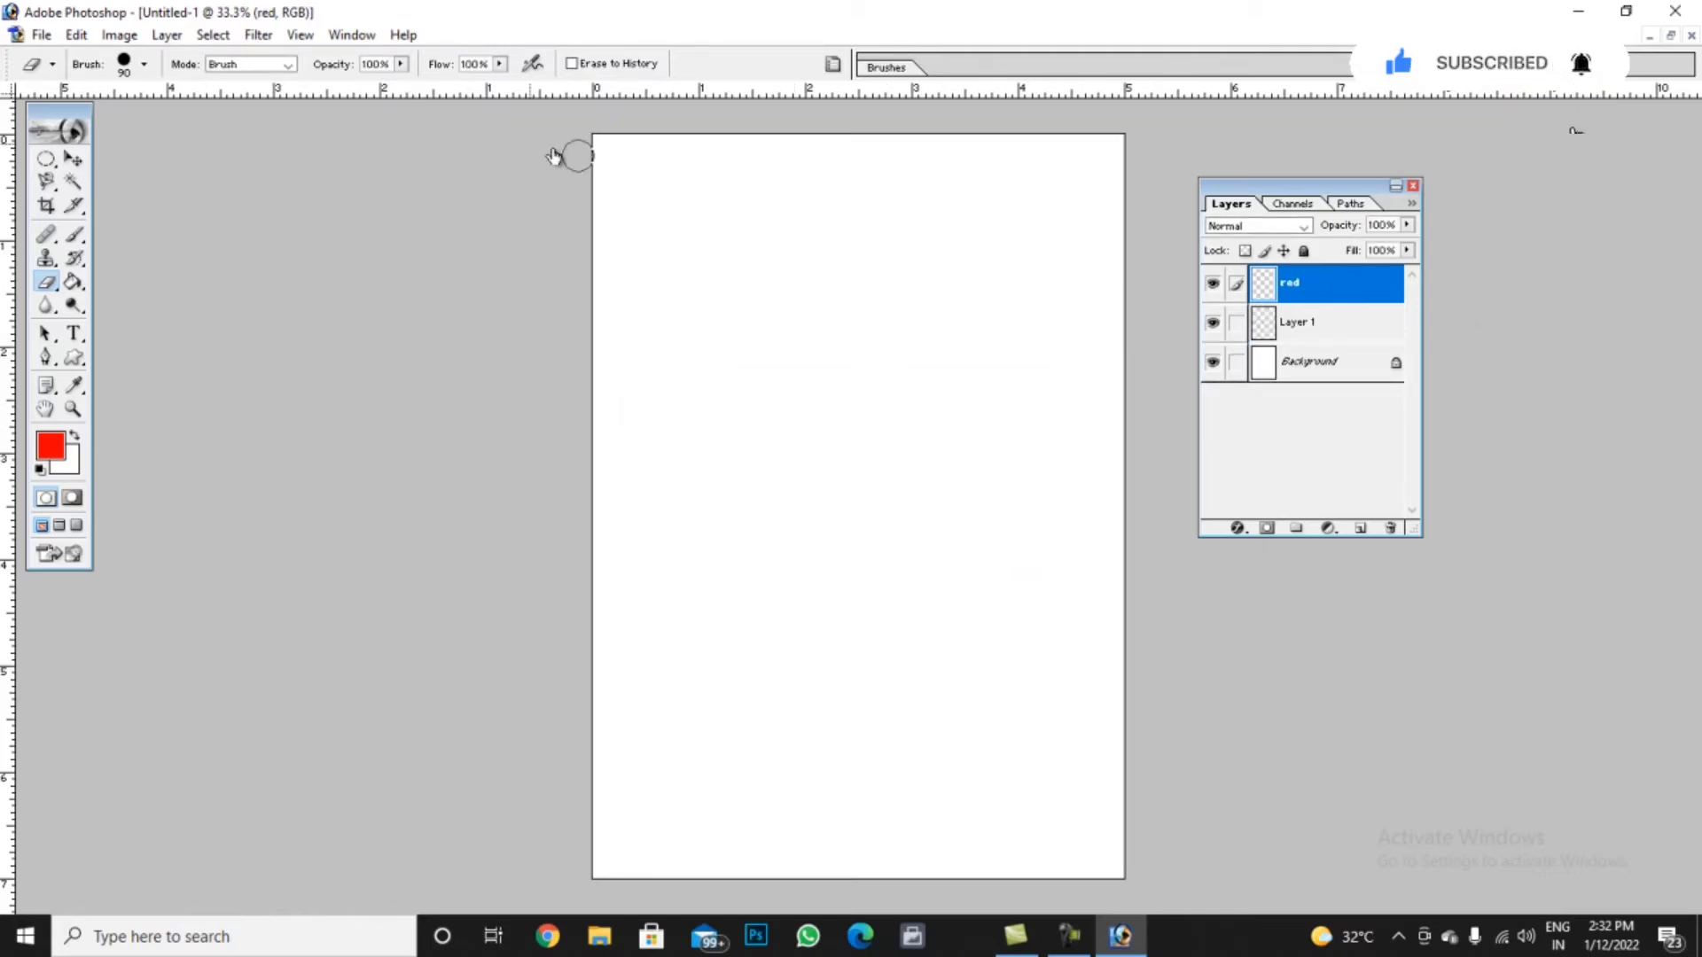
left_click(167, 35)
mouse_move(218, 57)
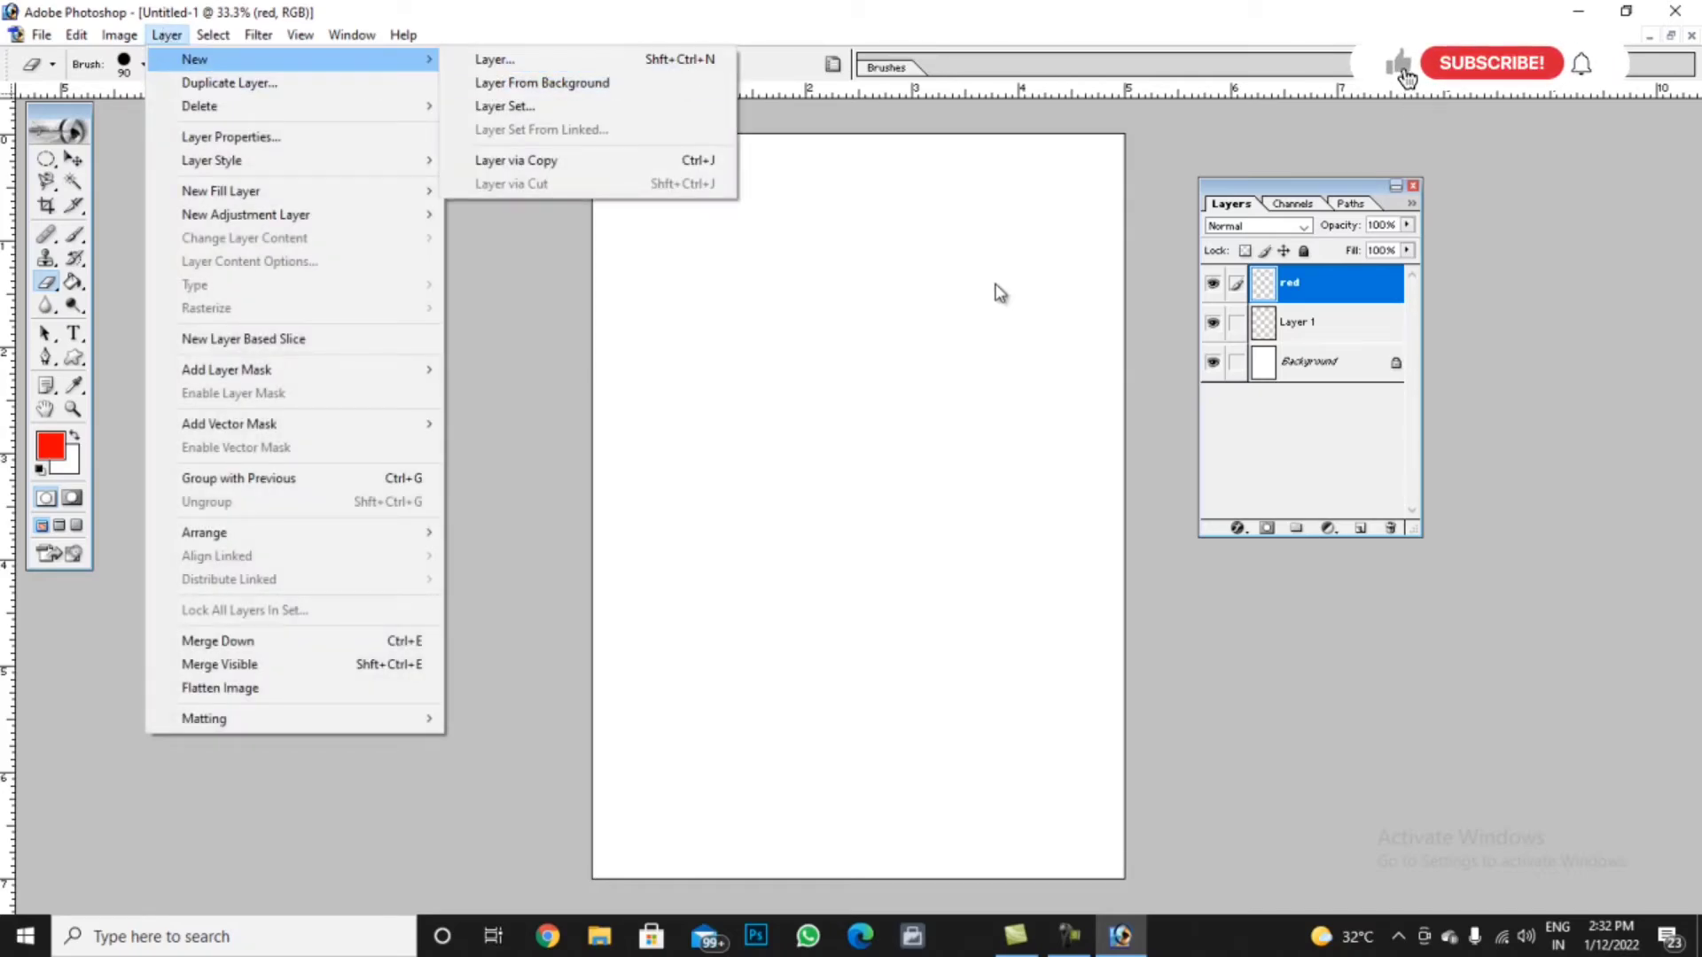
left_click(813, 275)
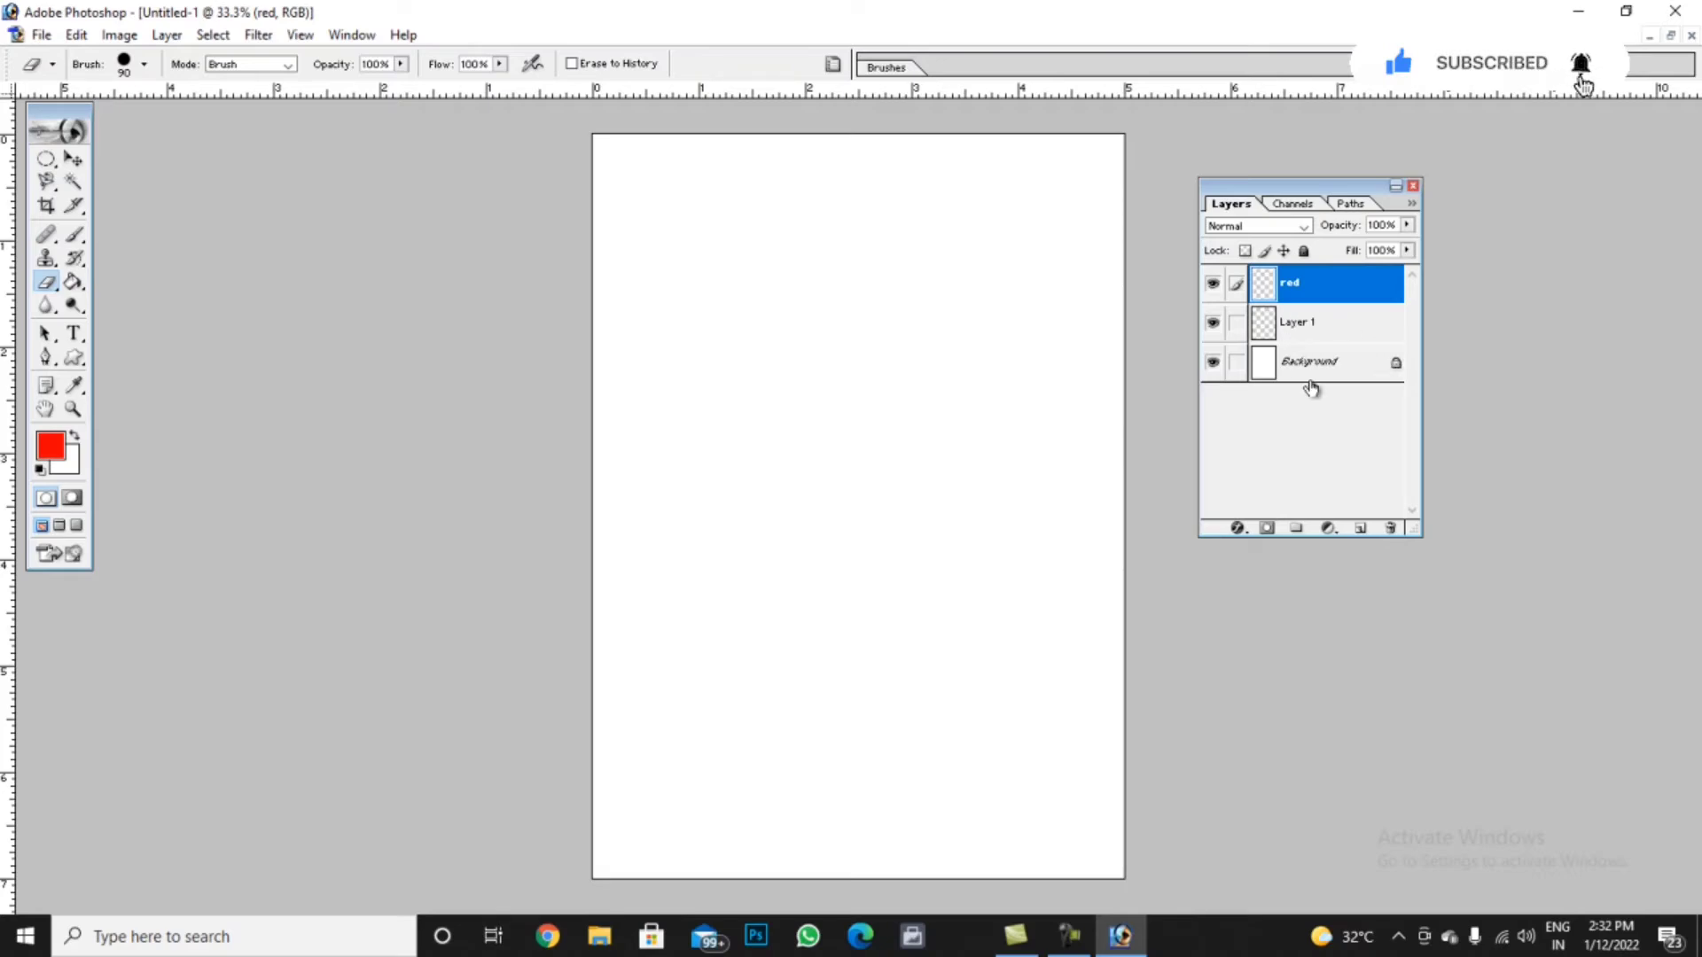
On Layer 1, draw a rectangular selection about 2.75 by 2.8 inches mid-page, fill it with the default black, and deselect
left_click(1293, 323)
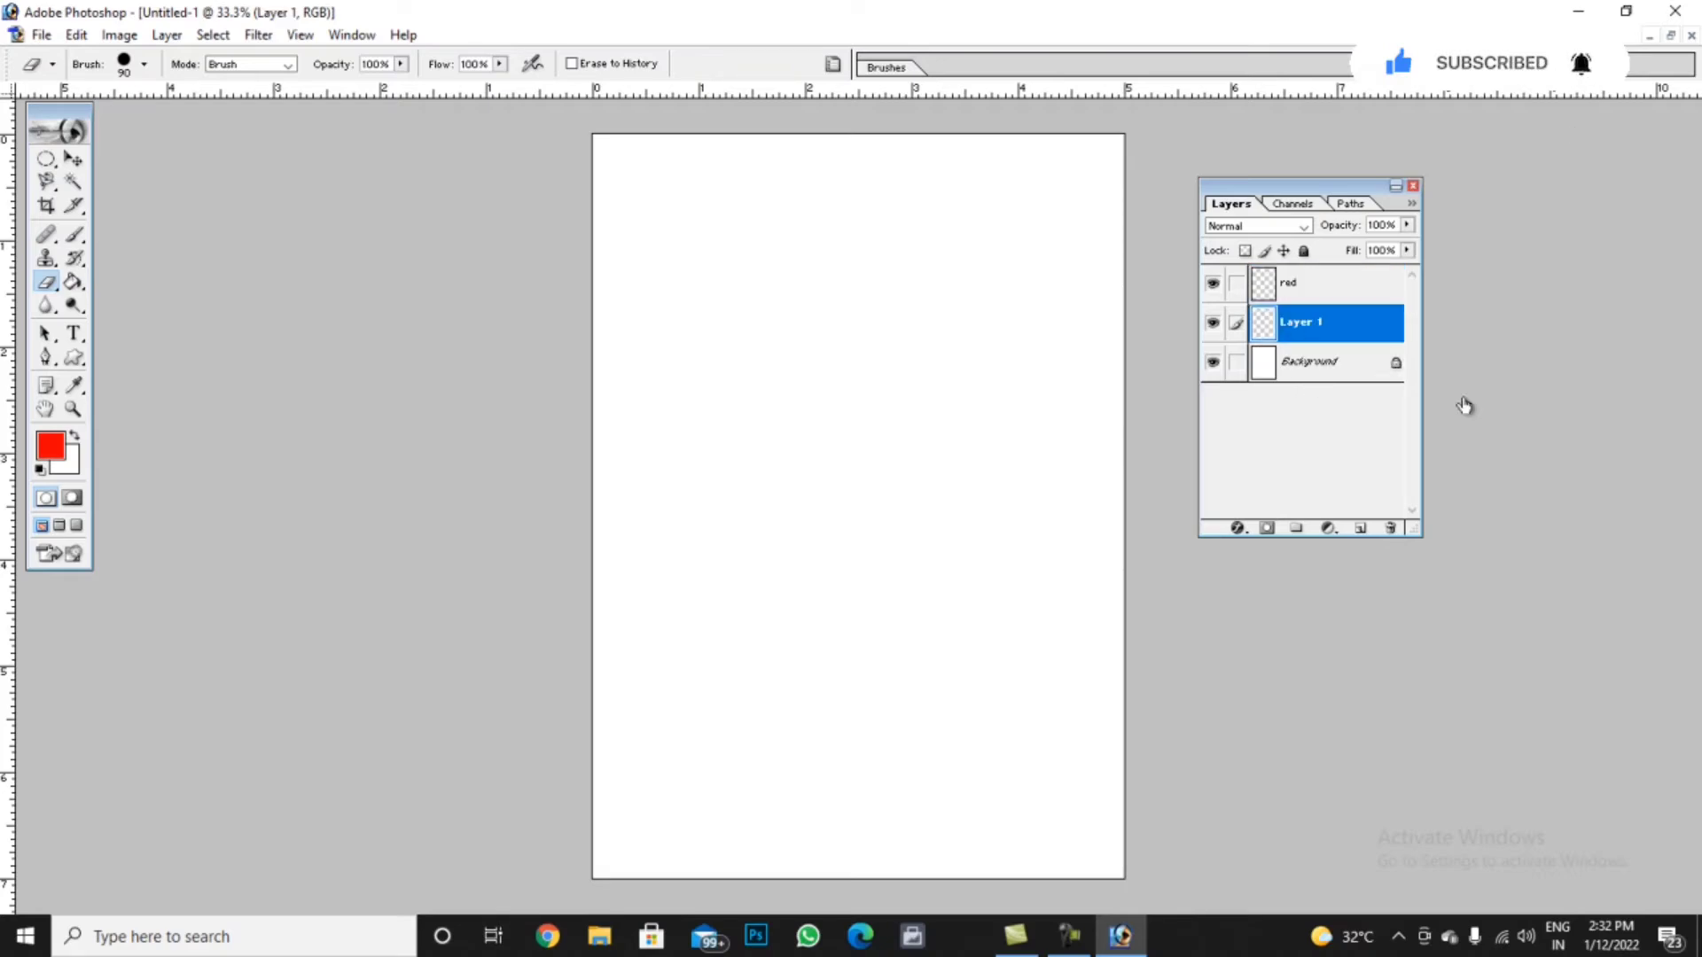
left_click(46, 158)
left_click(204, 156)
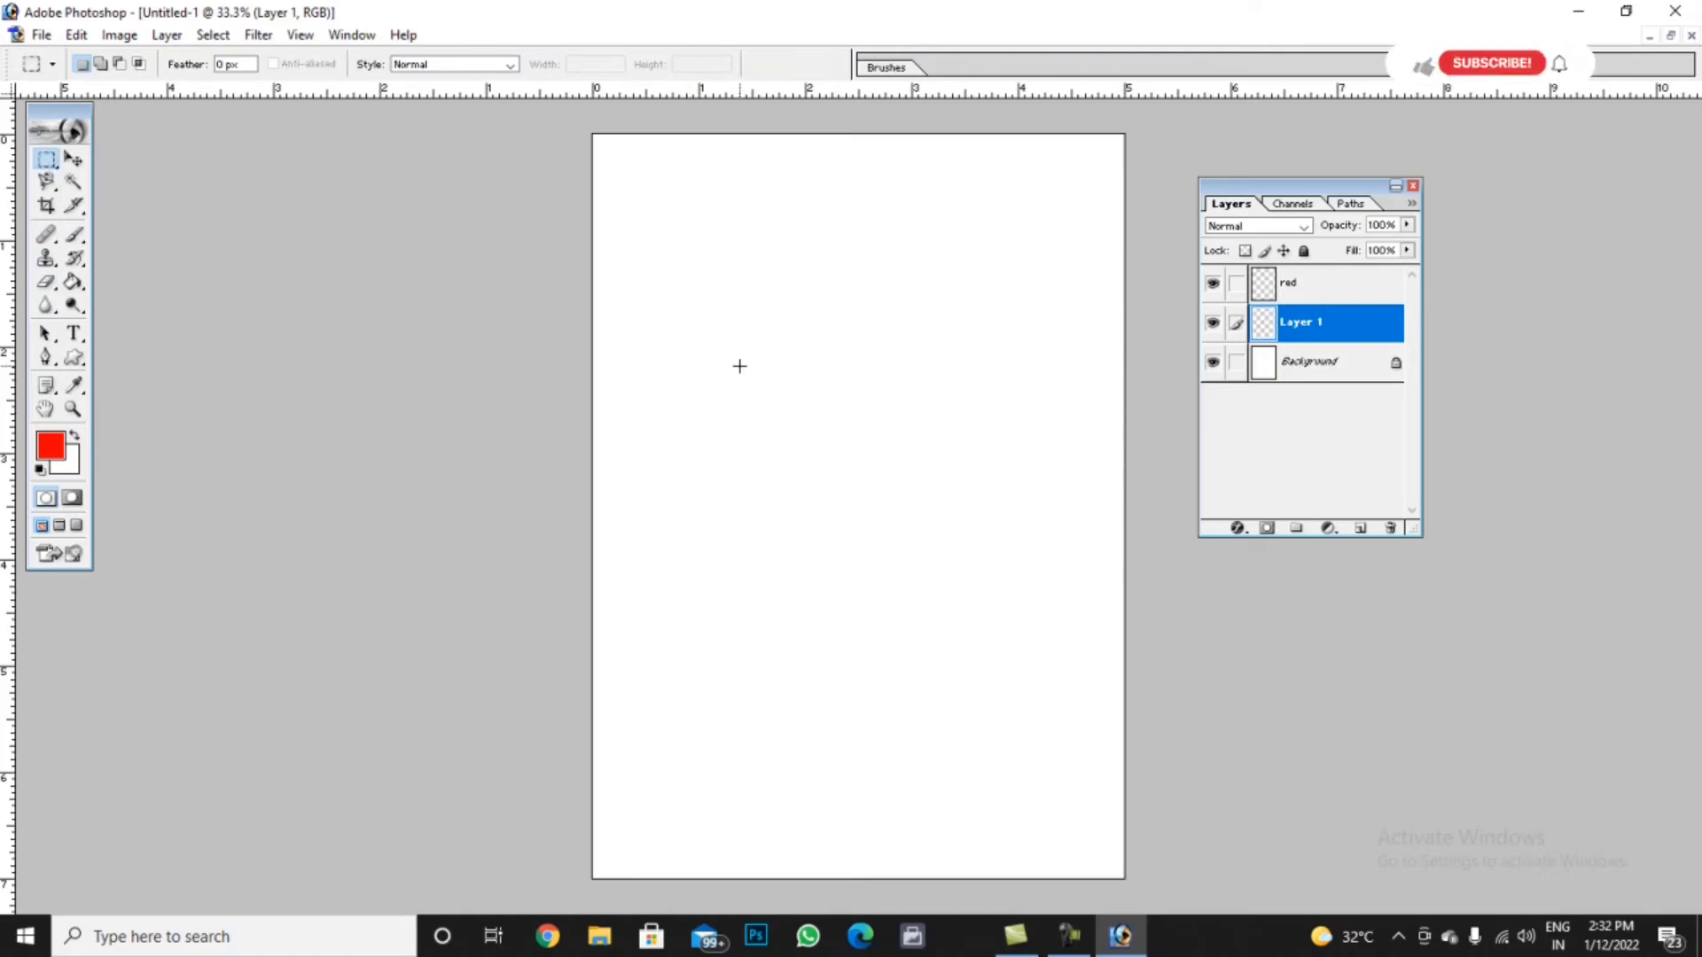
left_click_drag(703, 350, 995, 650)
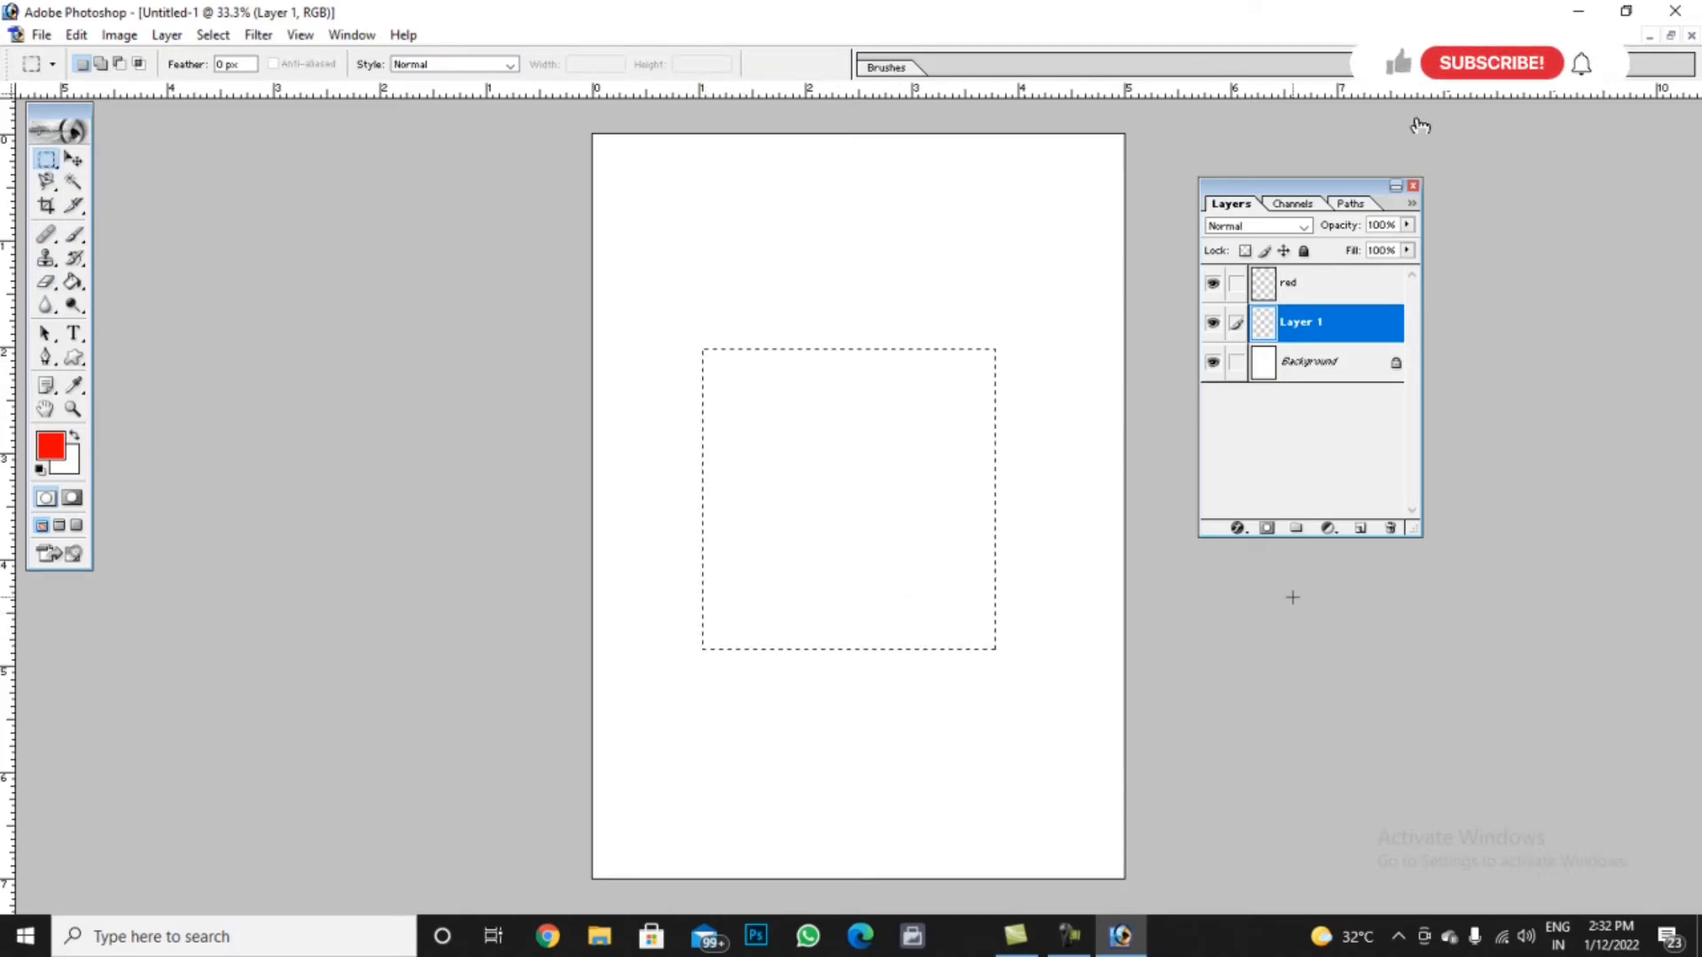
left_click(74, 282)
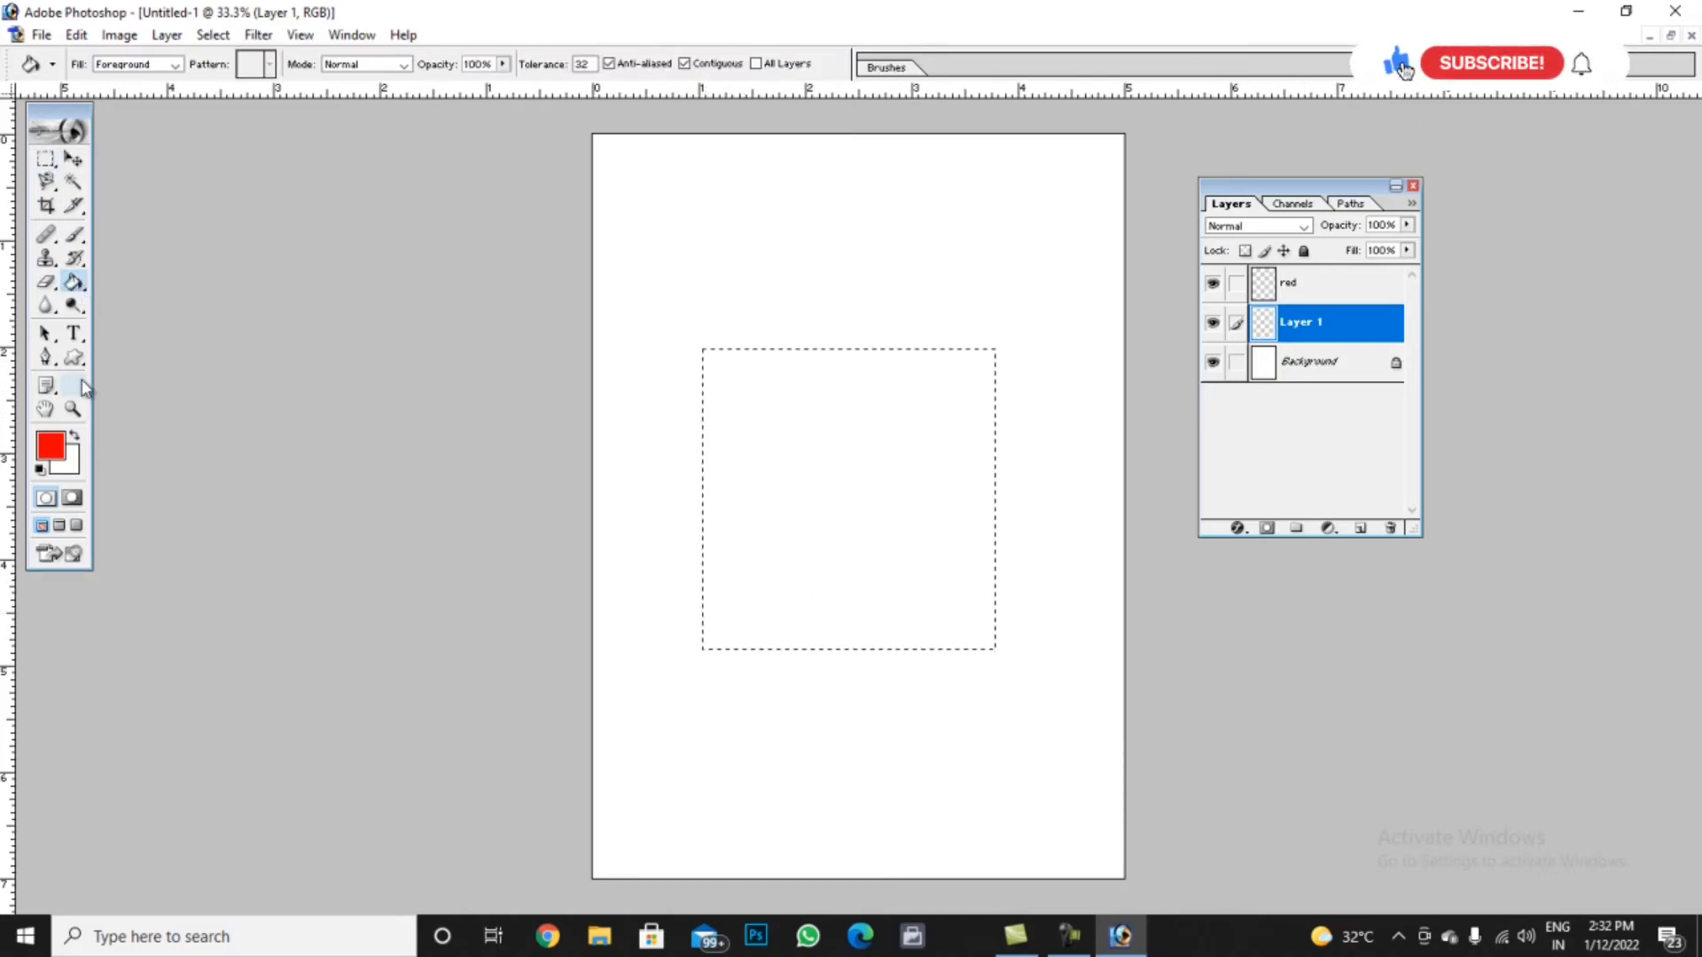
left_click(40, 467)
left_click(851, 445)
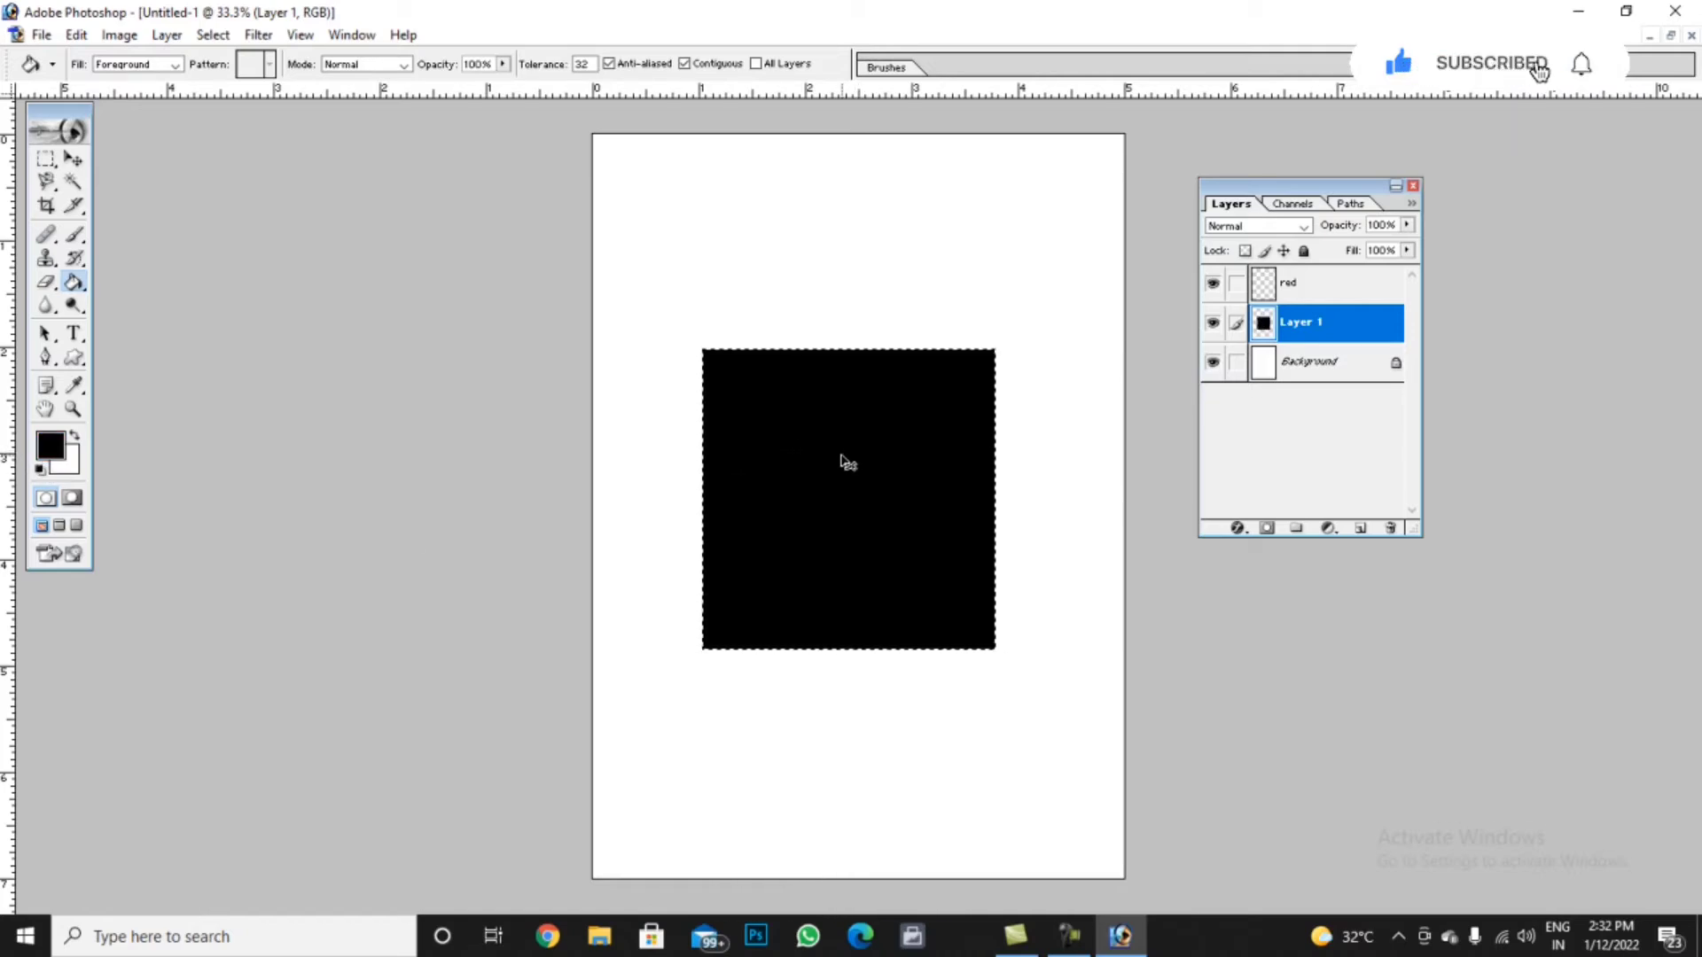
key("ctrl+d")
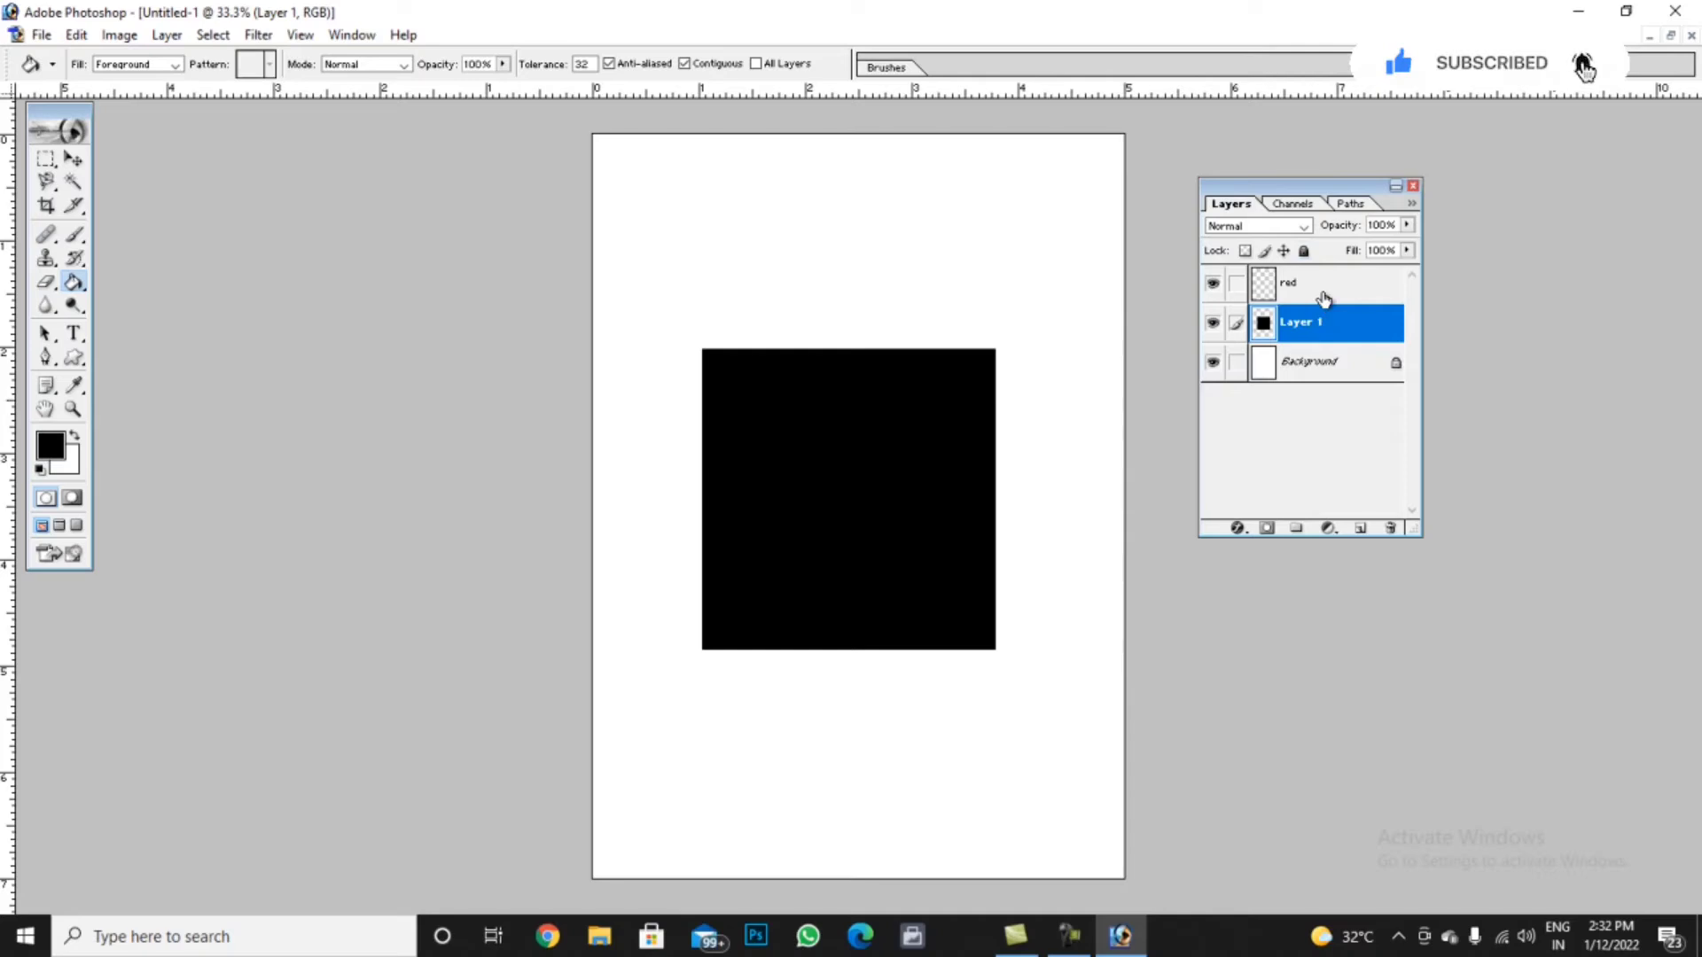
On the "red" layer, draw a circular selection about 2.6 inches across, overlapping the upper part of the black square
left_click(1323, 292)
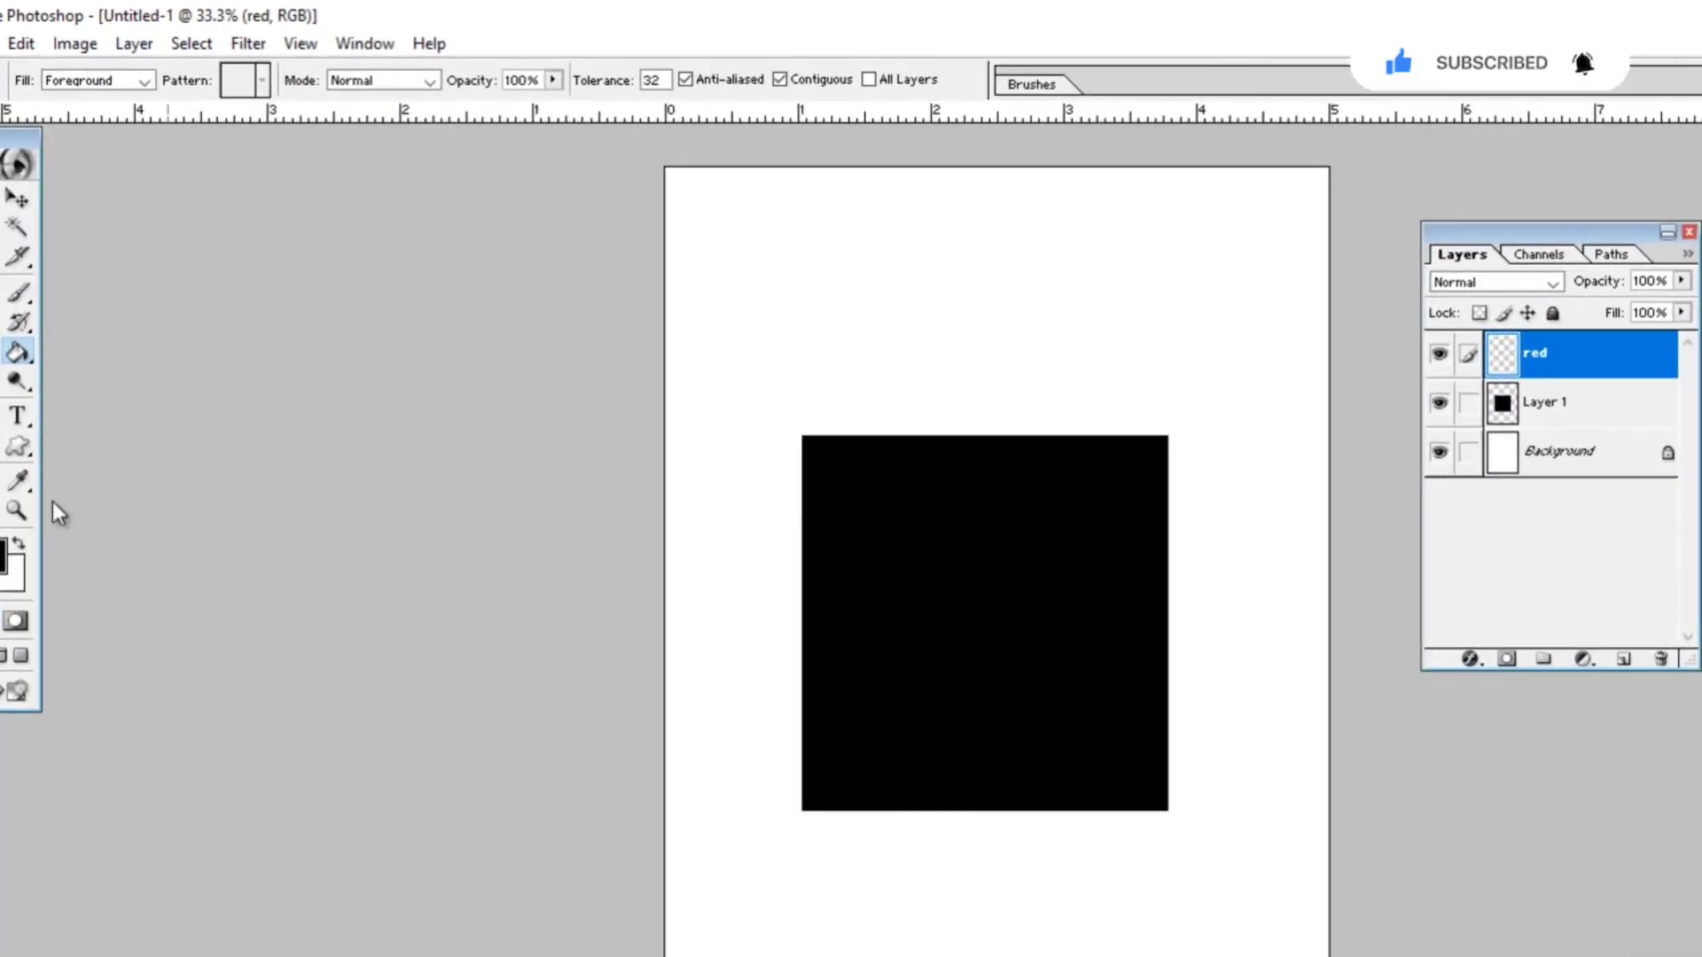
left_click(16, 175)
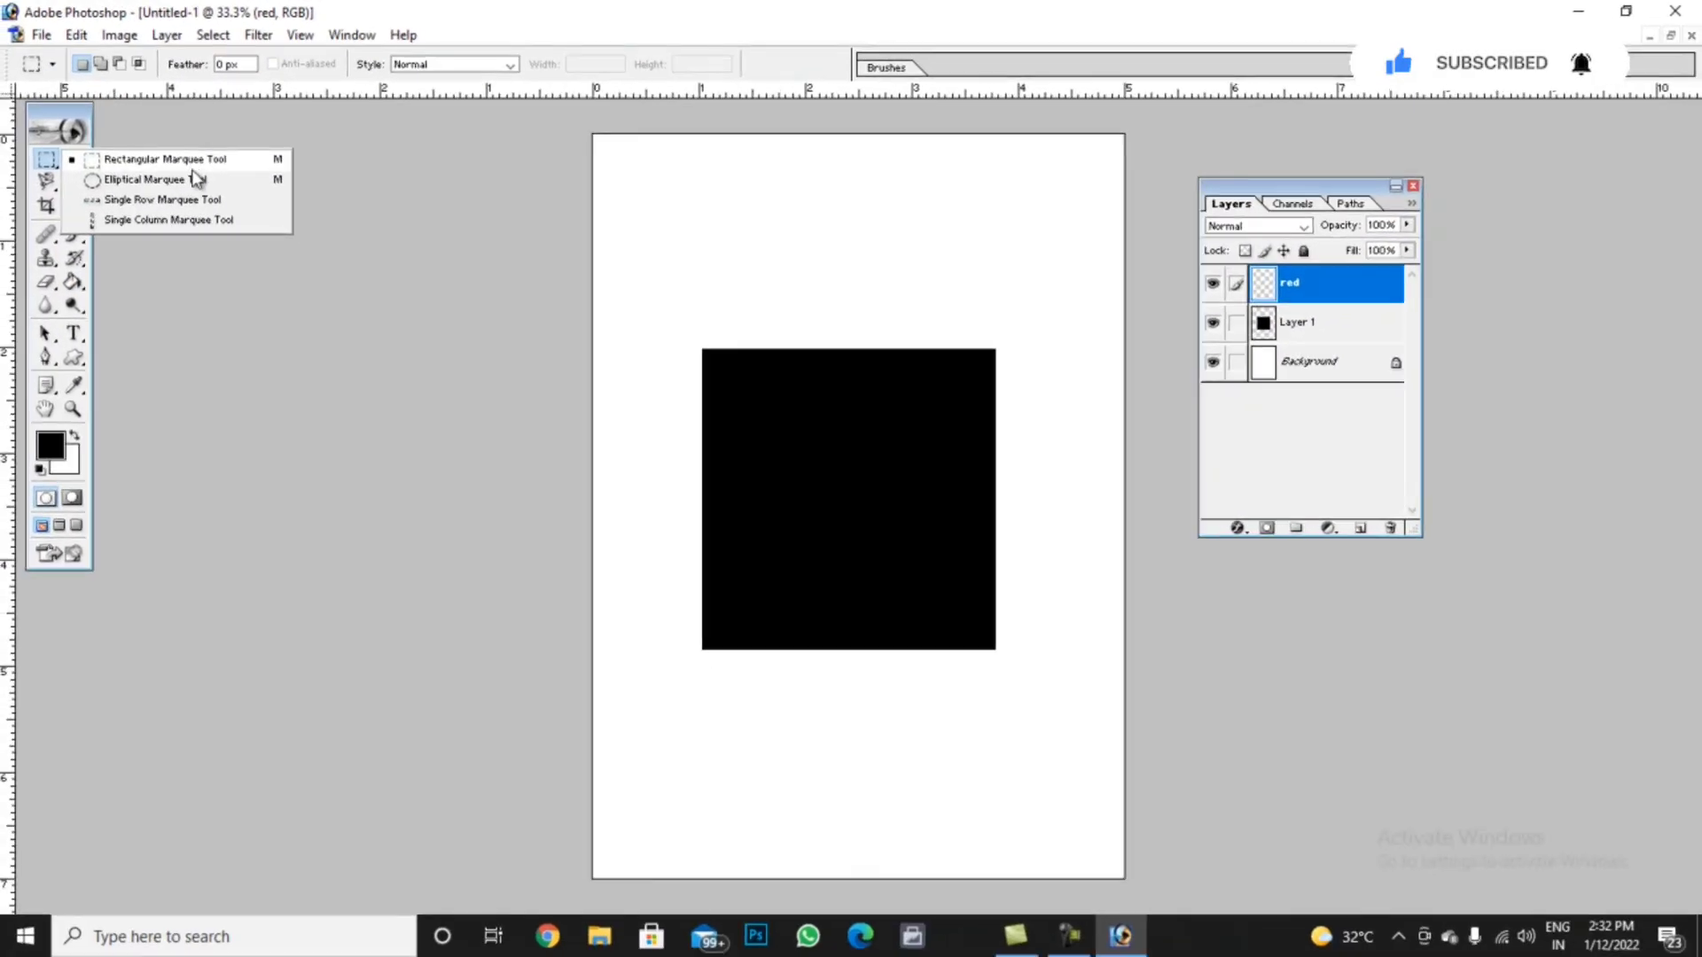
left_click(188, 180)
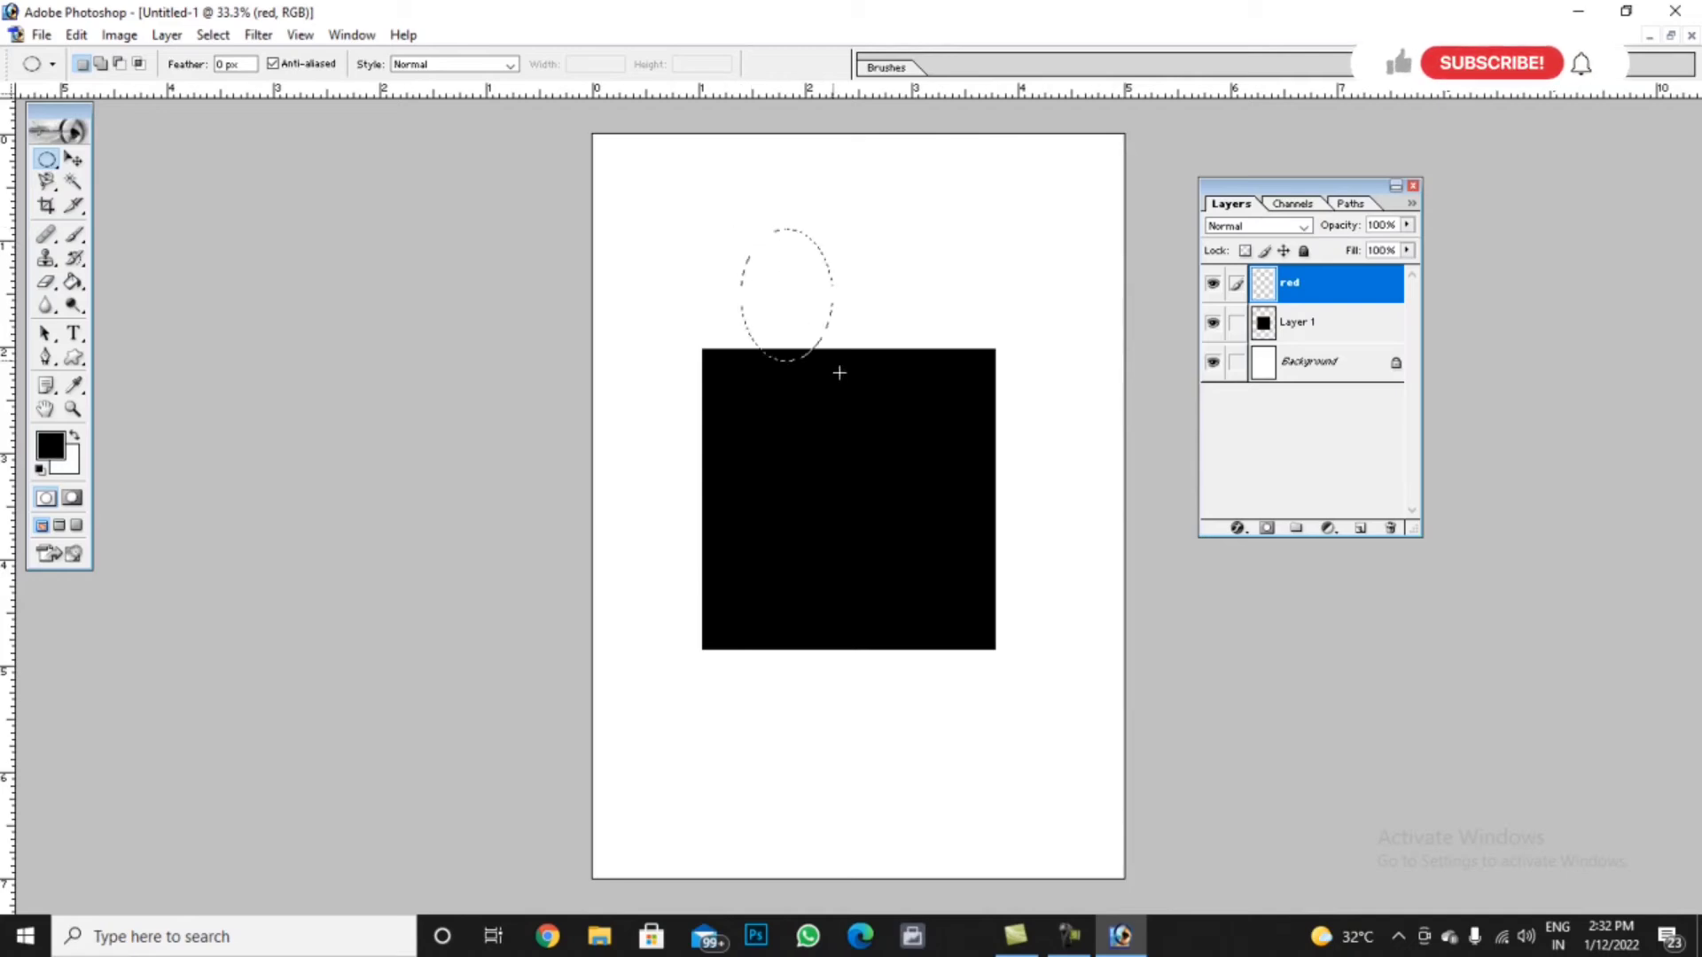
left_click_drag(1066, 546, 1019, 558)
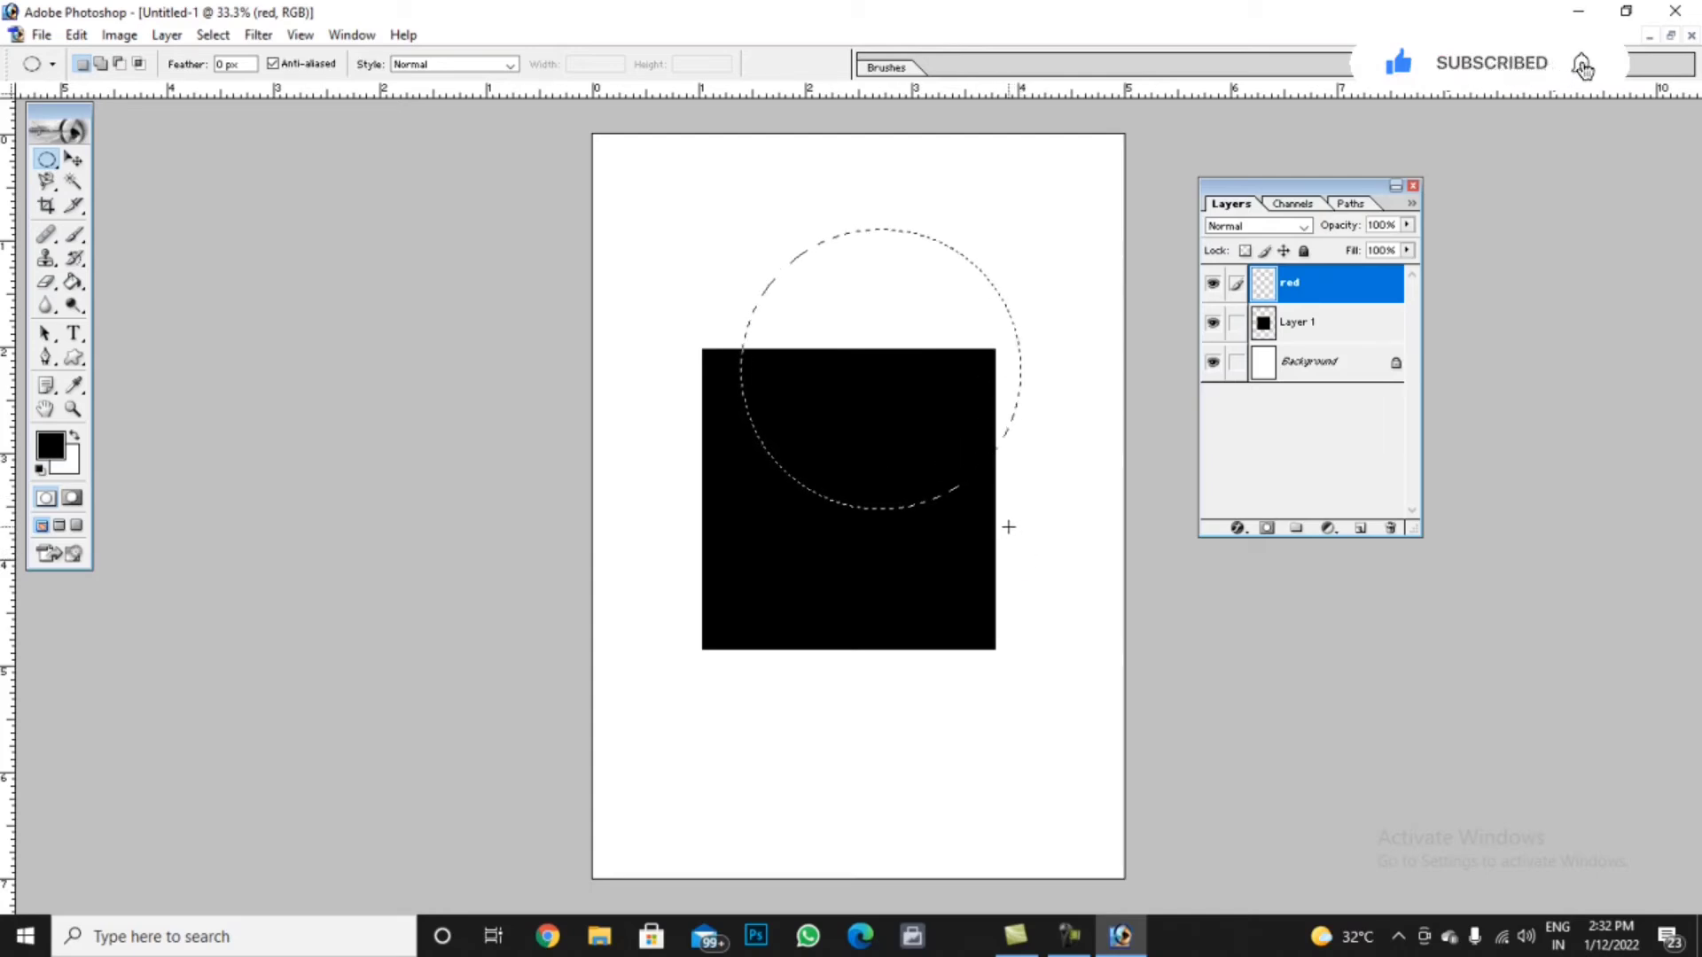
Set the foreground color to red, fill the circular selection with the Paint Bucket, and deselect
left_click(55, 448)
left_click_drag(1158, 449, 1386, 326)
left_click(1417, 334)
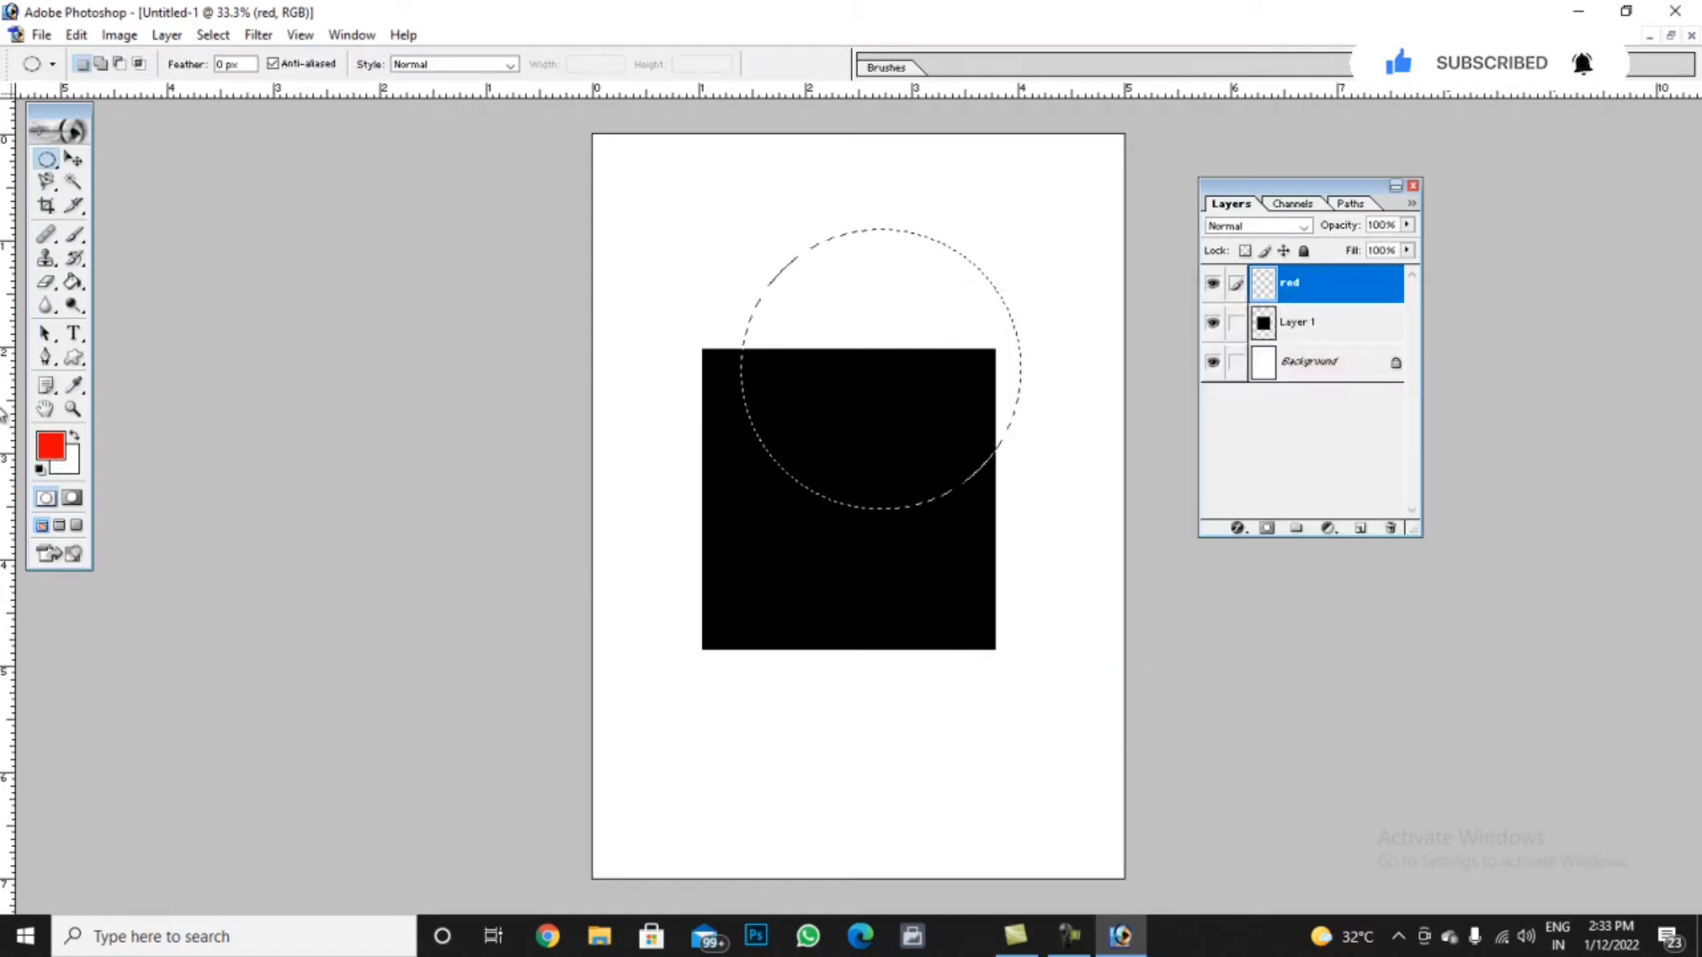
left_click(75, 283)
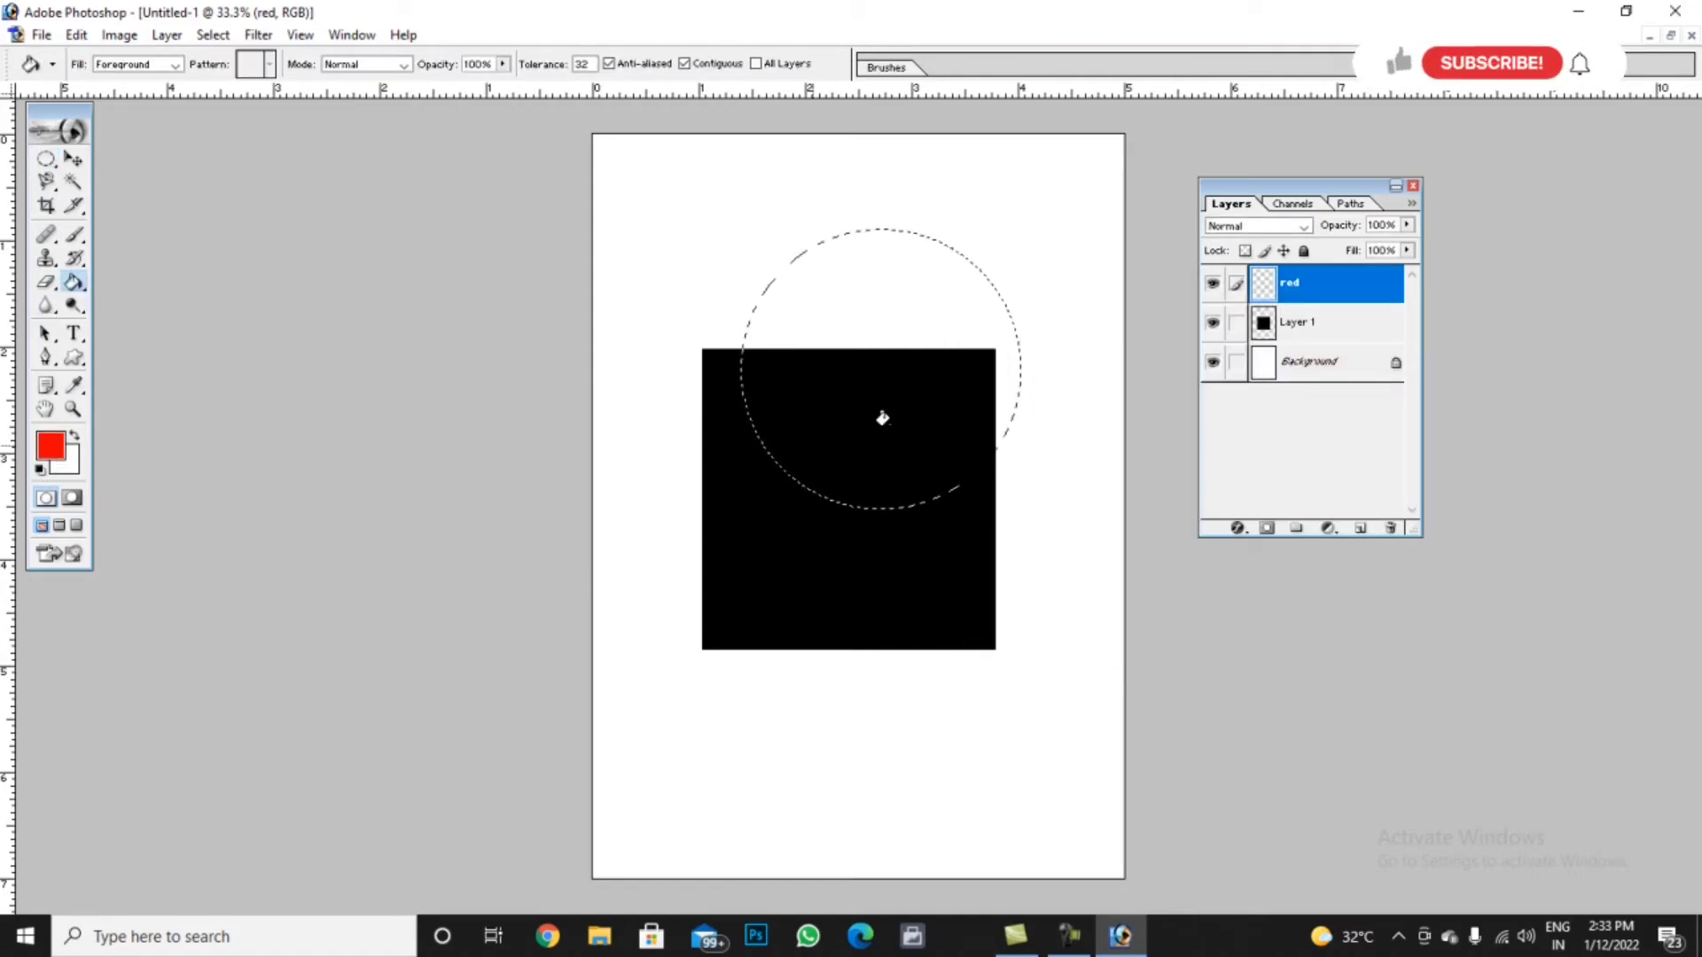
left_click(935, 313)
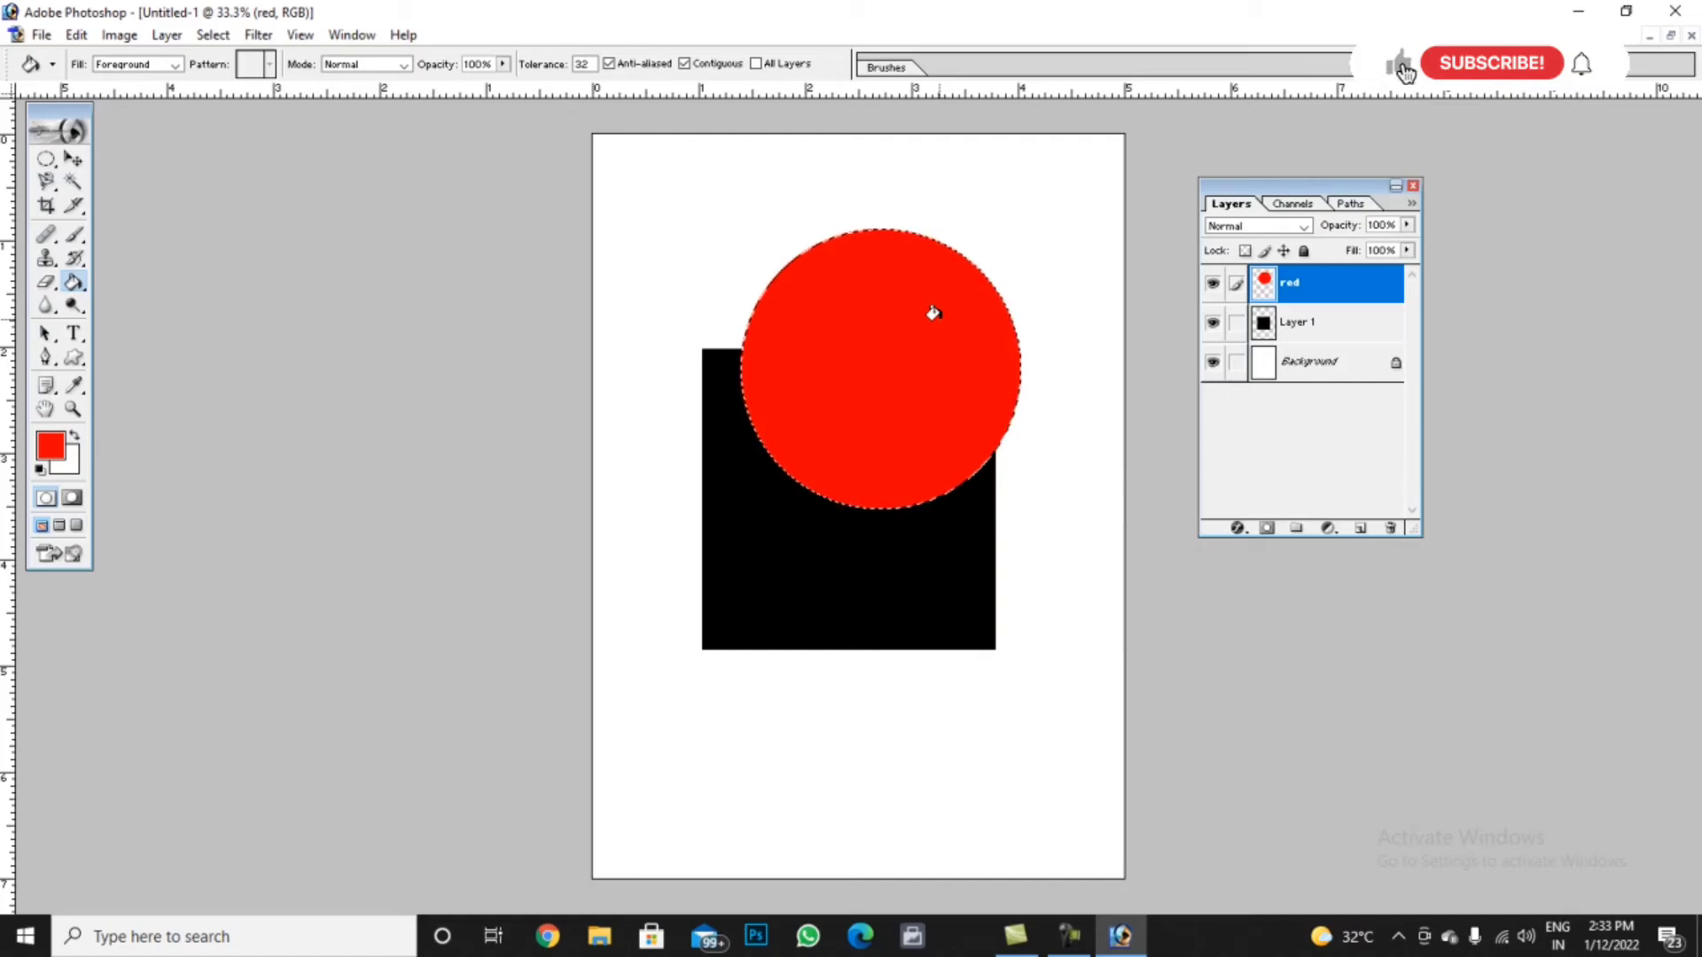
key("ctrl+d")
Move the red circle around the page and place it over the upper-left part of the black square
left_click(75, 160)
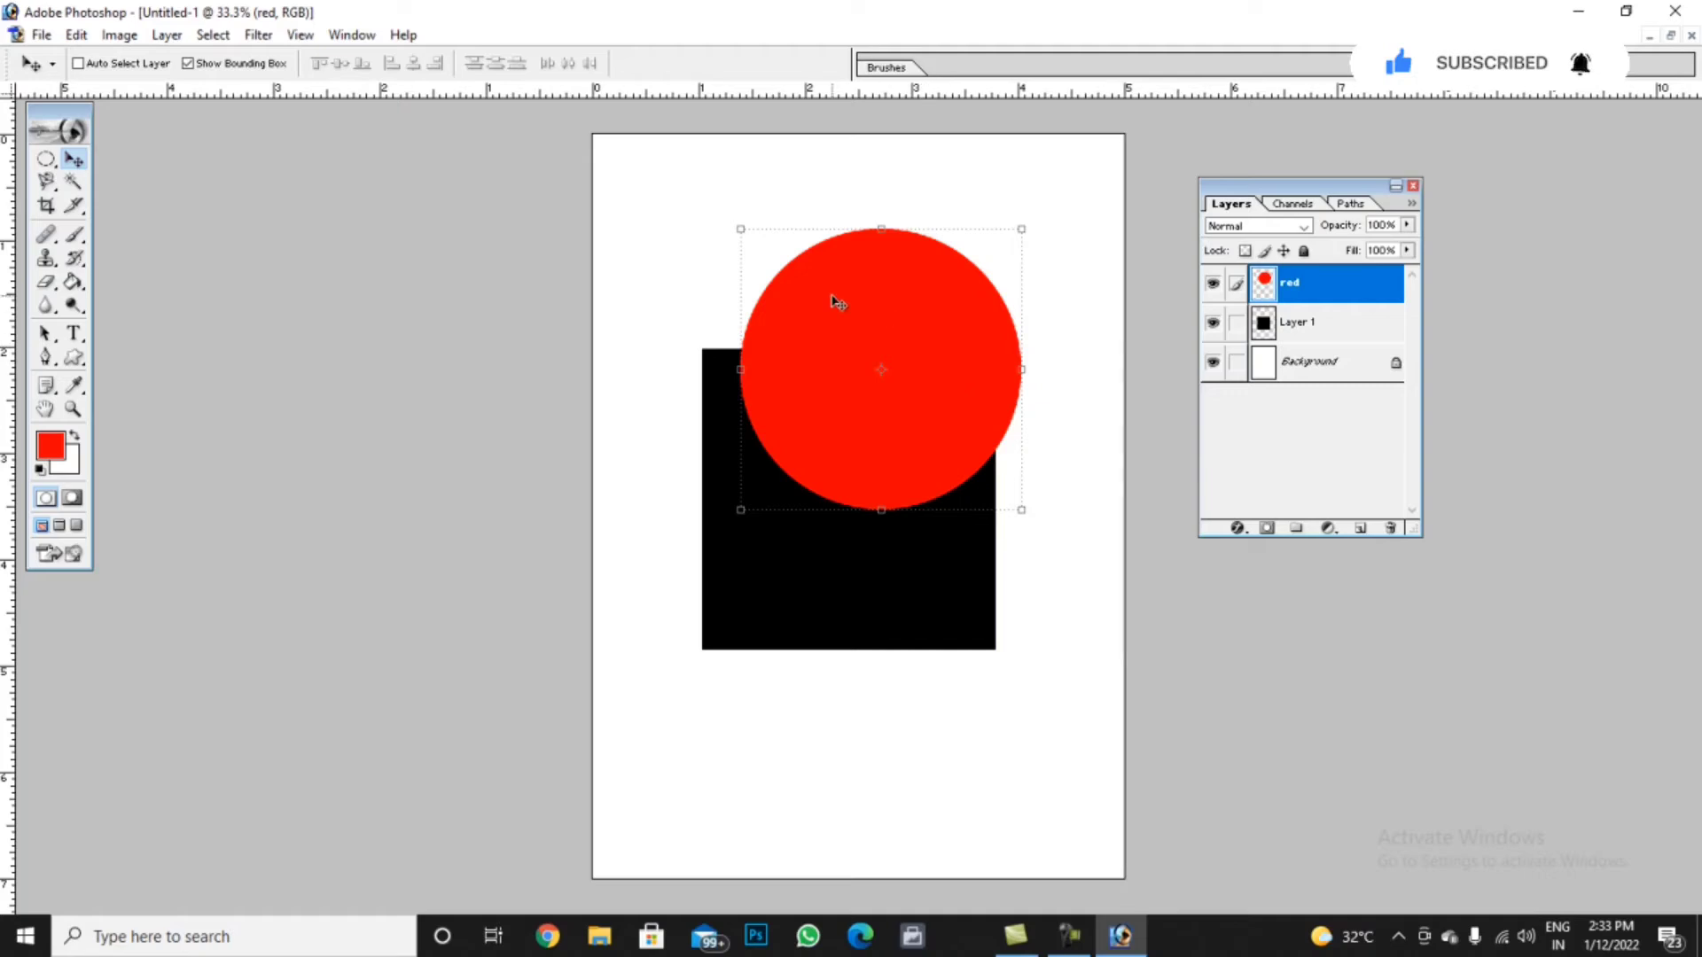
left_click_drag(957, 328, 634, 896)
key("ctrl+z")
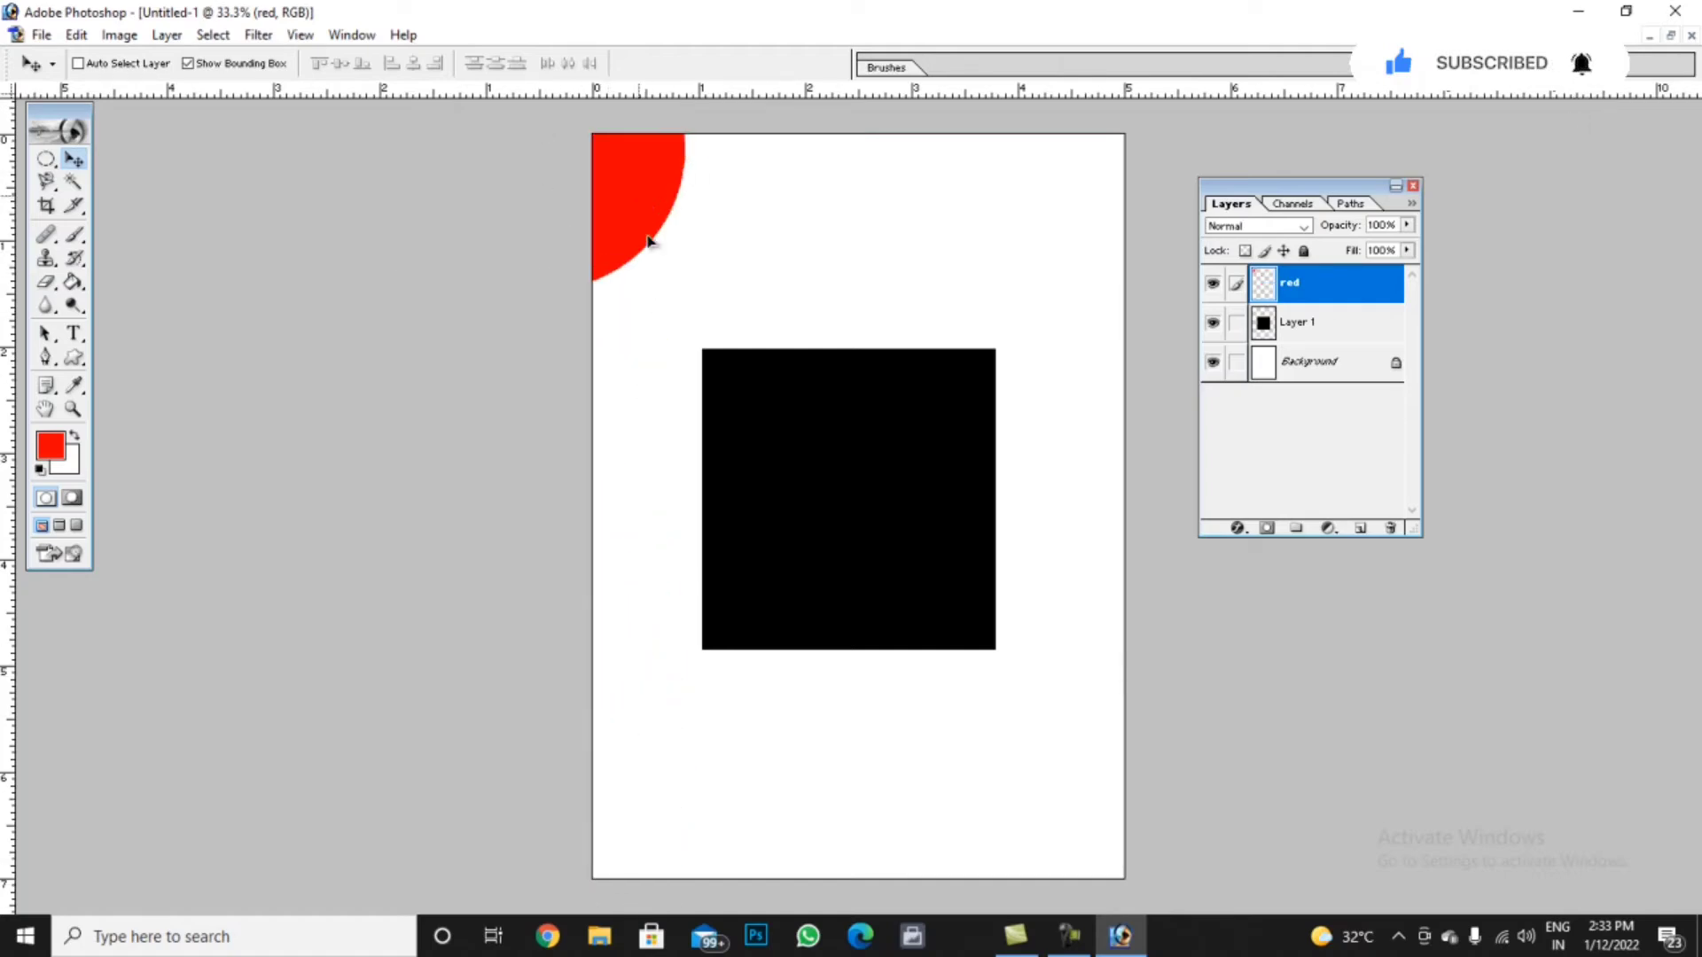
left_click_drag(646, 238, 642, 740)
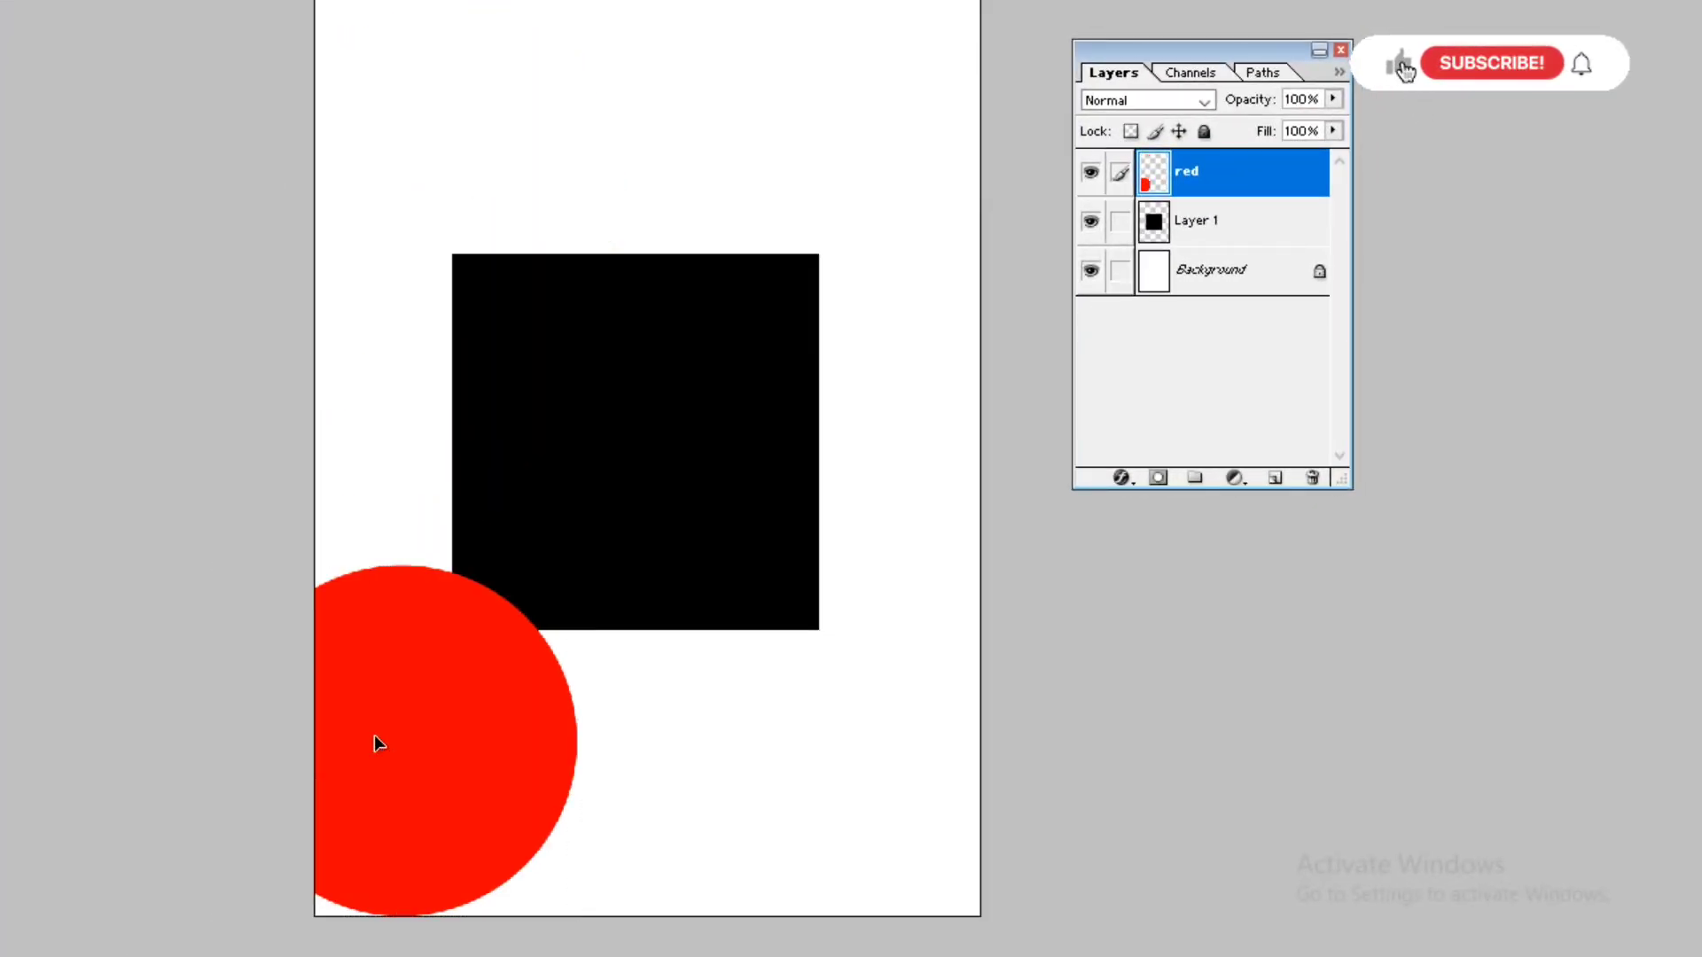
left_click_drag(377, 742, 550, 201)
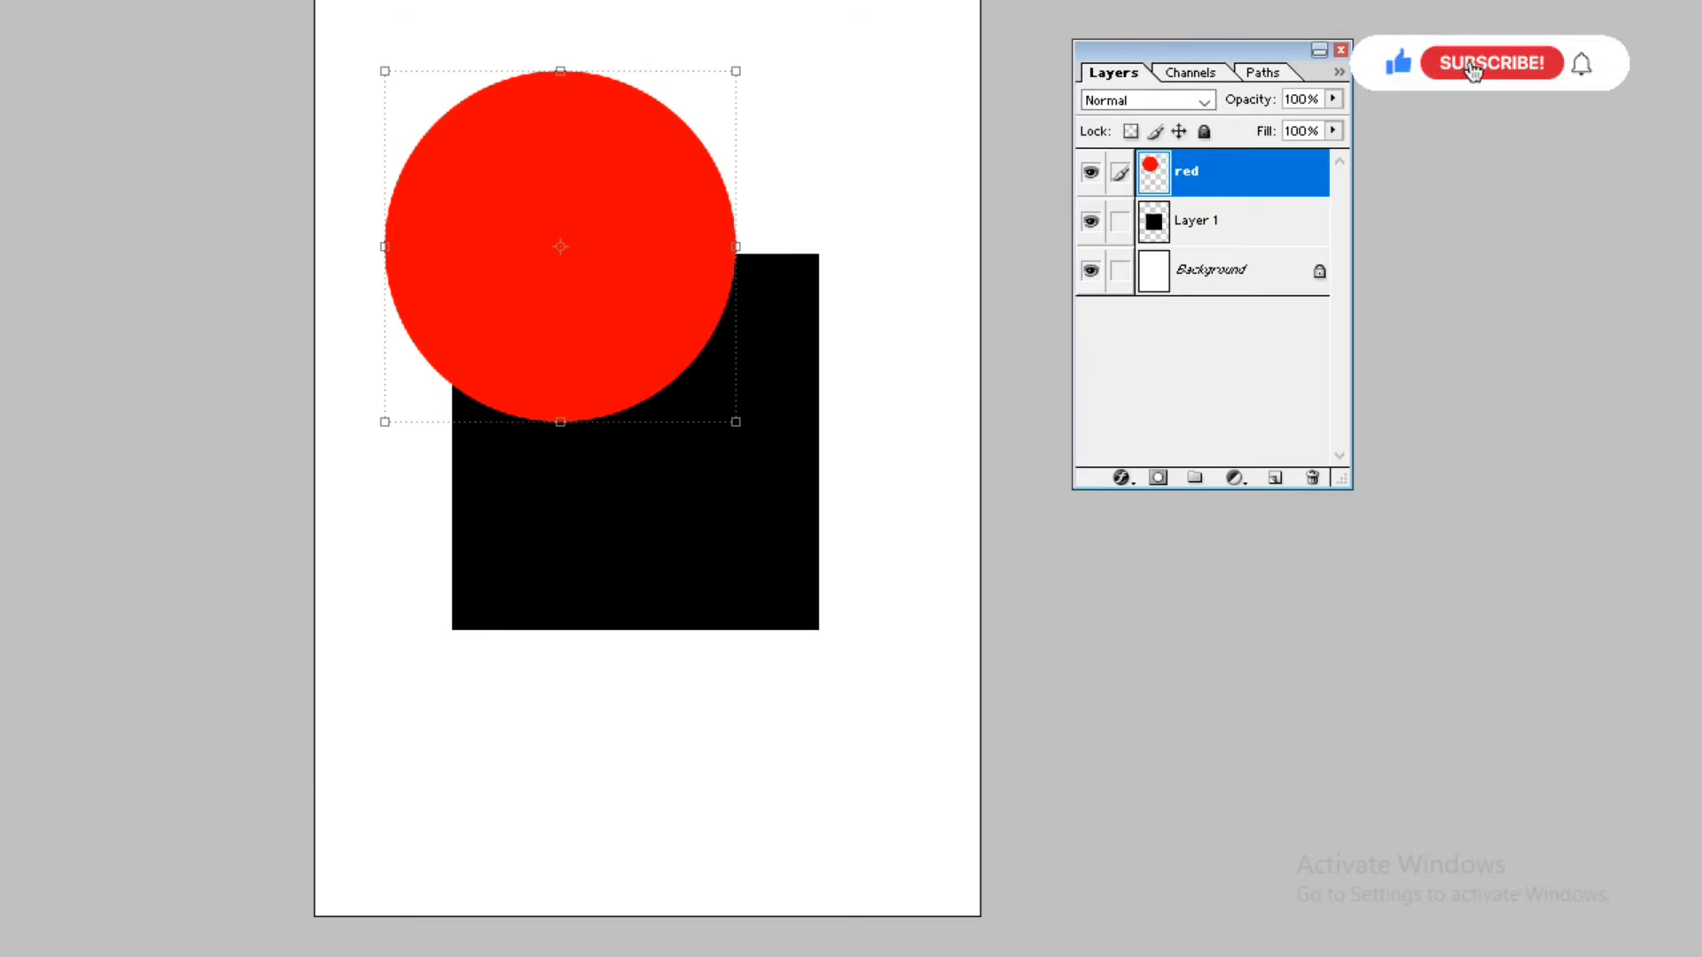
Erase the lower edge of the red circle with the 90-pixel Eraser, then reposition the circle over the black square
left_click(46, 282)
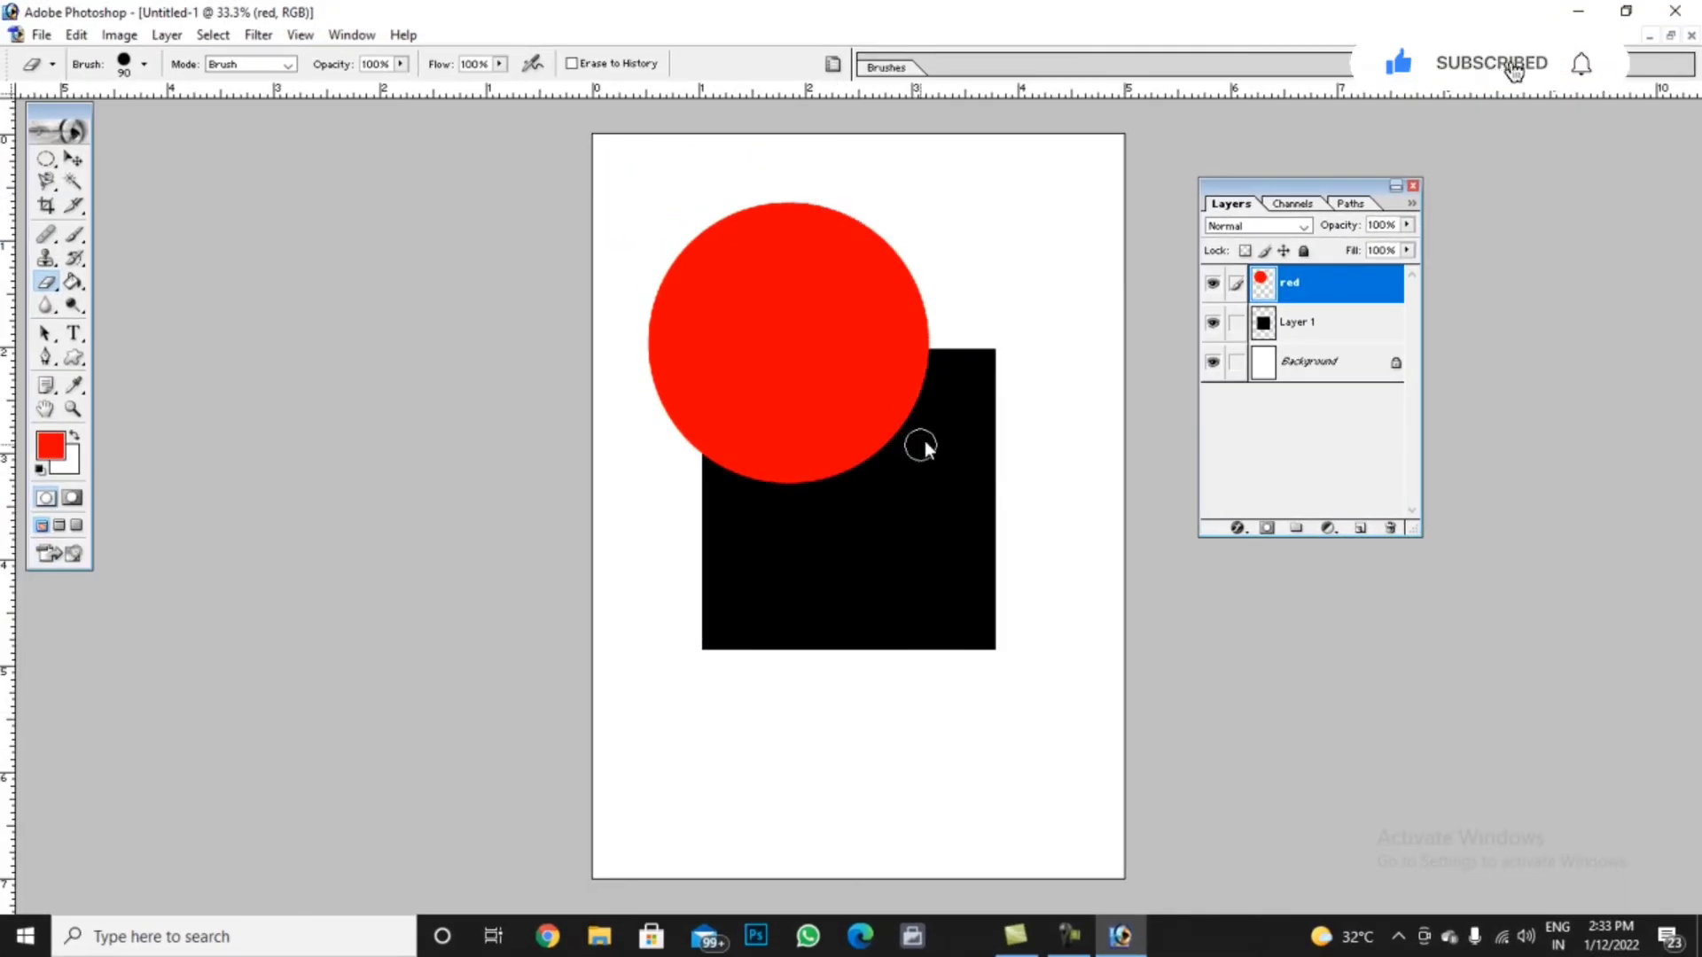
mouse_move(922, 443)
left_mouse_down()
mouse_move(874, 423)
mouse_move(809, 438)
mouse_move(776, 471)
mouse_move(831, 437)
mouse_move(822, 493)
mouse_move(884, 437)
mouse_move(771, 497)
left_mouse_up()
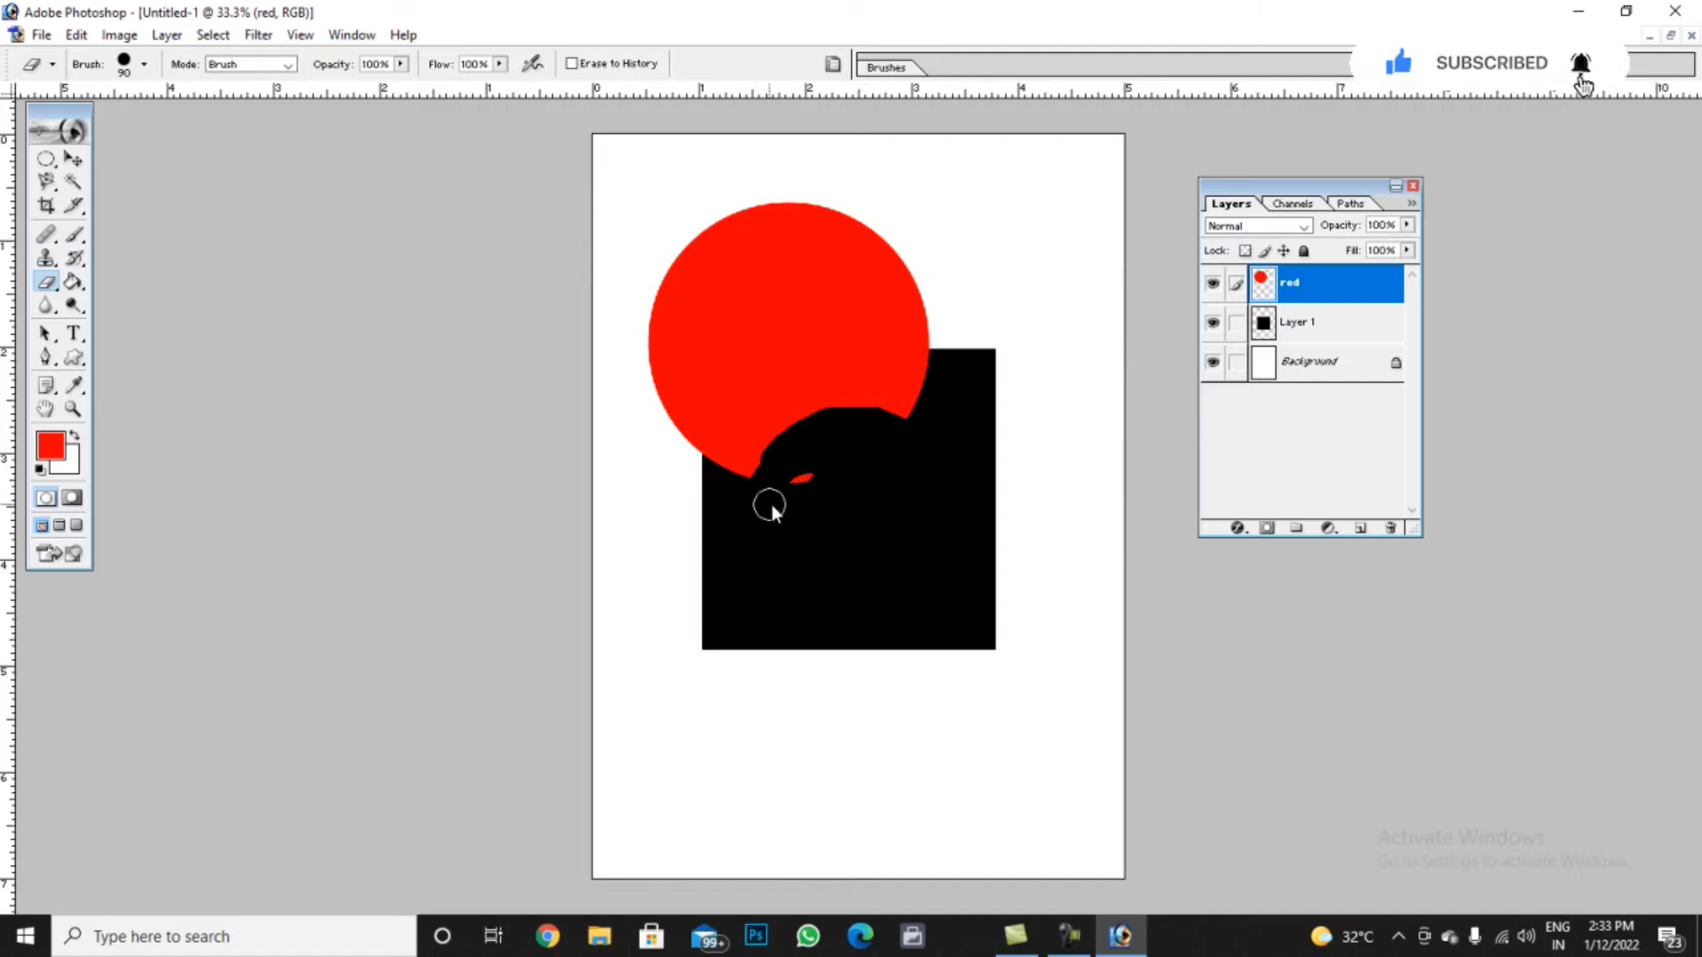
left_click(67, 161)
left_click_drag(787, 354, 836, 398)
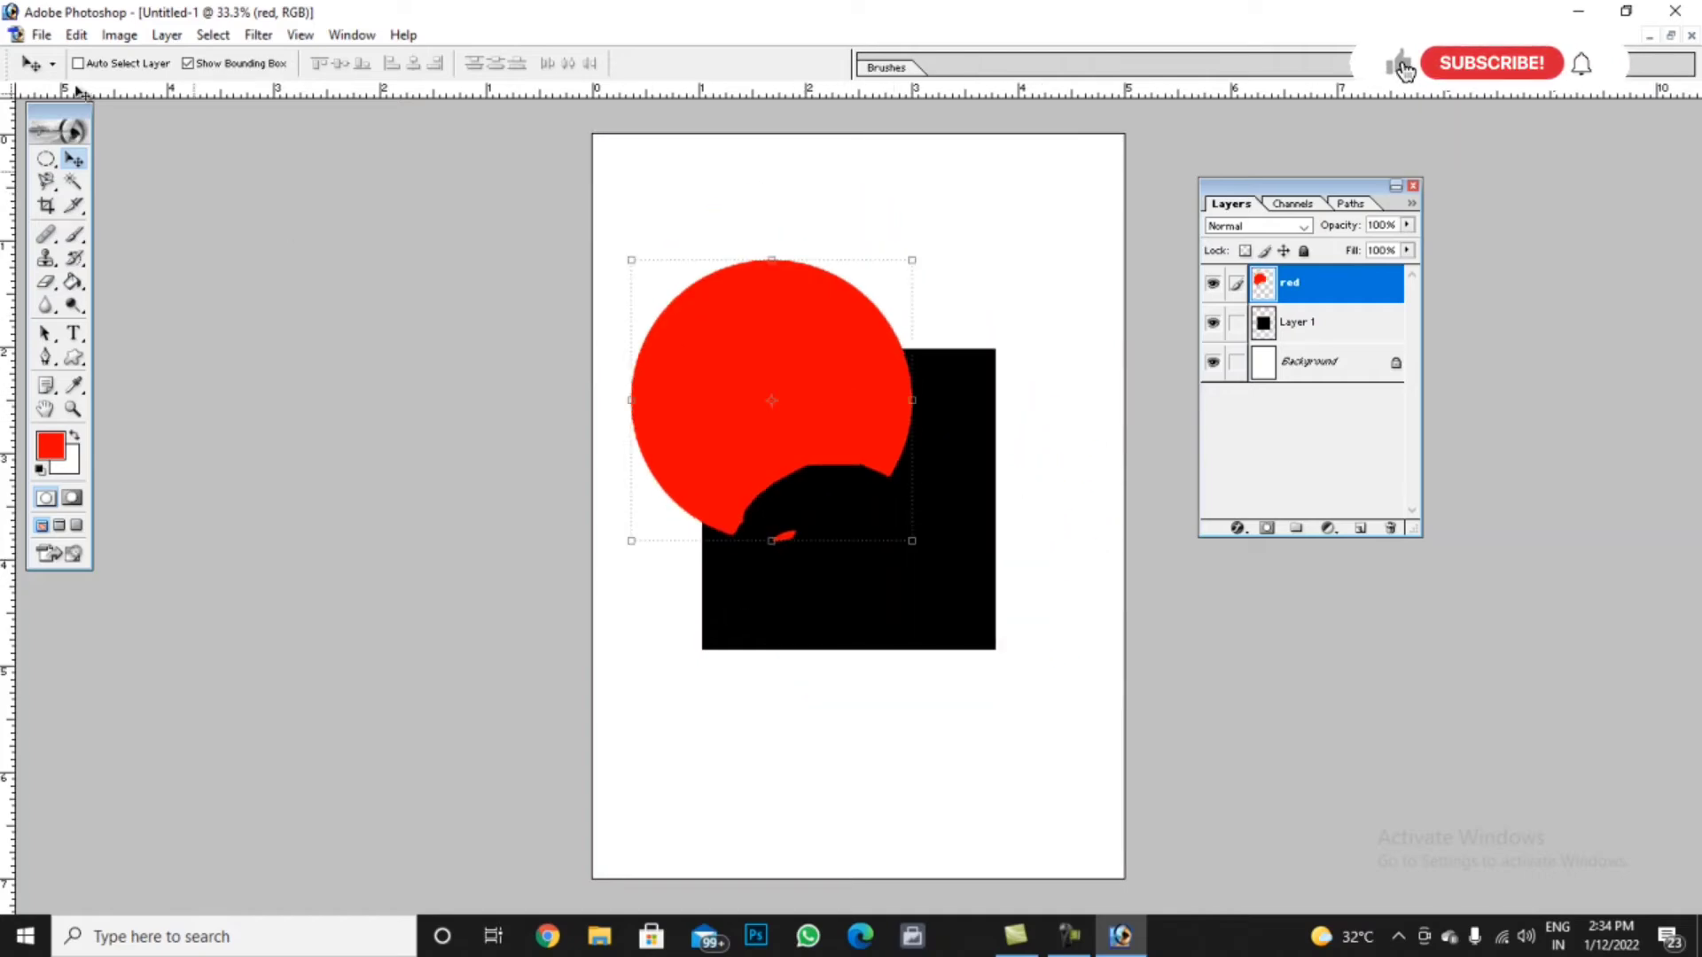
Delete the right half of the red circle using a rectangular selection about 1.9 by 2.9 inches, then deselect
left_click_drag(45, 159, 124, 152)
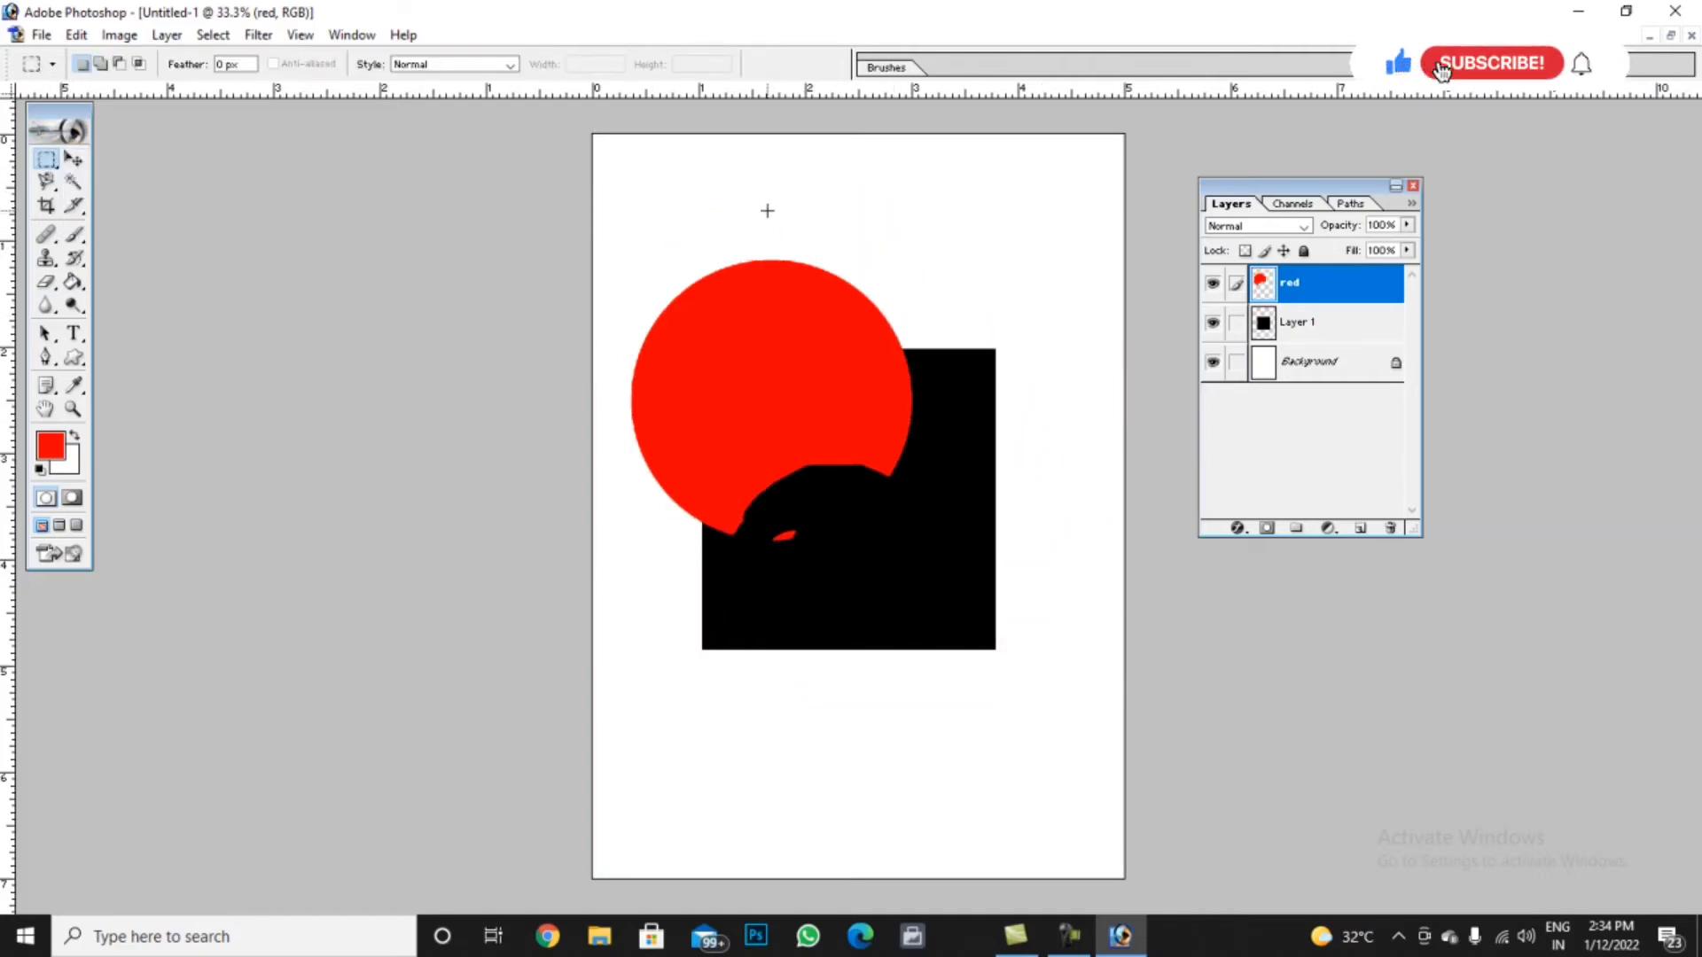
left_click_drag(775, 210, 972, 518)
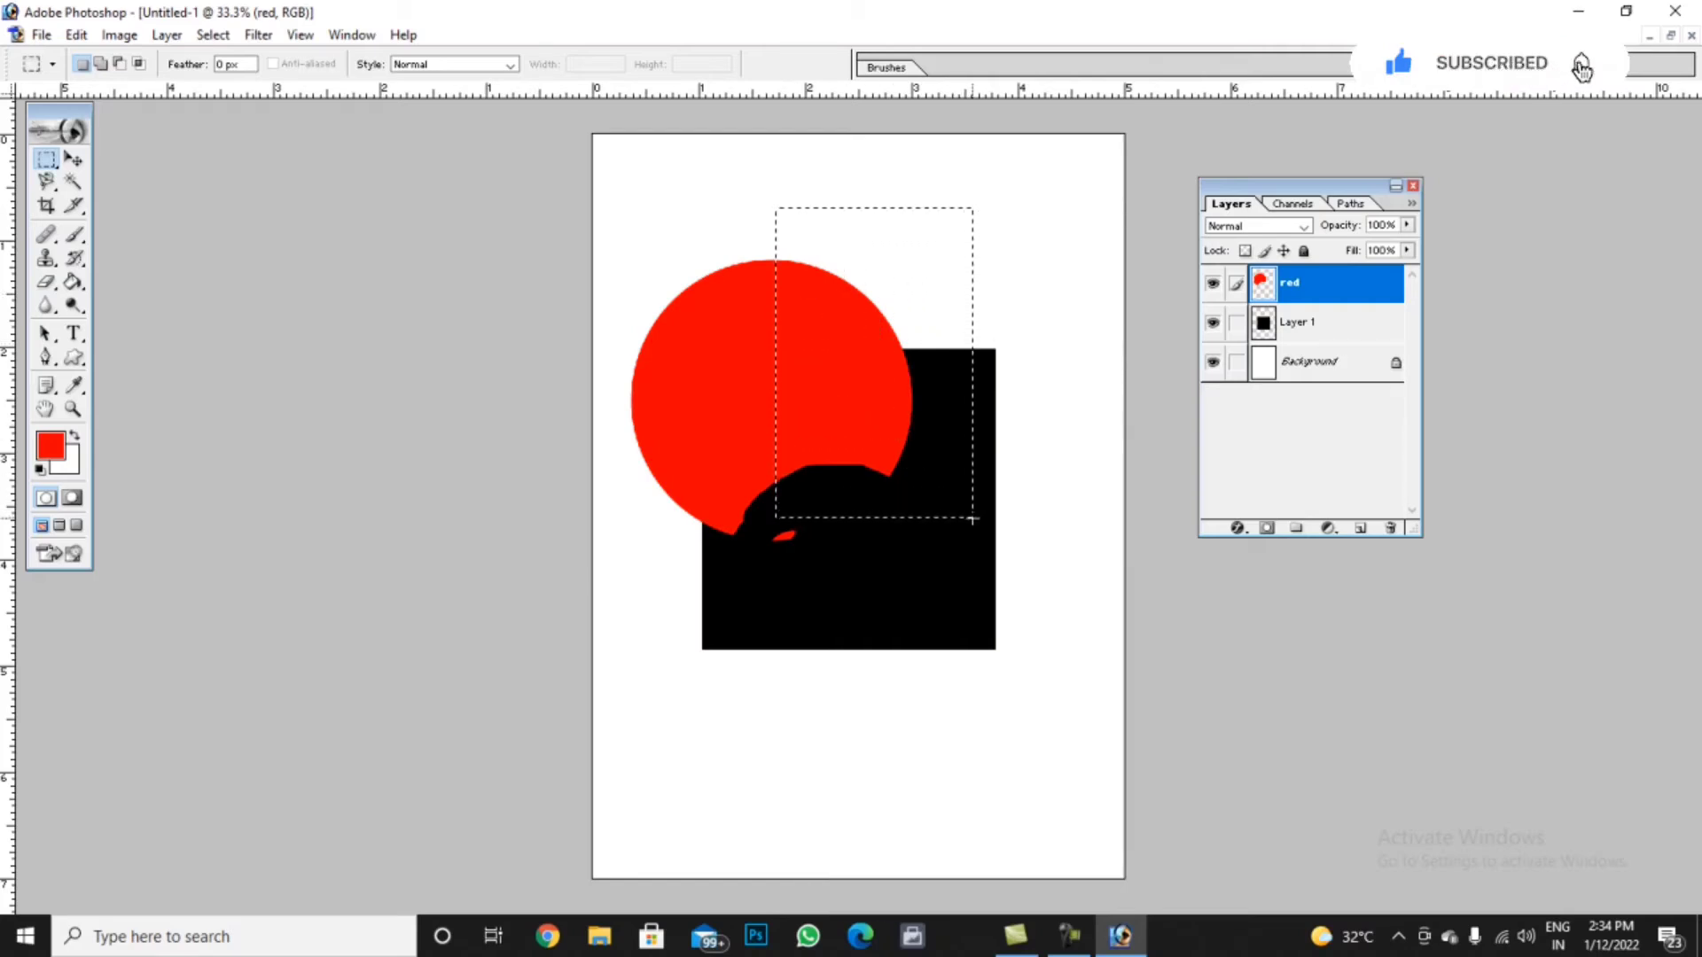
key("Delete")
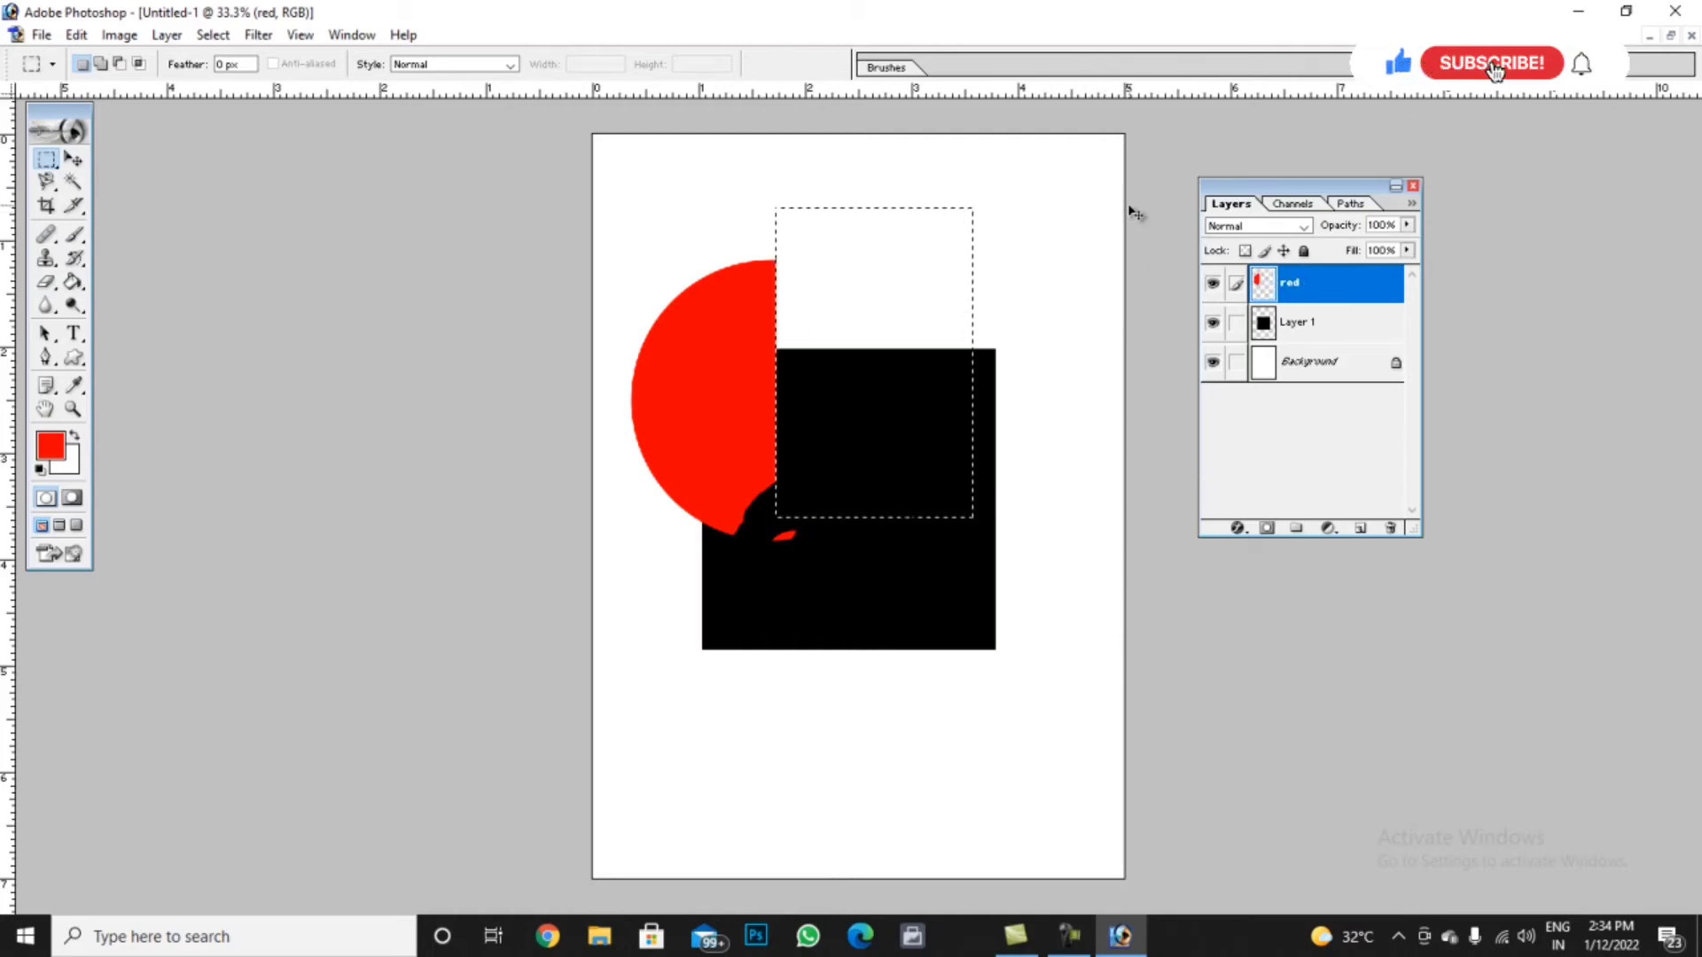
key("ctrl+d")
Undo the deletion, the eraser stroke and the moves, step by step, back to the intact red circle
key("ctrl+alt+z")
key("ctrl+alt+z")
key("ctrl+alt+z")
key("ctrl+alt+z")
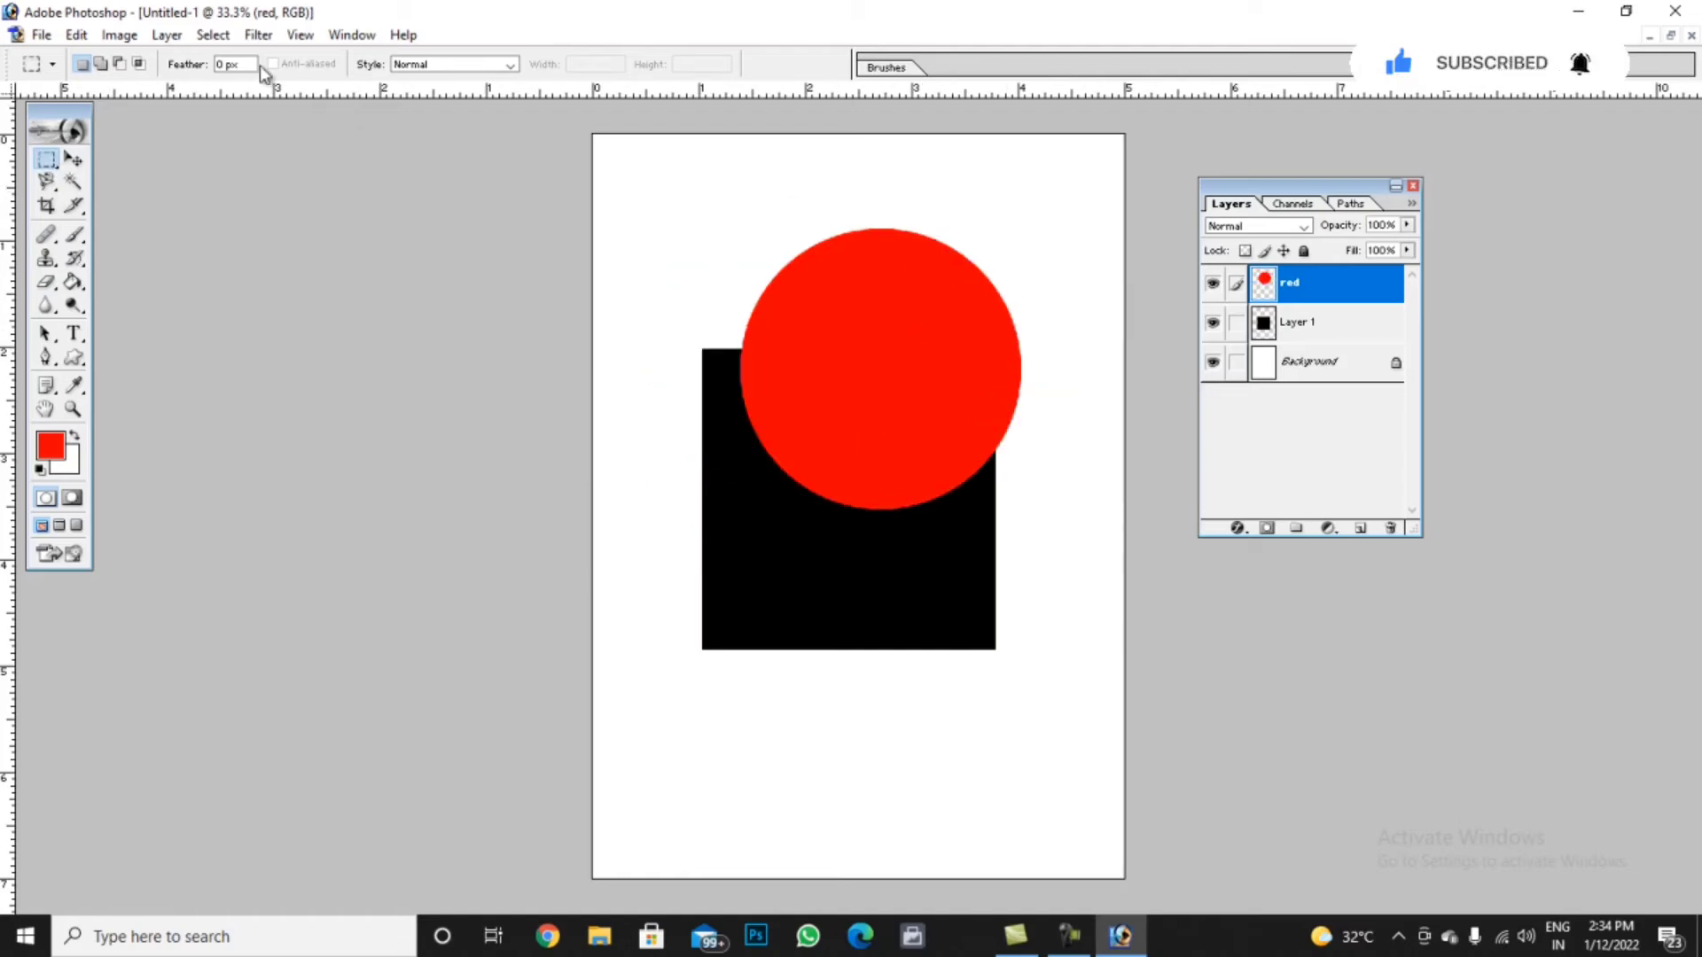
left_click(197, 40)
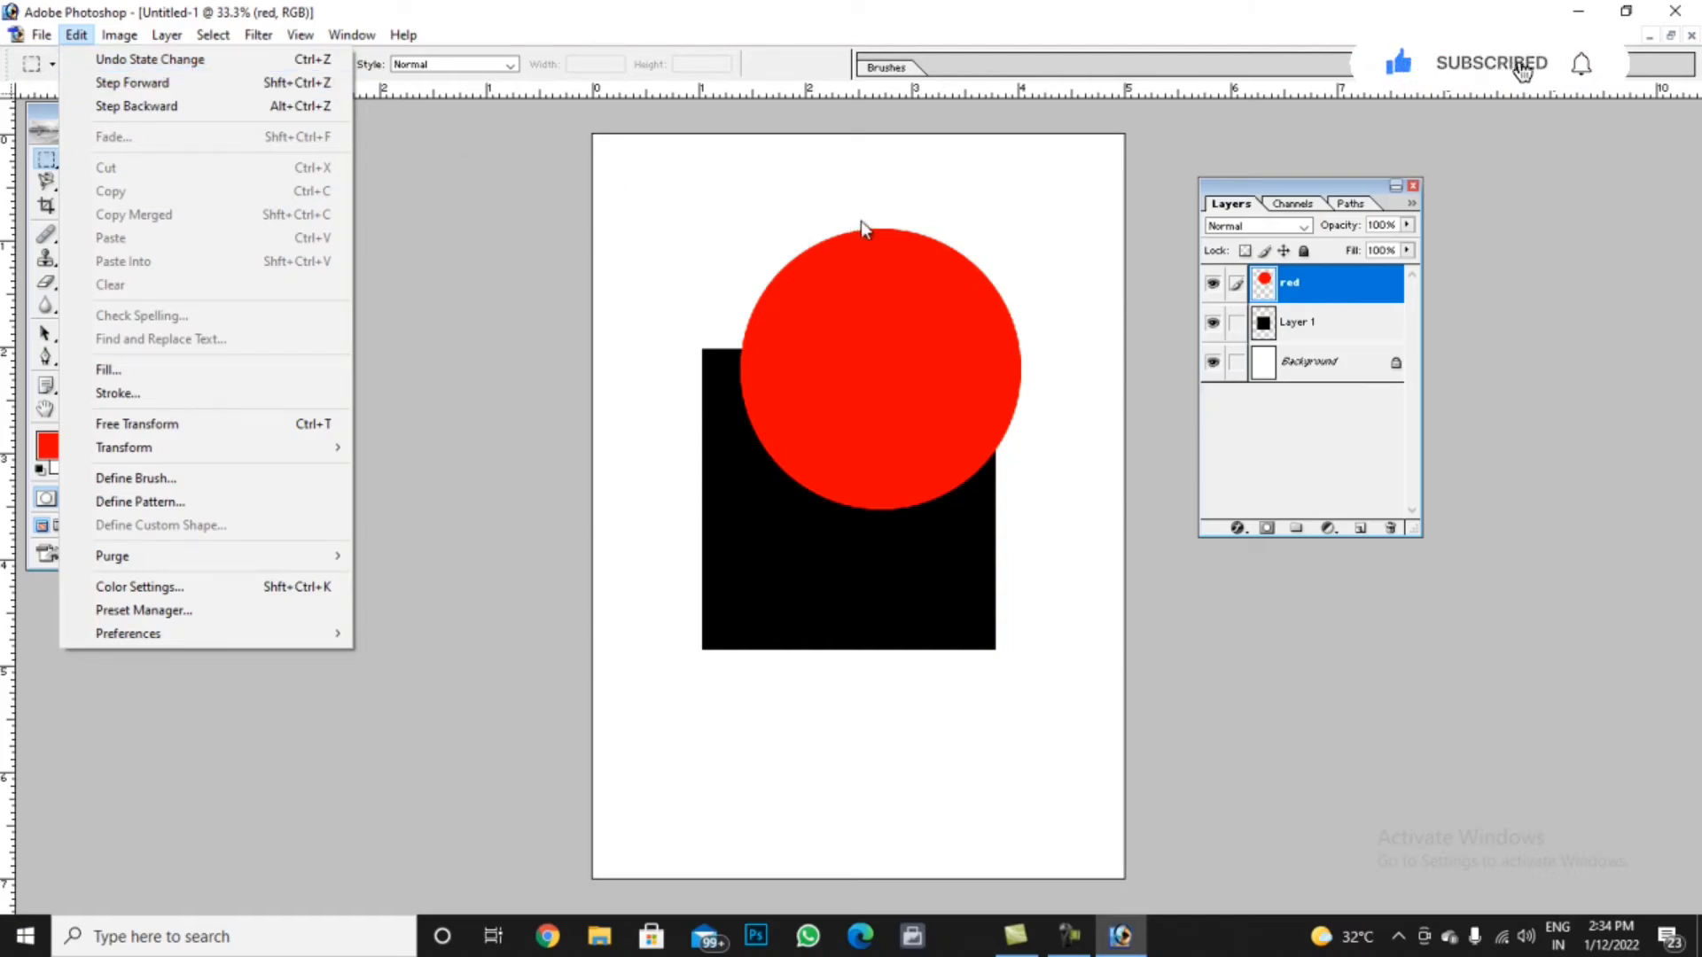
left_click(842, 206)
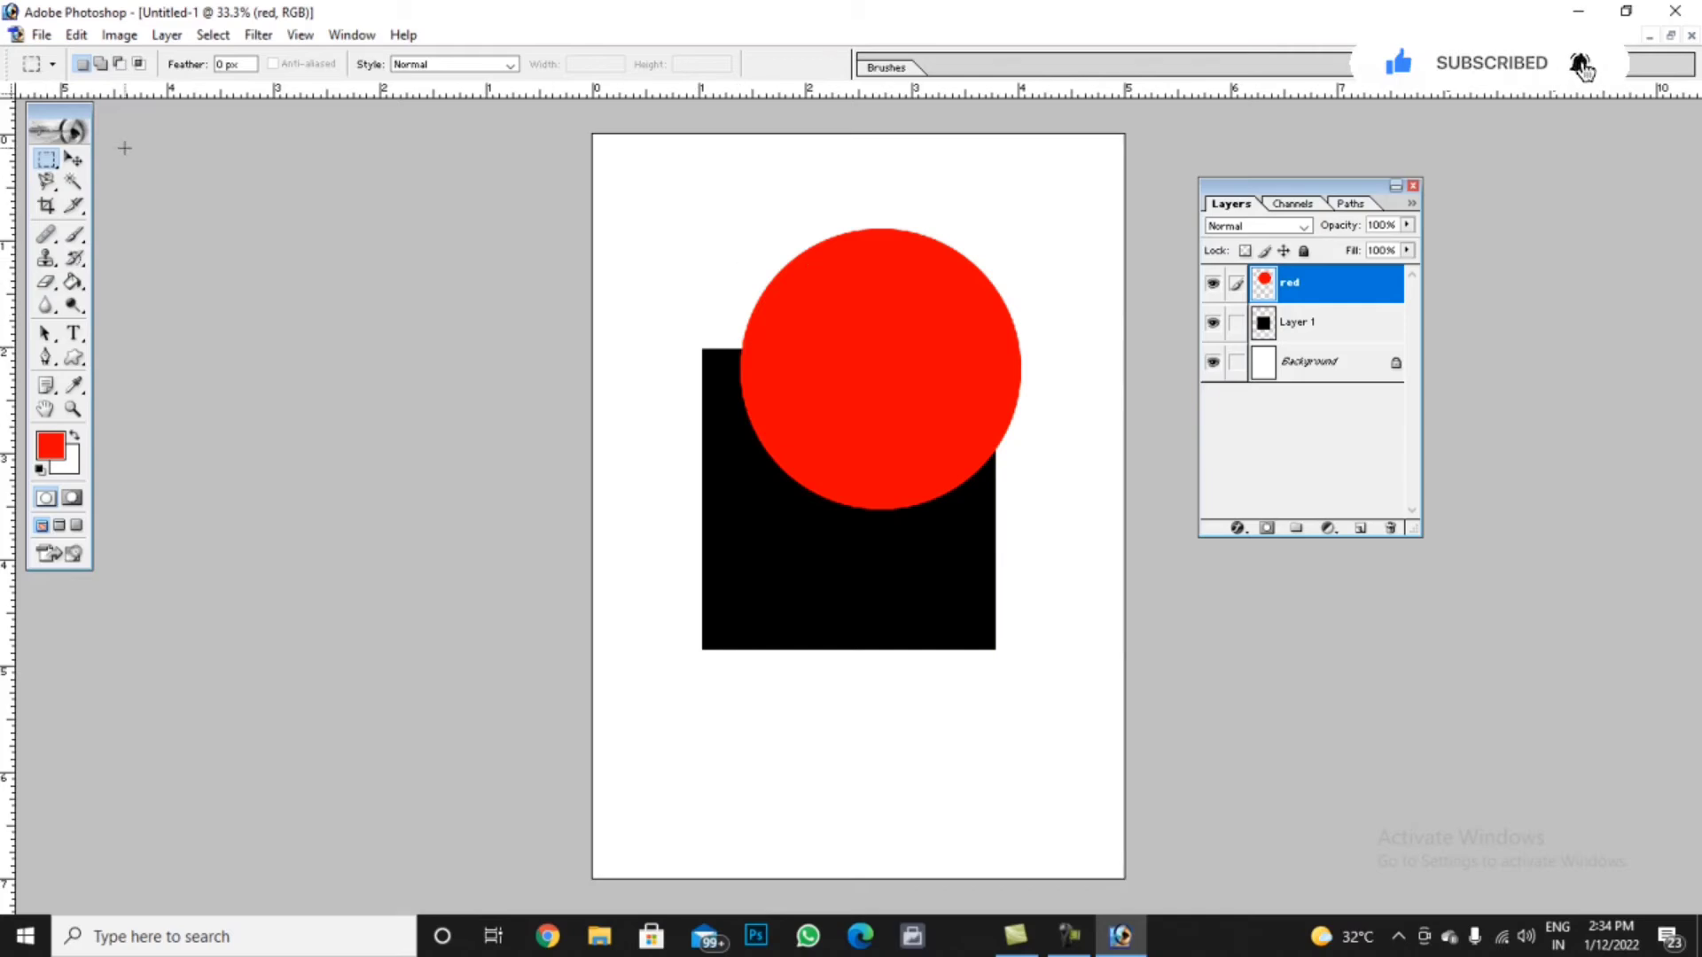
Move the red circle about 1 inch left and slightly up, then move Layer 1's black square slightly down and right
left_click(75, 159)
left_click_drag(966, 337, 857, 309)
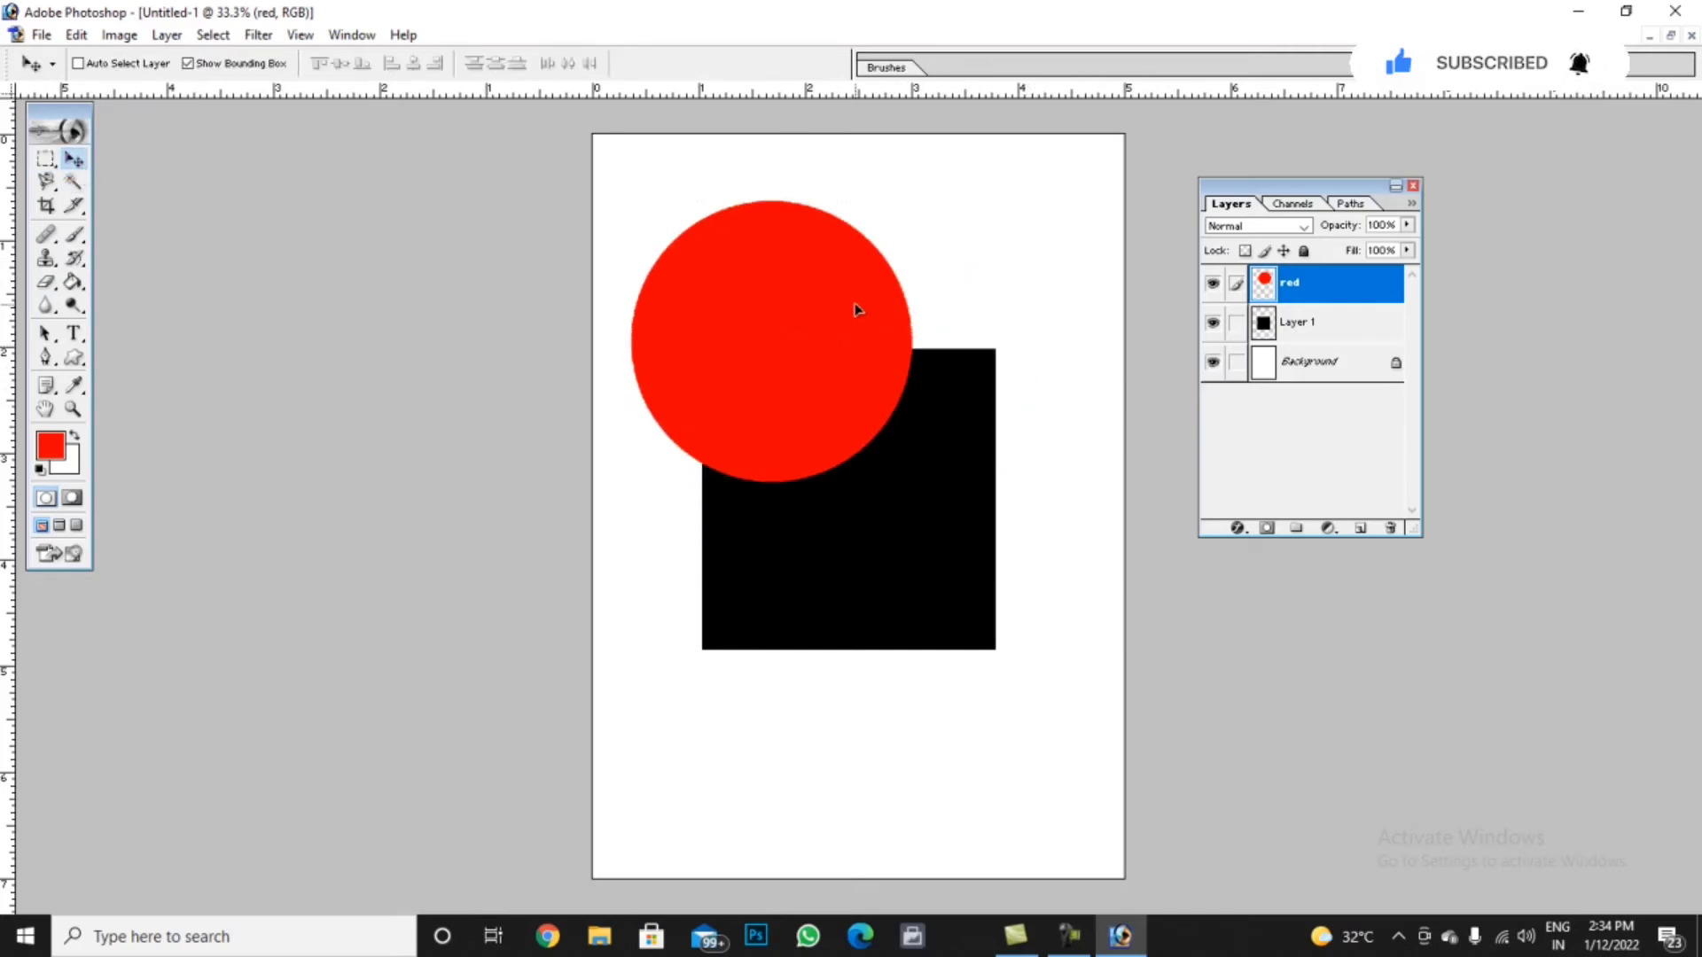
left_click(1297, 325)
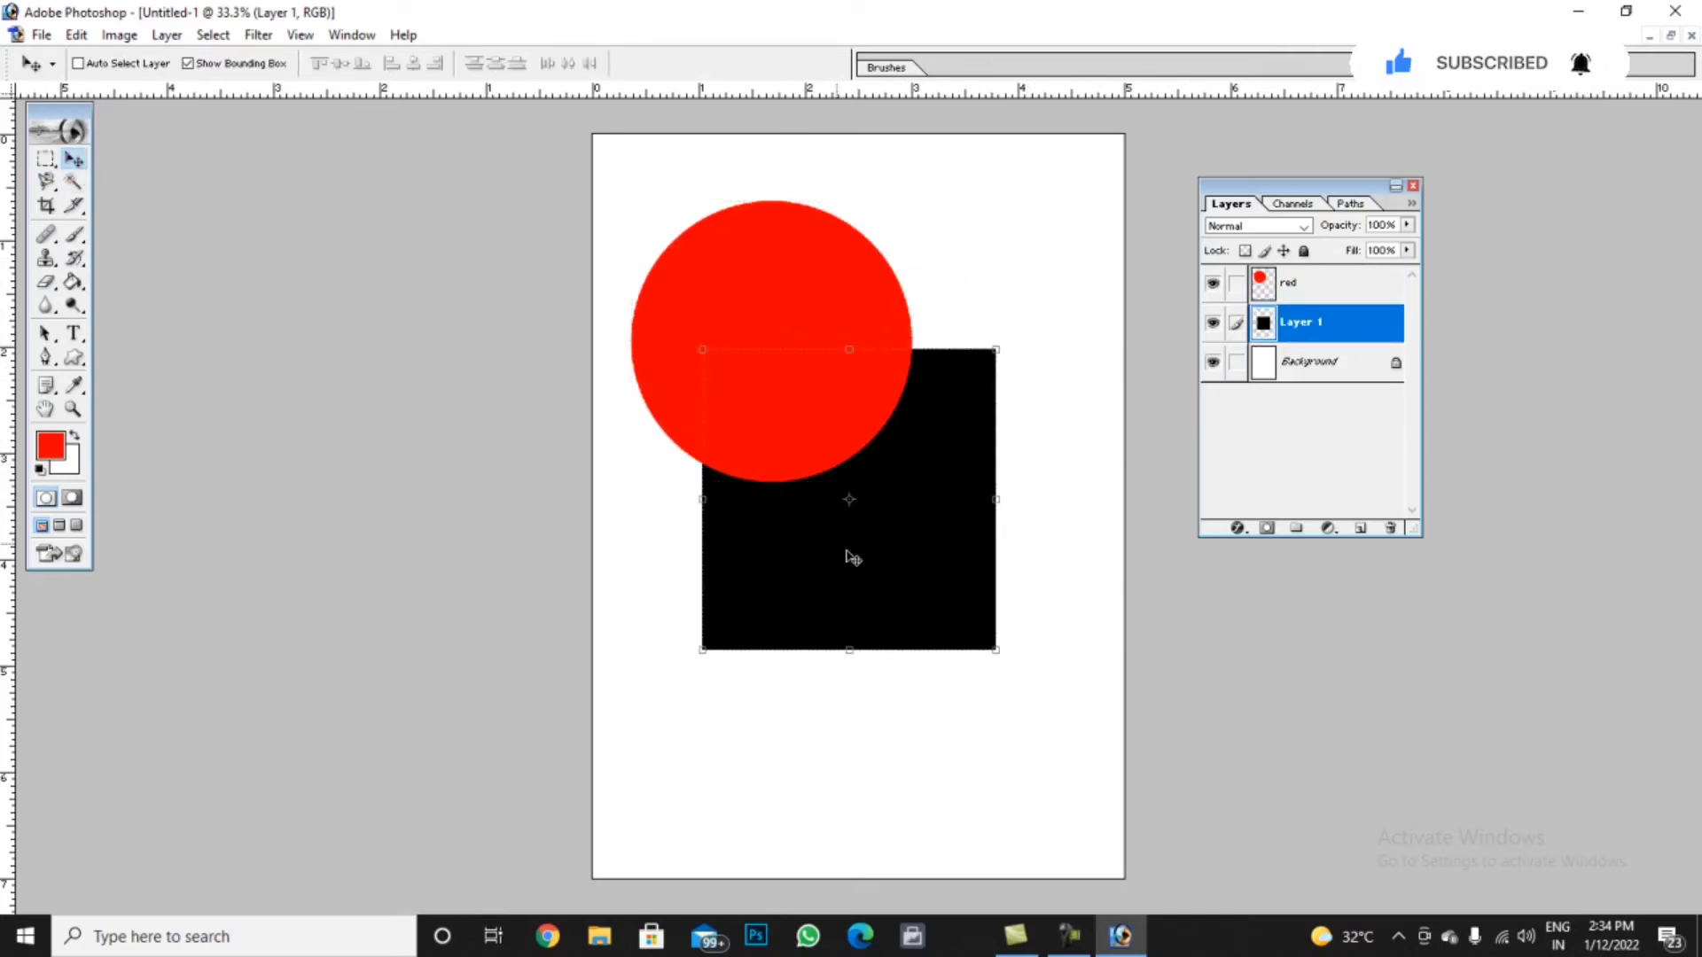
mouse_move(845, 550)
left_mouse_down()
mouse_move(932, 333)
mouse_move(874, 687)
mouse_move(773, 545)
mouse_move(930, 423)
mouse_move(934, 535)
mouse_move(772, 562)
mouse_move(794, 425)
mouse_move(990, 517)
mouse_move(789, 654)
mouse_move(849, 581)
left_mouse_up()
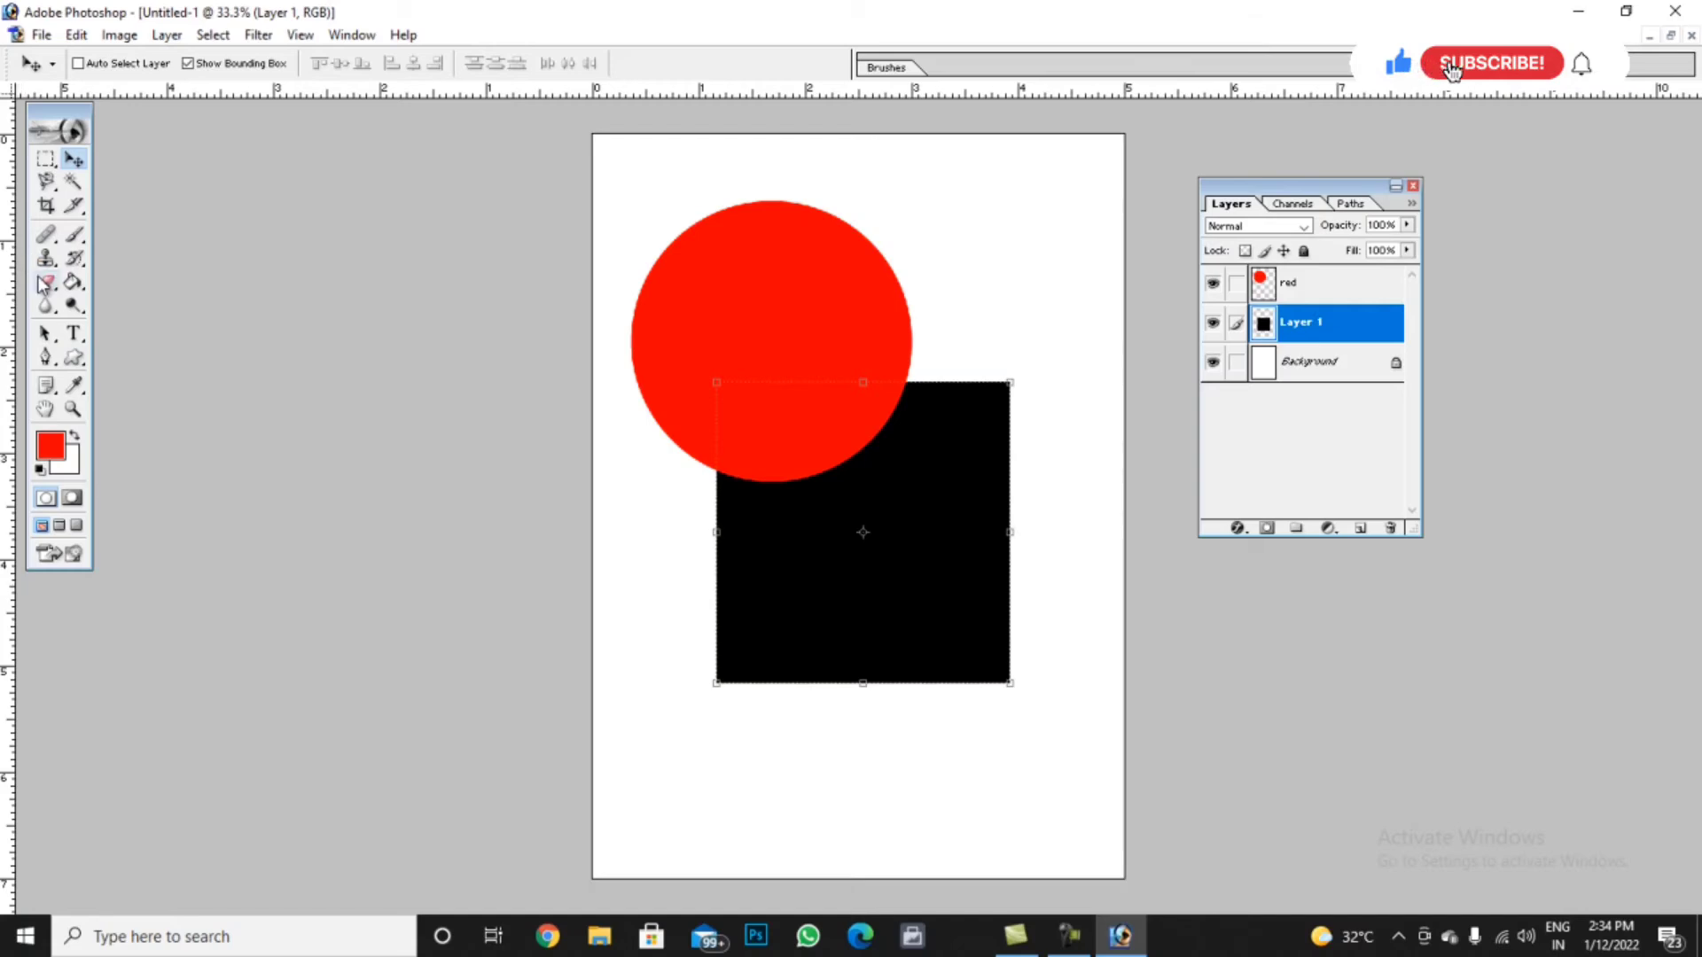
Erase rough strokes across the left part of the black square on Layer 1 with the 90-pixel Eraser
left_click(44, 282)
mouse_move(885, 494)
left_mouse_down()
mouse_move(722, 573)
mouse_move(723, 665)
left_mouse_up()
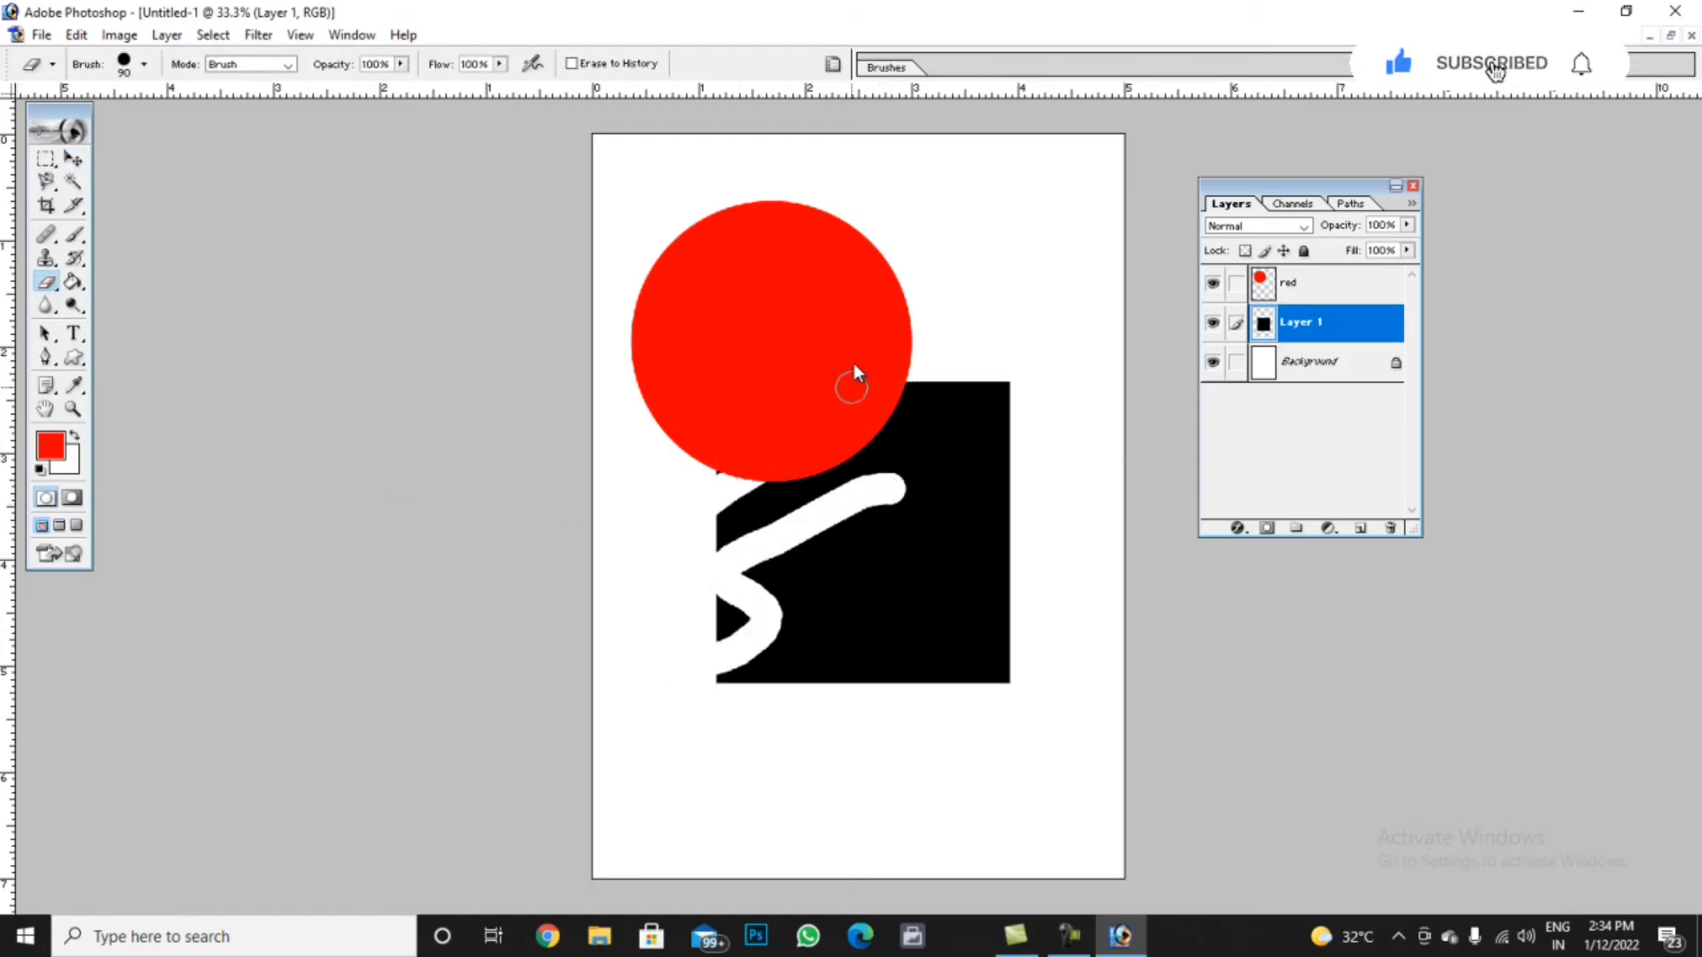
mouse_move(854, 363)
left_mouse_down()
mouse_move(817, 508)
mouse_move(888, 411)
mouse_move(858, 509)
left_mouse_up()
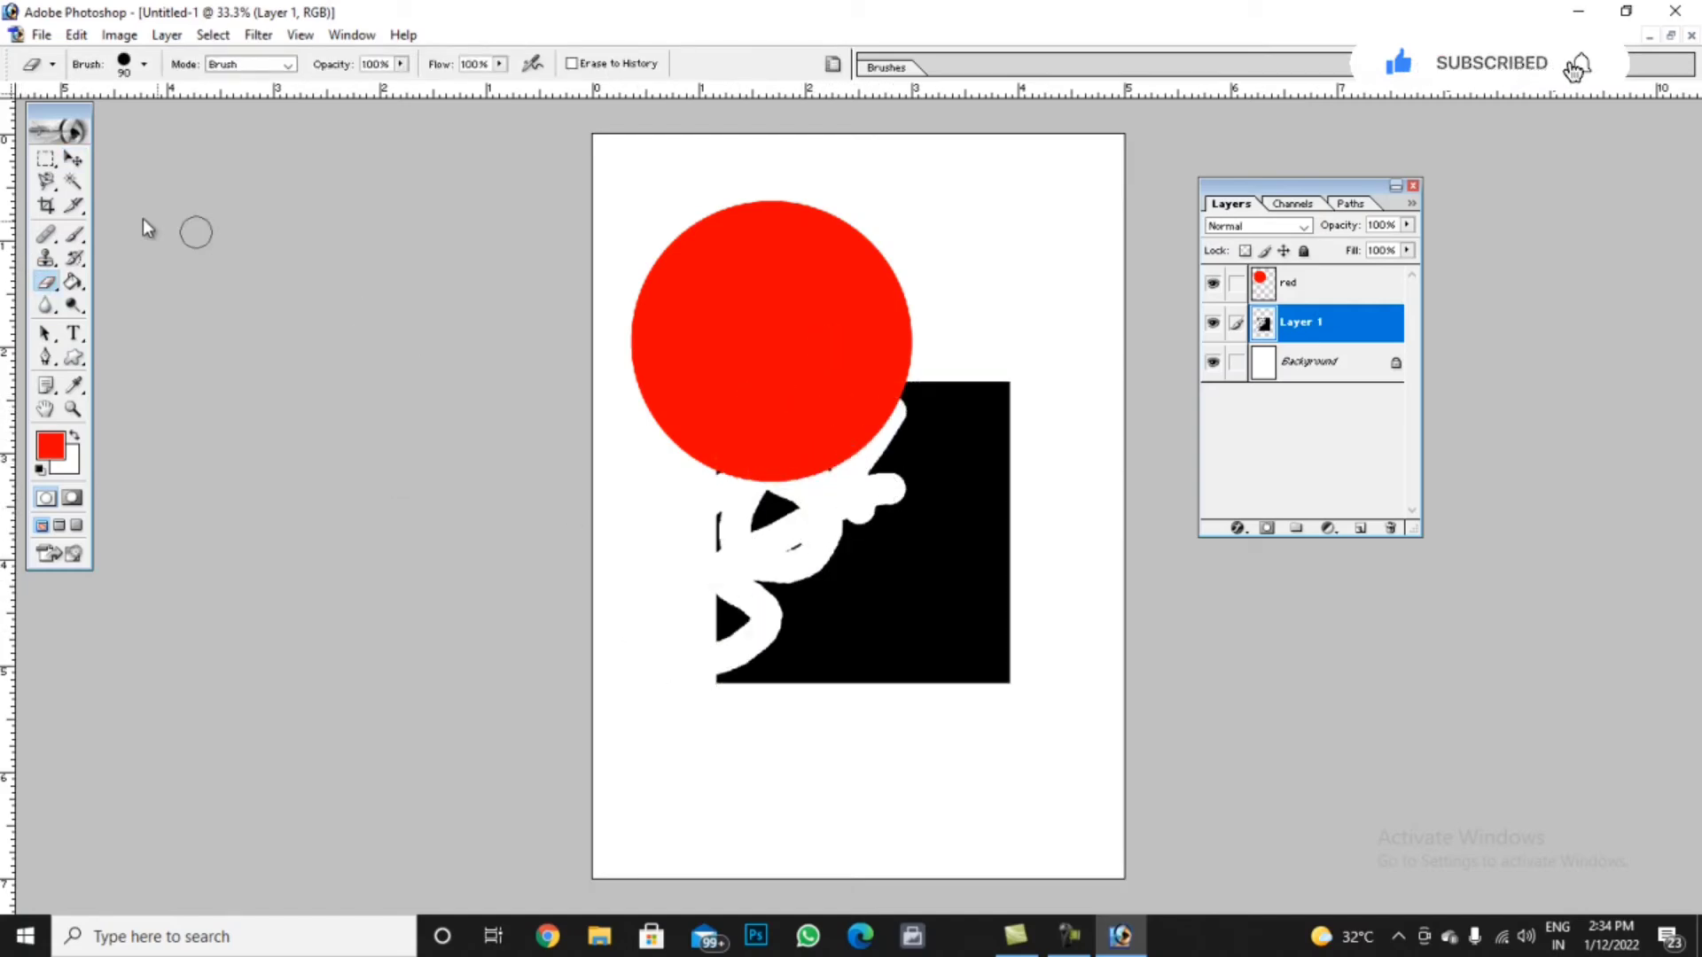
Move the partly erased black square to just below the red circle, and shift the Layers palette farther from the page
left_click(73, 160)
mouse_move(931, 571)
left_mouse_down()
mouse_move(960, 662)
mouse_move(968, 573)
left_mouse_up()
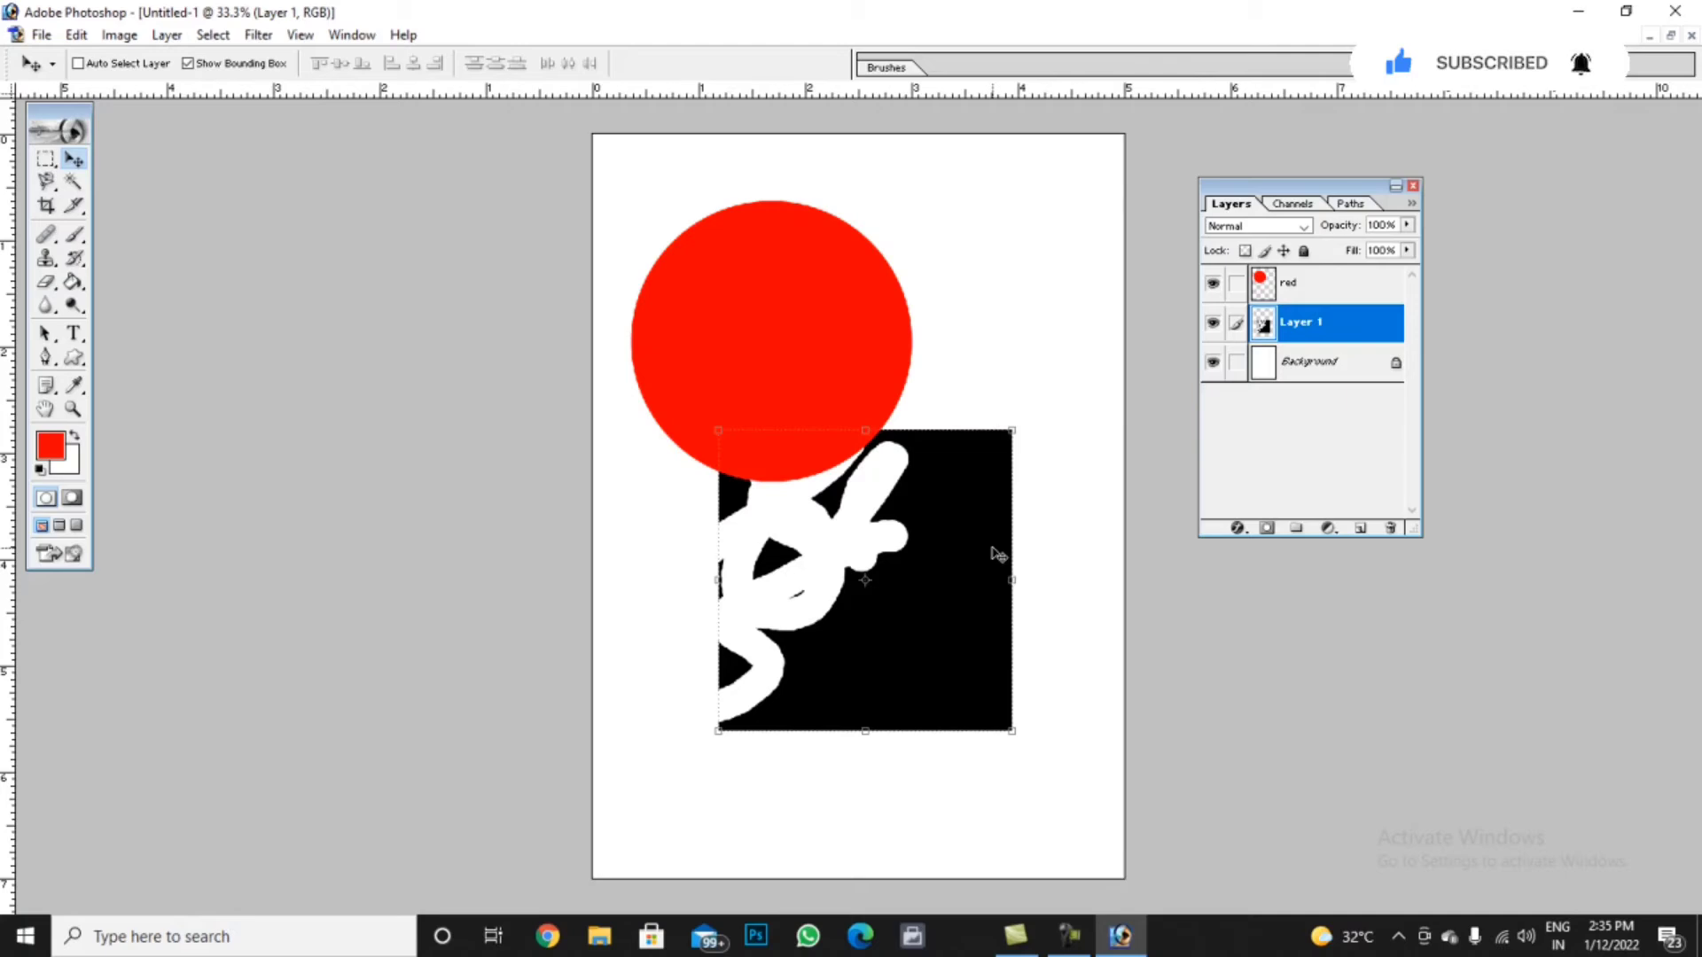
left_click_drag(1259, 189, 1346, 183)
left_click_drag(931, 540, 962, 513)
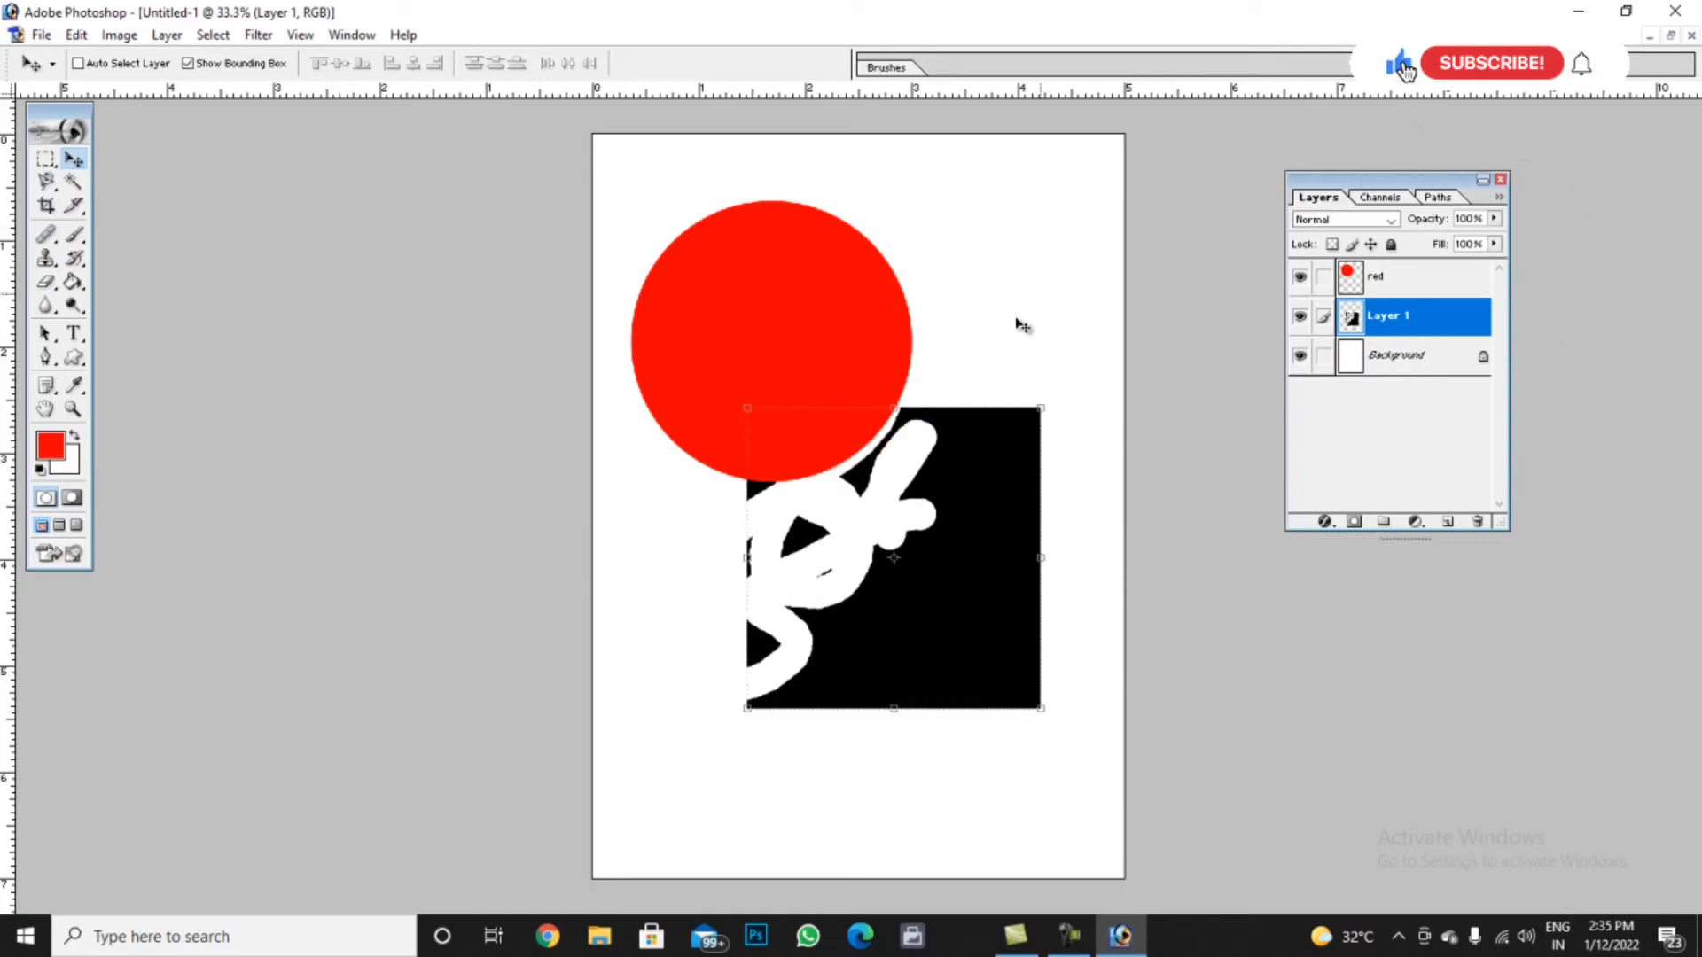
left_click_drag(1018, 562, 983, 642)
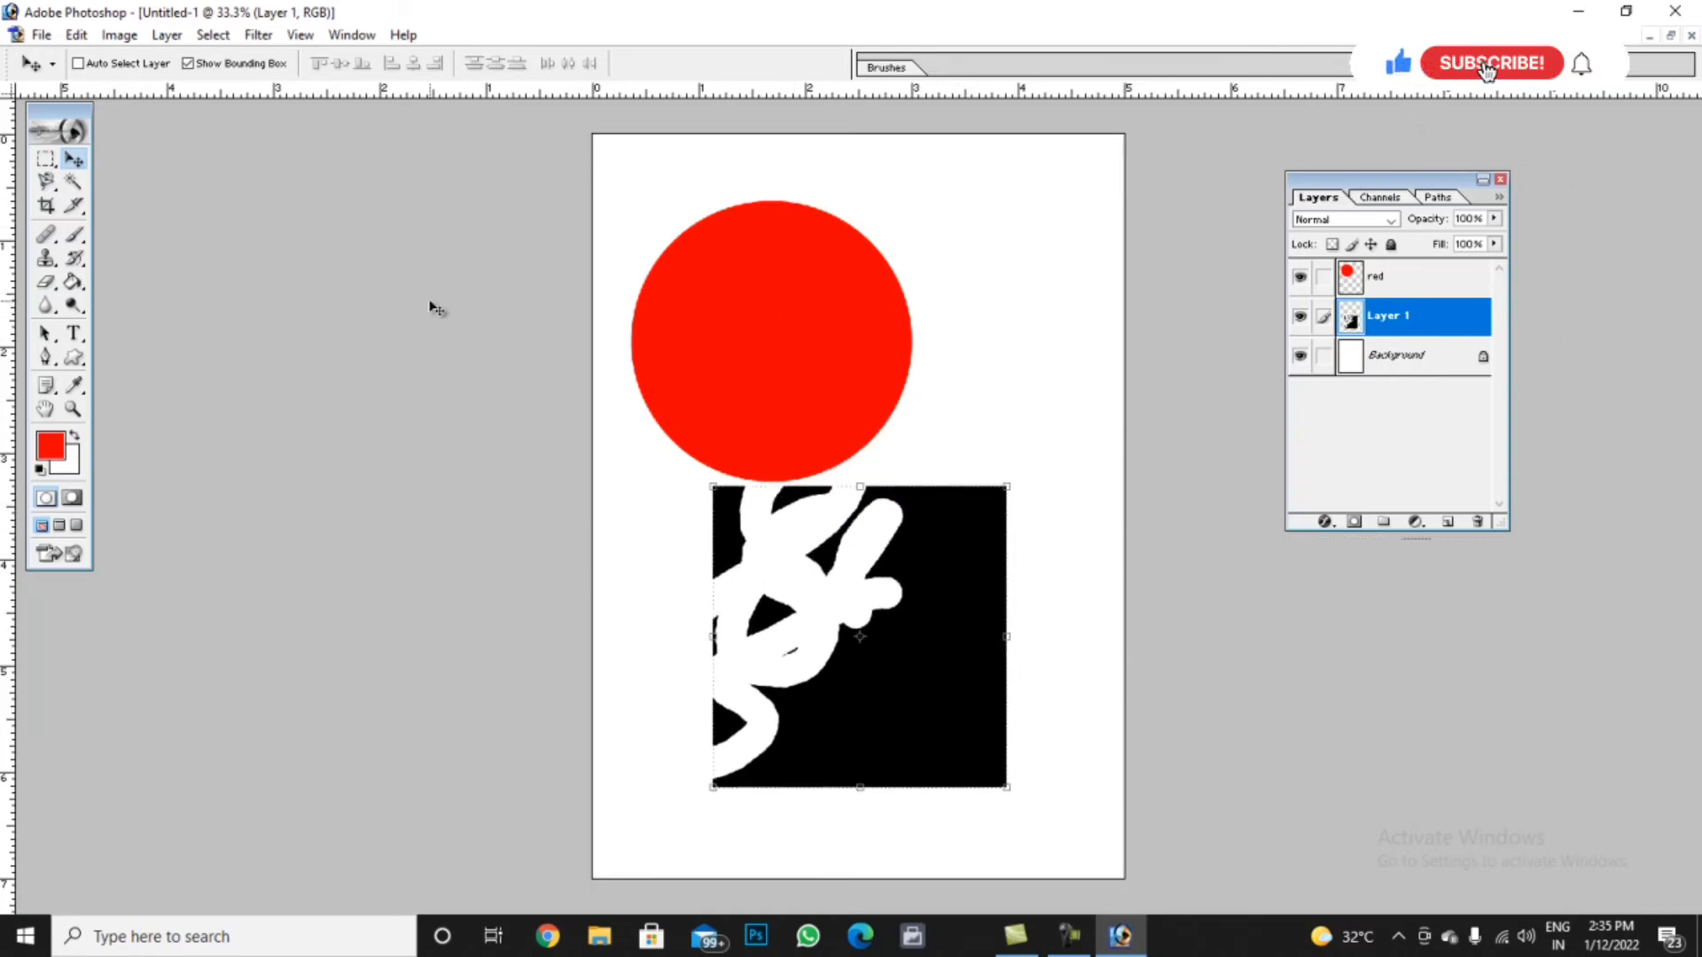
Activate the Rectangular Marquee tool, place the untitled document's window close beside the toolbox, and start opening an image file
left_click(45, 158)
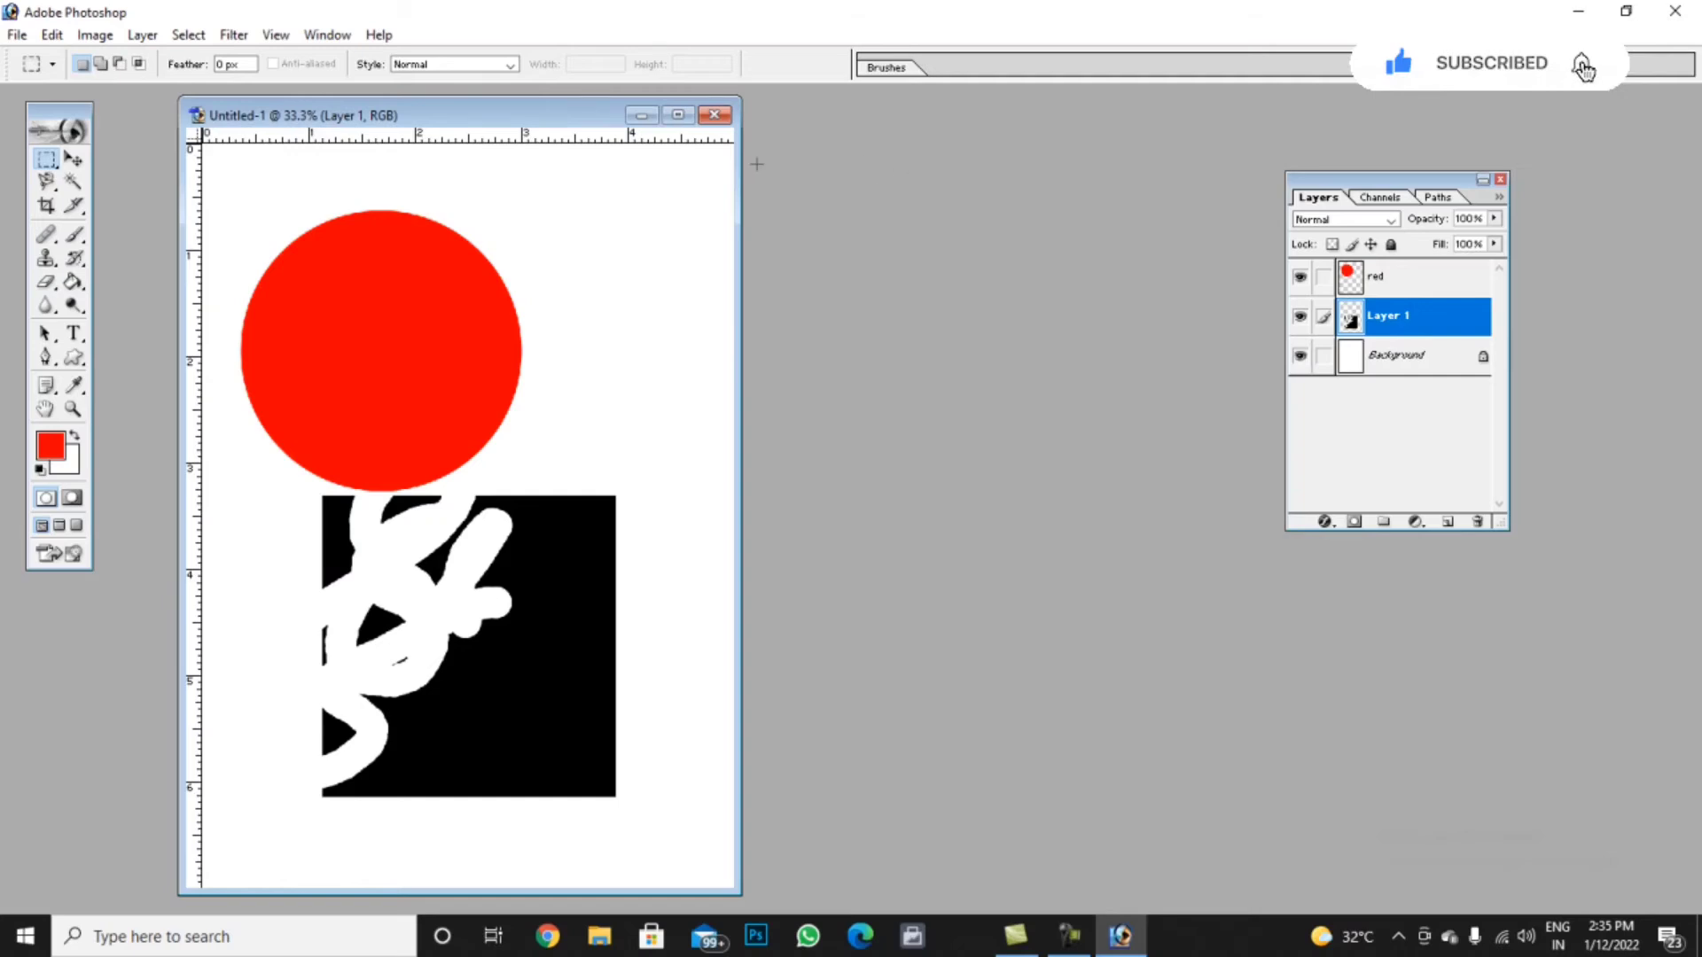
left_click_drag(514, 121, 466, 106)
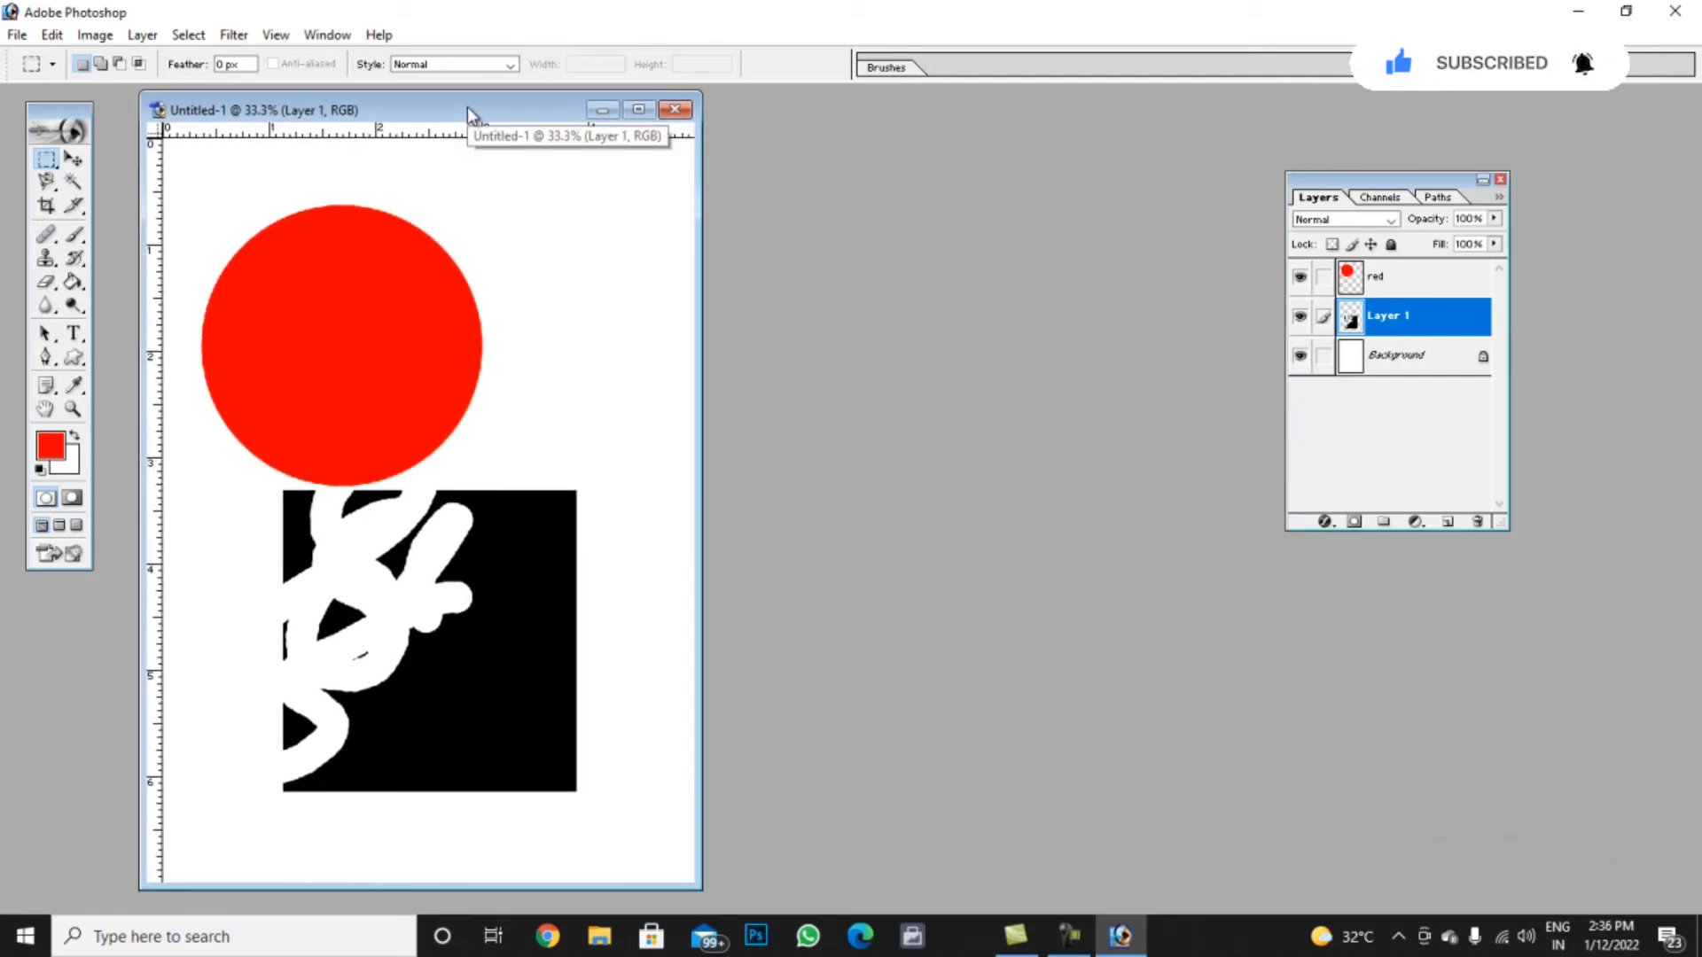
left_click(17, 36)
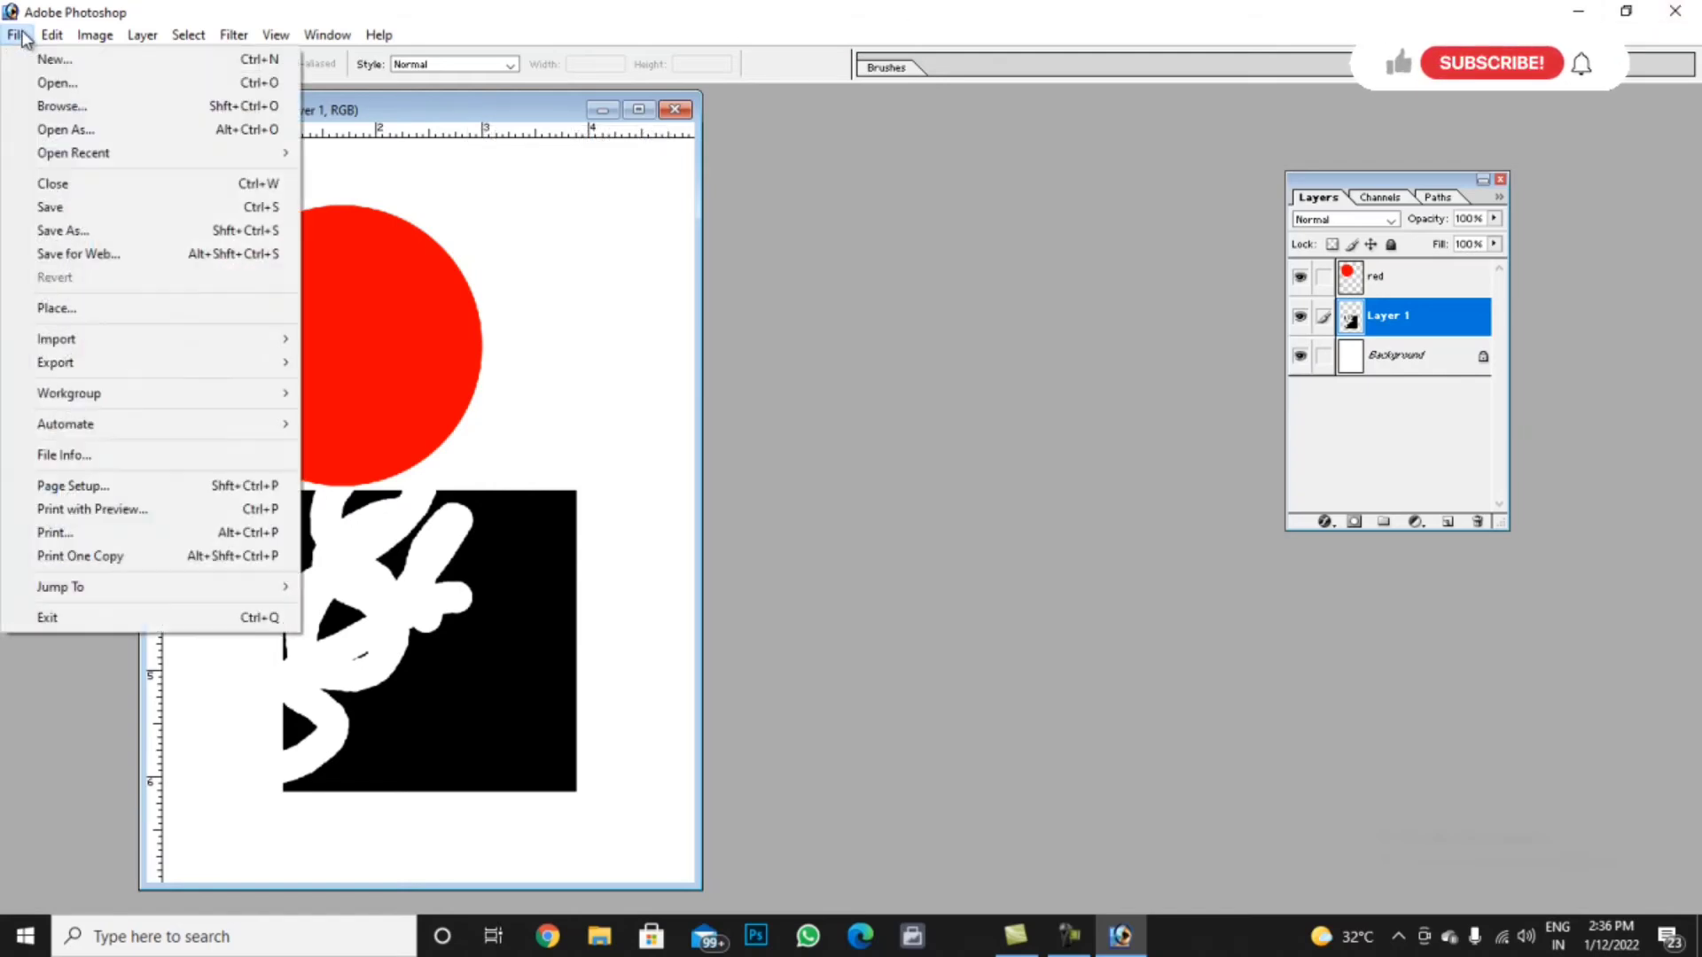
left_click(39, 83)
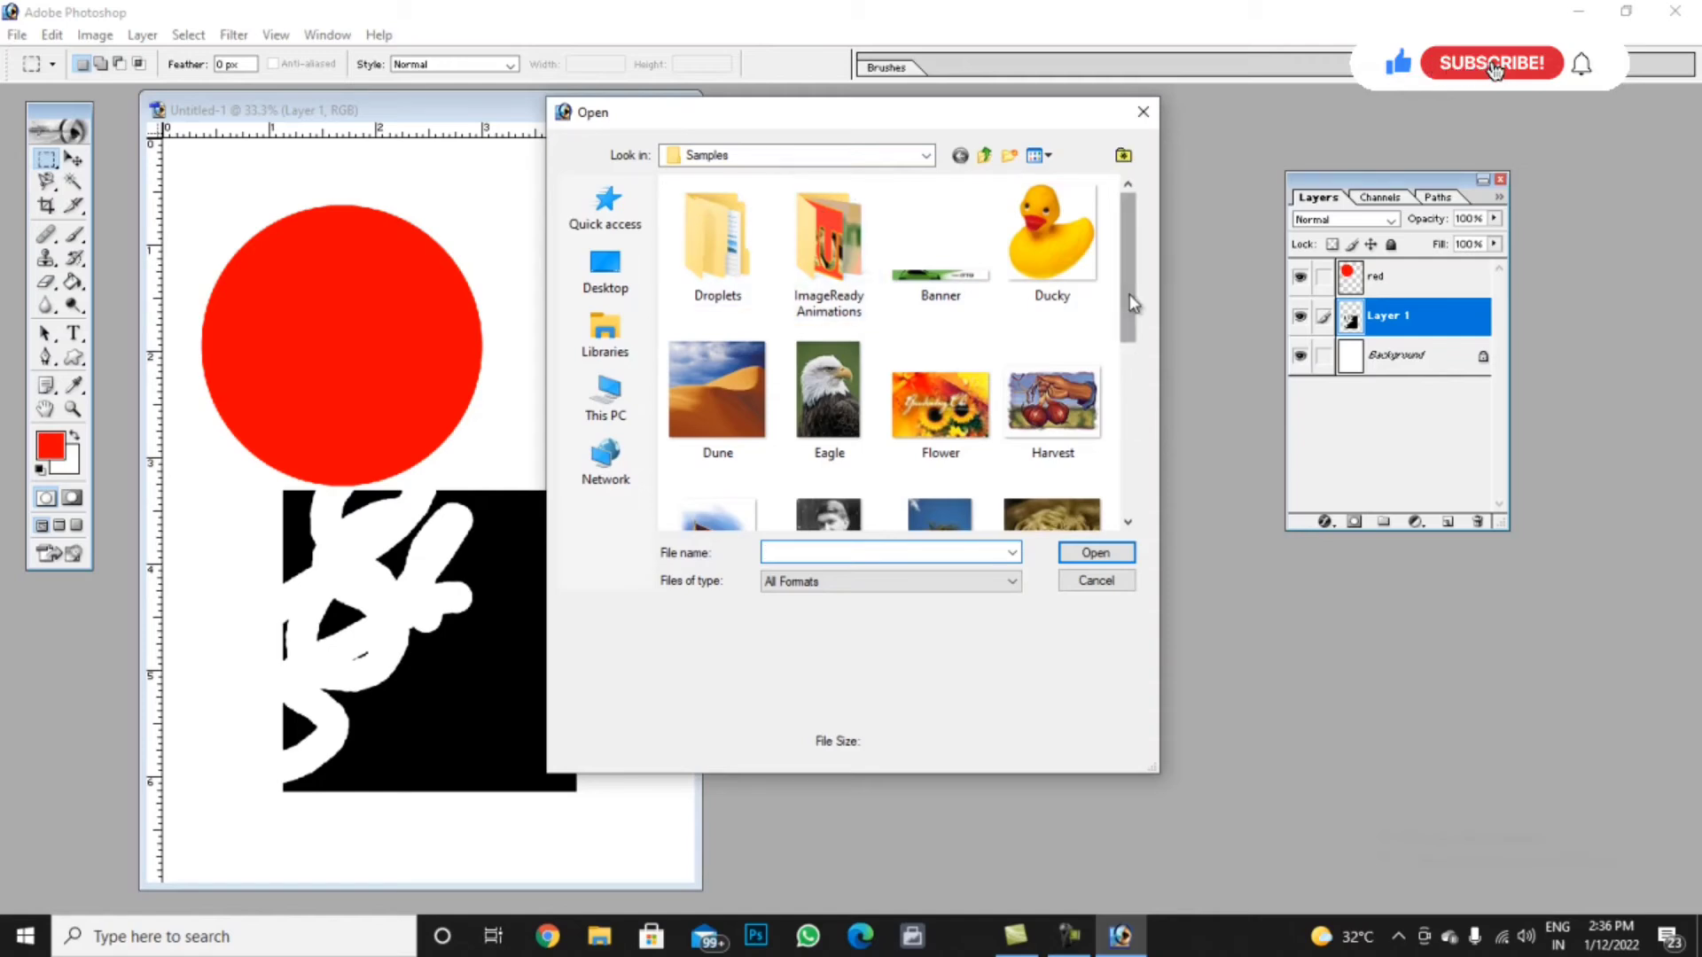
left_click_drag(1130, 287, 1125, 328)
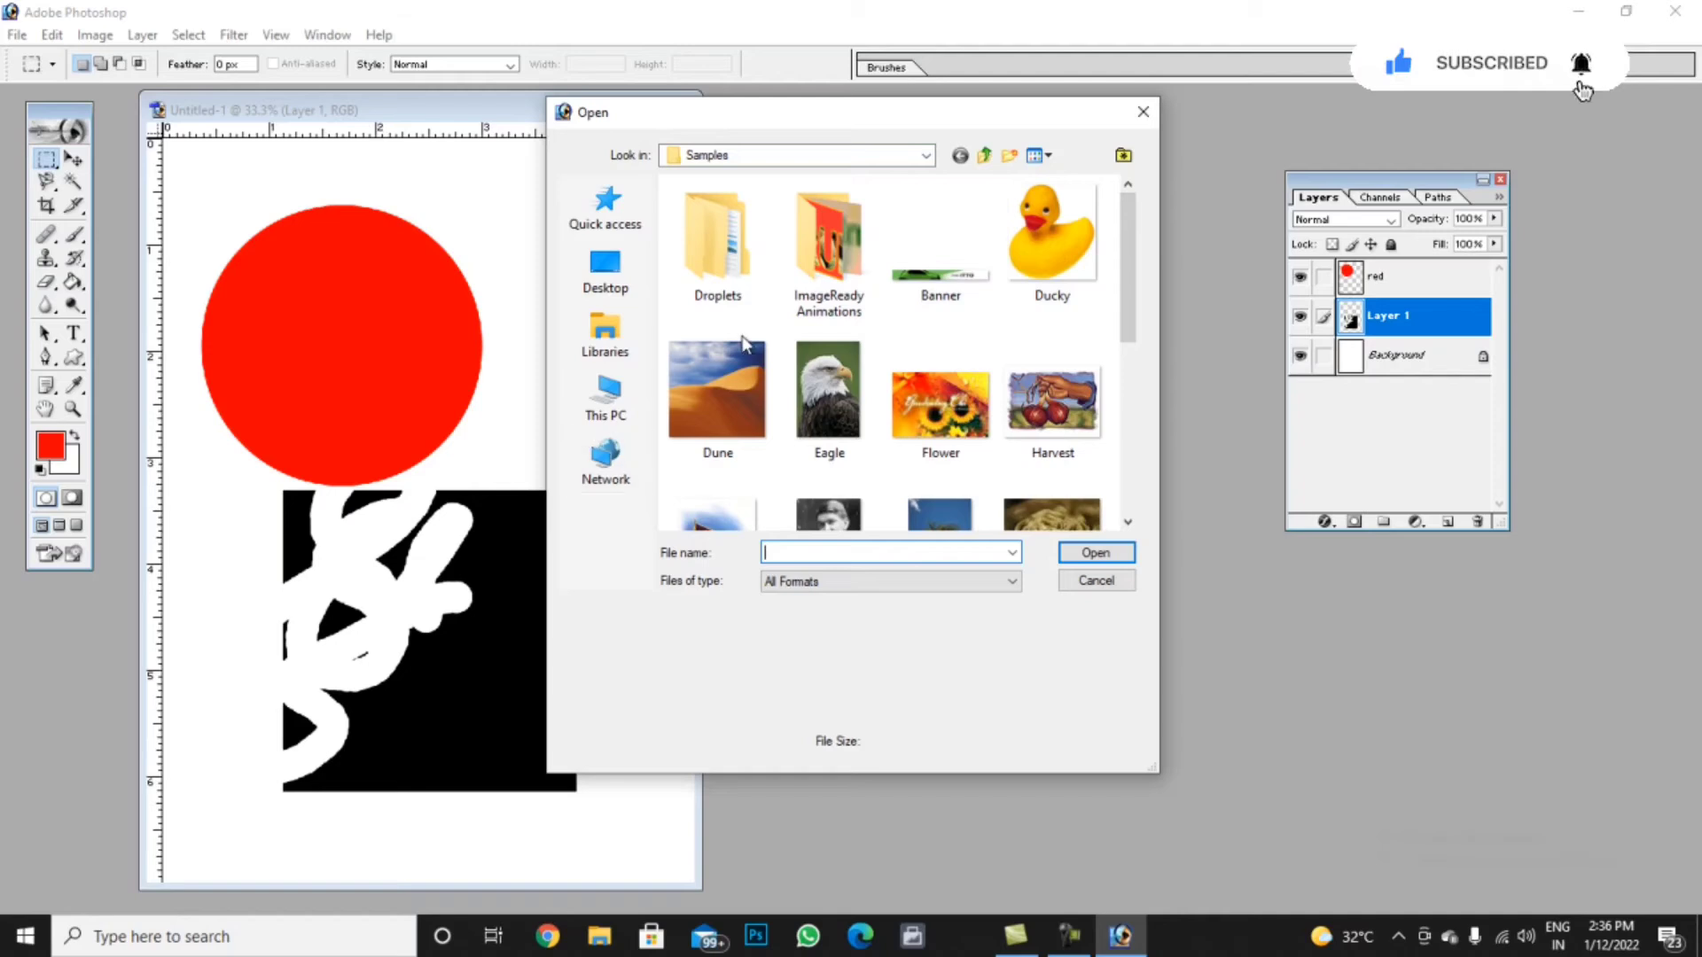
Look through the folders and drives under This PC, including Local Disk (C:), in the Open dialog
left_click(927, 156)
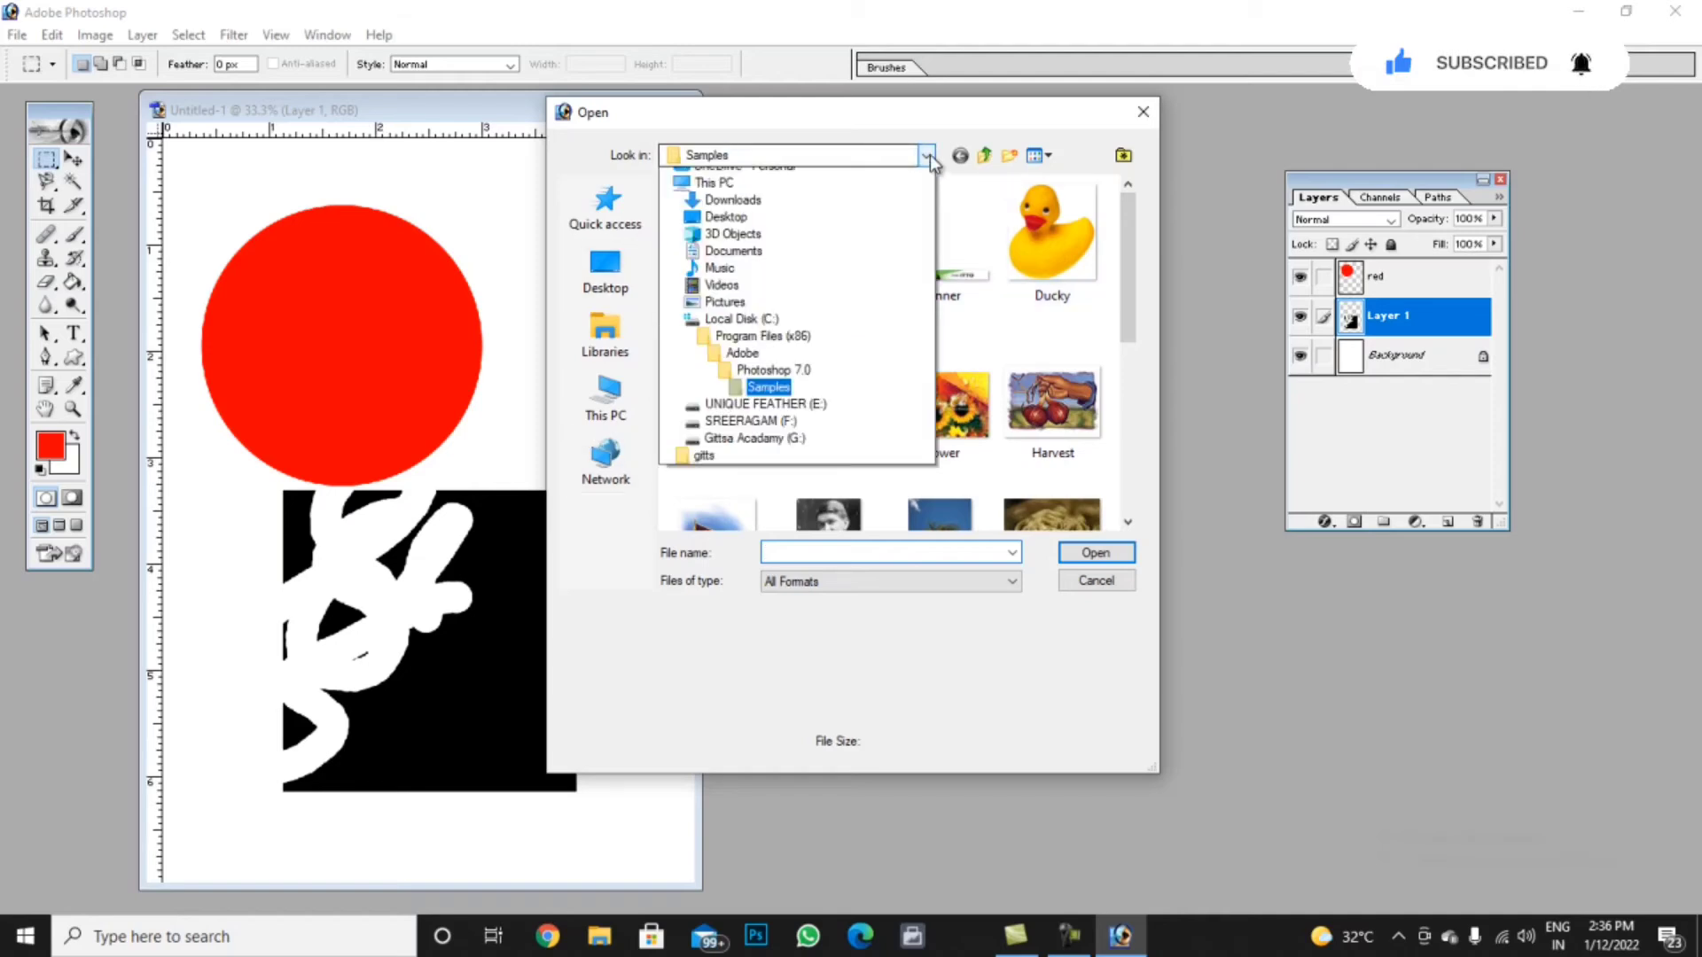
left_click(929, 156)
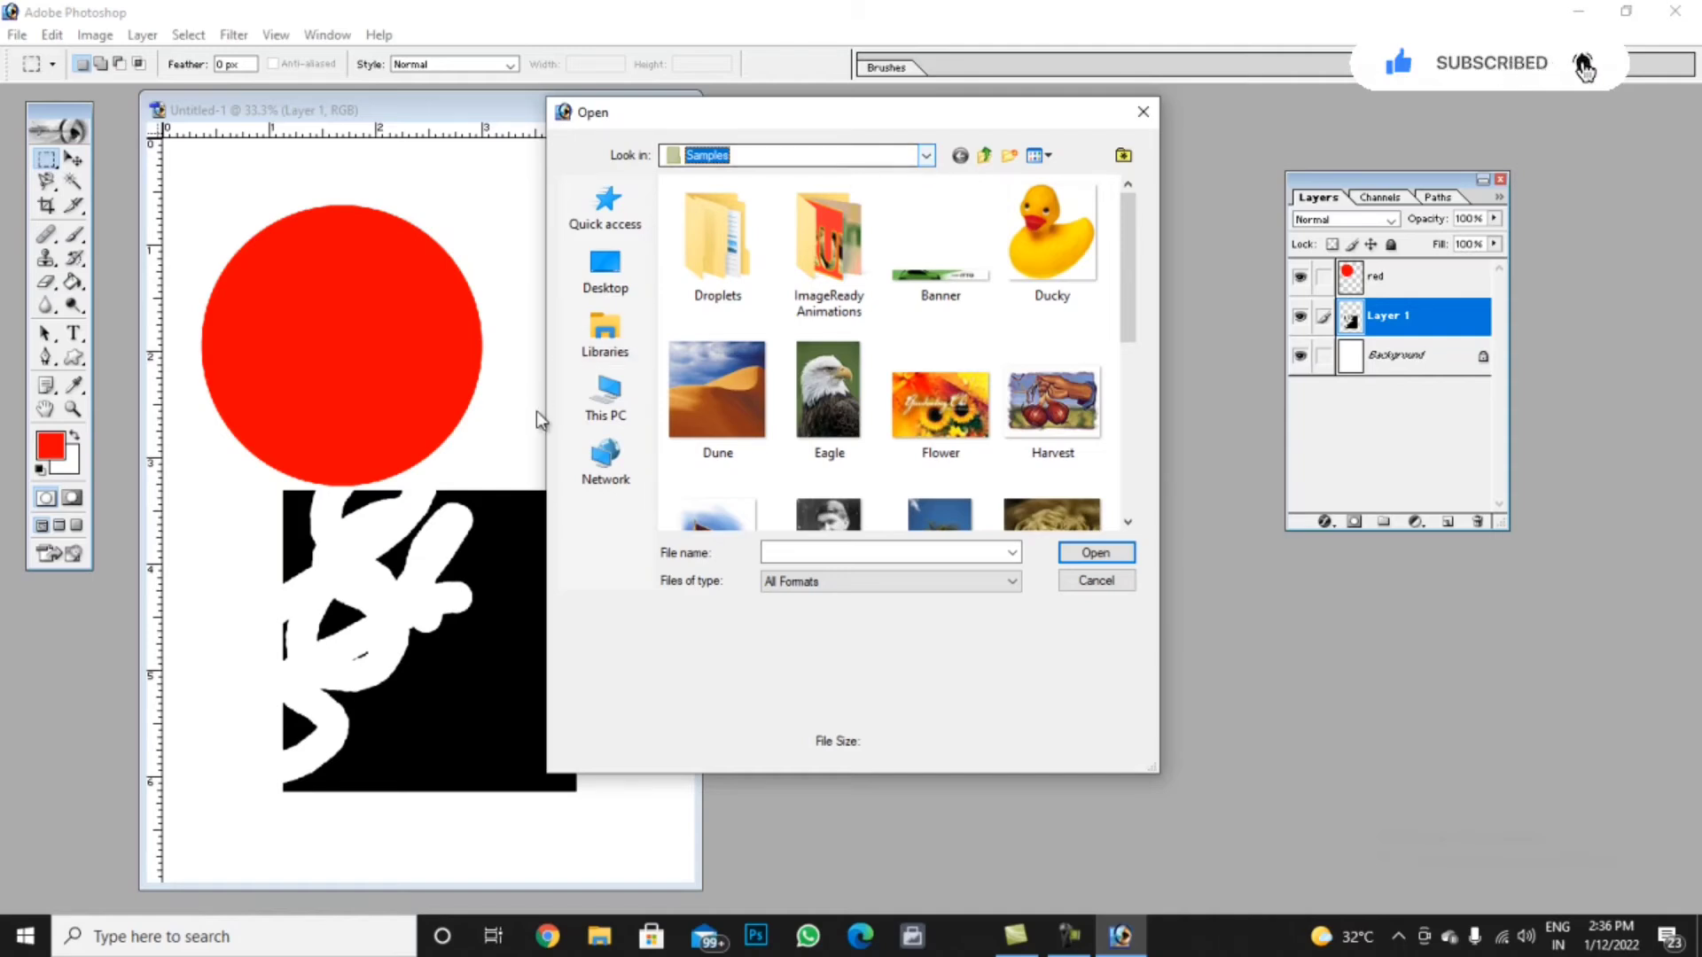
left_click(607, 405)
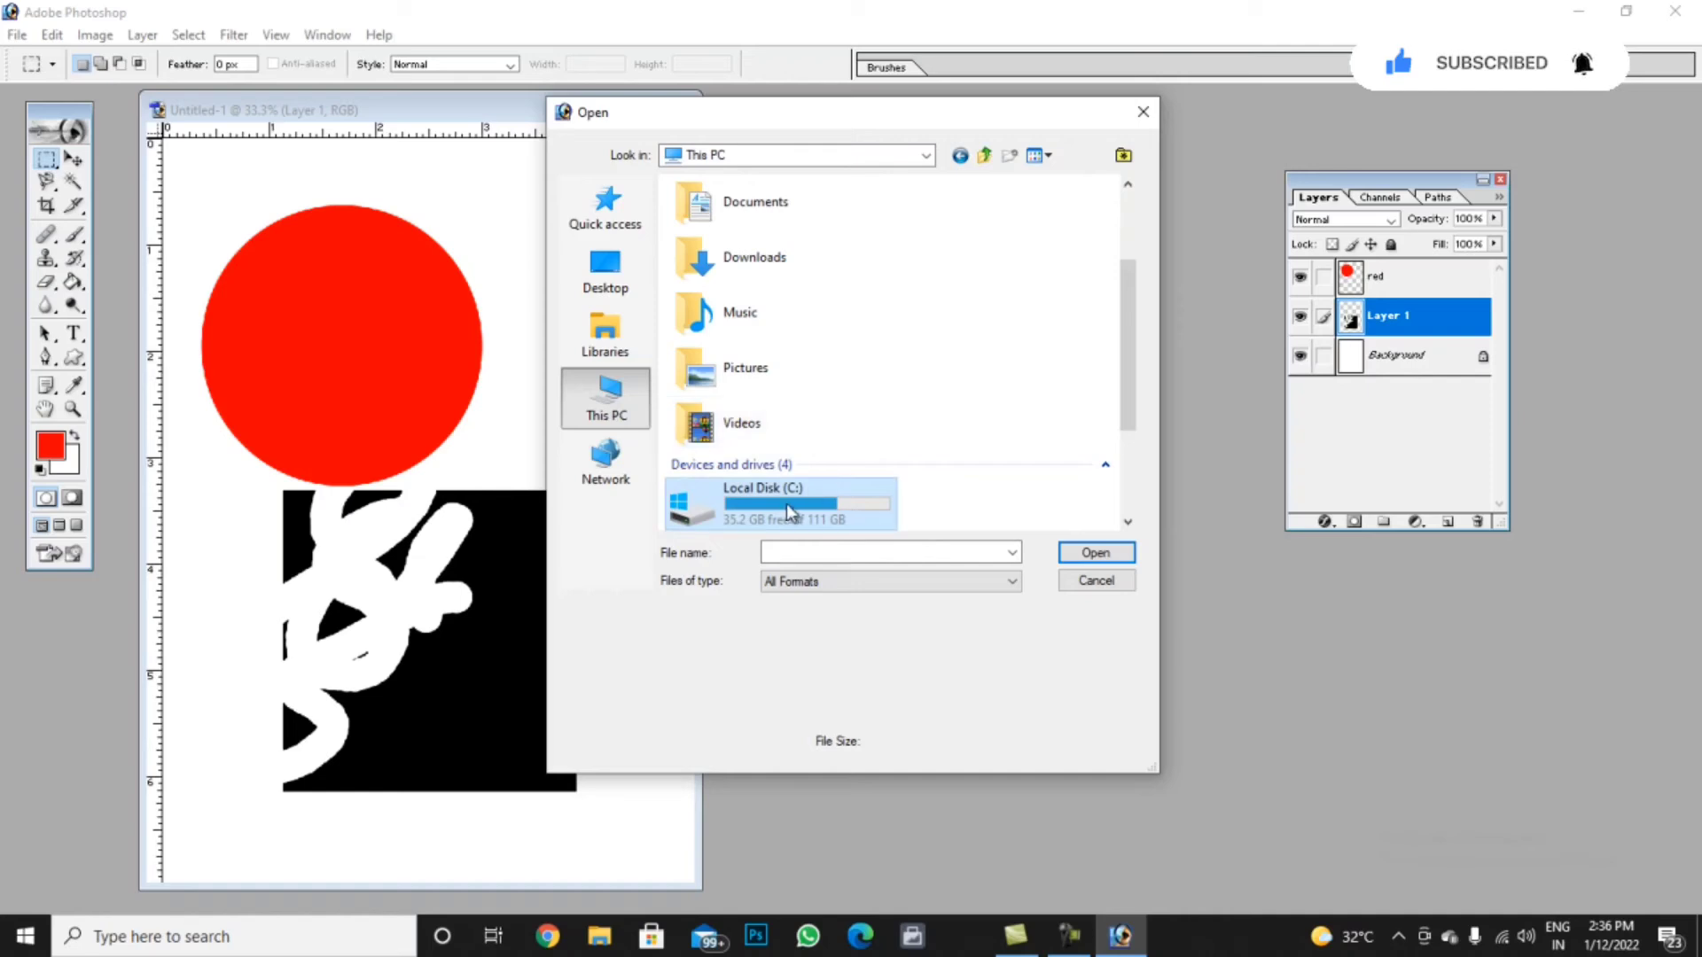
double_click(785, 498)
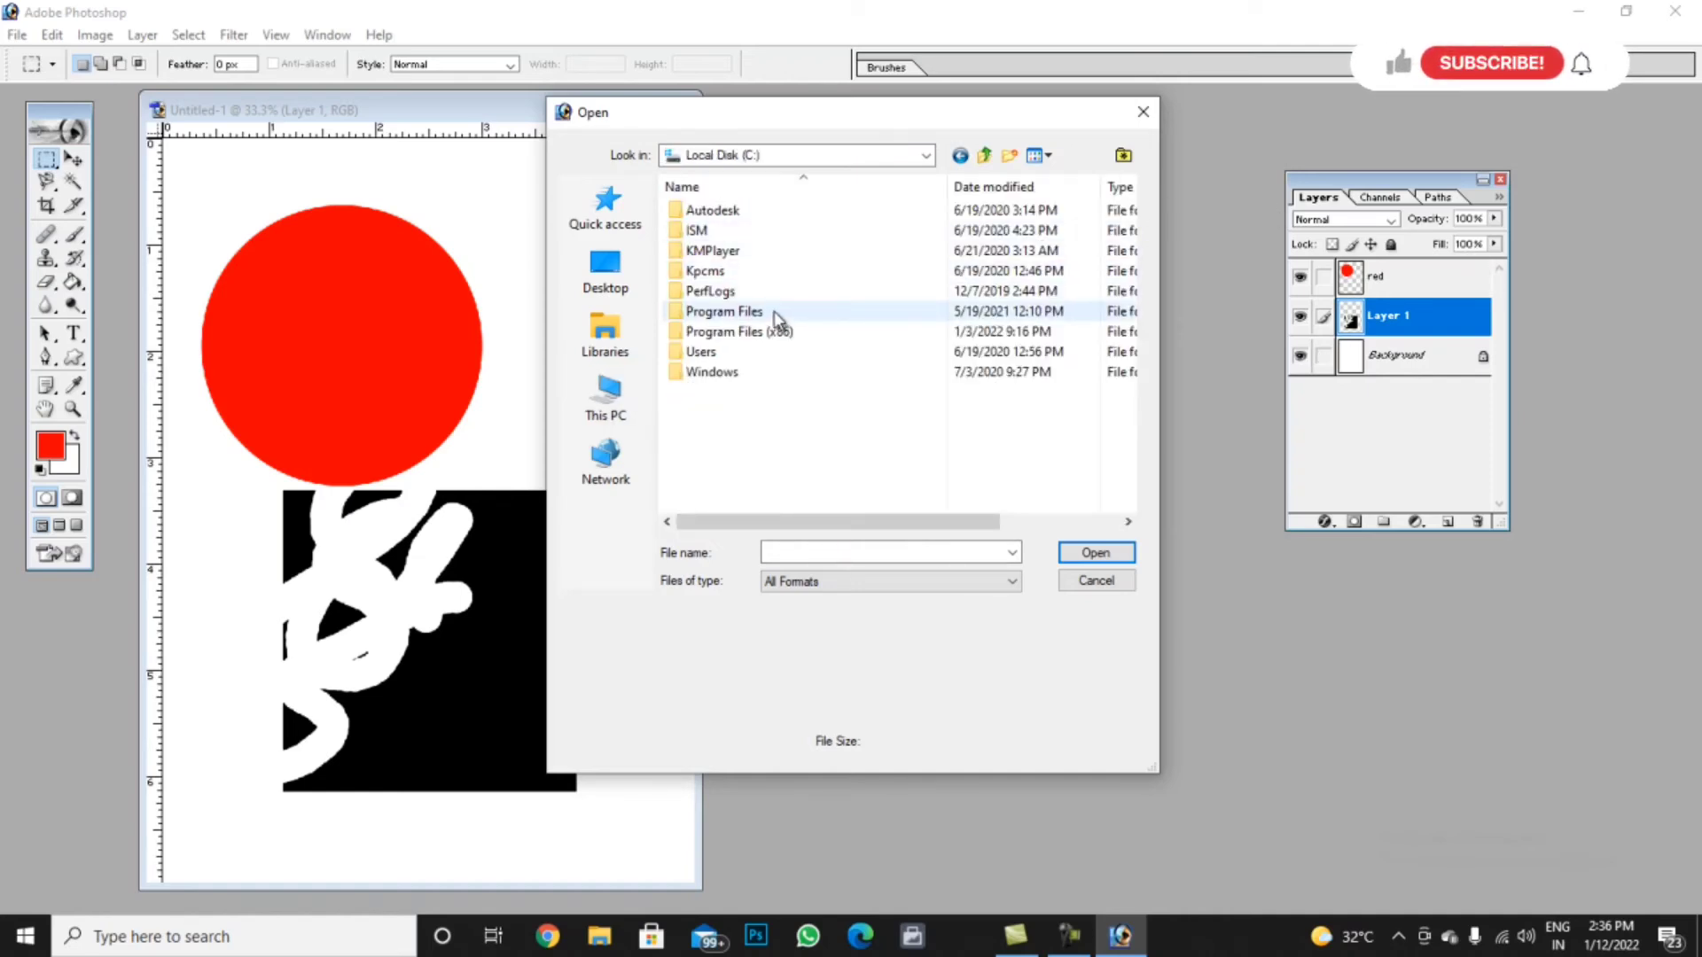
left_click(626, 410)
scroll(772, 457, "down", 5)
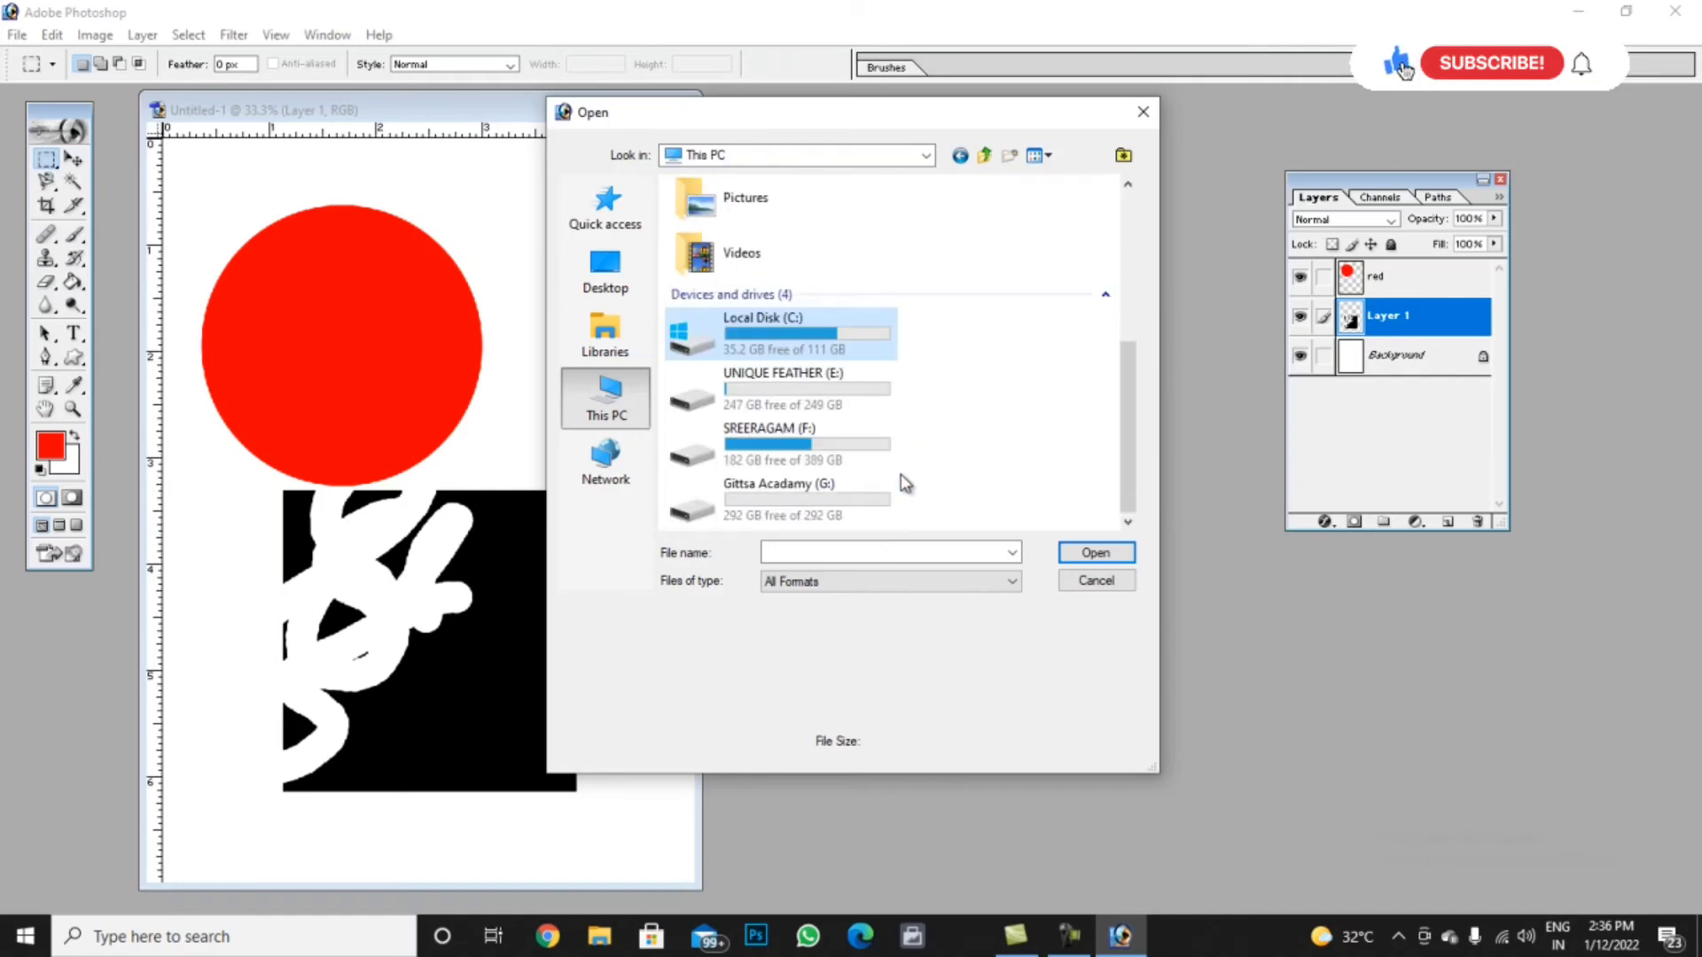
scroll(905, 390, "up", 5)
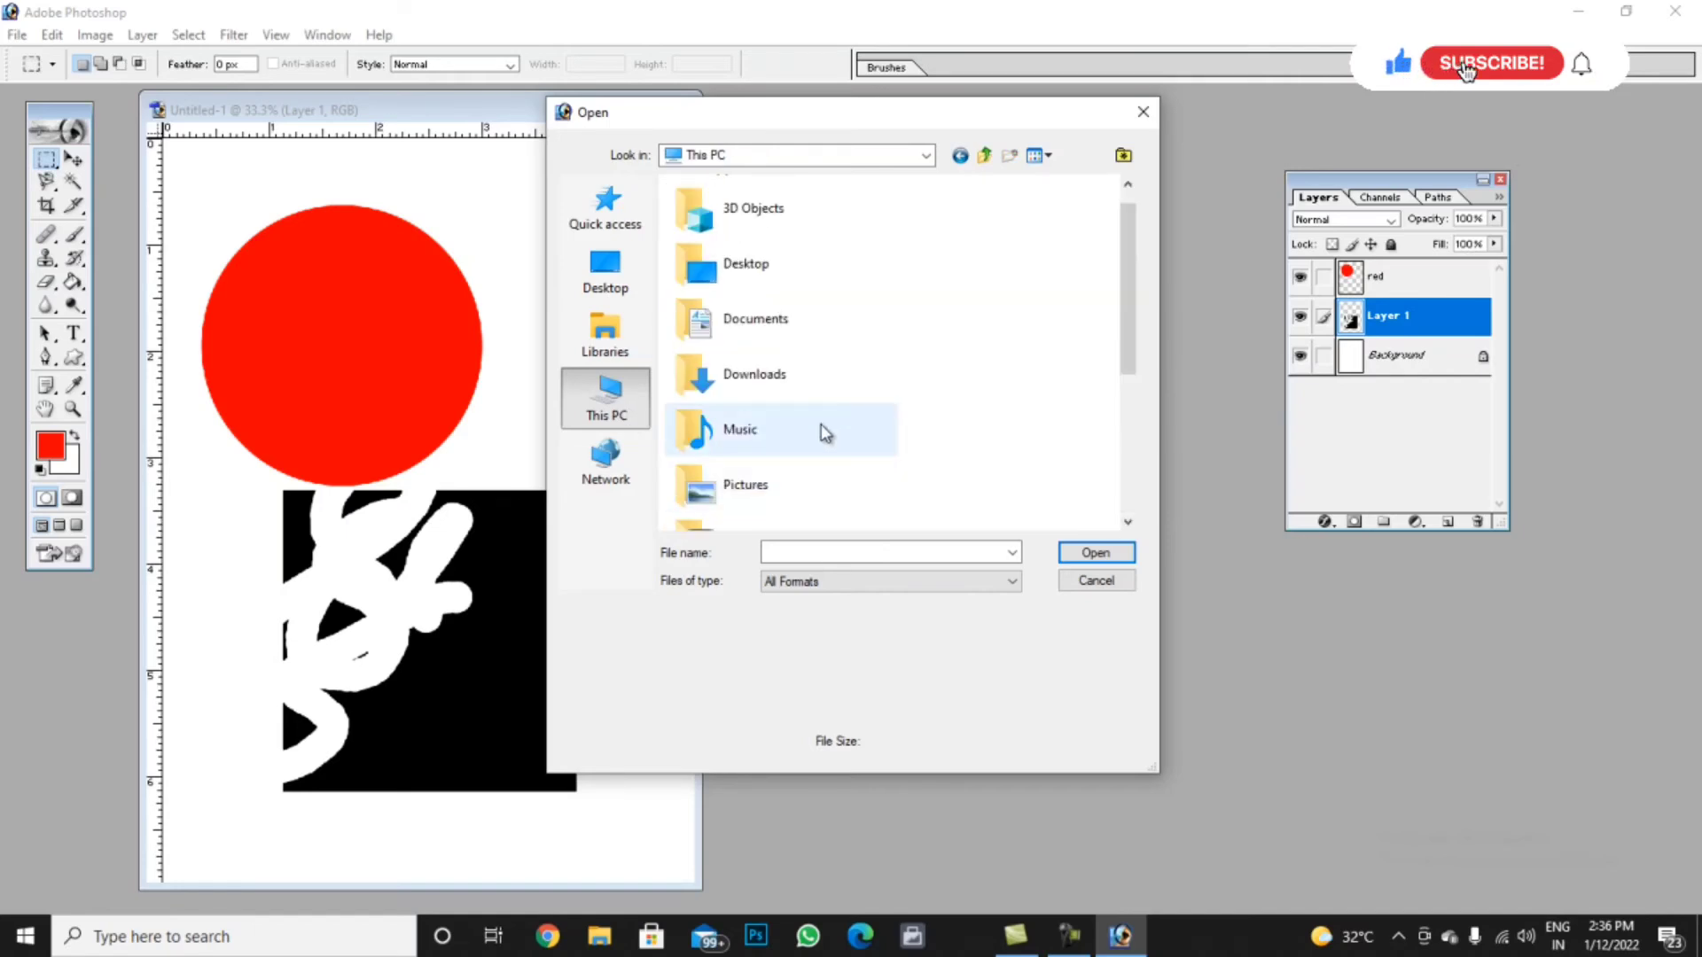
scroll(824, 390, "down", 2)
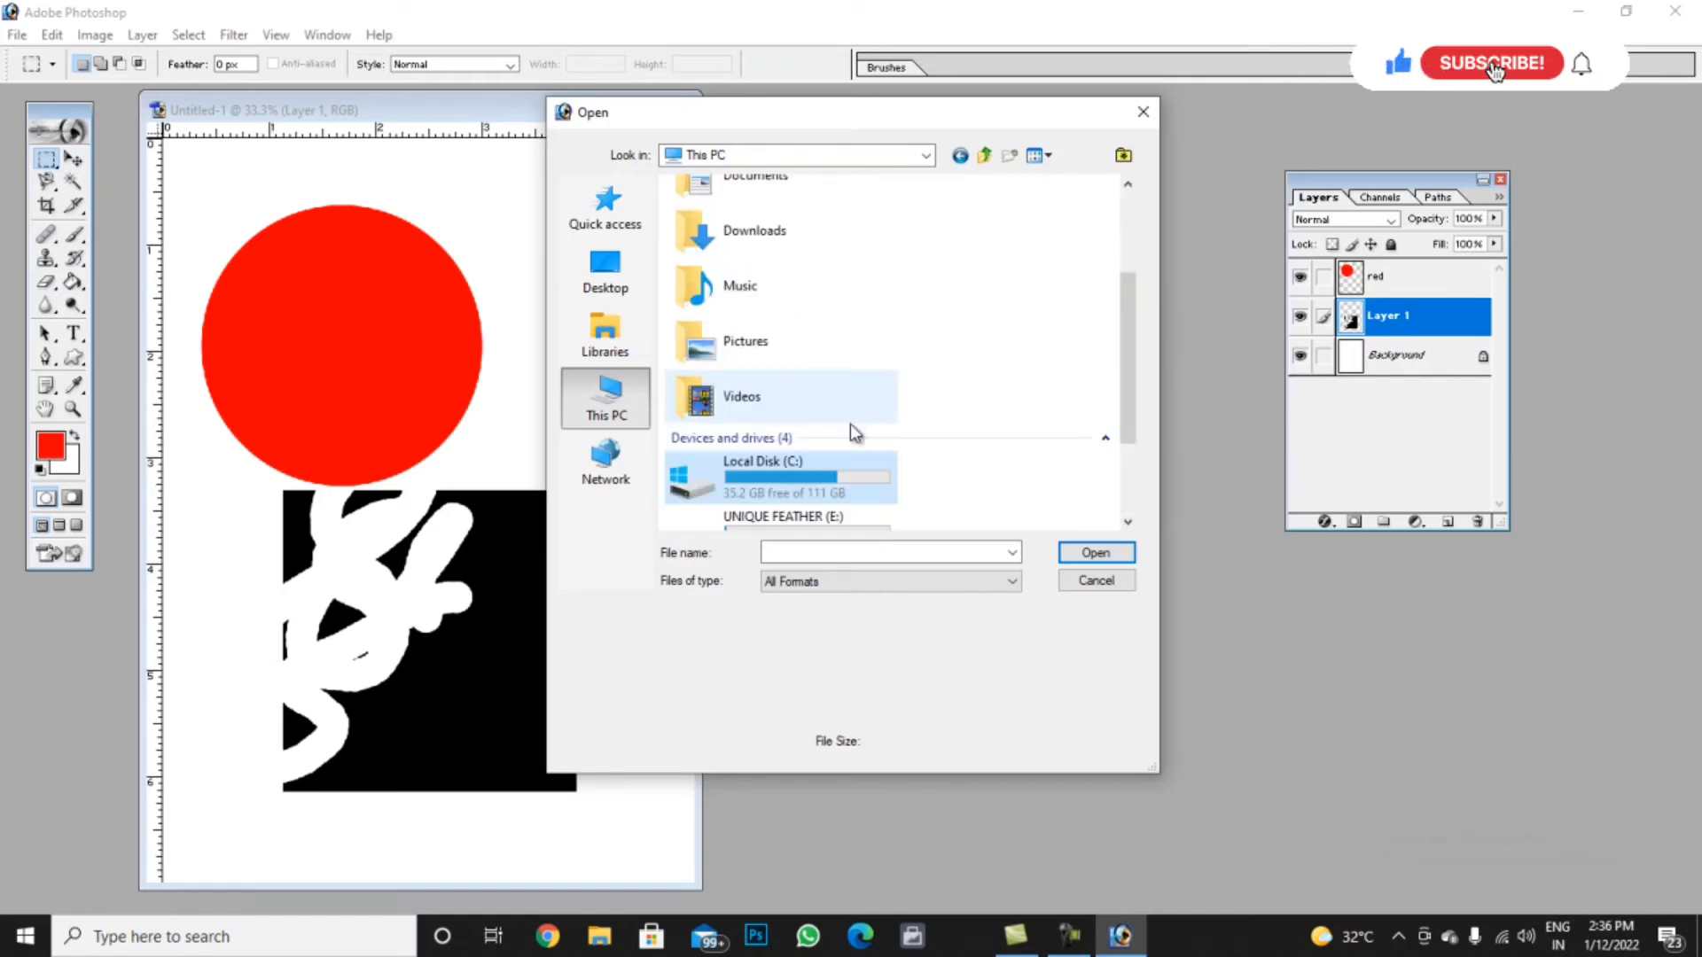
Browse from Local Disk (C:) through Program Files (x86), Adobe and Photoshop 7.0 to the Samples folder
double_click(801, 482)
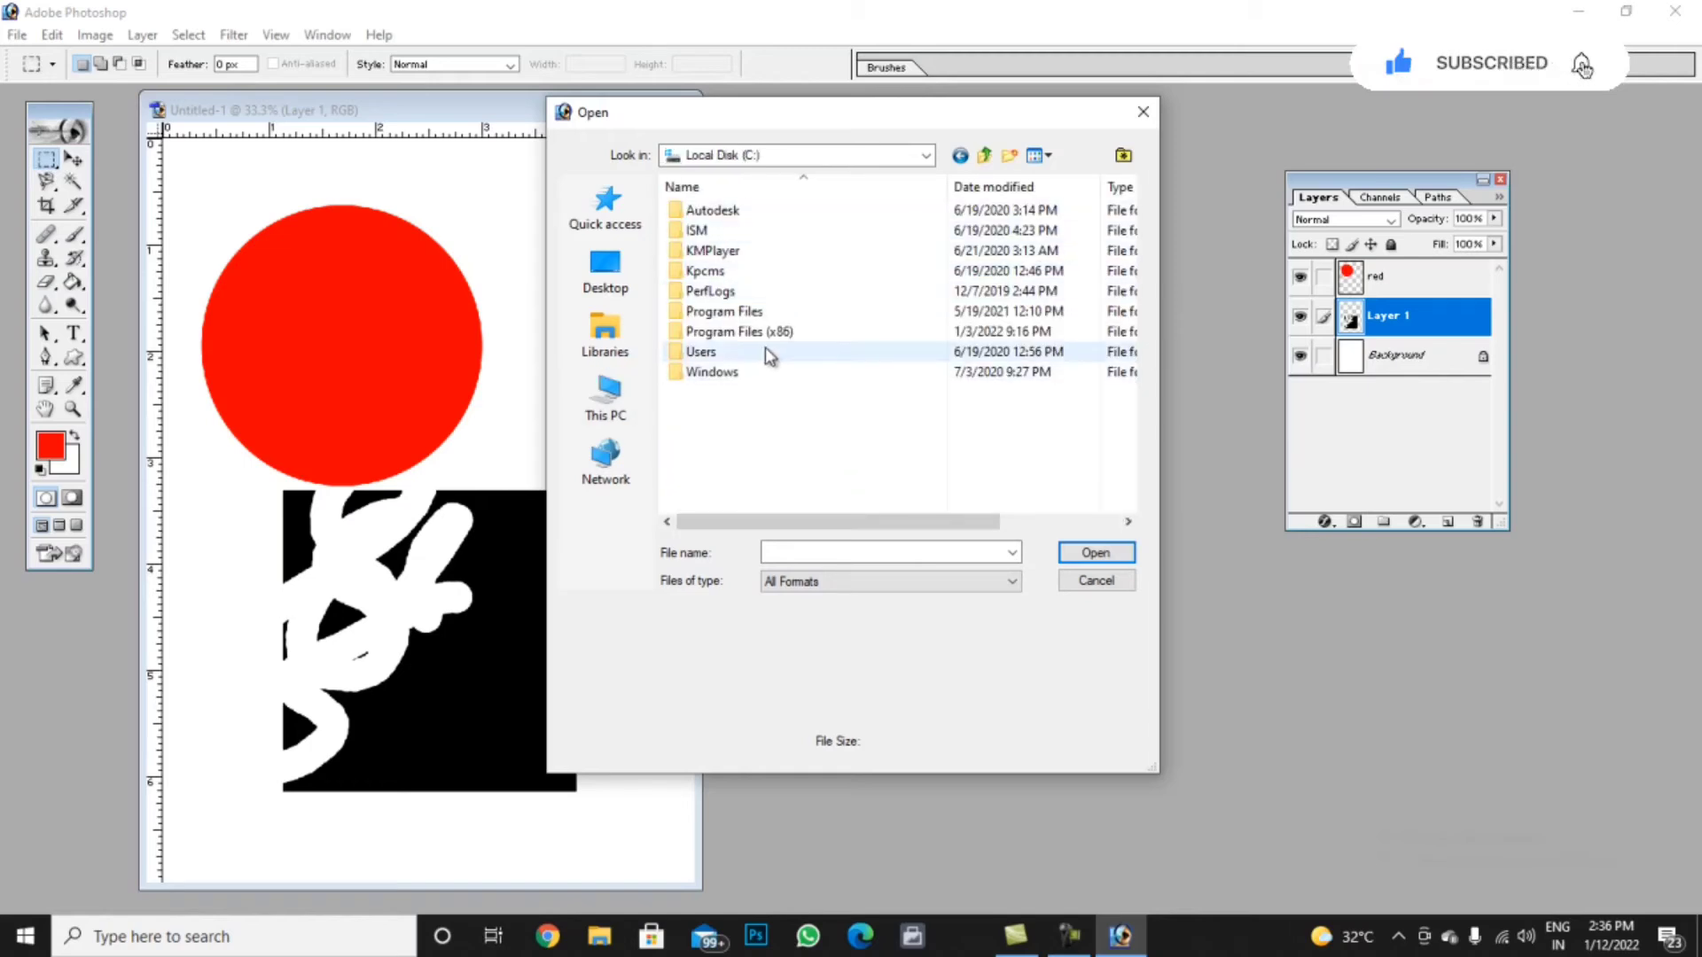
double_click(768, 315)
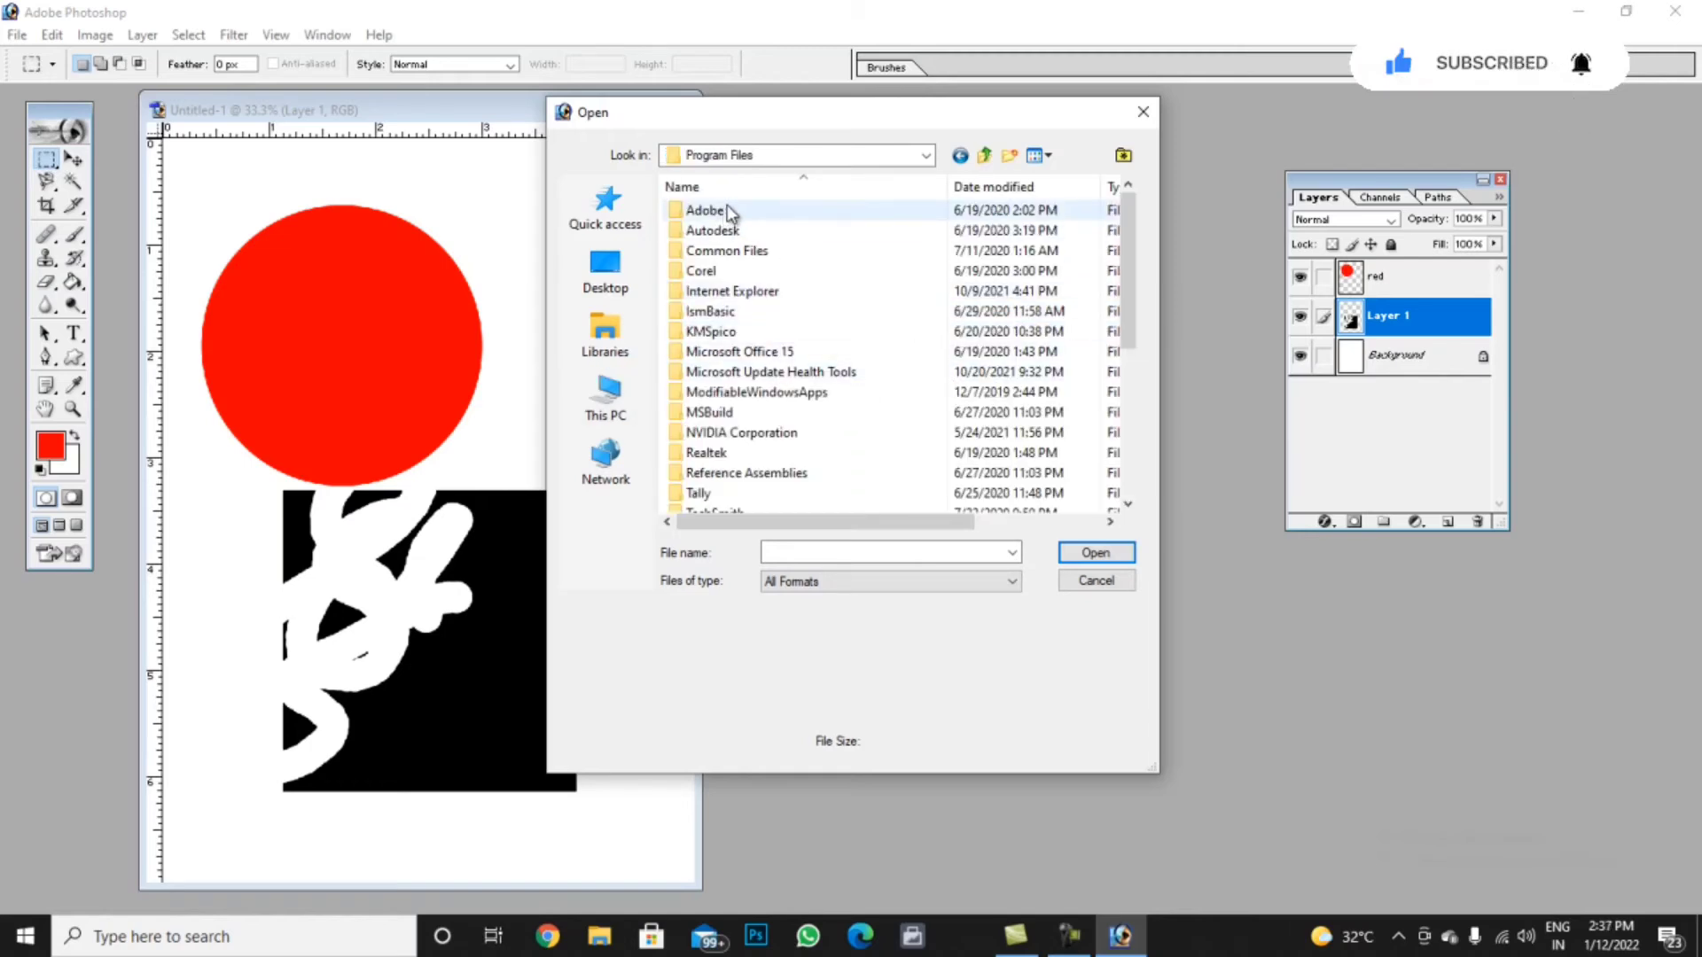
left_click(960, 156)
double_click(719, 332)
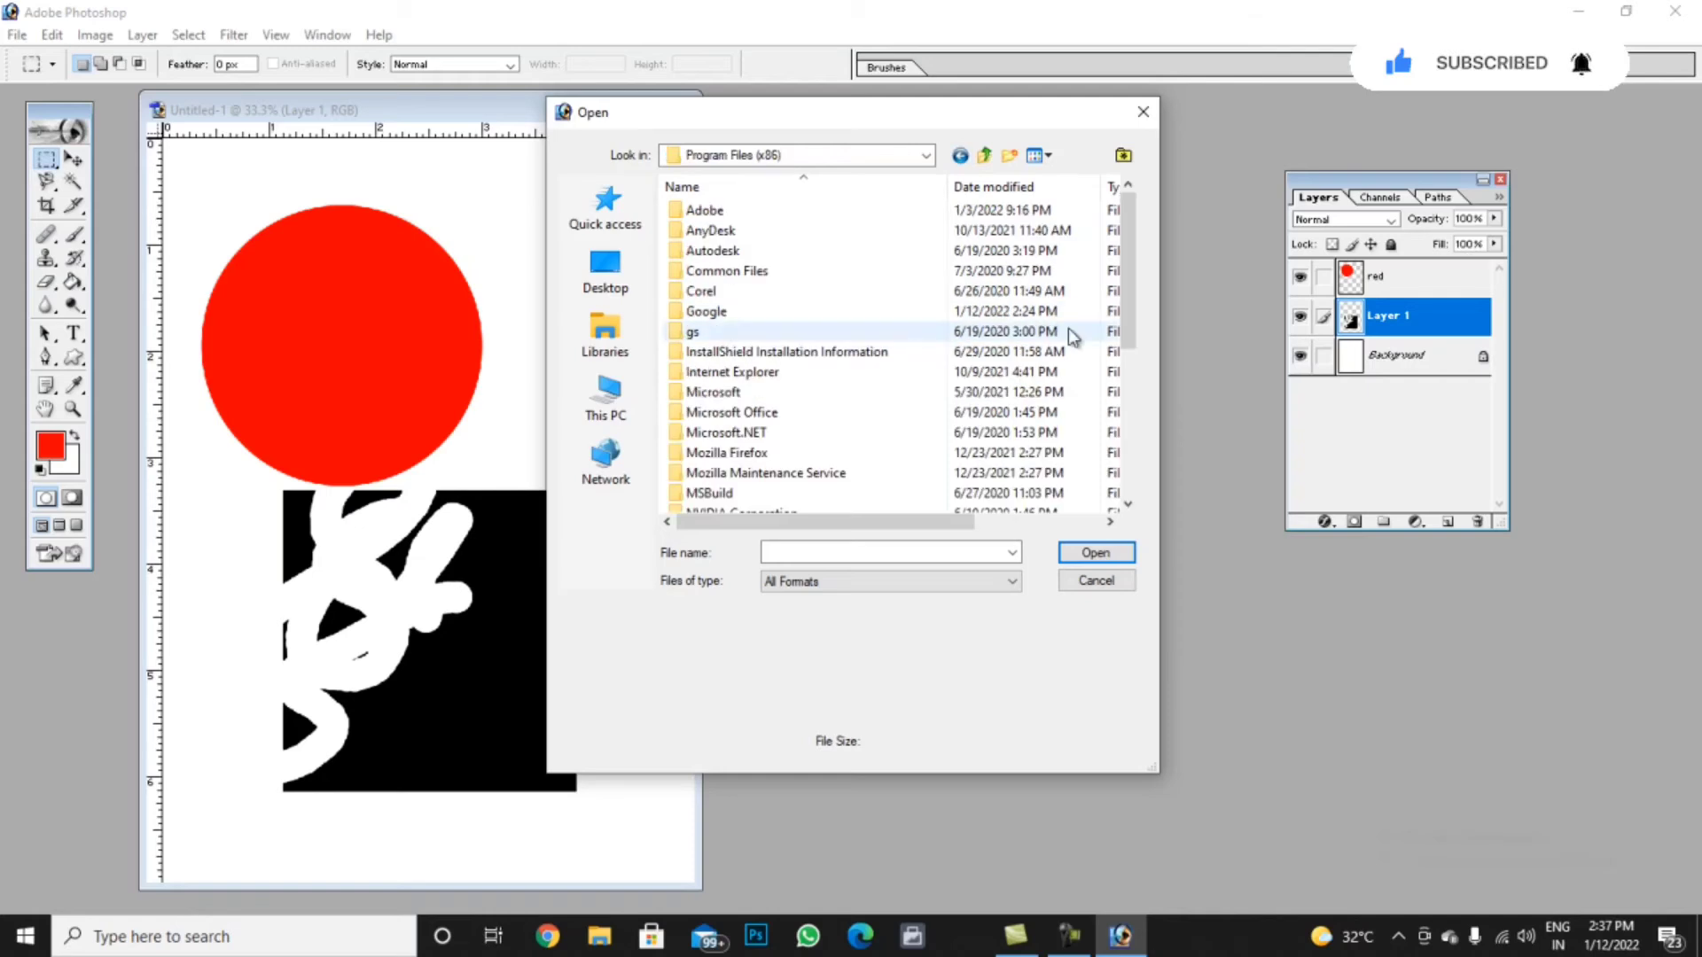
double_click(709, 210)
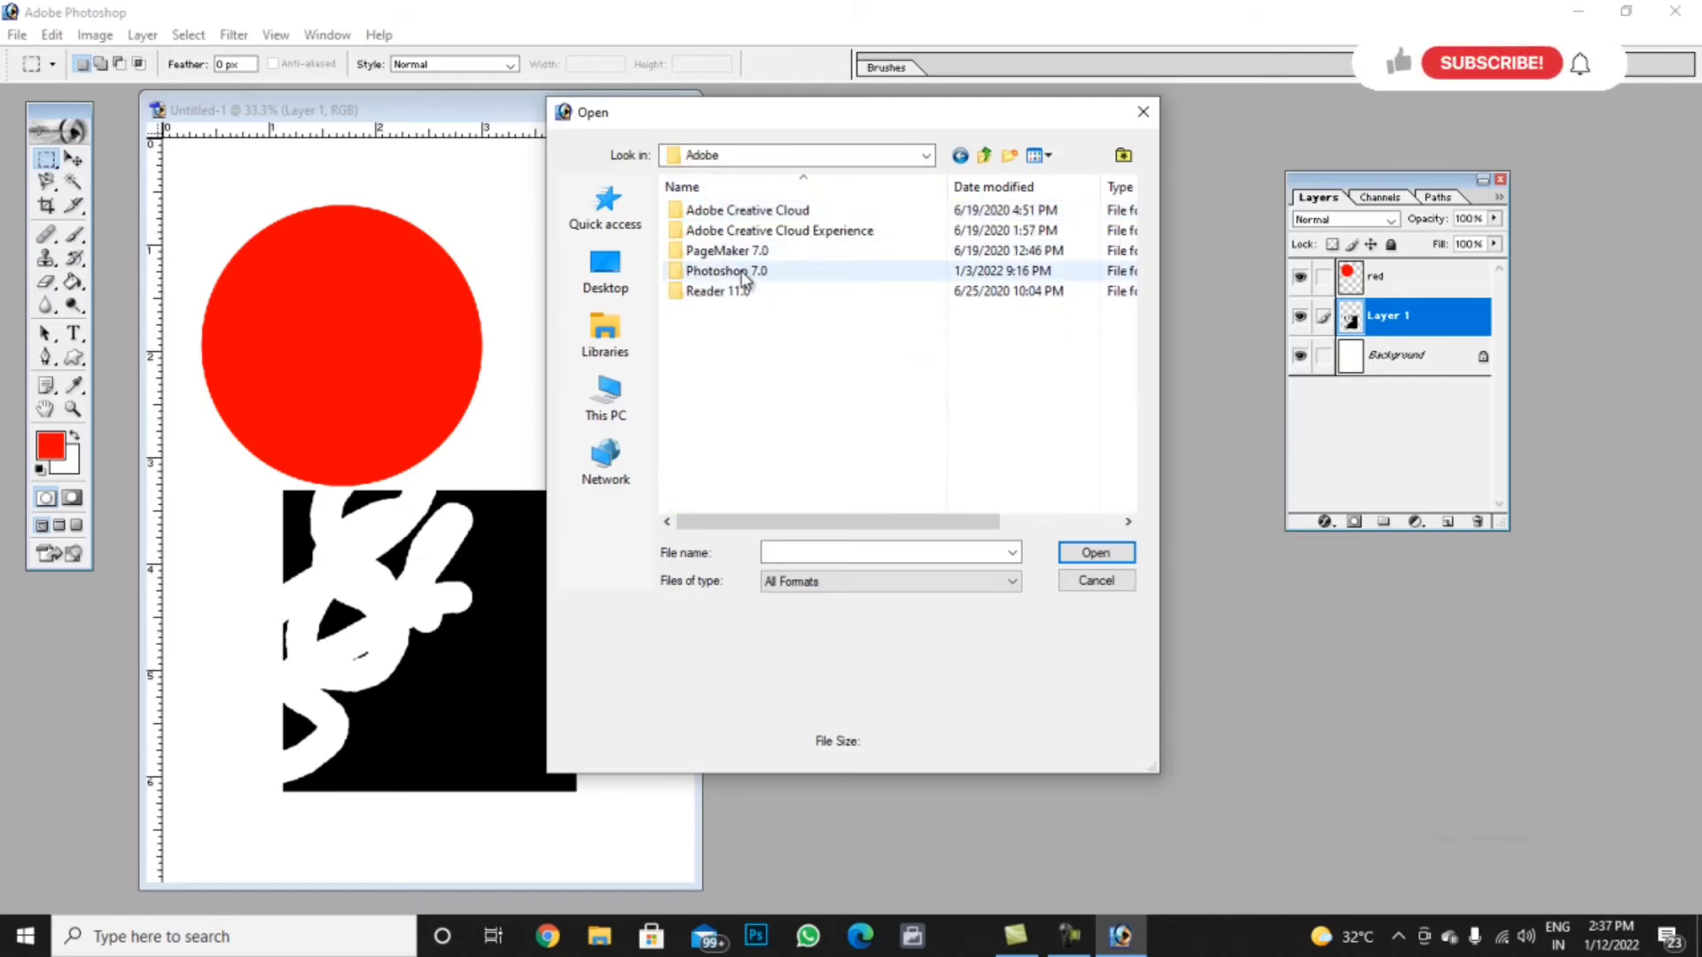
double_click(743, 276)
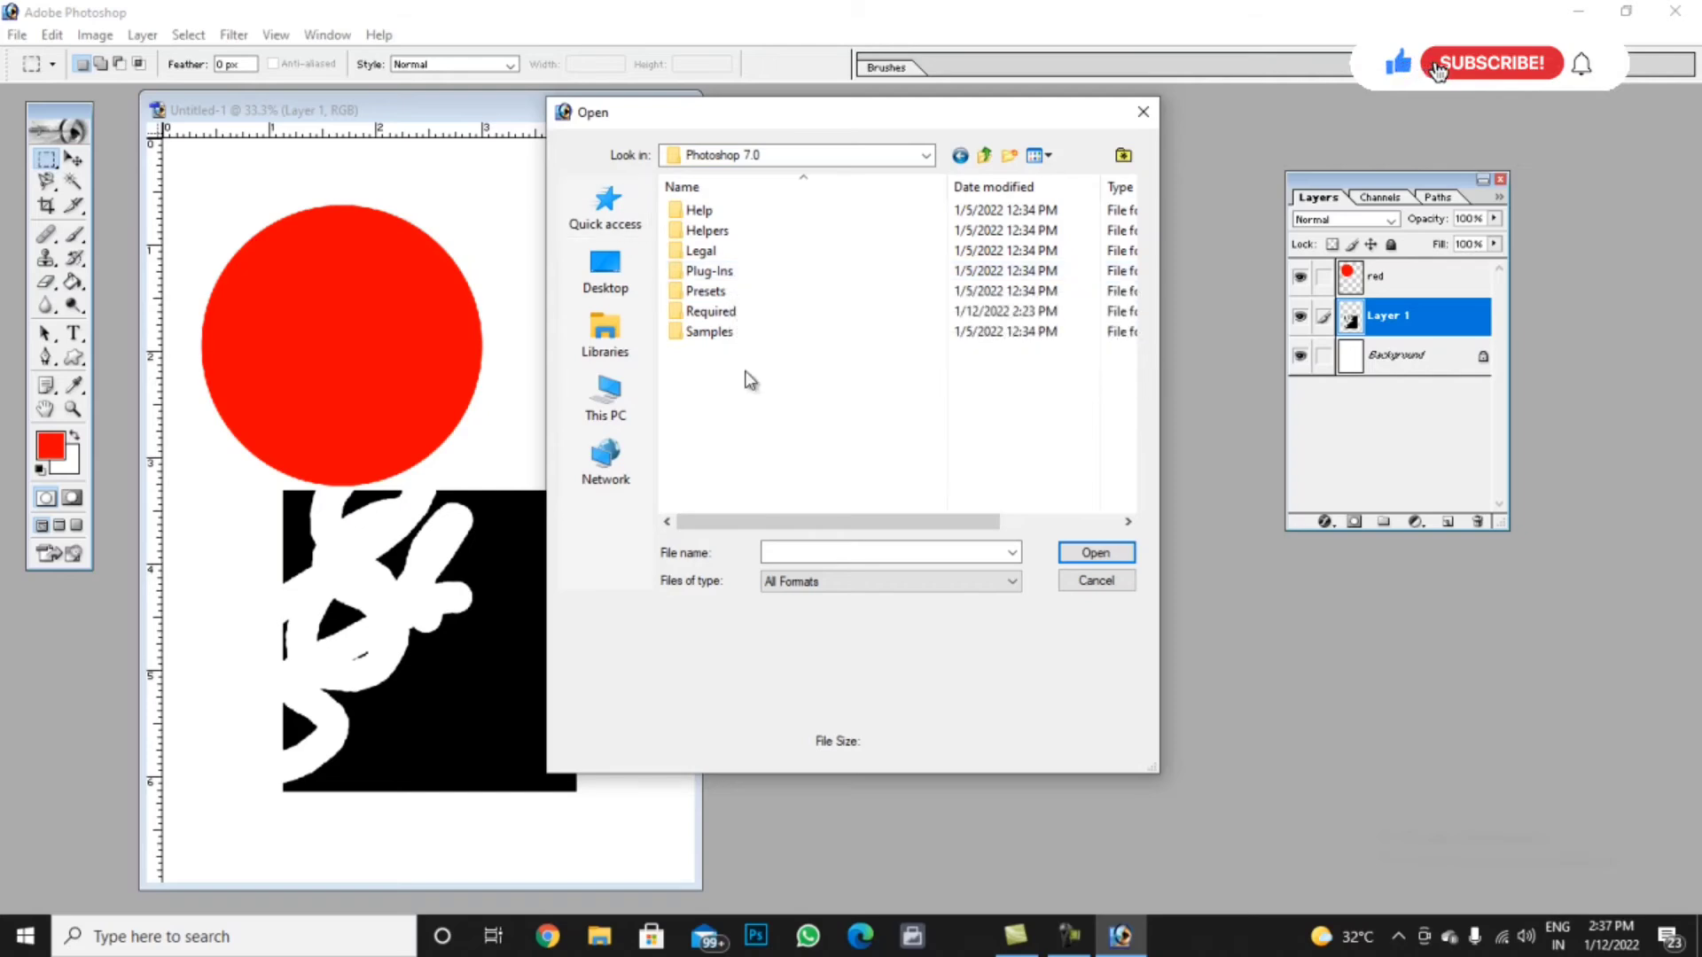
left_click(726, 336)
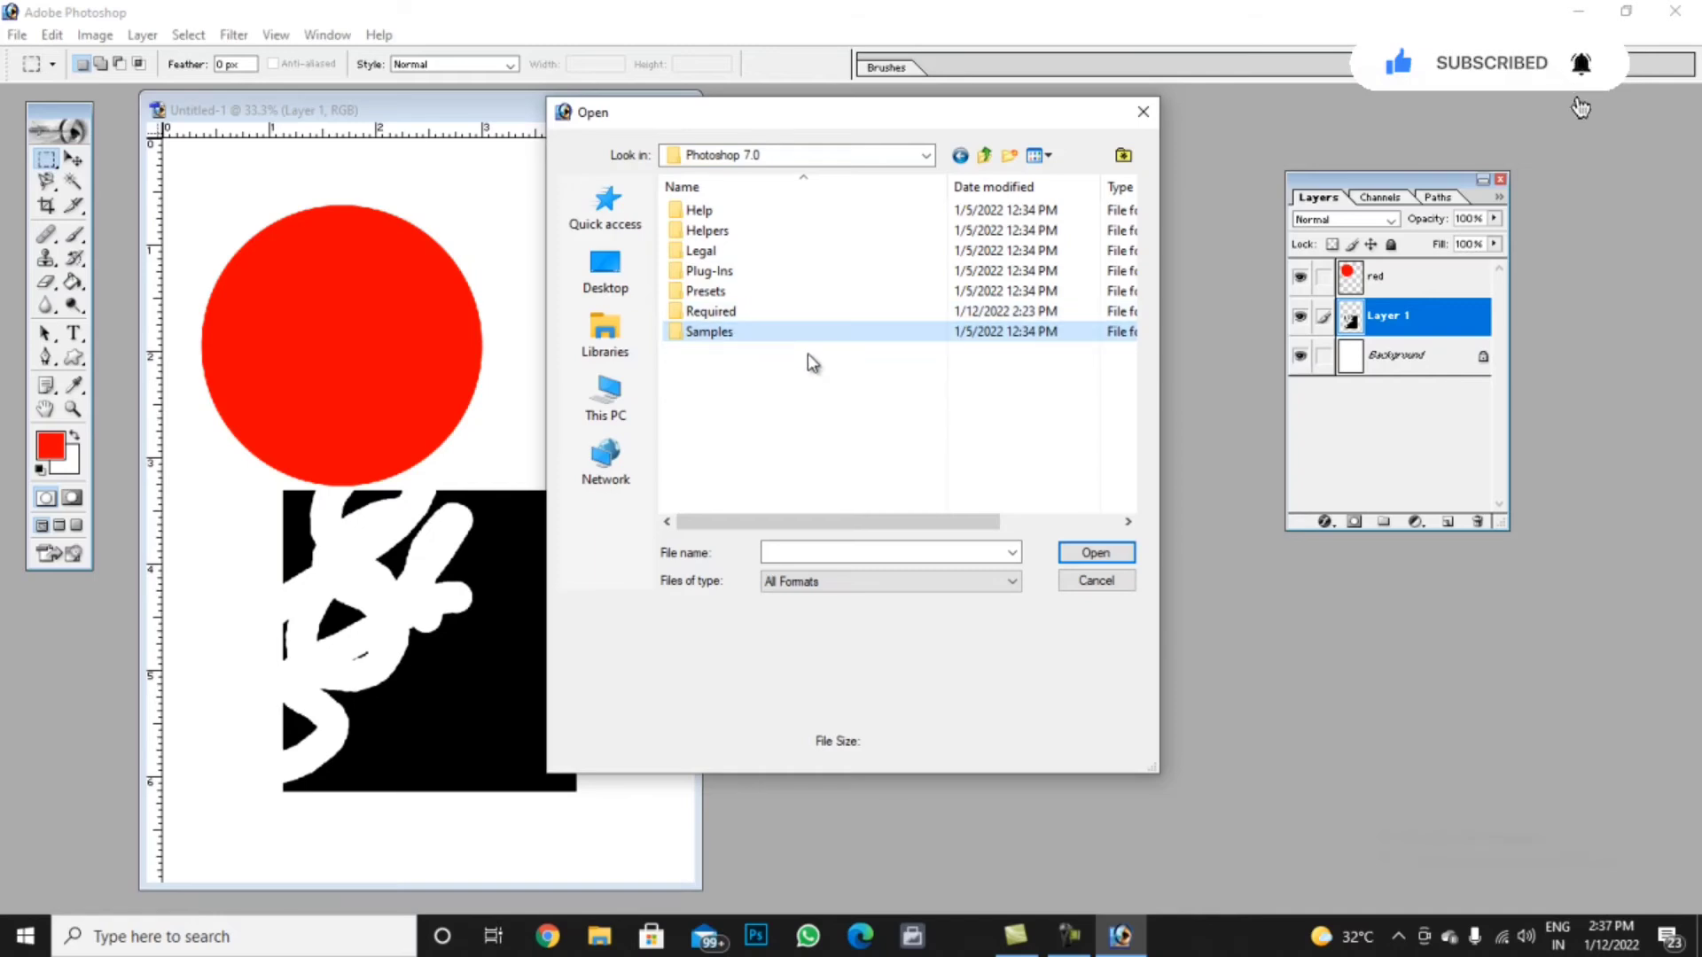
left_click(1100, 556)
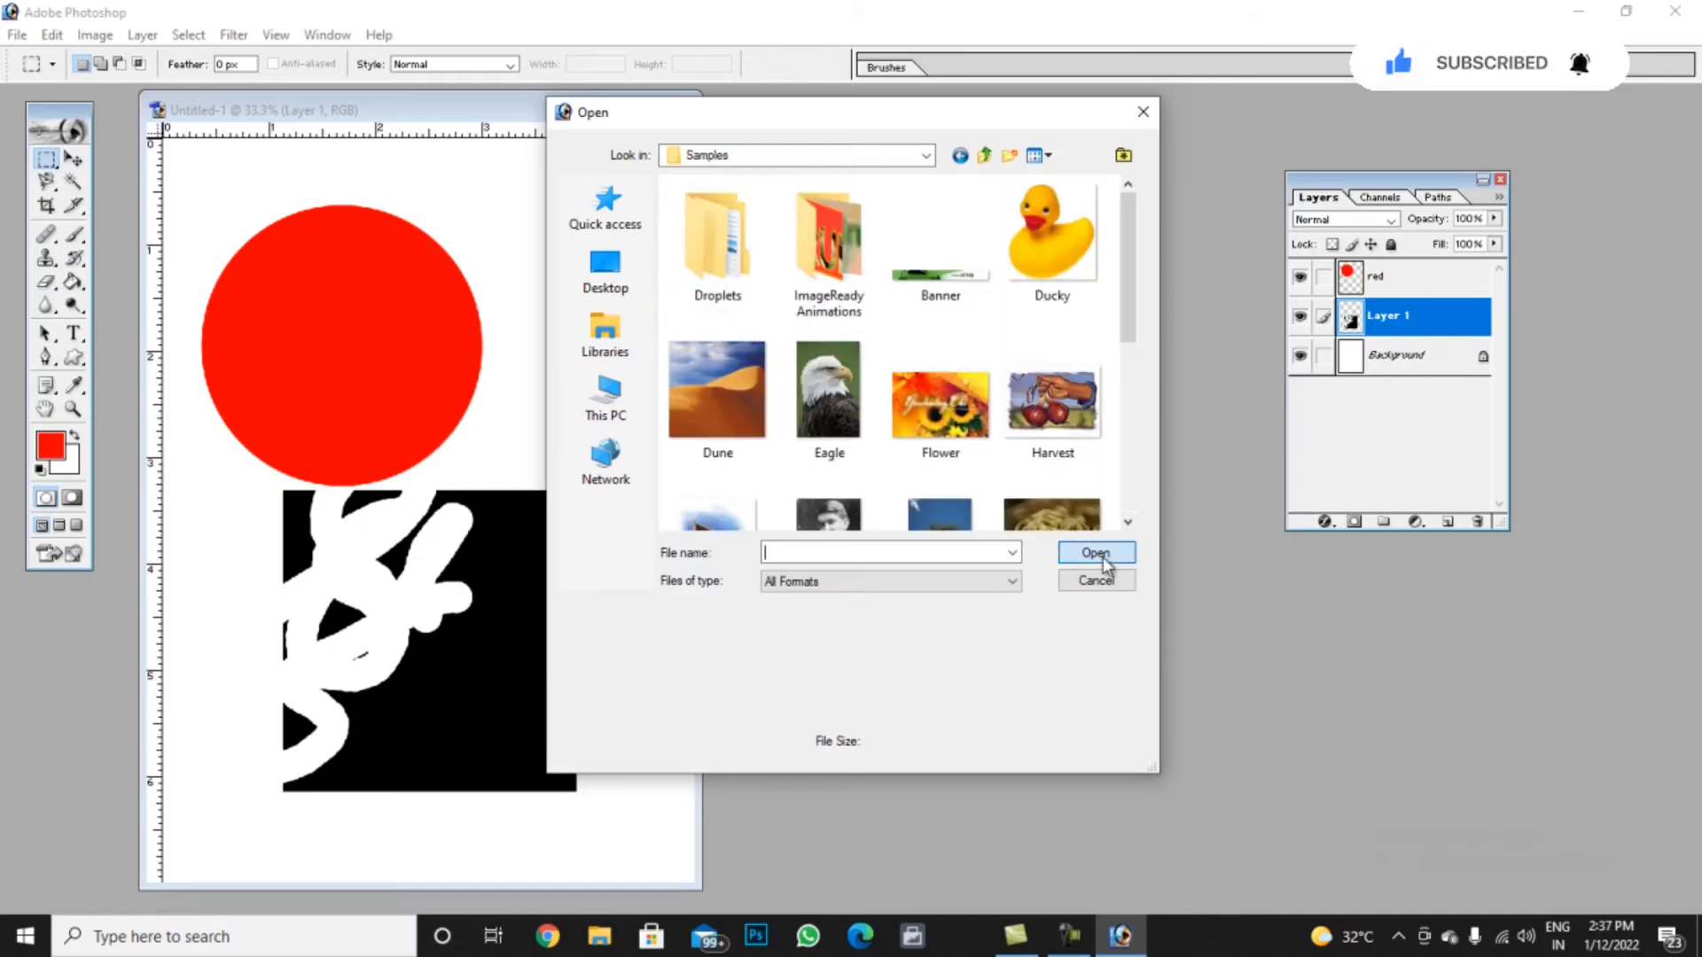
Open the Peppers image from the Samples folder and place its window between the untitled document and the Layers palette
left_click_drag(1126, 301, 1083, 427)
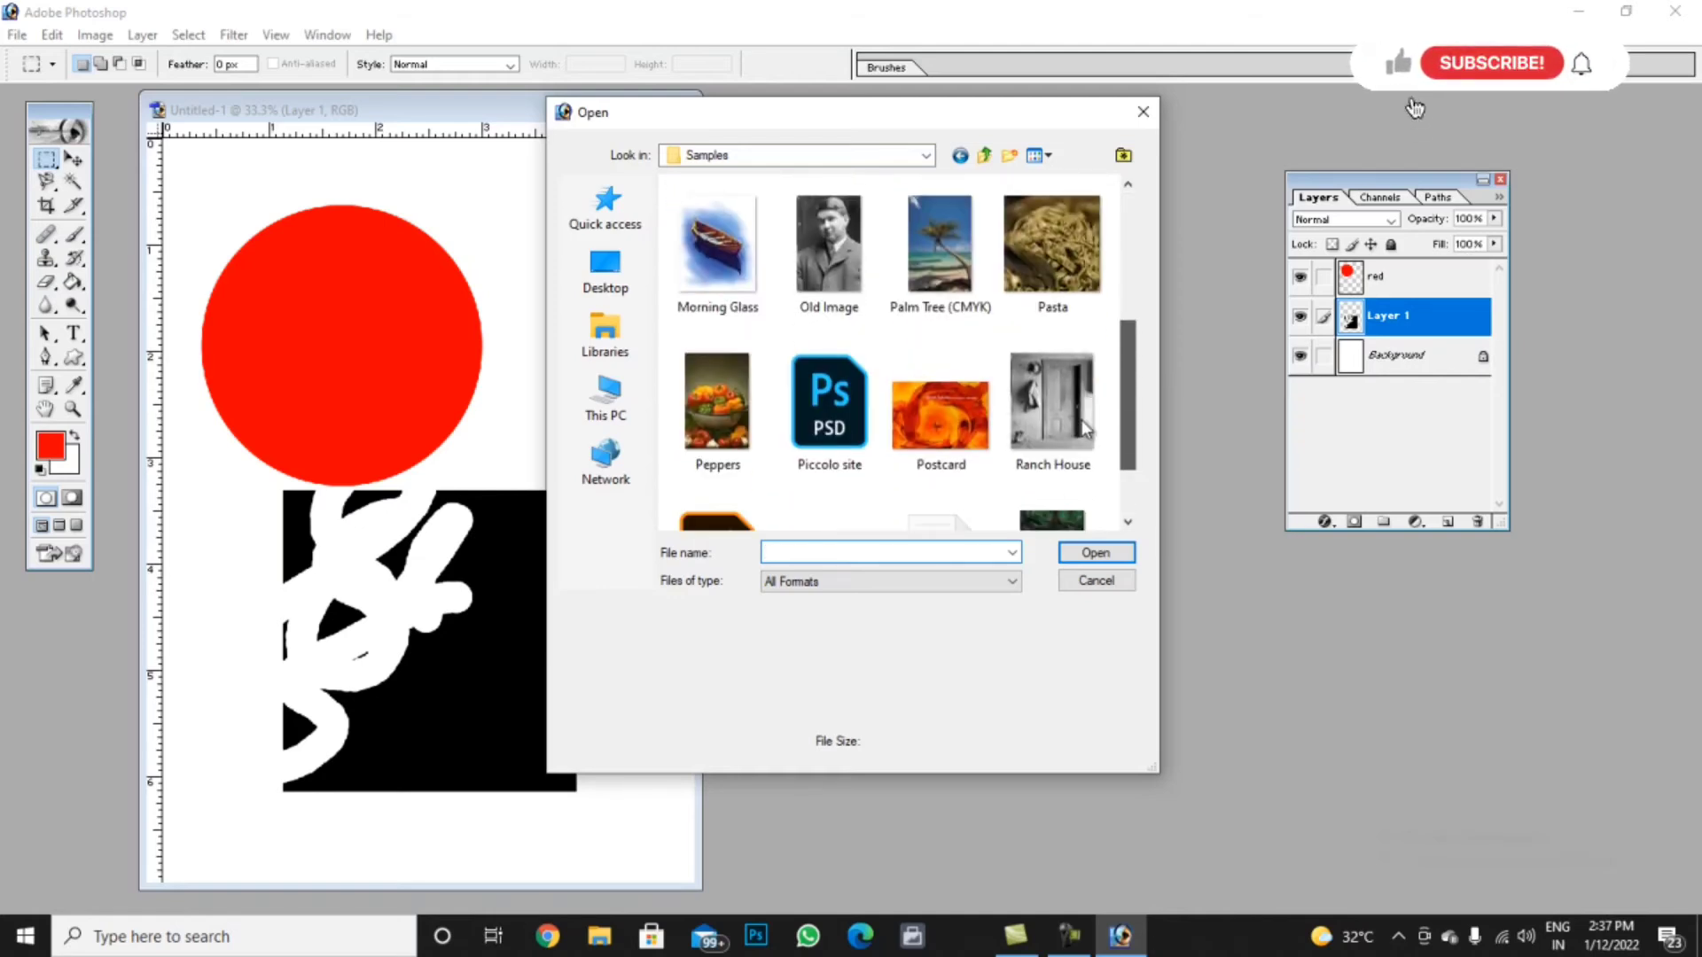
left_click(717, 403)
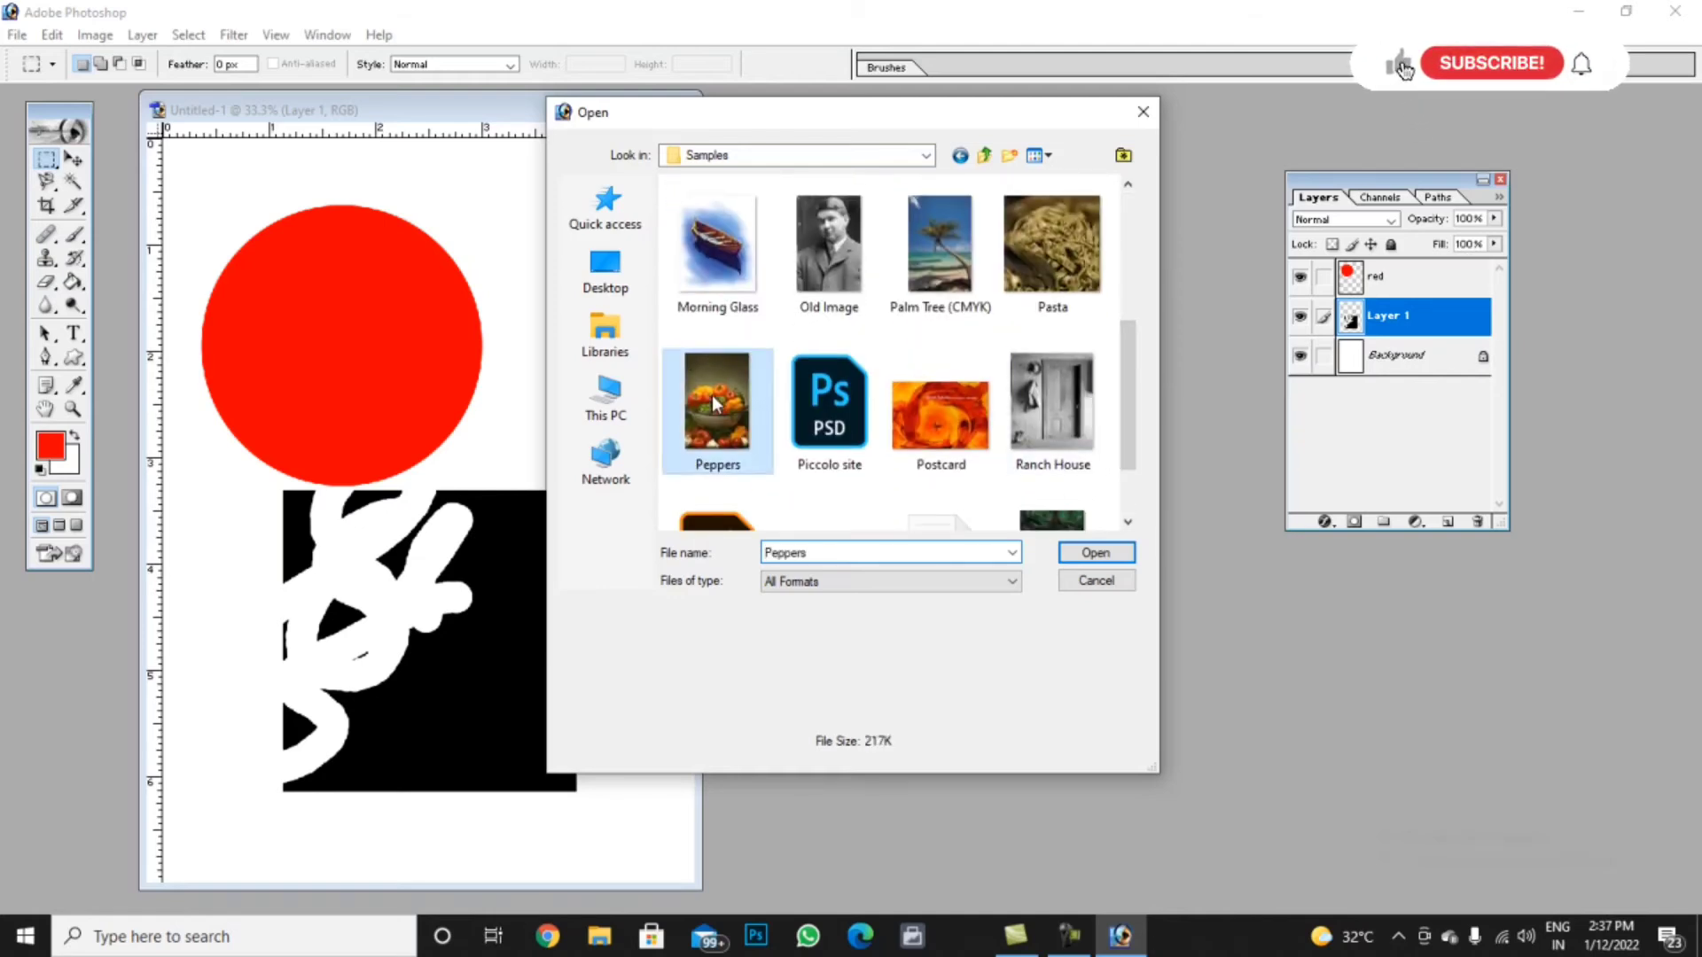
left_click(1087, 556)
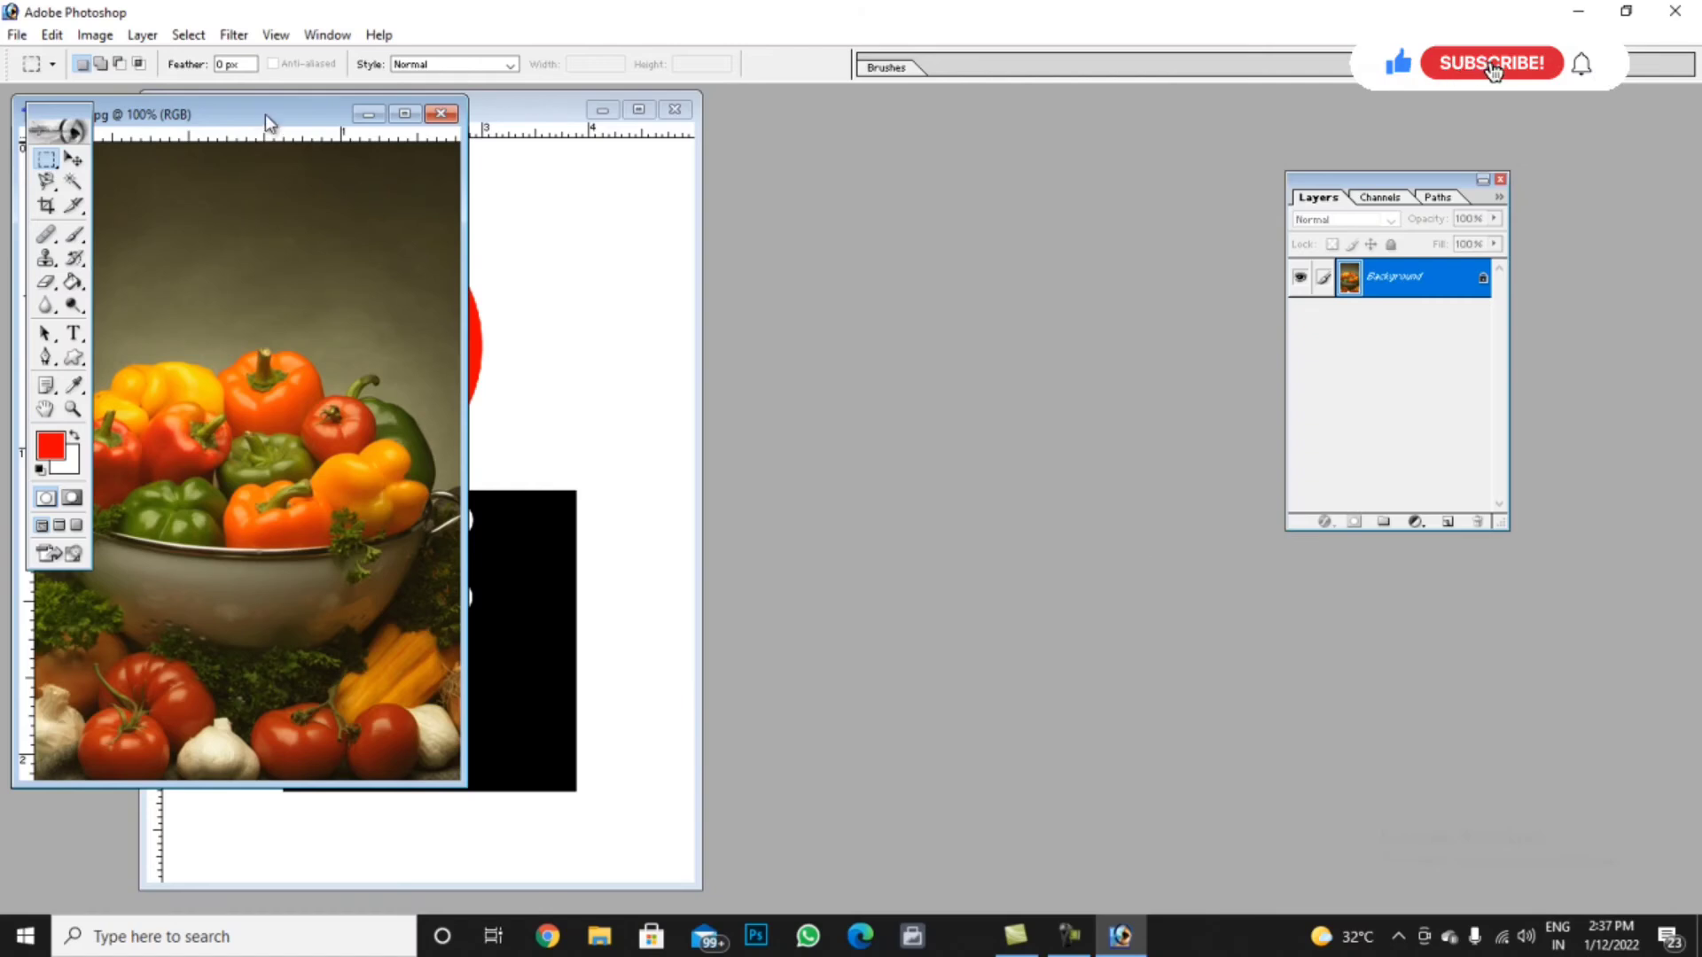
left_click_drag(270, 120, 1001, 135)
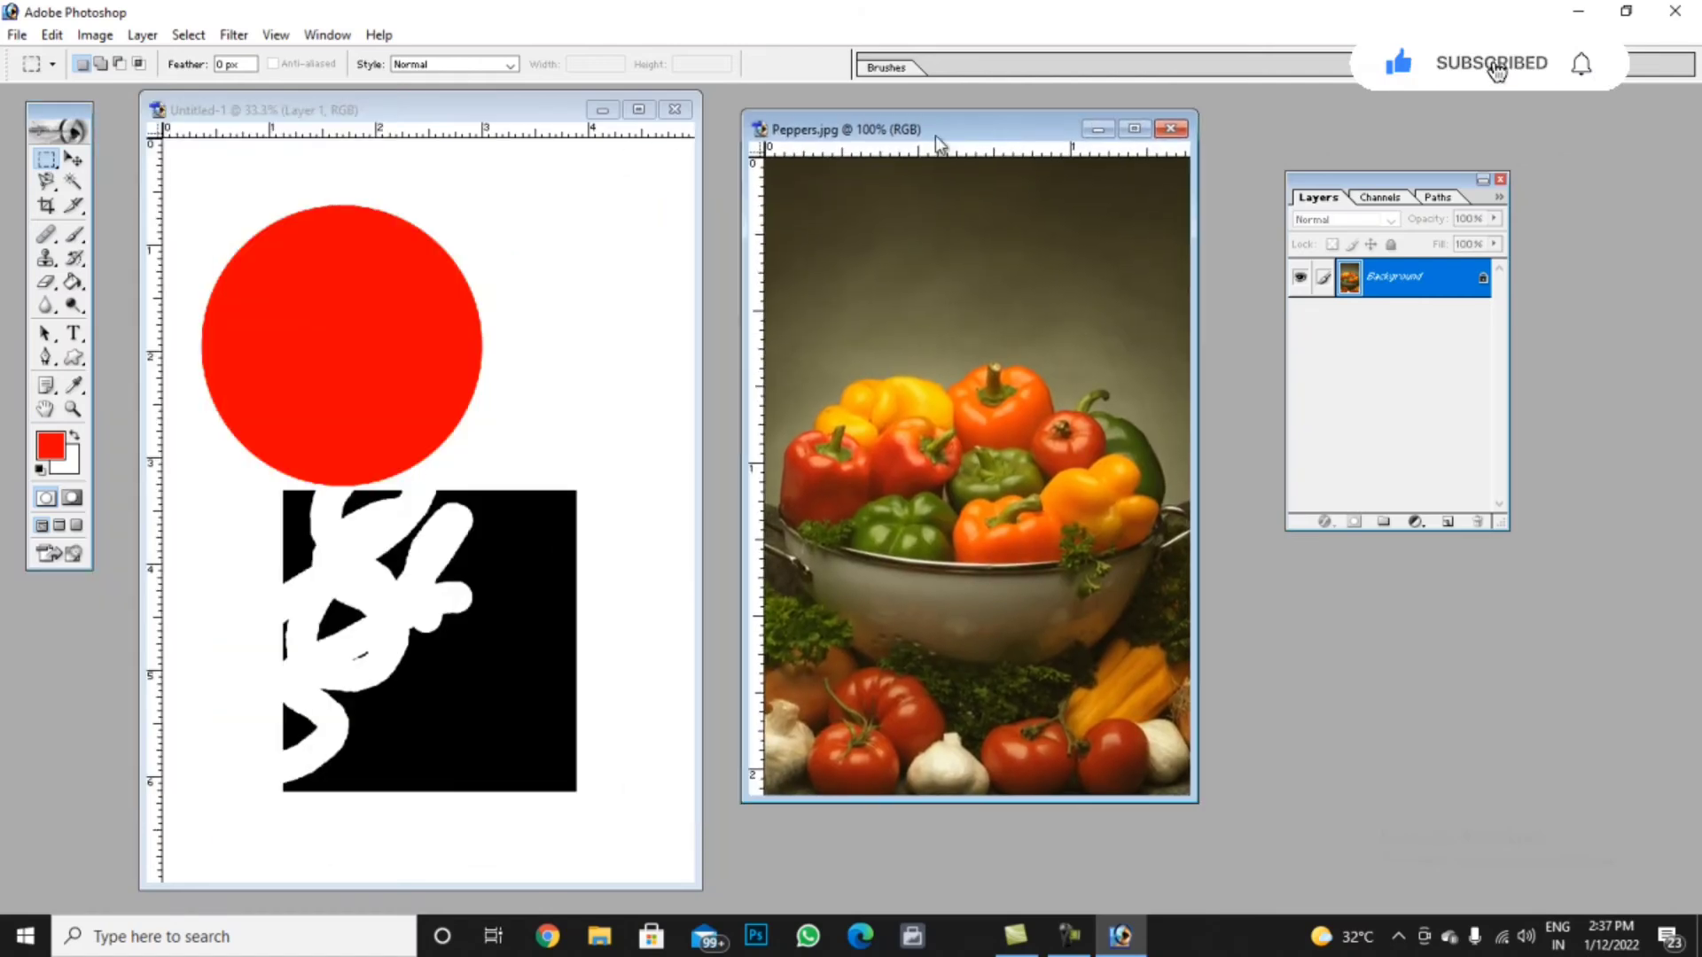
Return to the untitled document and move Layer 1's partly erased black square slightly left and down
left_click(47, 159)
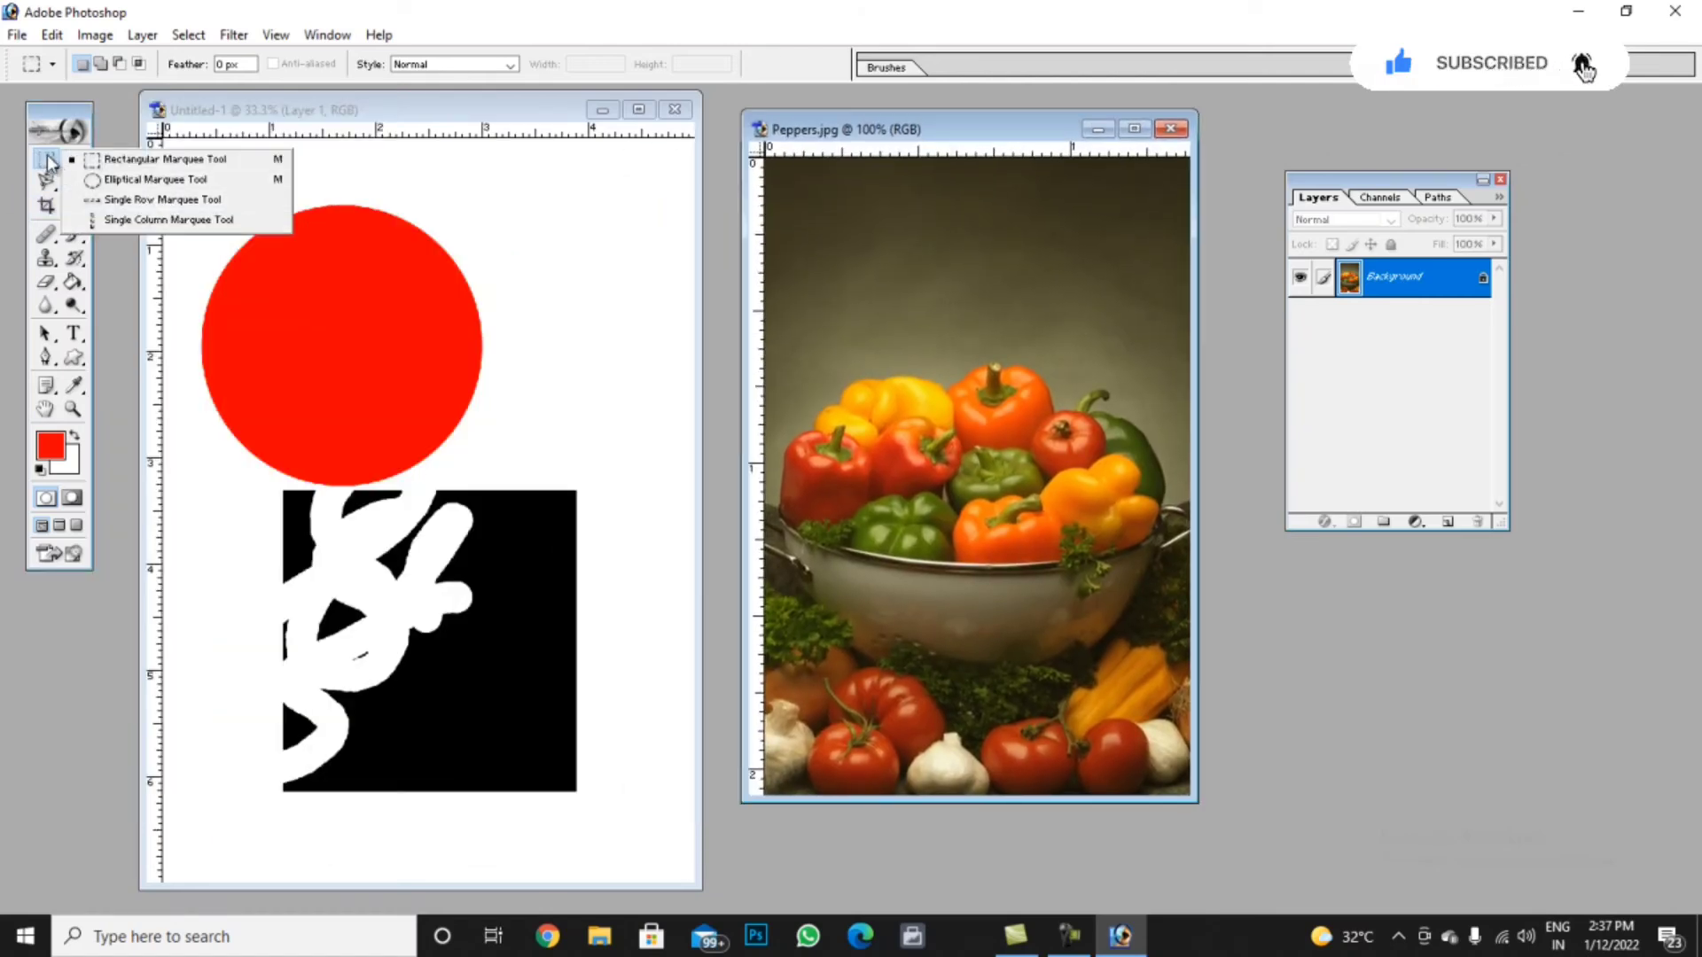
left_click(159, 159)
left_click(612, 165)
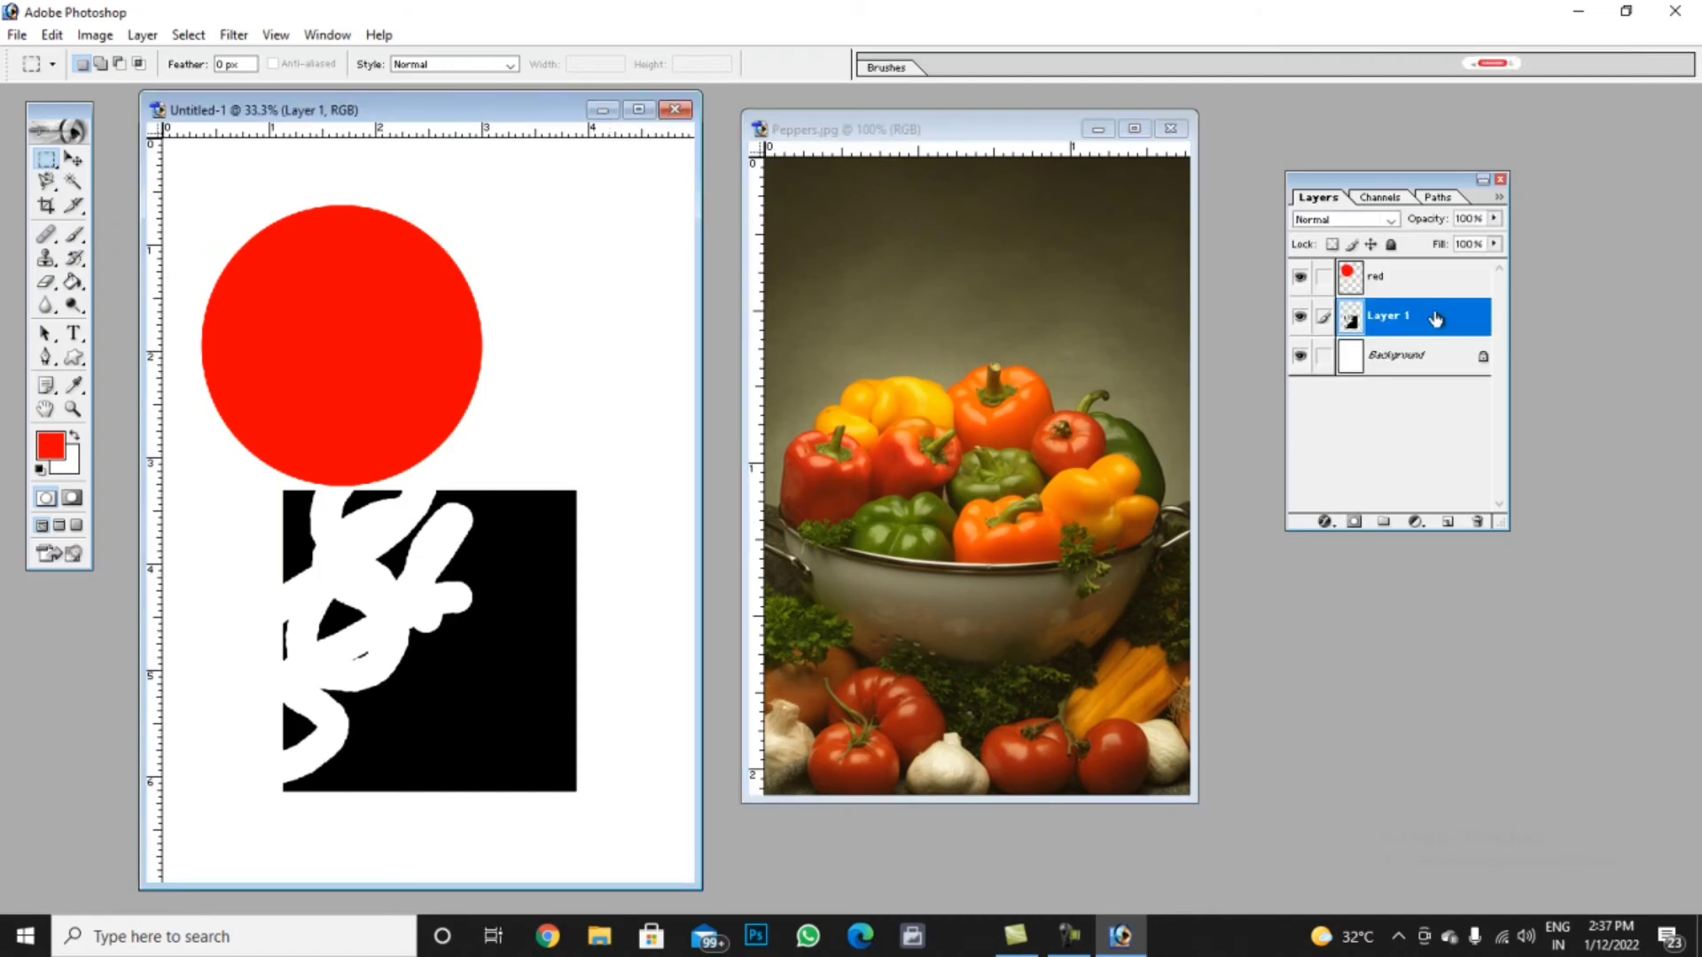
left_click(81, 158)
left_click_drag(390, 369, 327, 392)
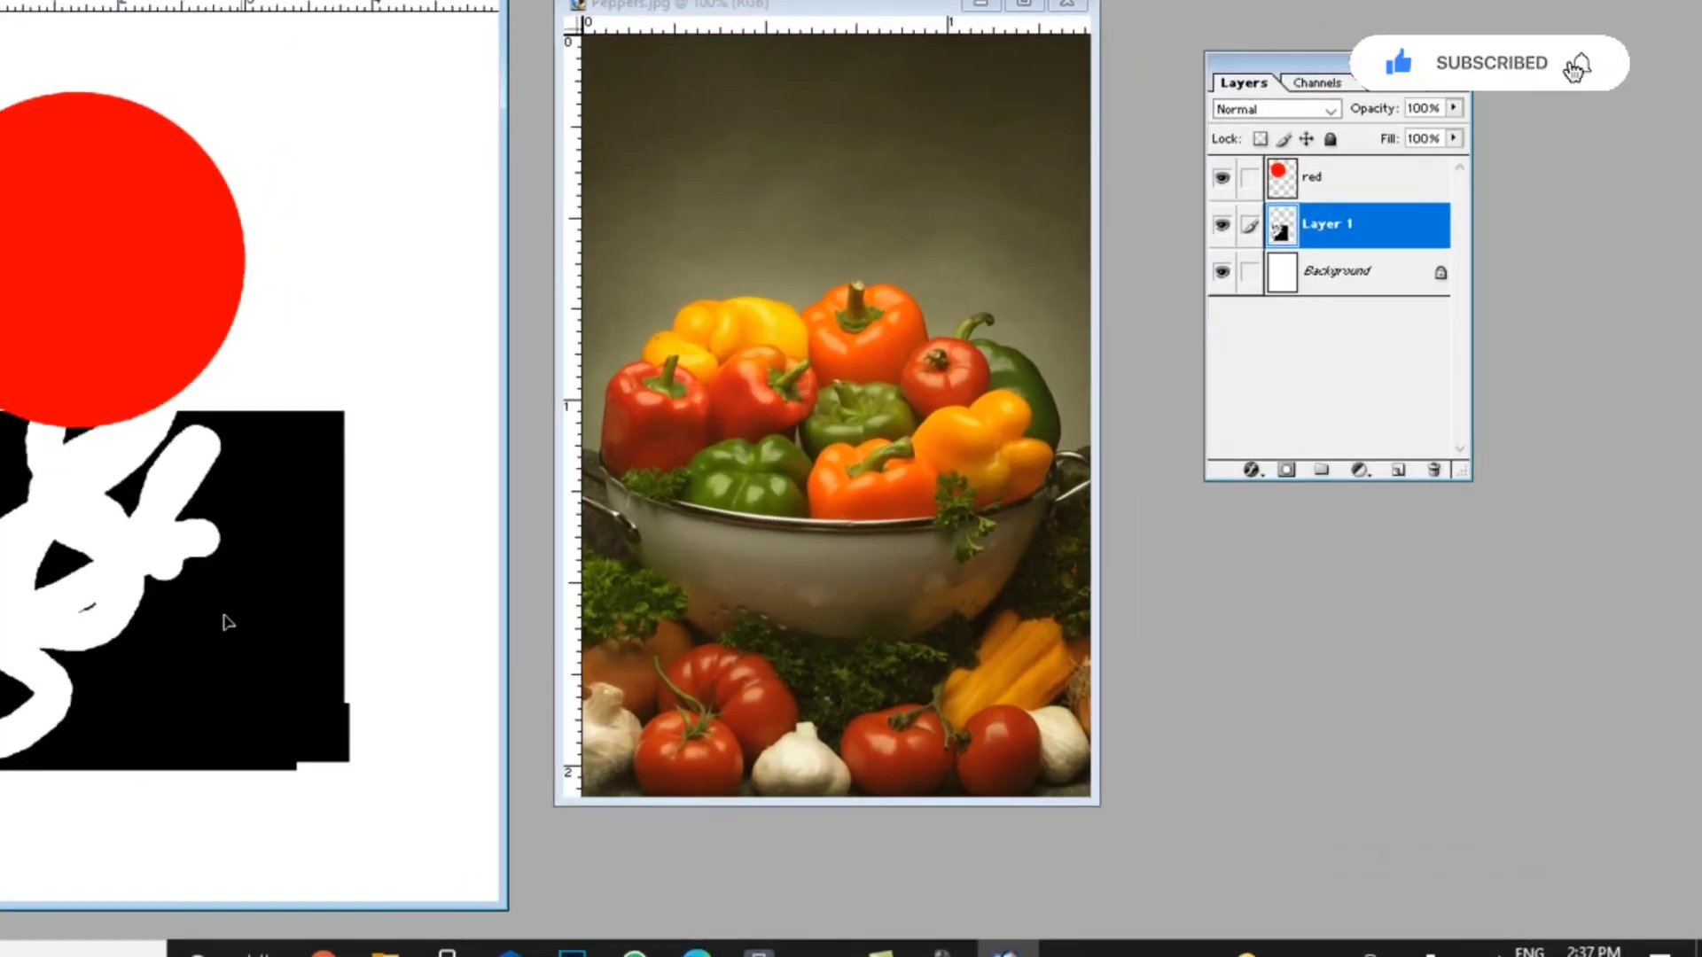
left_click_drag(228, 623, 109, 610)
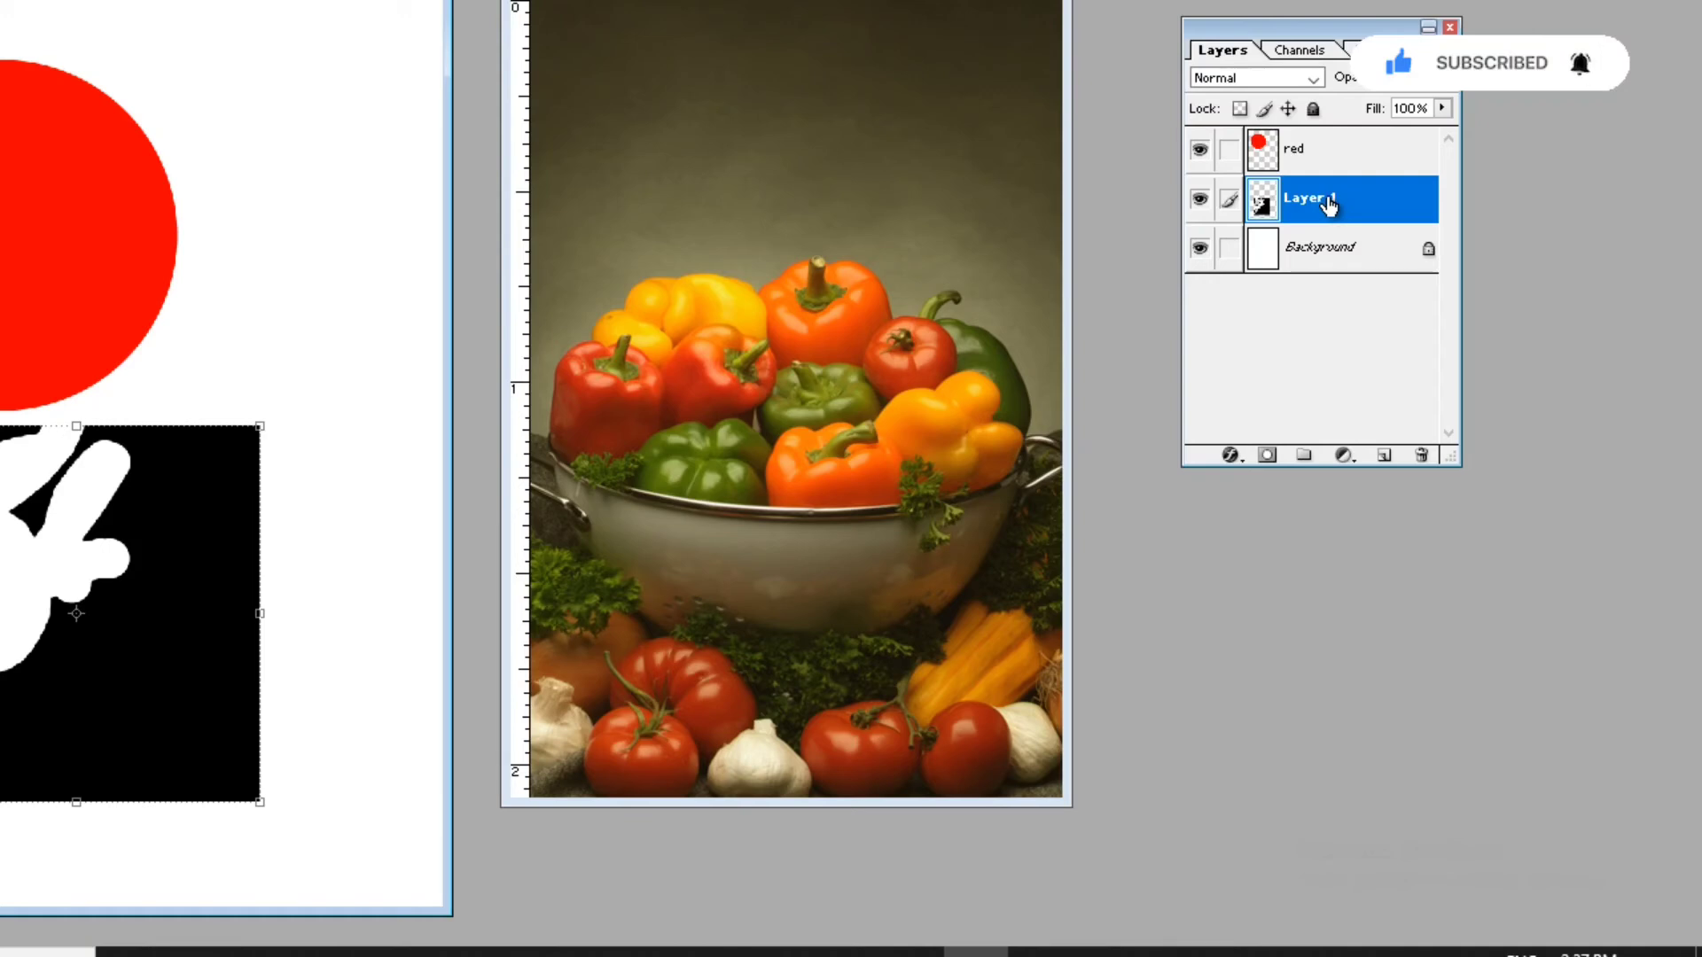
Delete Layer 1 with the black square, undo the deletion, and delete the layer again
left_click_drag(1330, 204, 1426, 456)
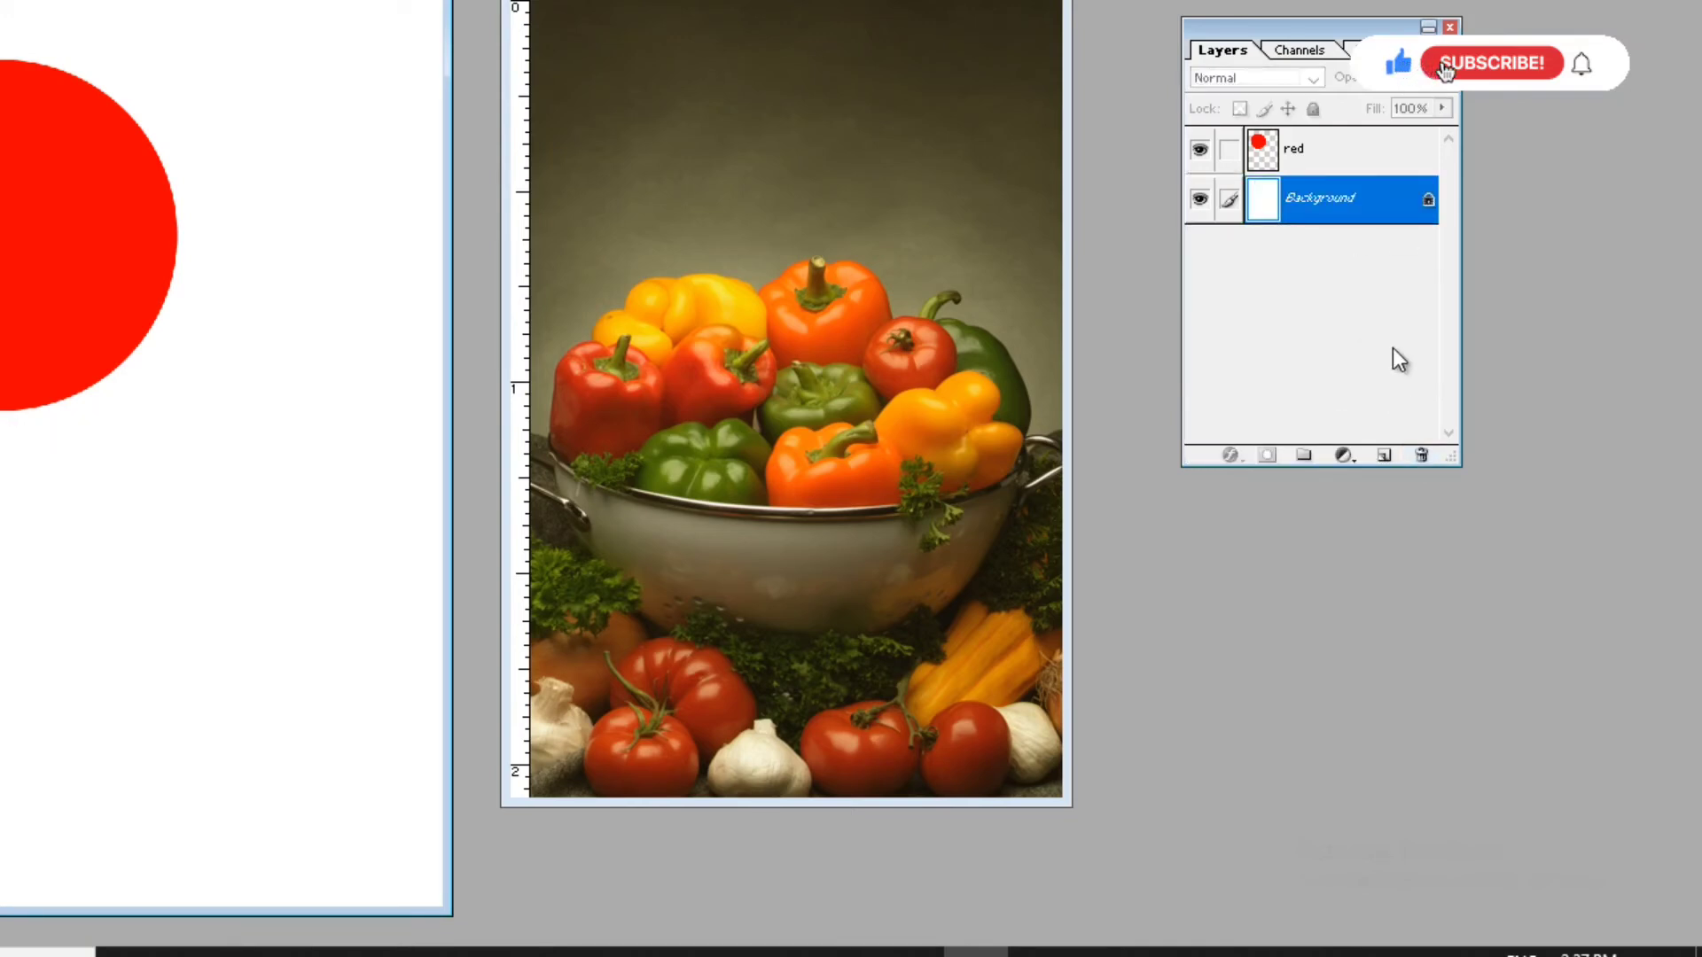
key("ctrl+z")
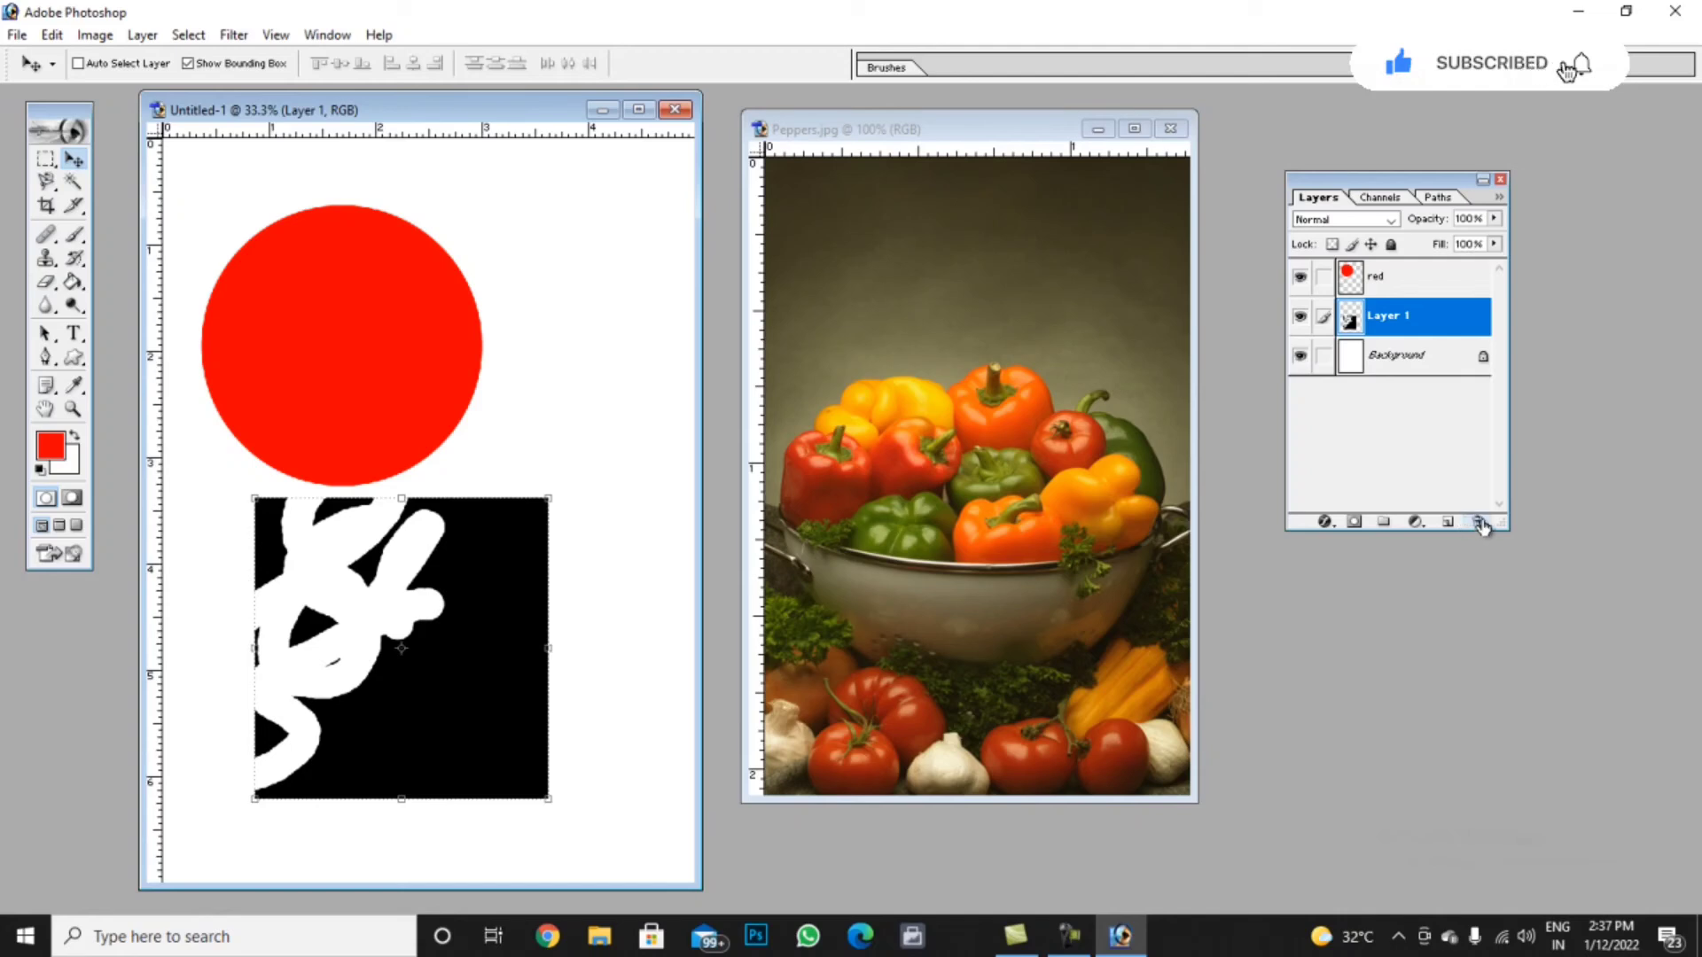
left_click(1478, 522)
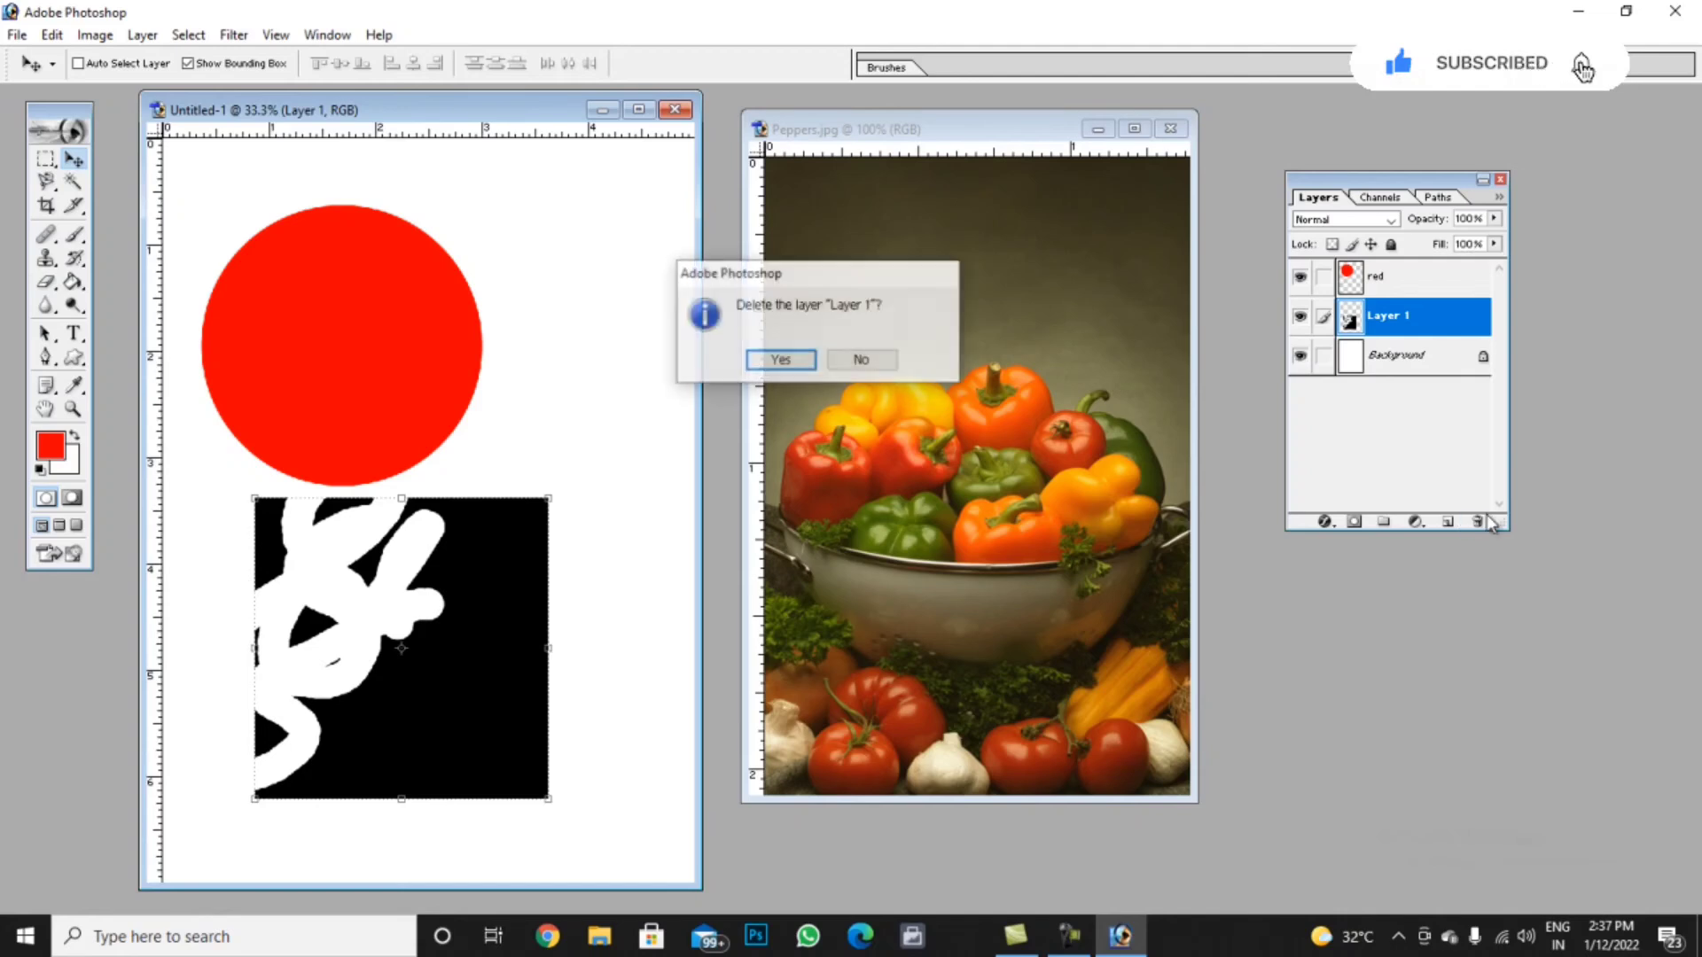
left_click(774, 357)
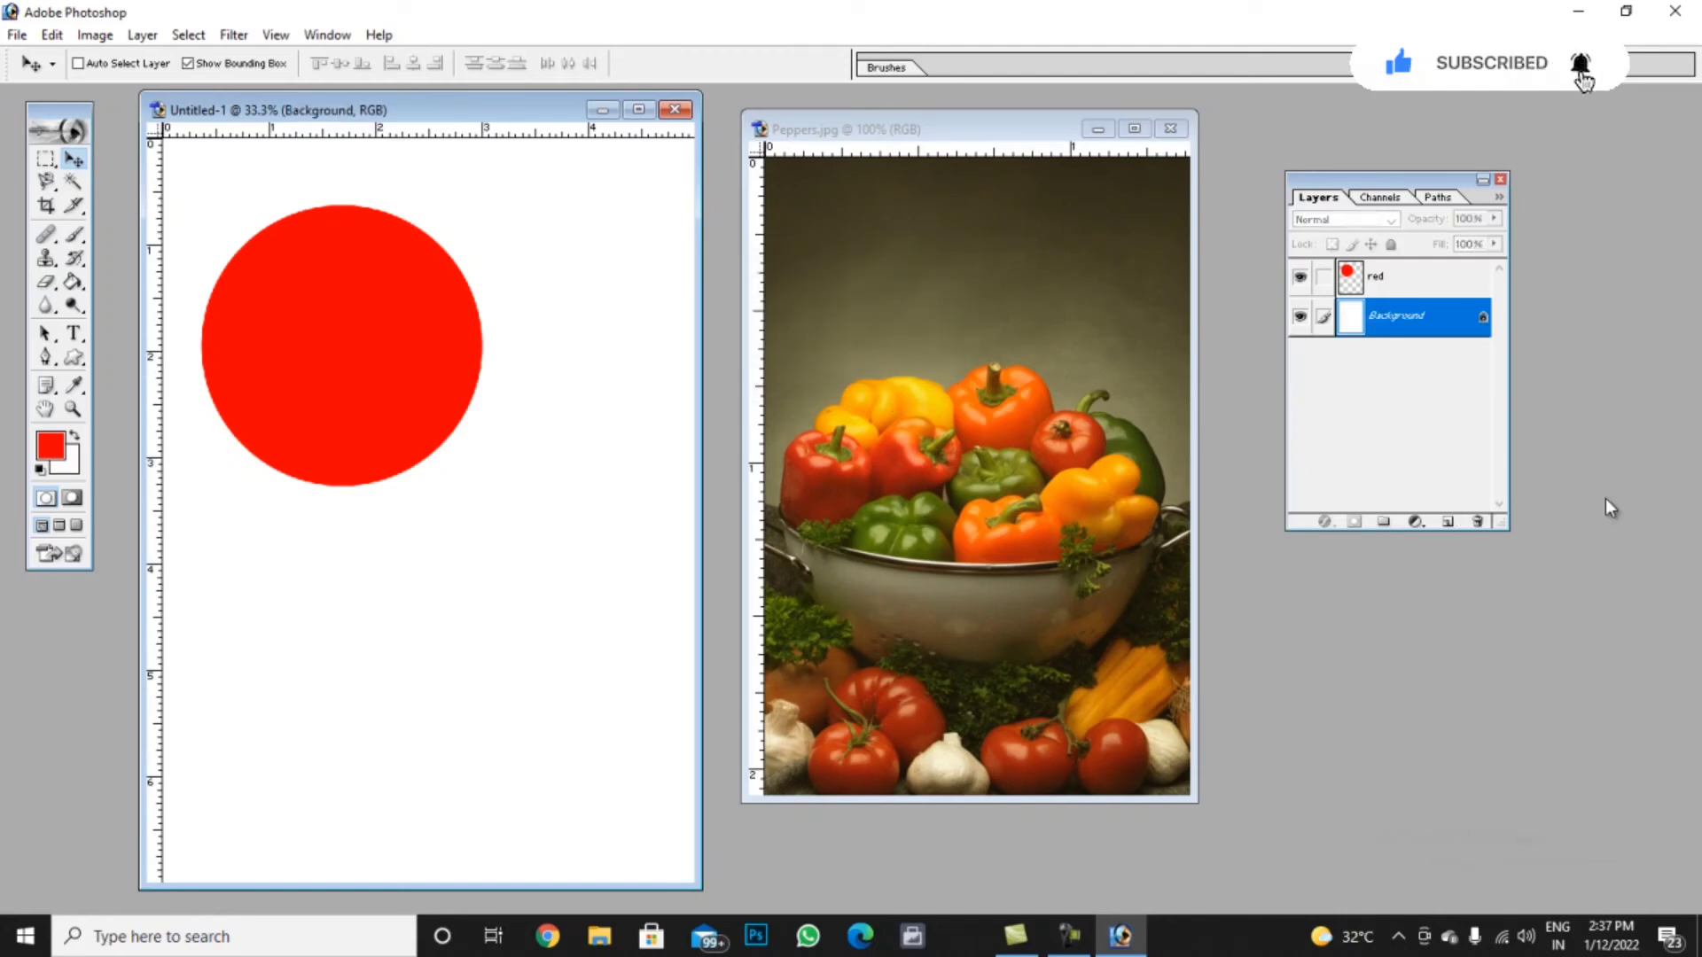
Delete the layer named red, leaving only the white Background in the untitled document
left_click(1397, 278)
left_click(145, 37)
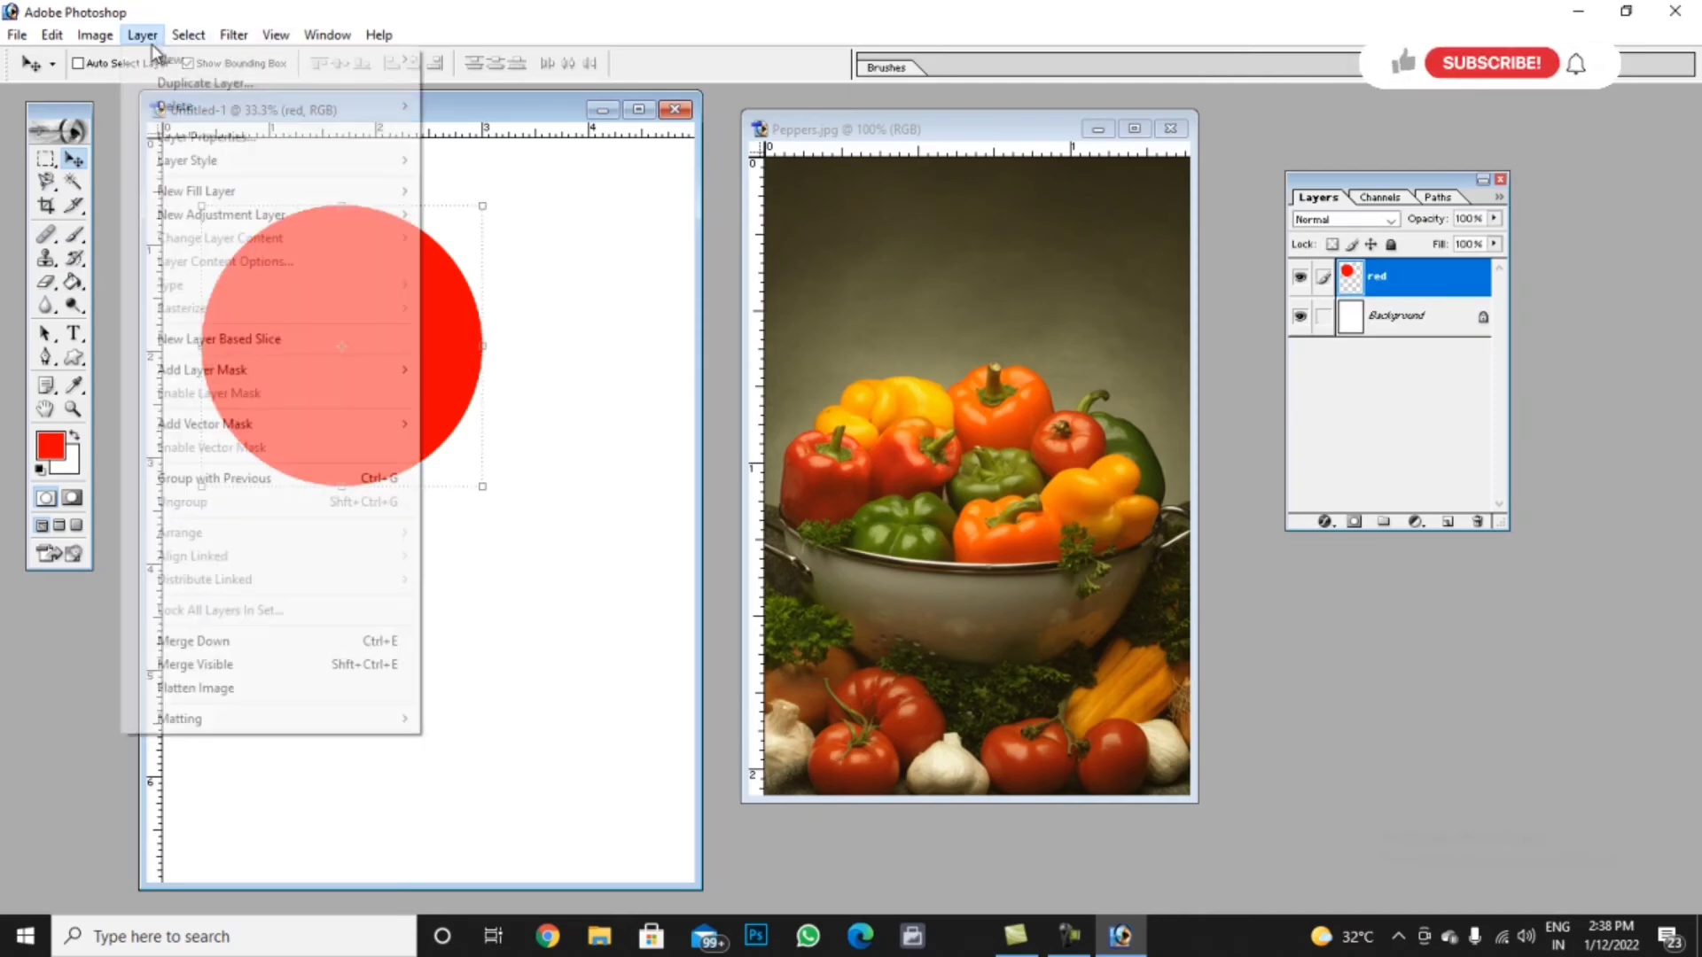
mouse_move(202, 106)
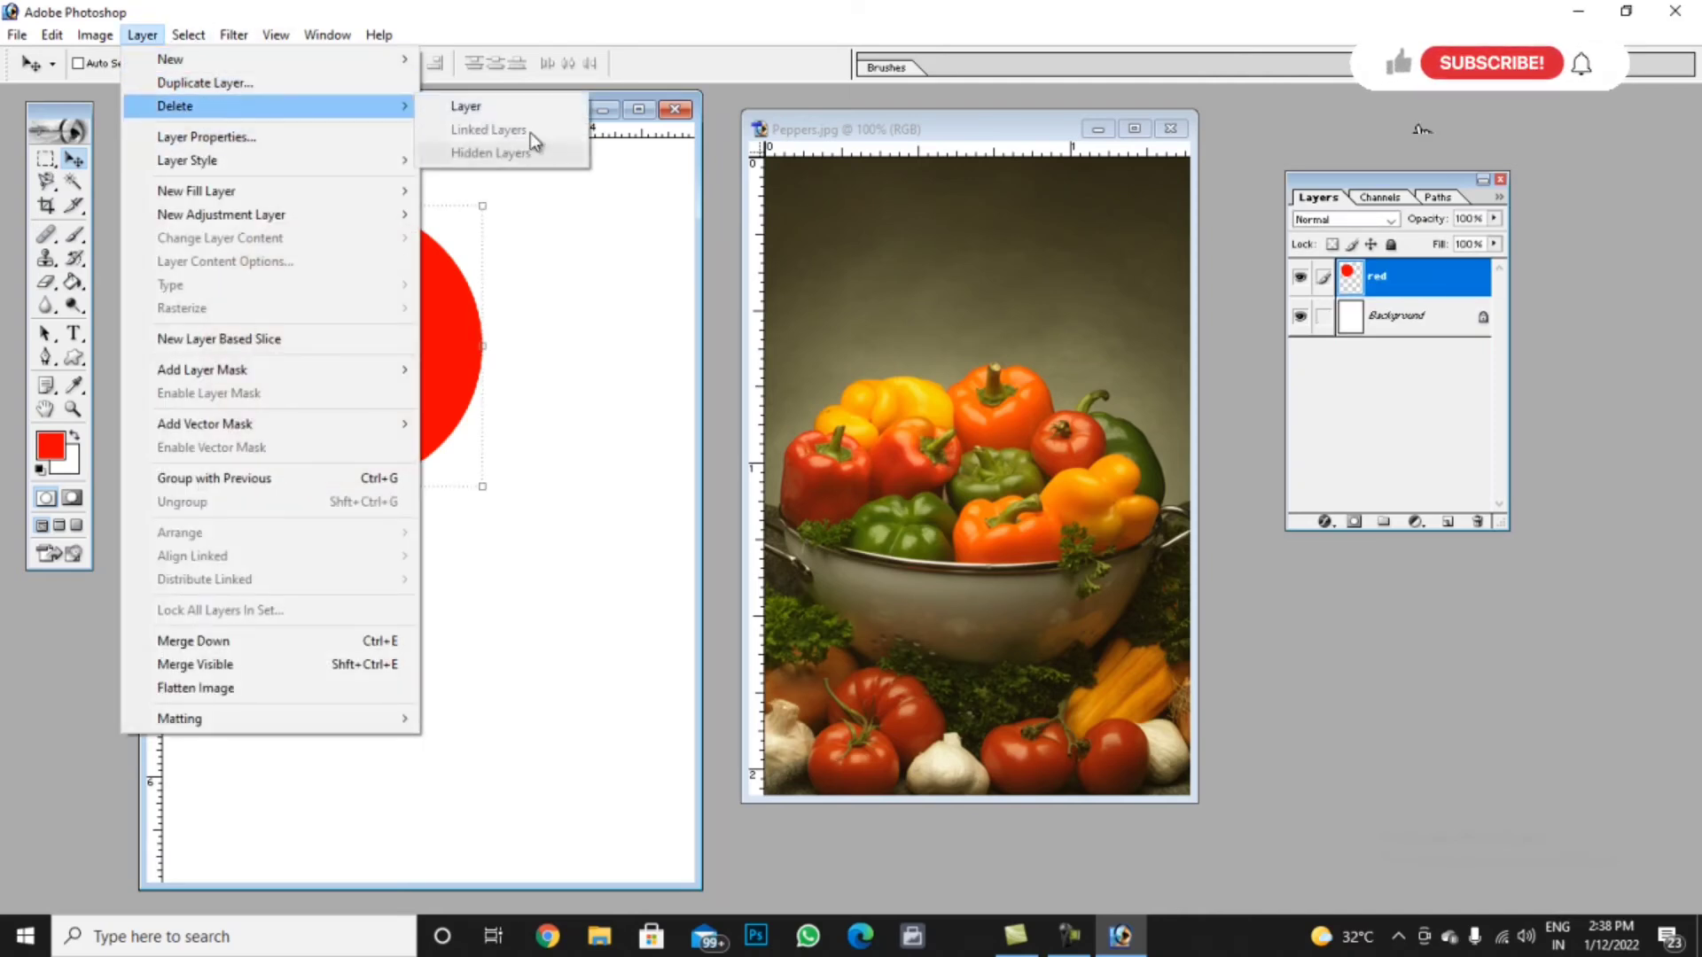
left_click(487, 106)
left_click(778, 358)
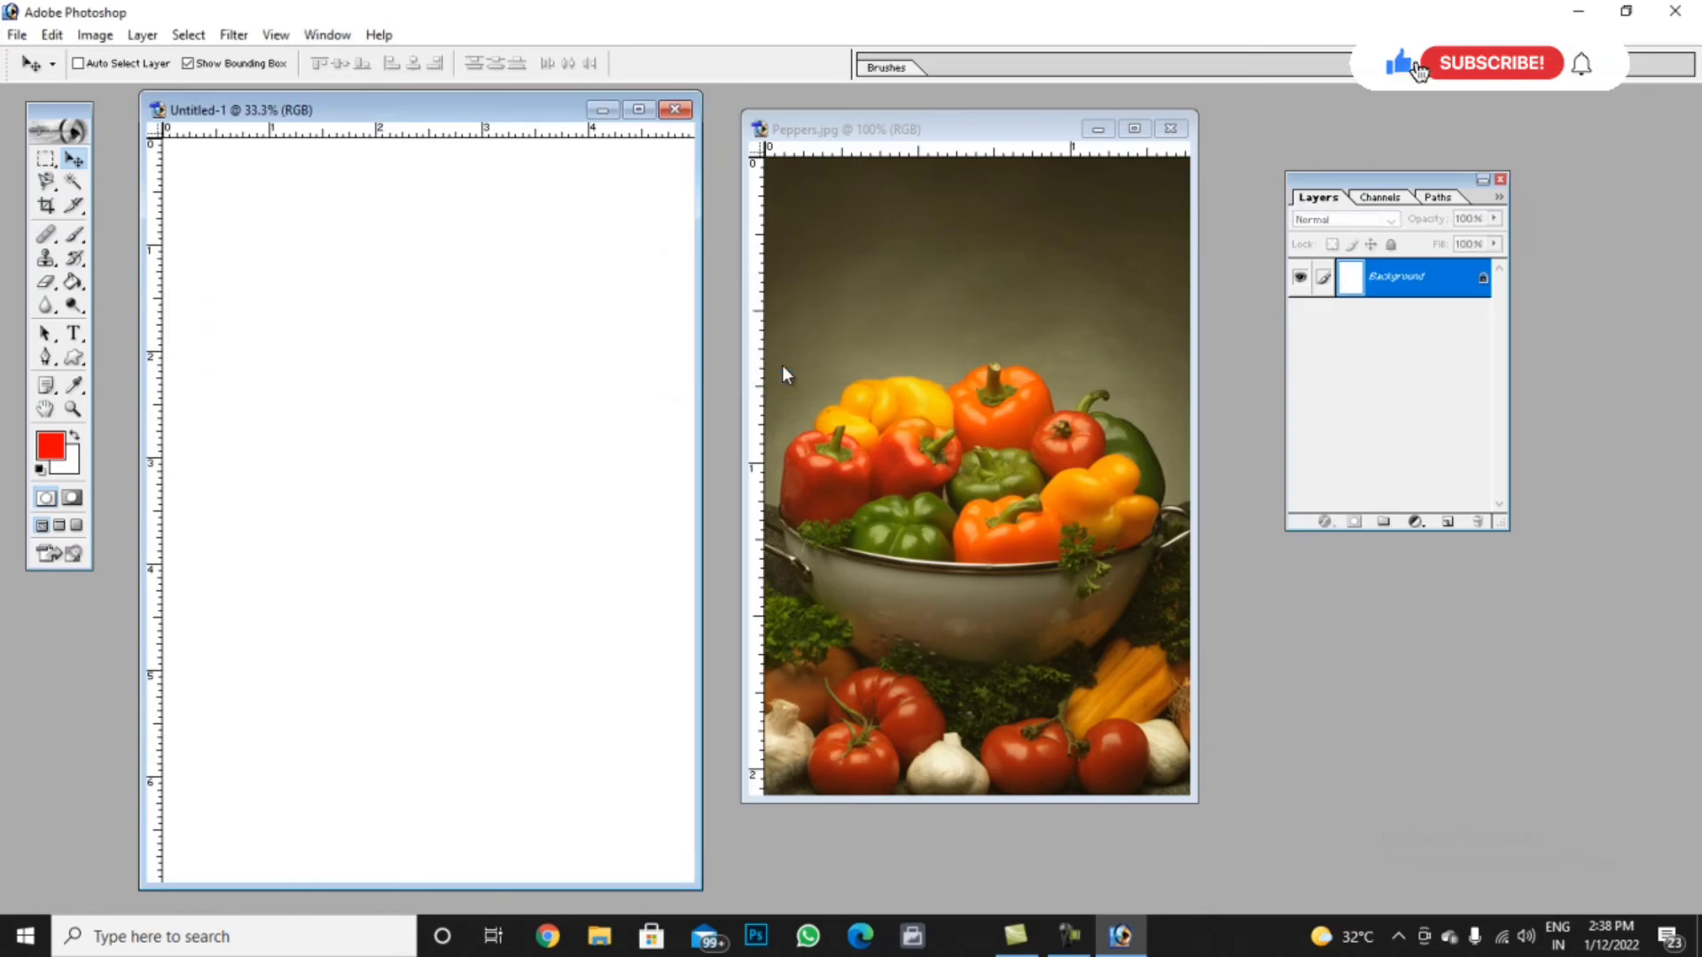
Place a Single Row Marquee selection across the middle of the peppers in the Peppers image
left_click(998, 301)
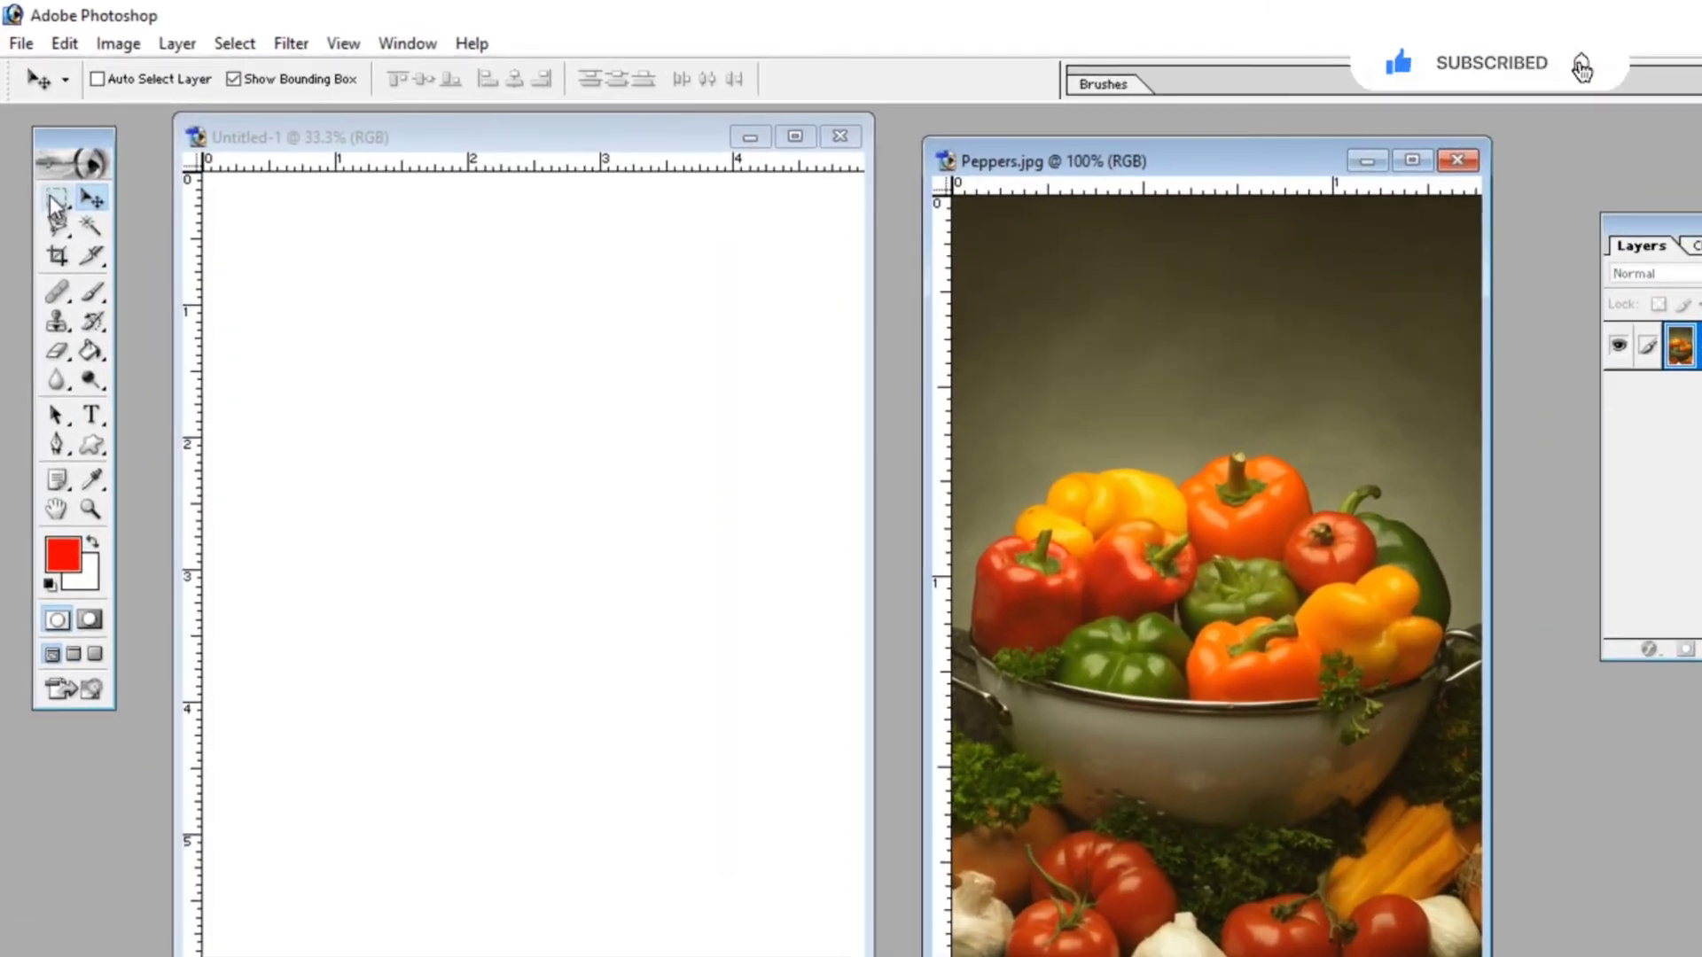
left_click_drag(47, 158, 275, 211)
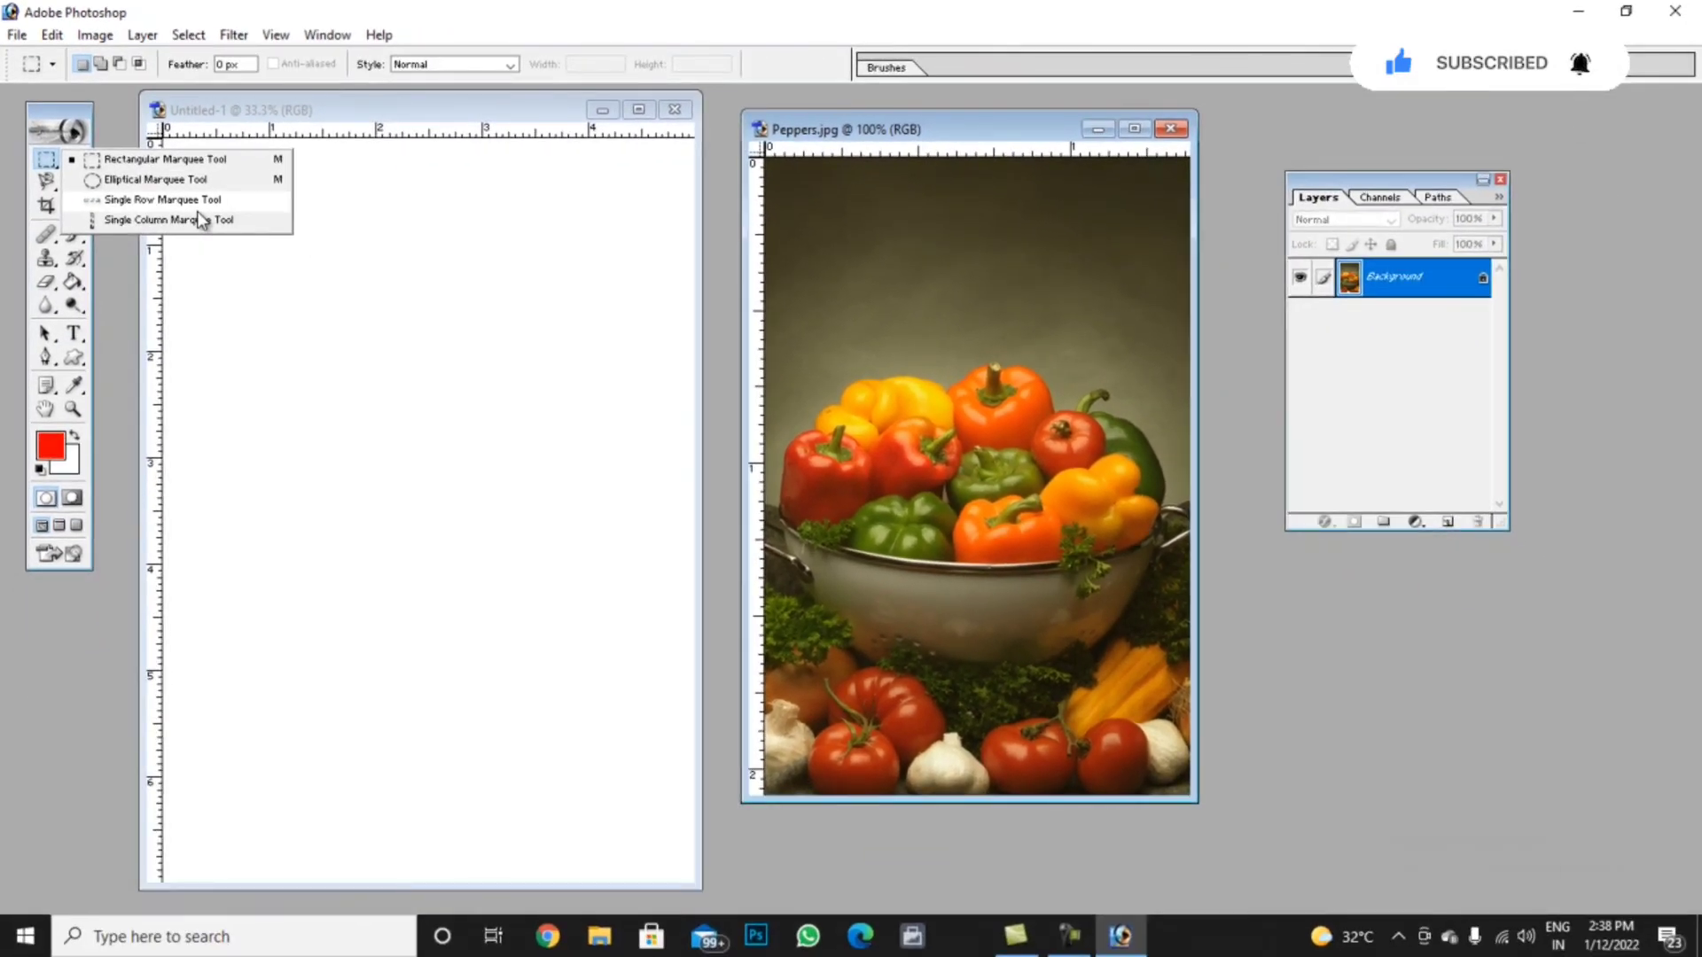
left_click(171, 202)
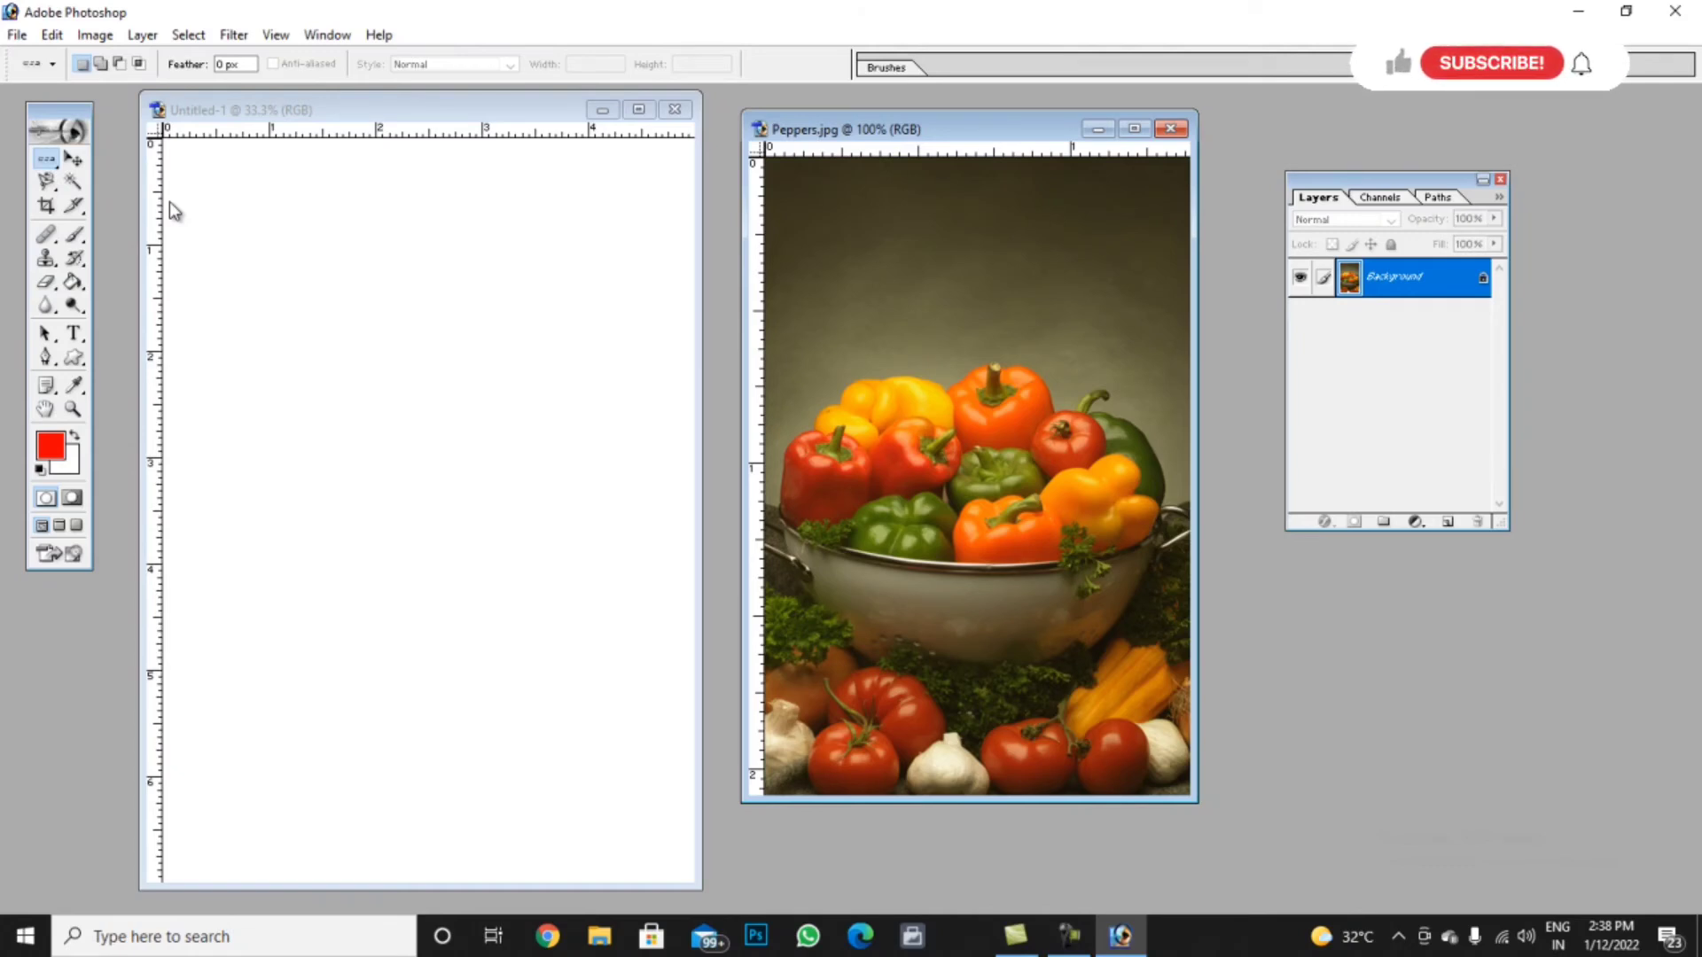
left_click(52, 163)
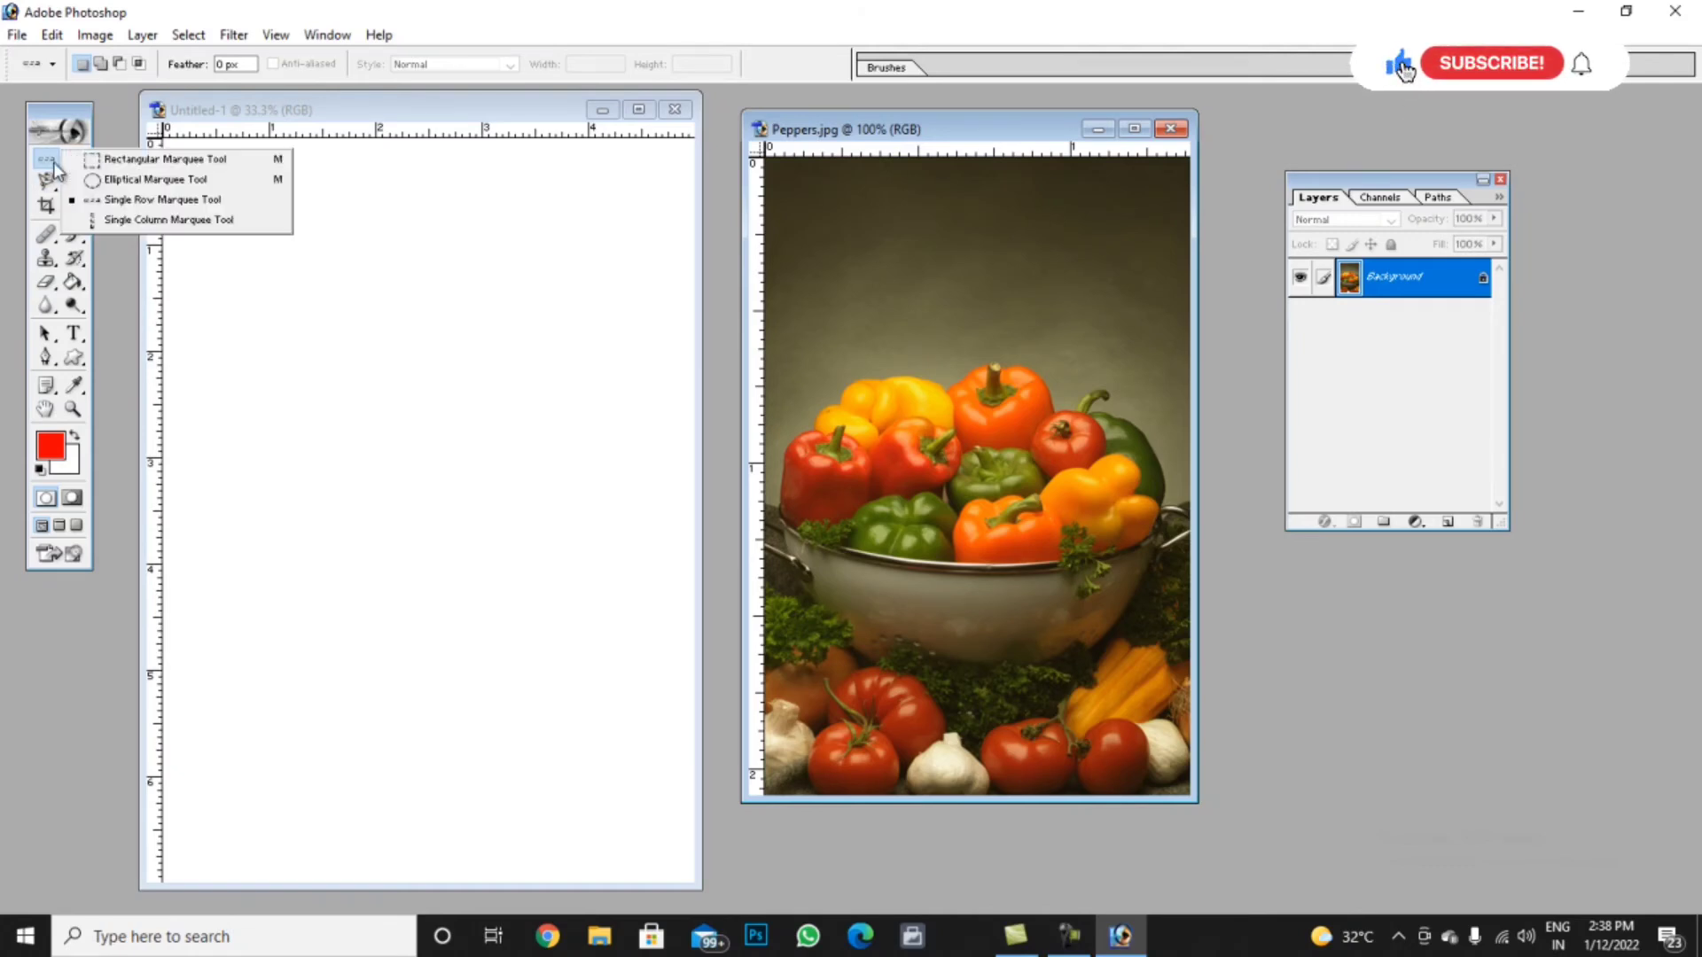
left_click(155, 201)
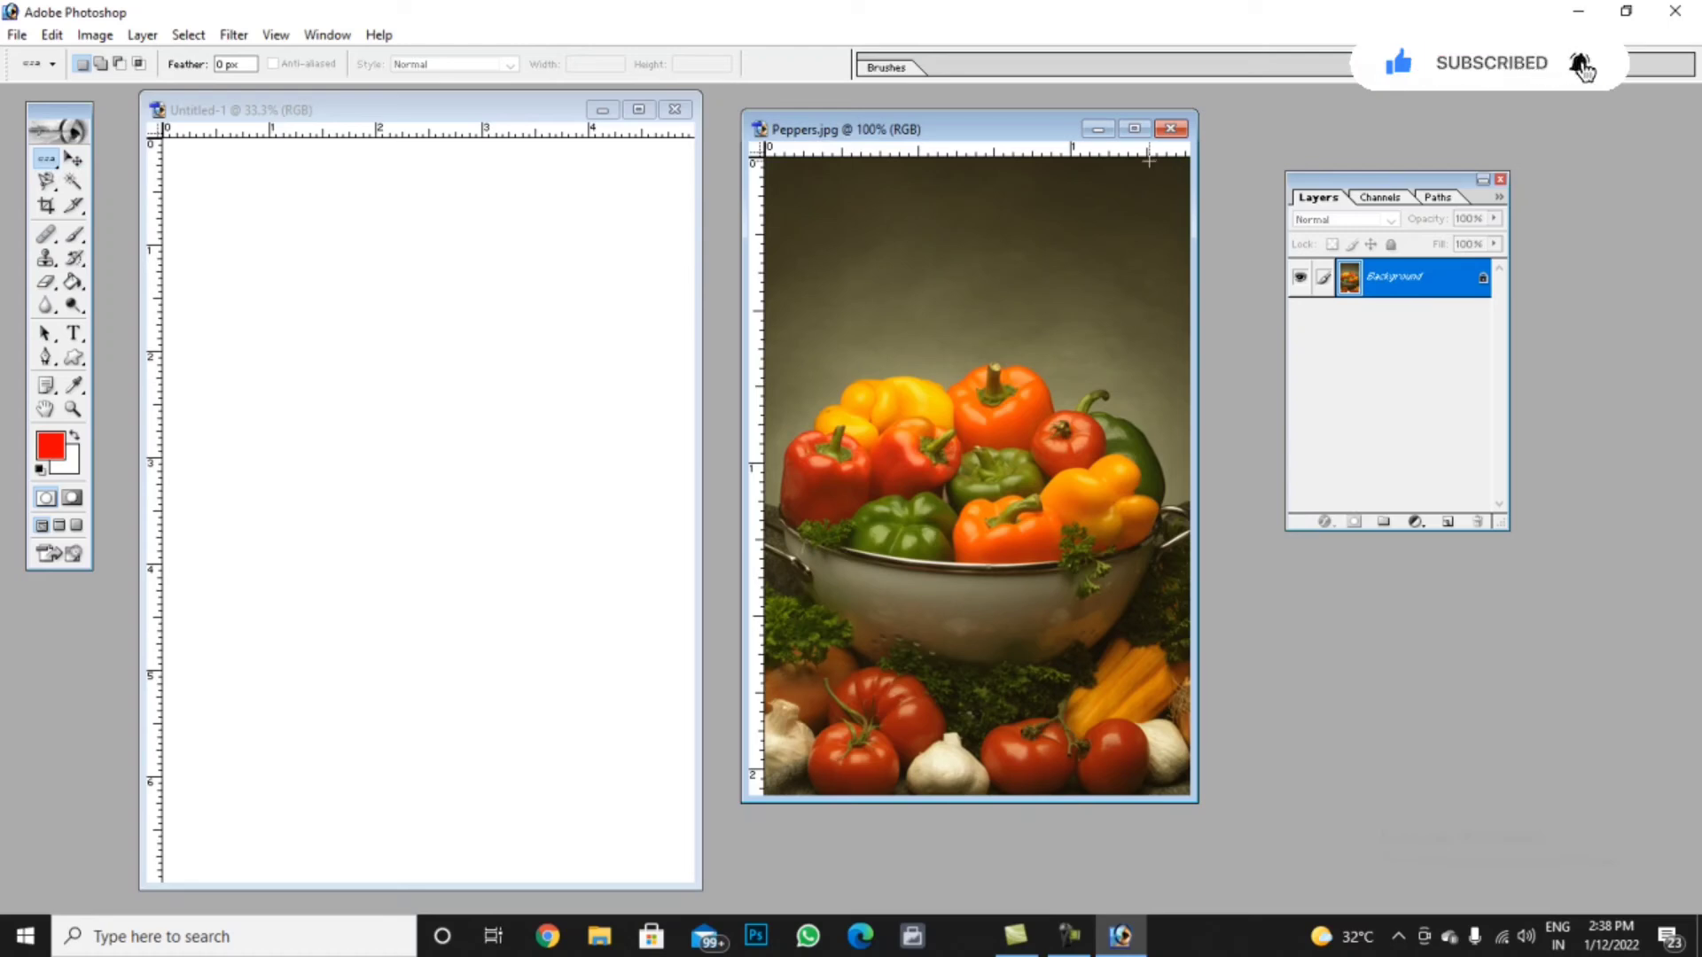
left_click(49, 162)
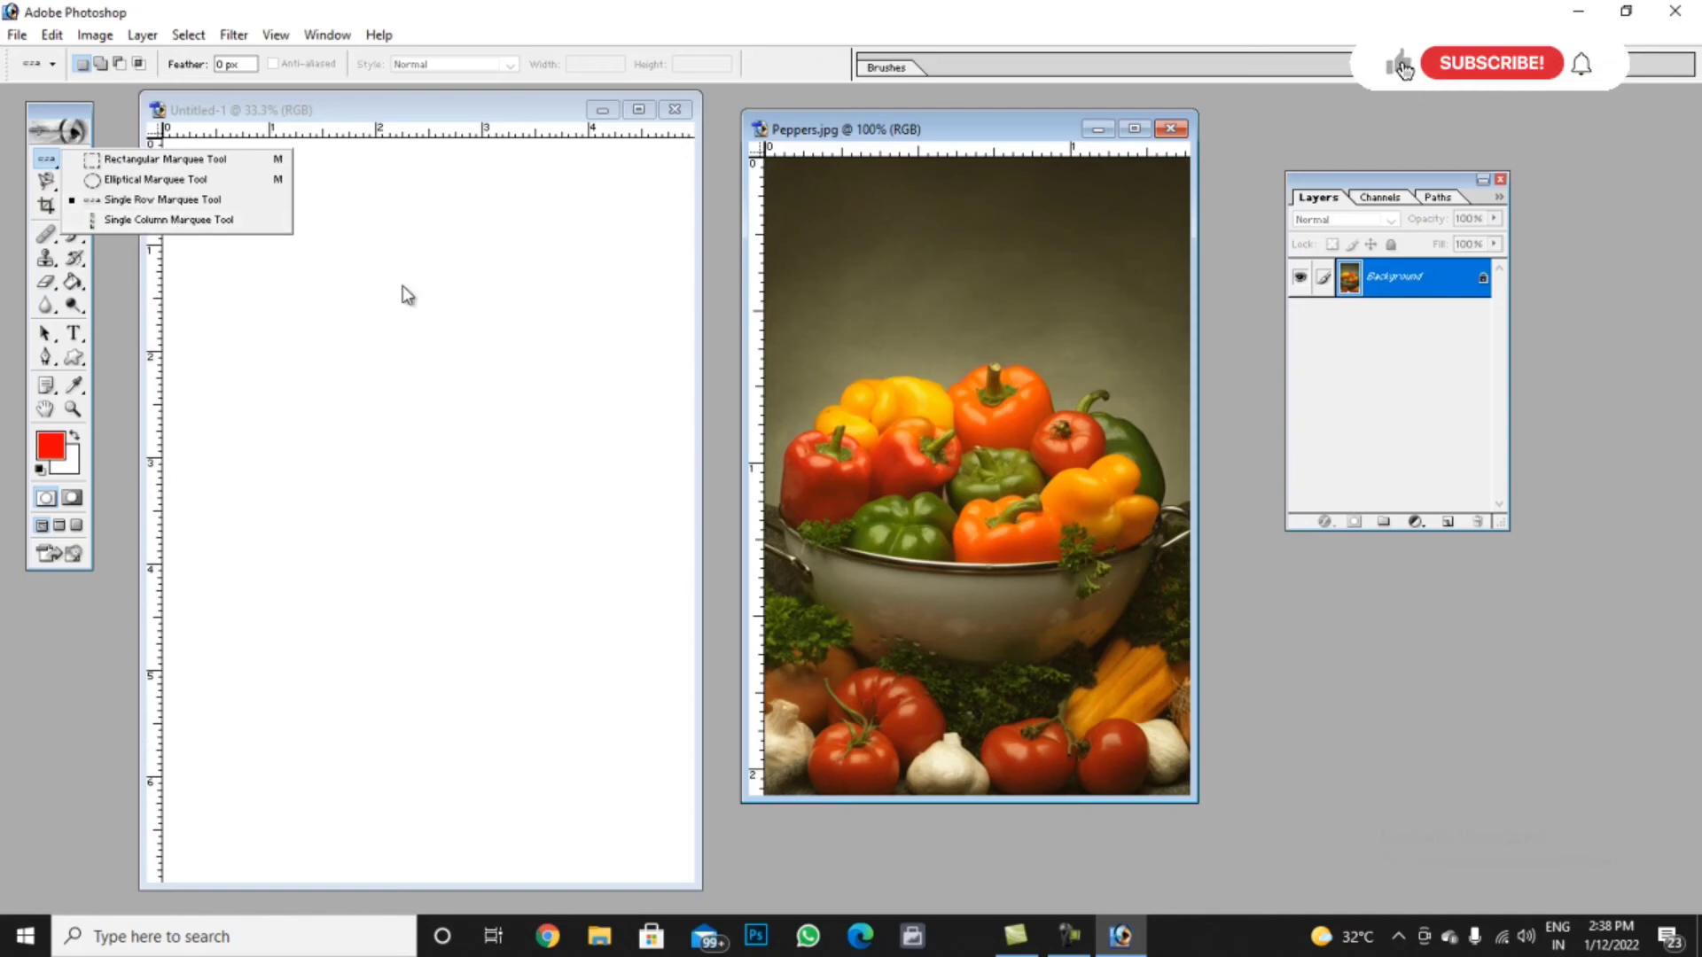
left_click(1368, 369)
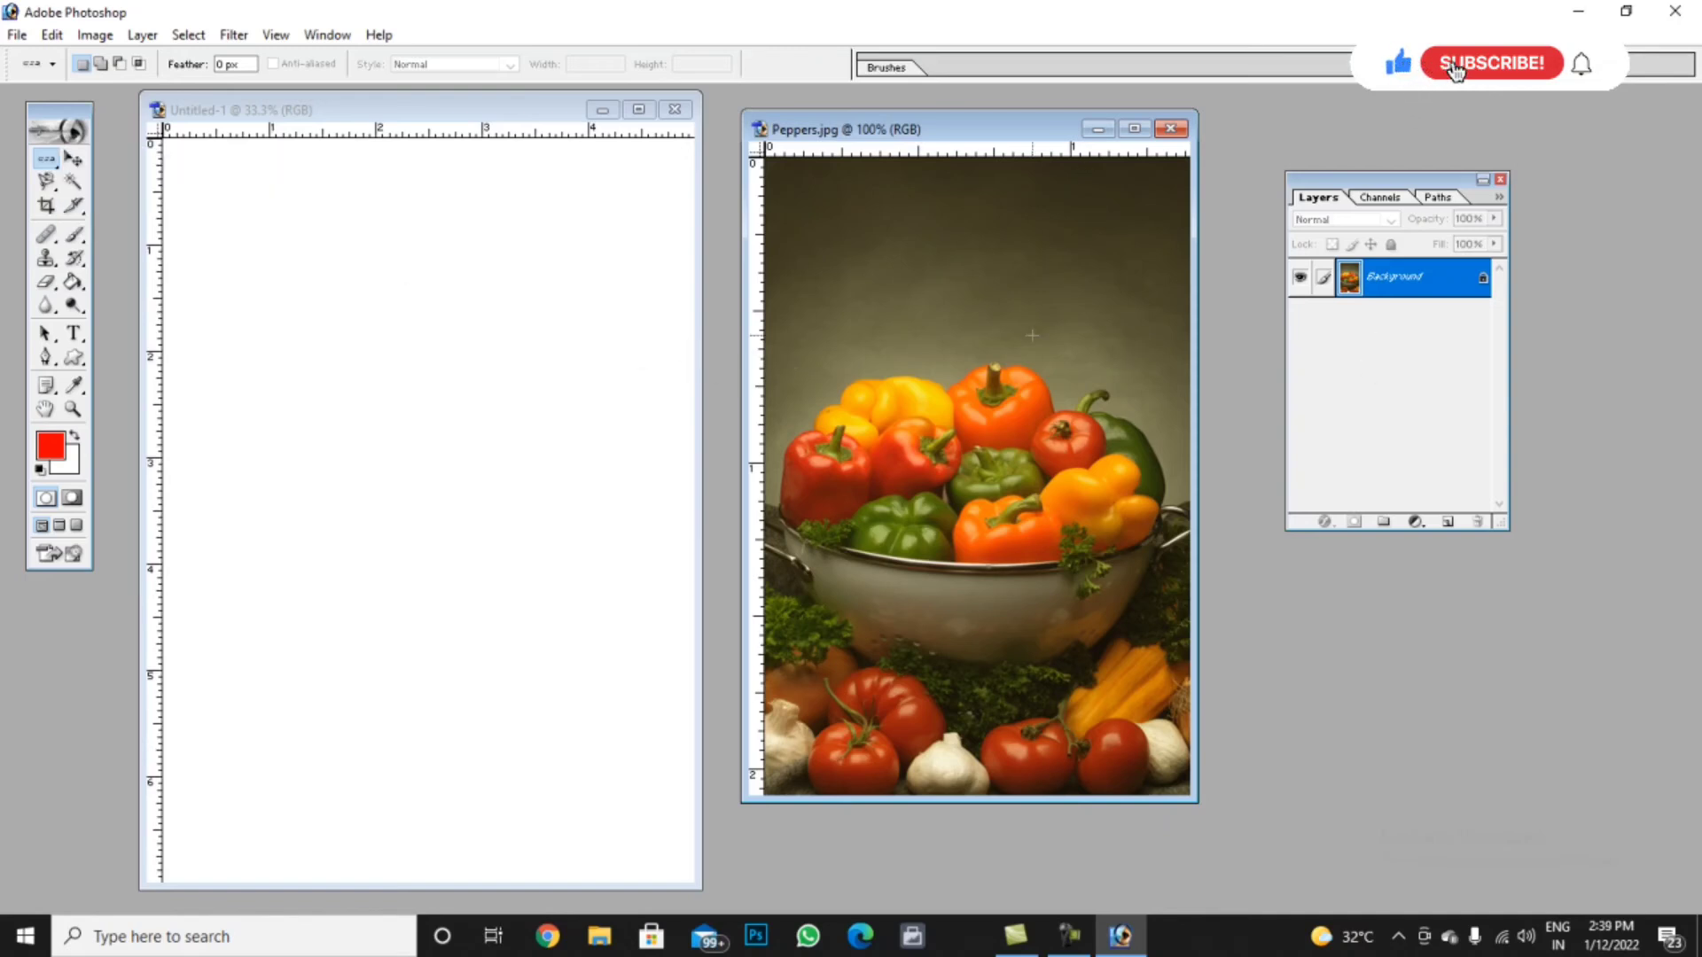
right_click(50, 161)
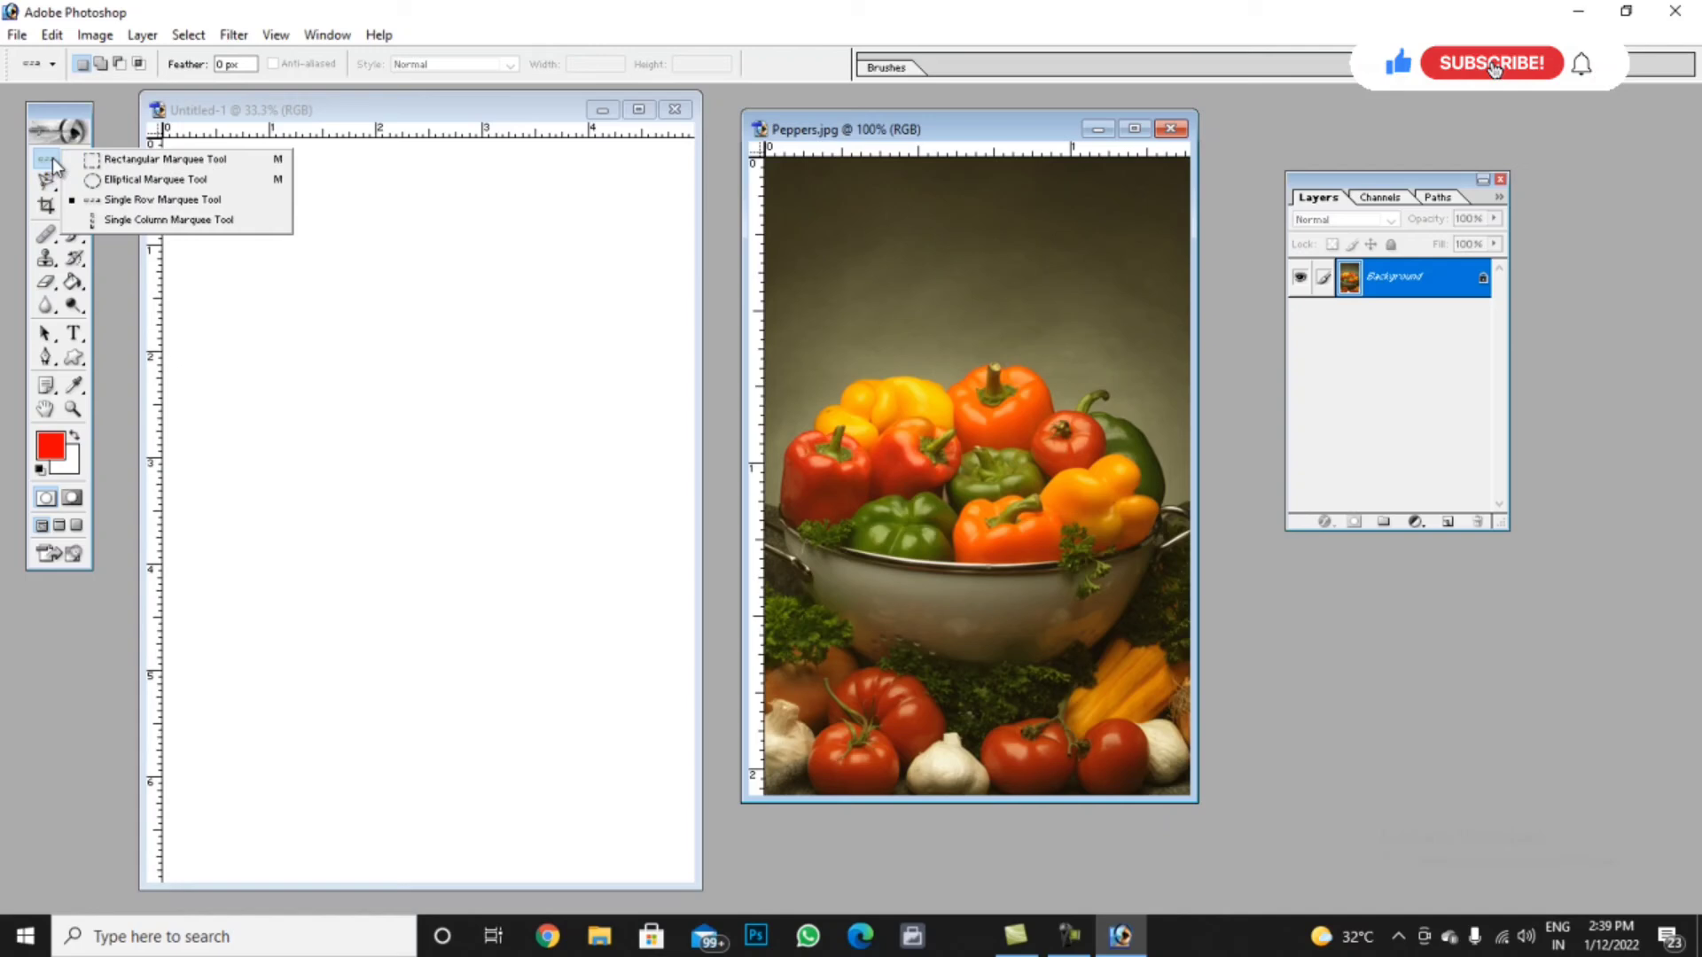
left_click(204, 200)
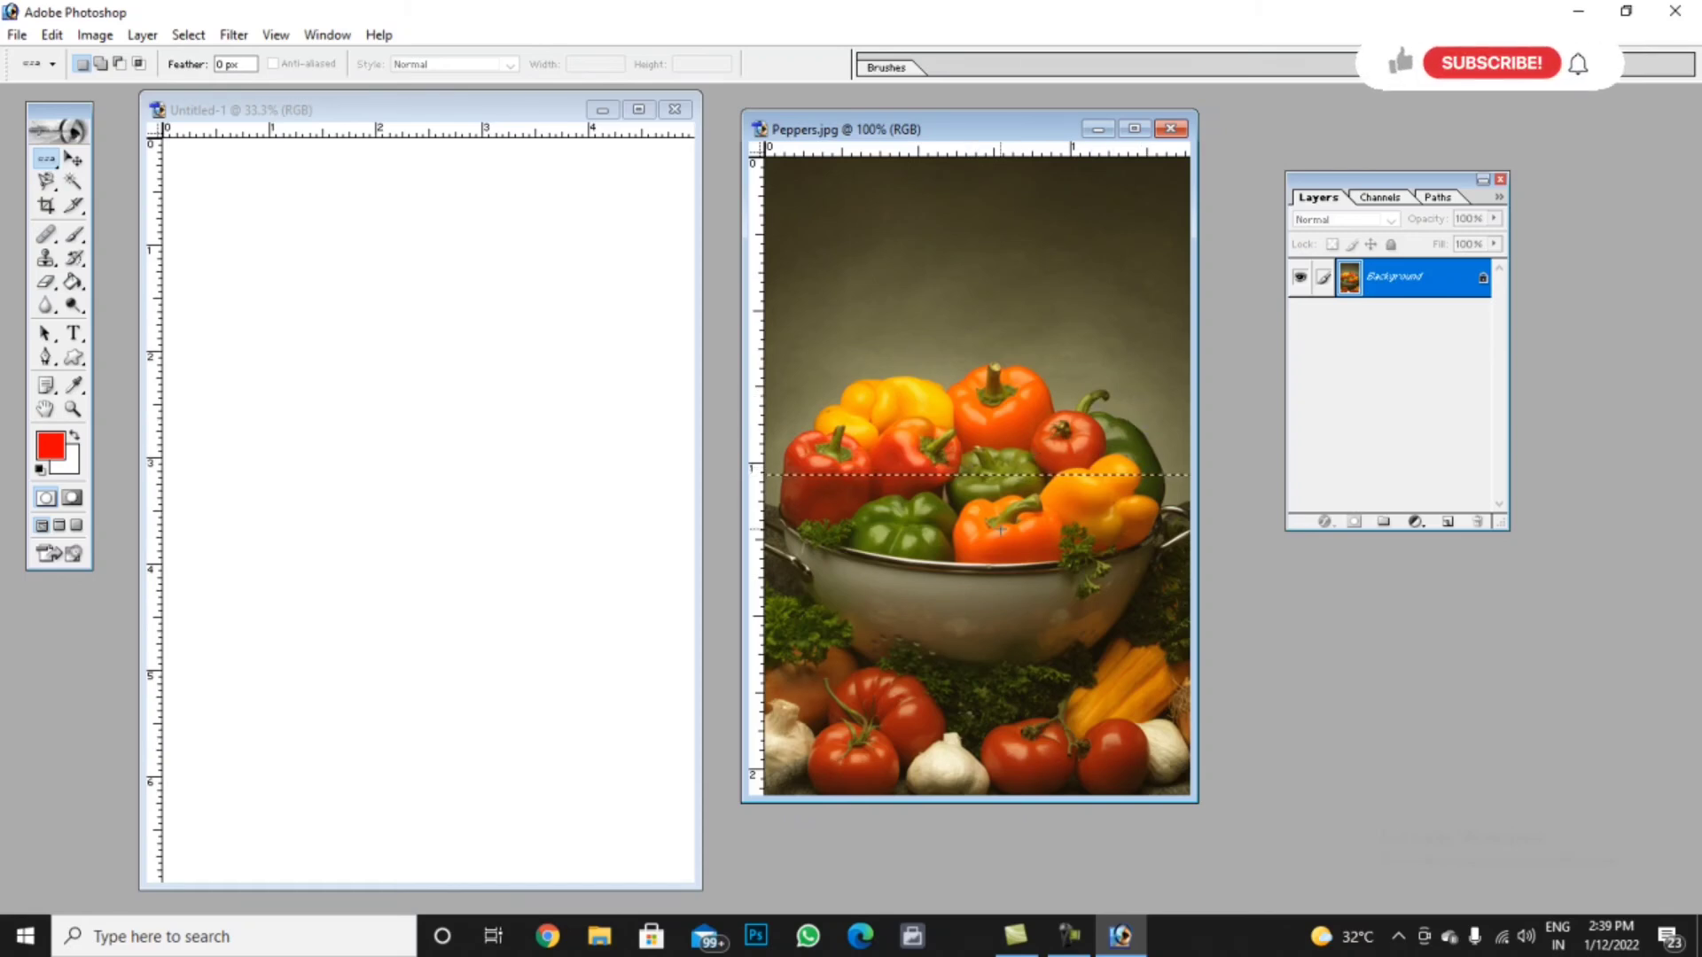
Maximize the Peppers image and stretch the selected pixel row up and down with Free Transform into vertical stripes over nearly the full height
left_click(1134, 129)
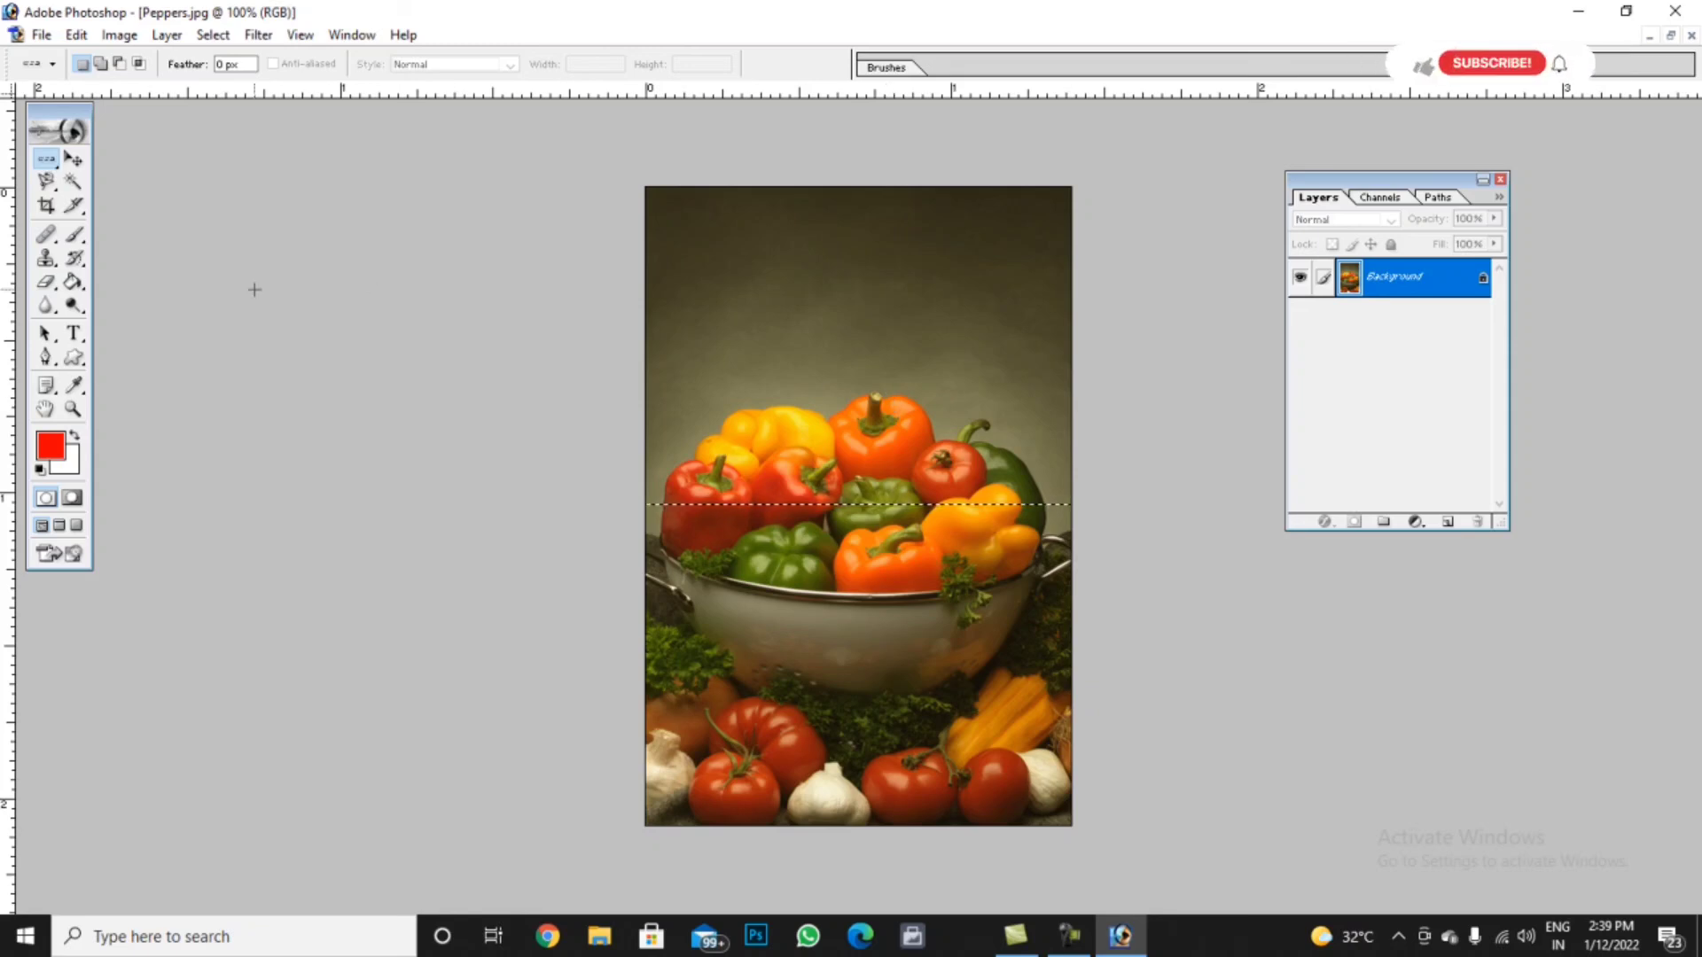
left_click(84, 160)
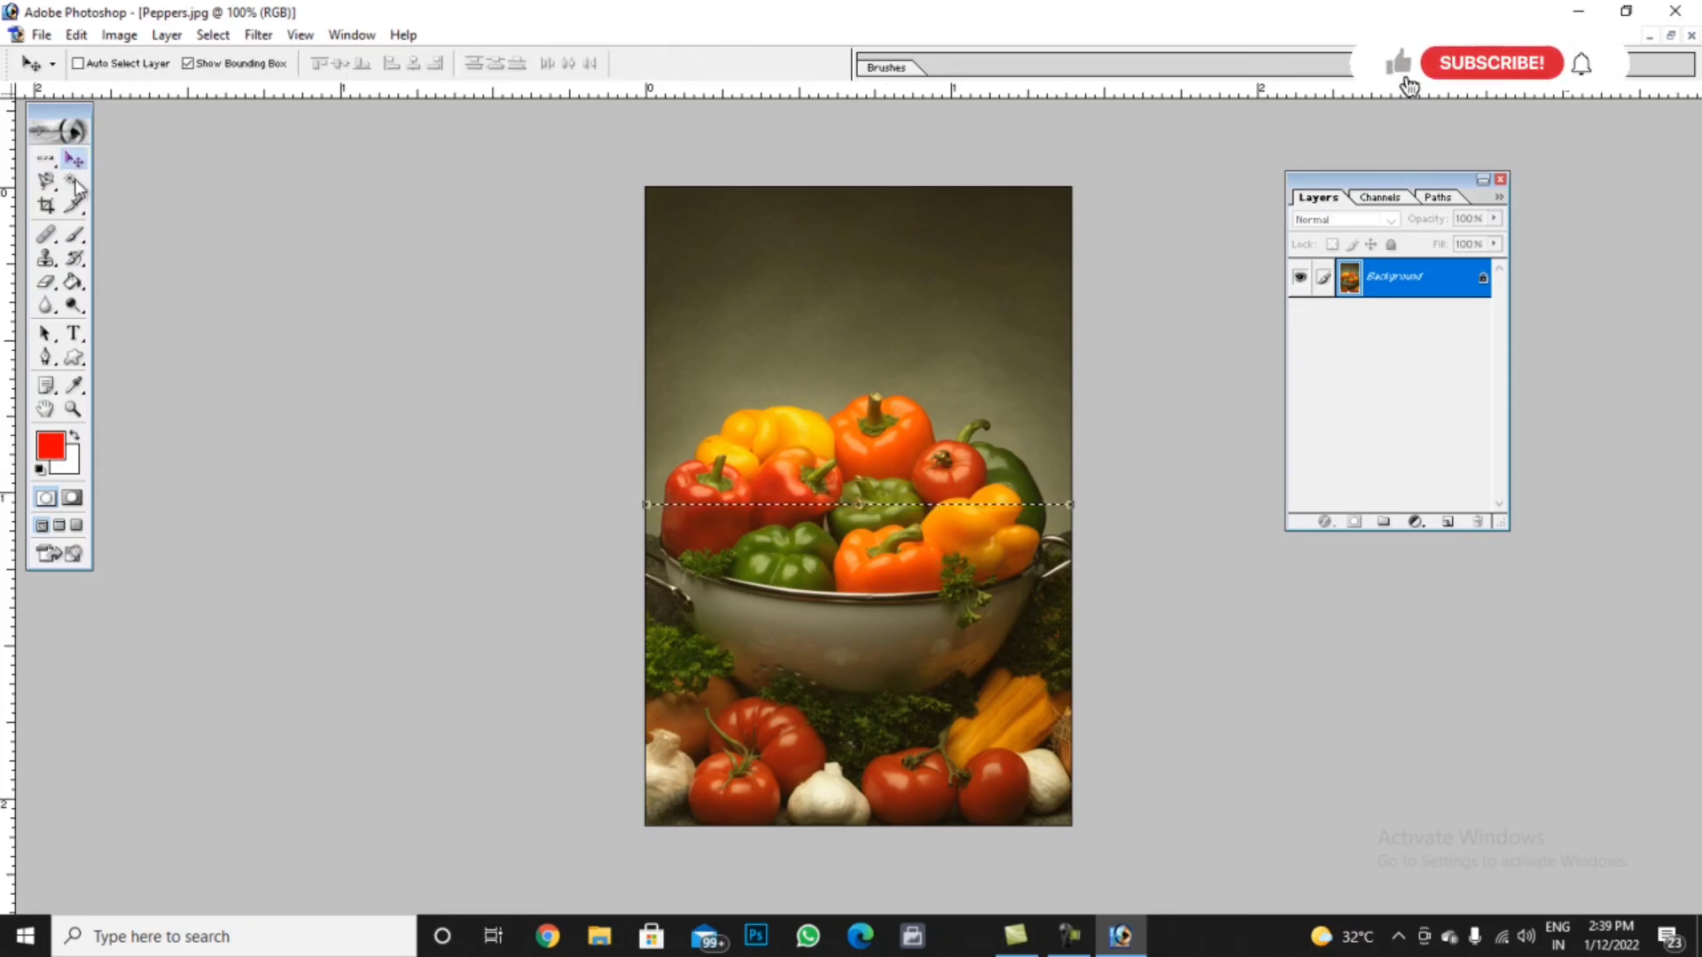
left_click(189, 64)
key("ctrl+t")
left_click_drag(860, 503, 903, 220)
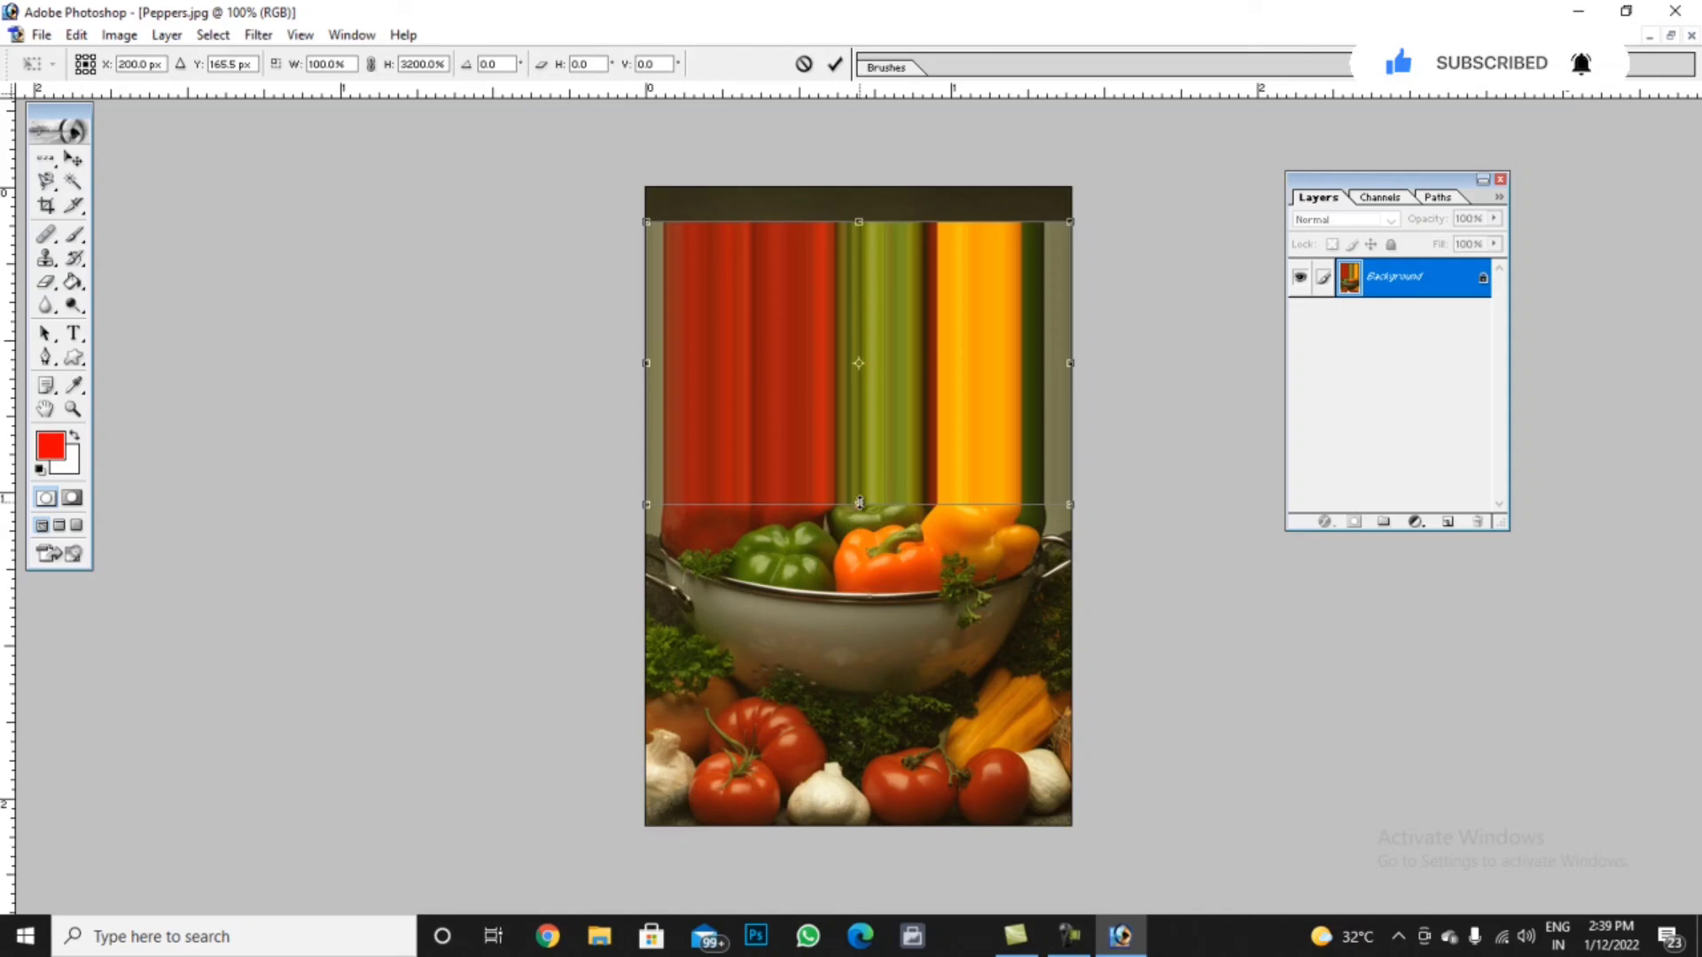
left_click_drag(859, 501, 906, 788)
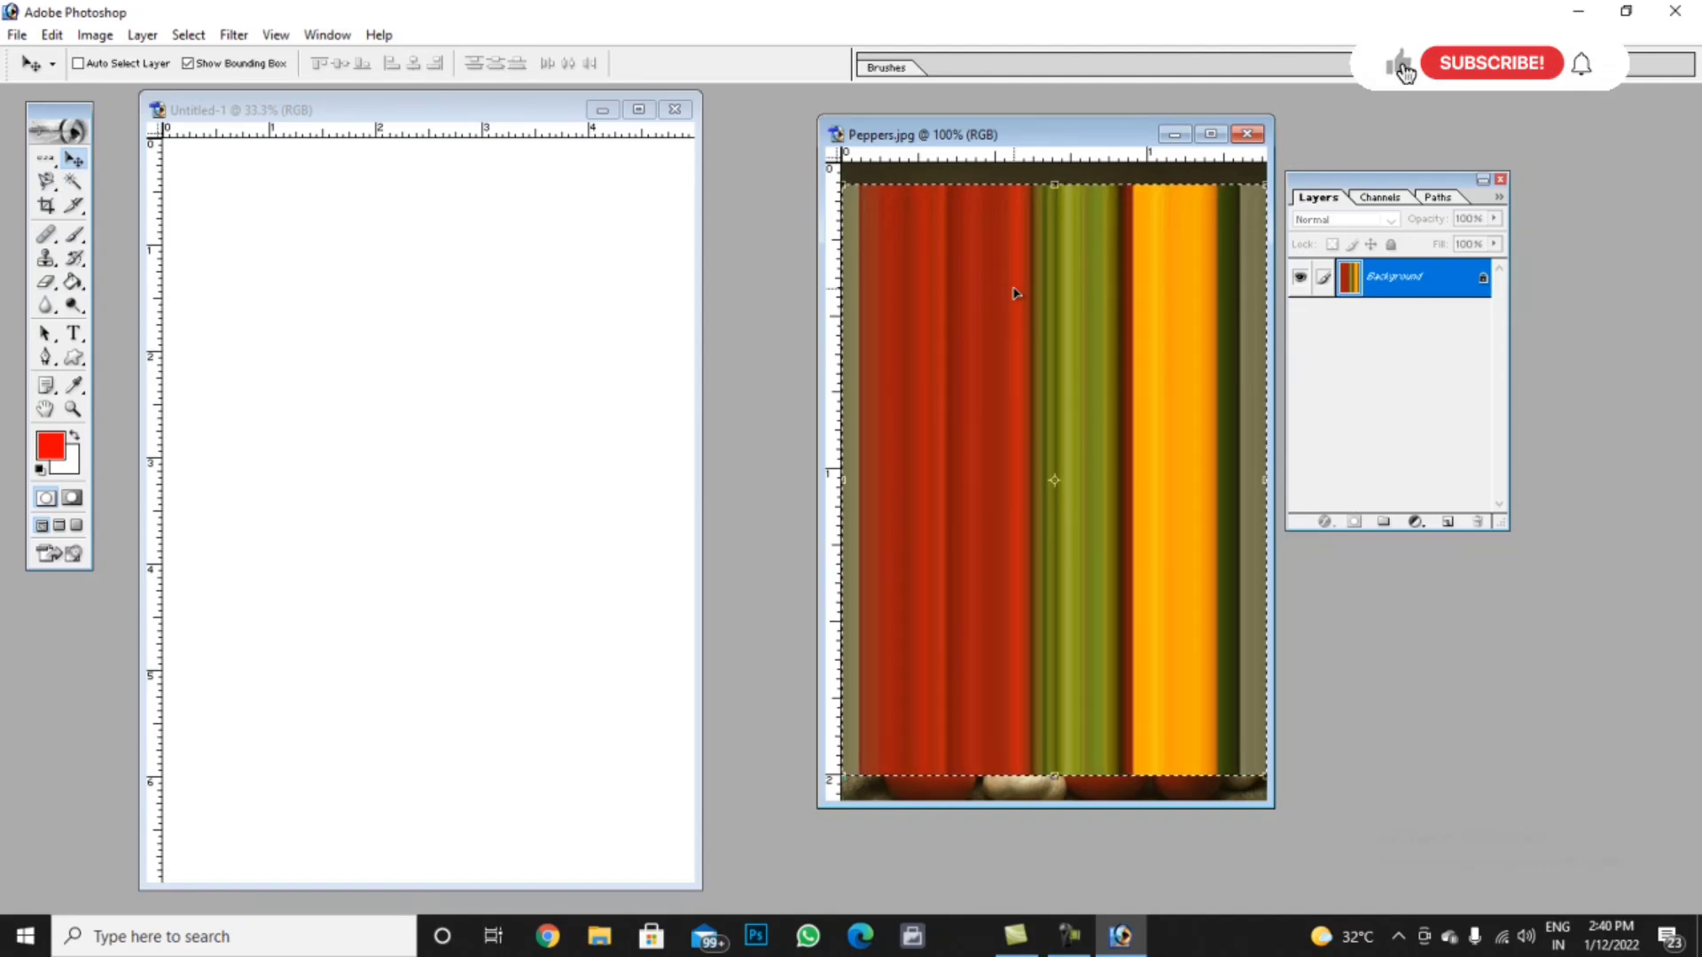
Copy the vertical stripes into the untitled document, maximize it, and move them toward the page's upper left
left_click_drag(995, 399, 470, 410)
left_click(638, 109)
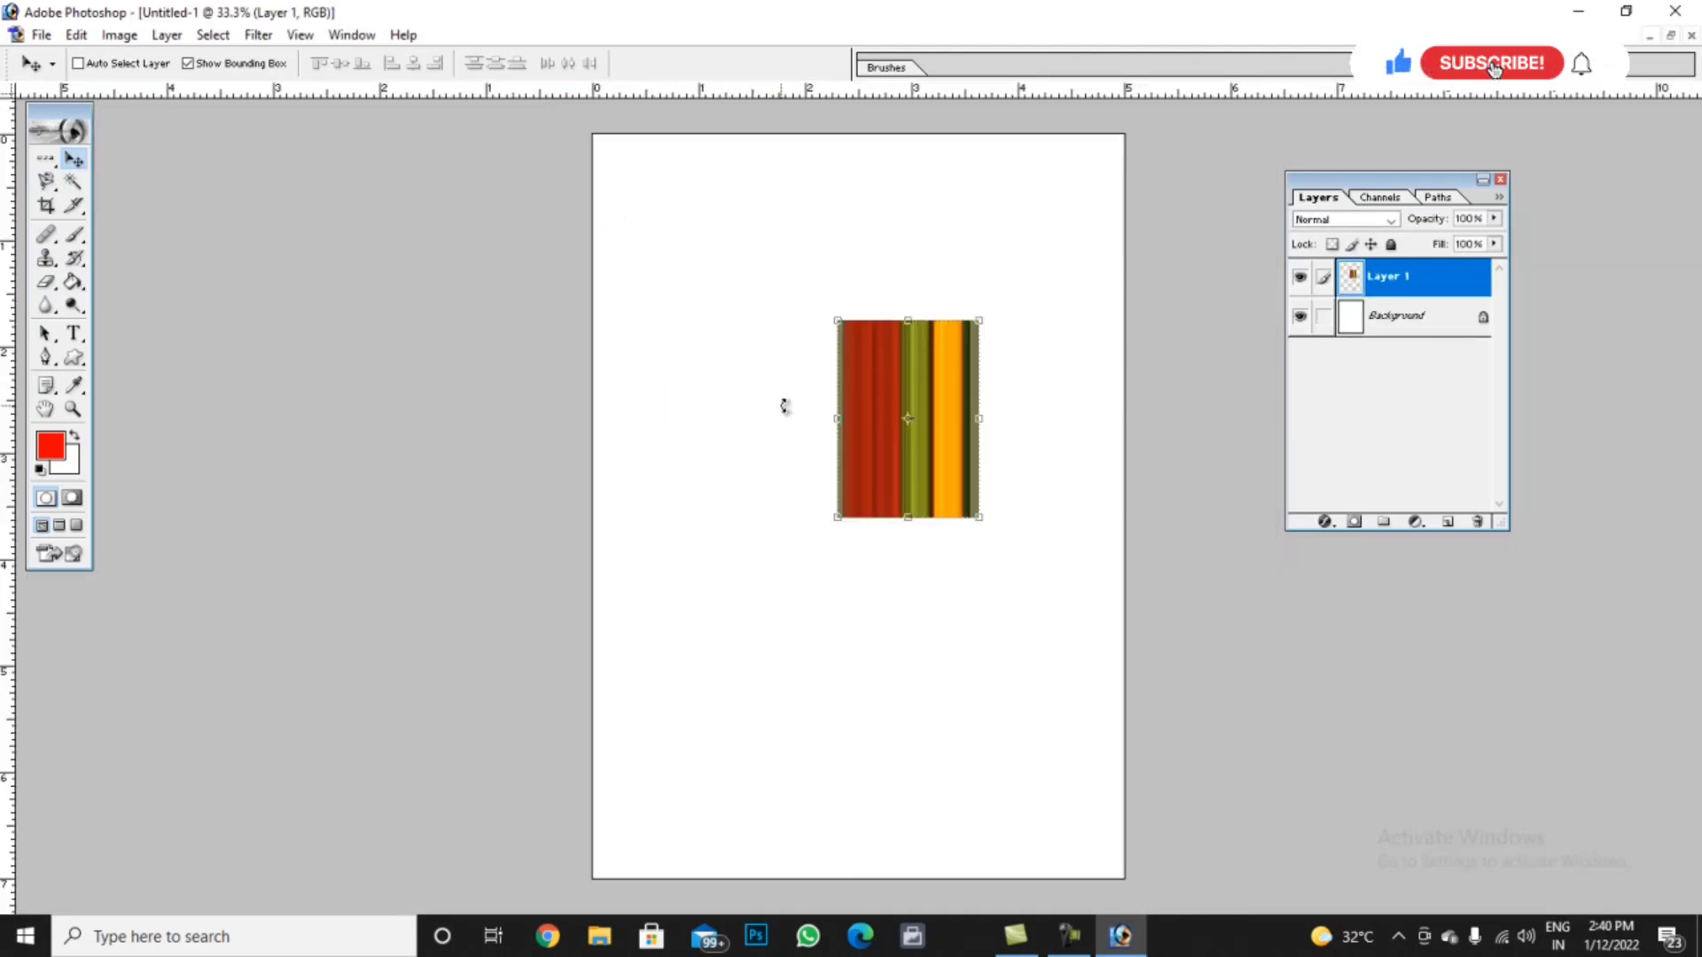
left_click_drag(943, 399, 817, 310)
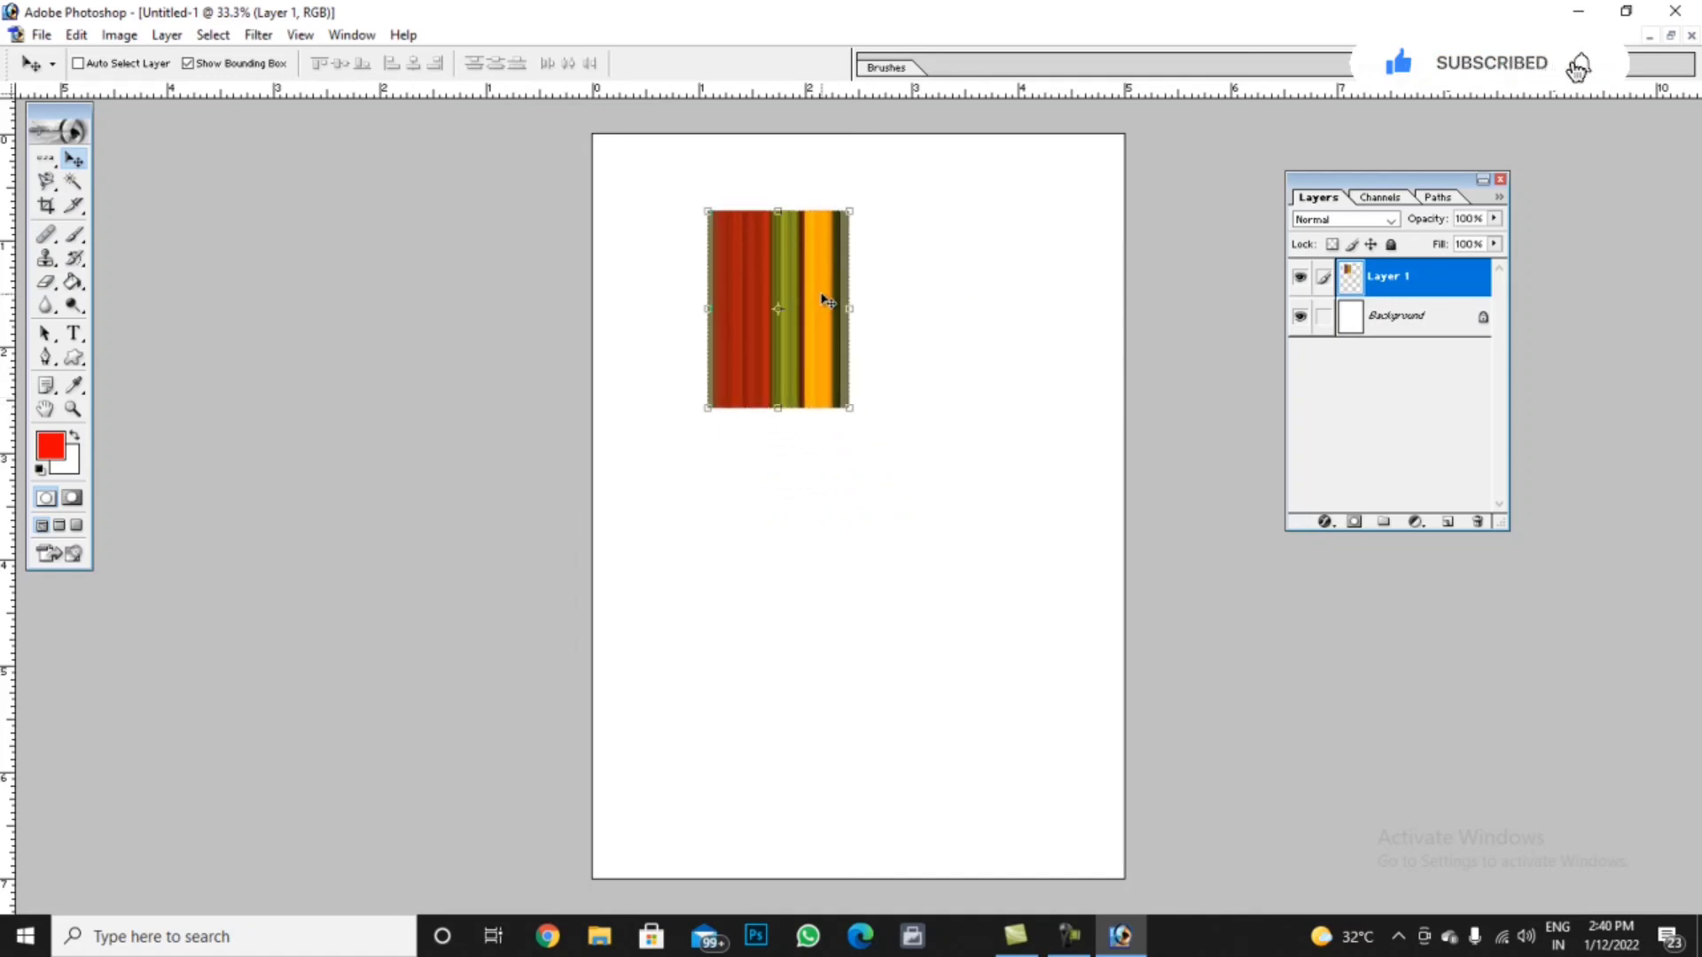
Free-transform Layer 1's stripes to about 415% width and 391% height so they cover the whole page
key("ctrl+t")
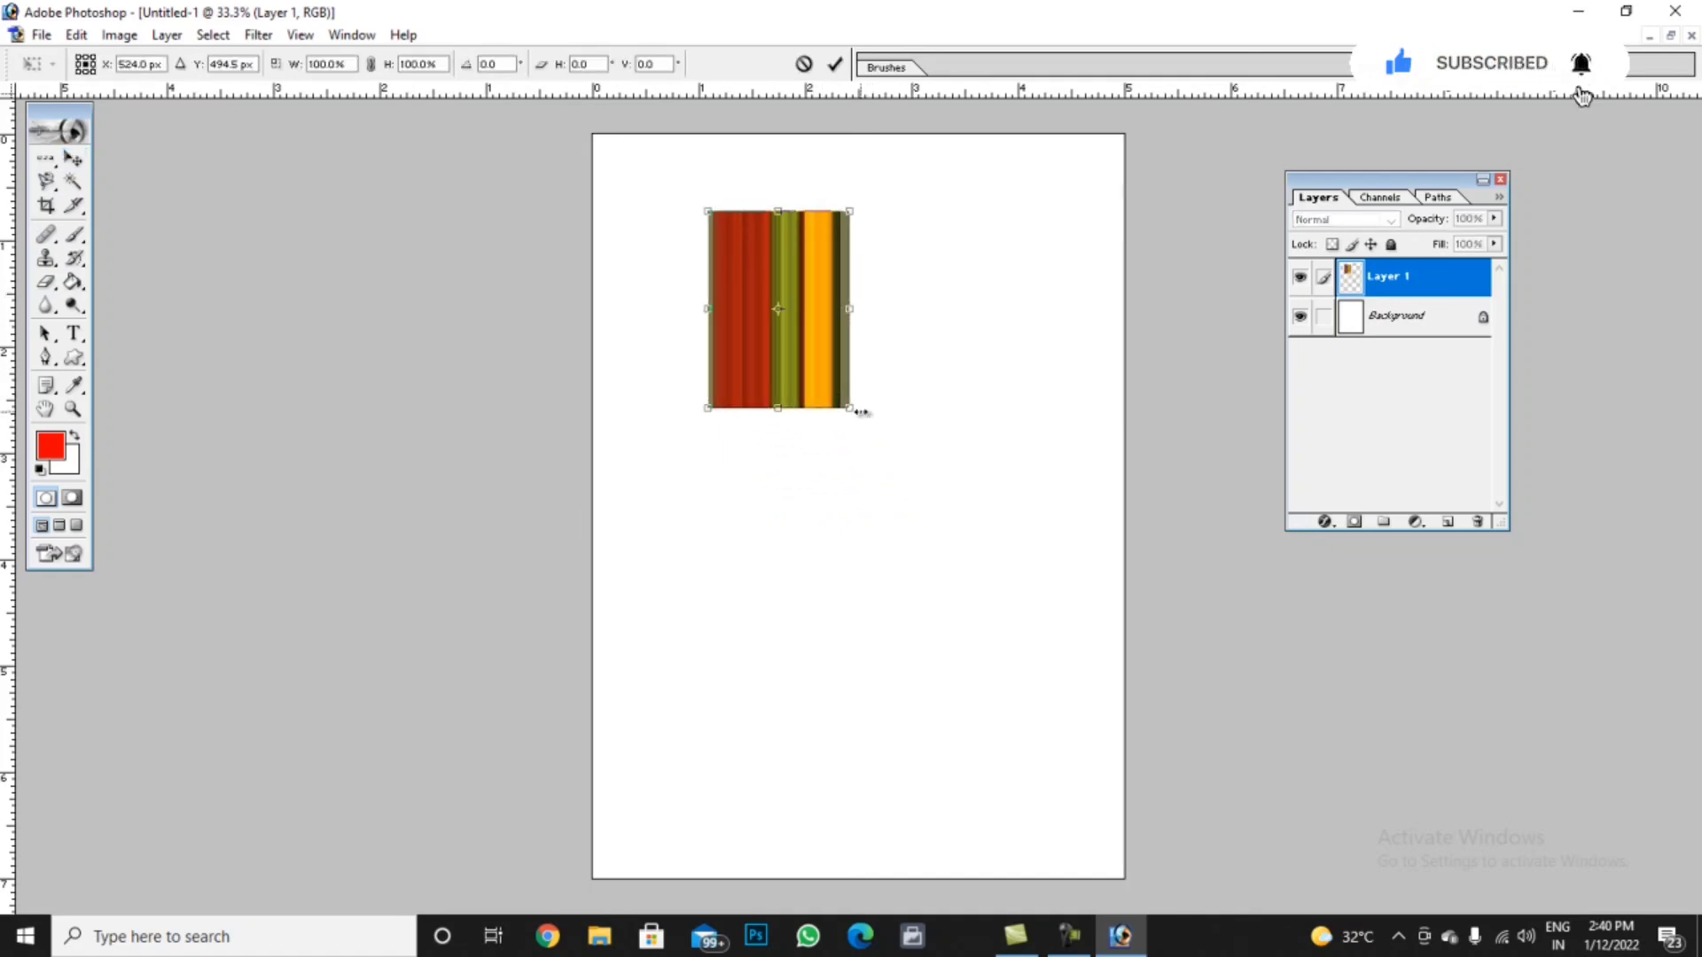
left_click_drag(849, 409, 1013, 581)
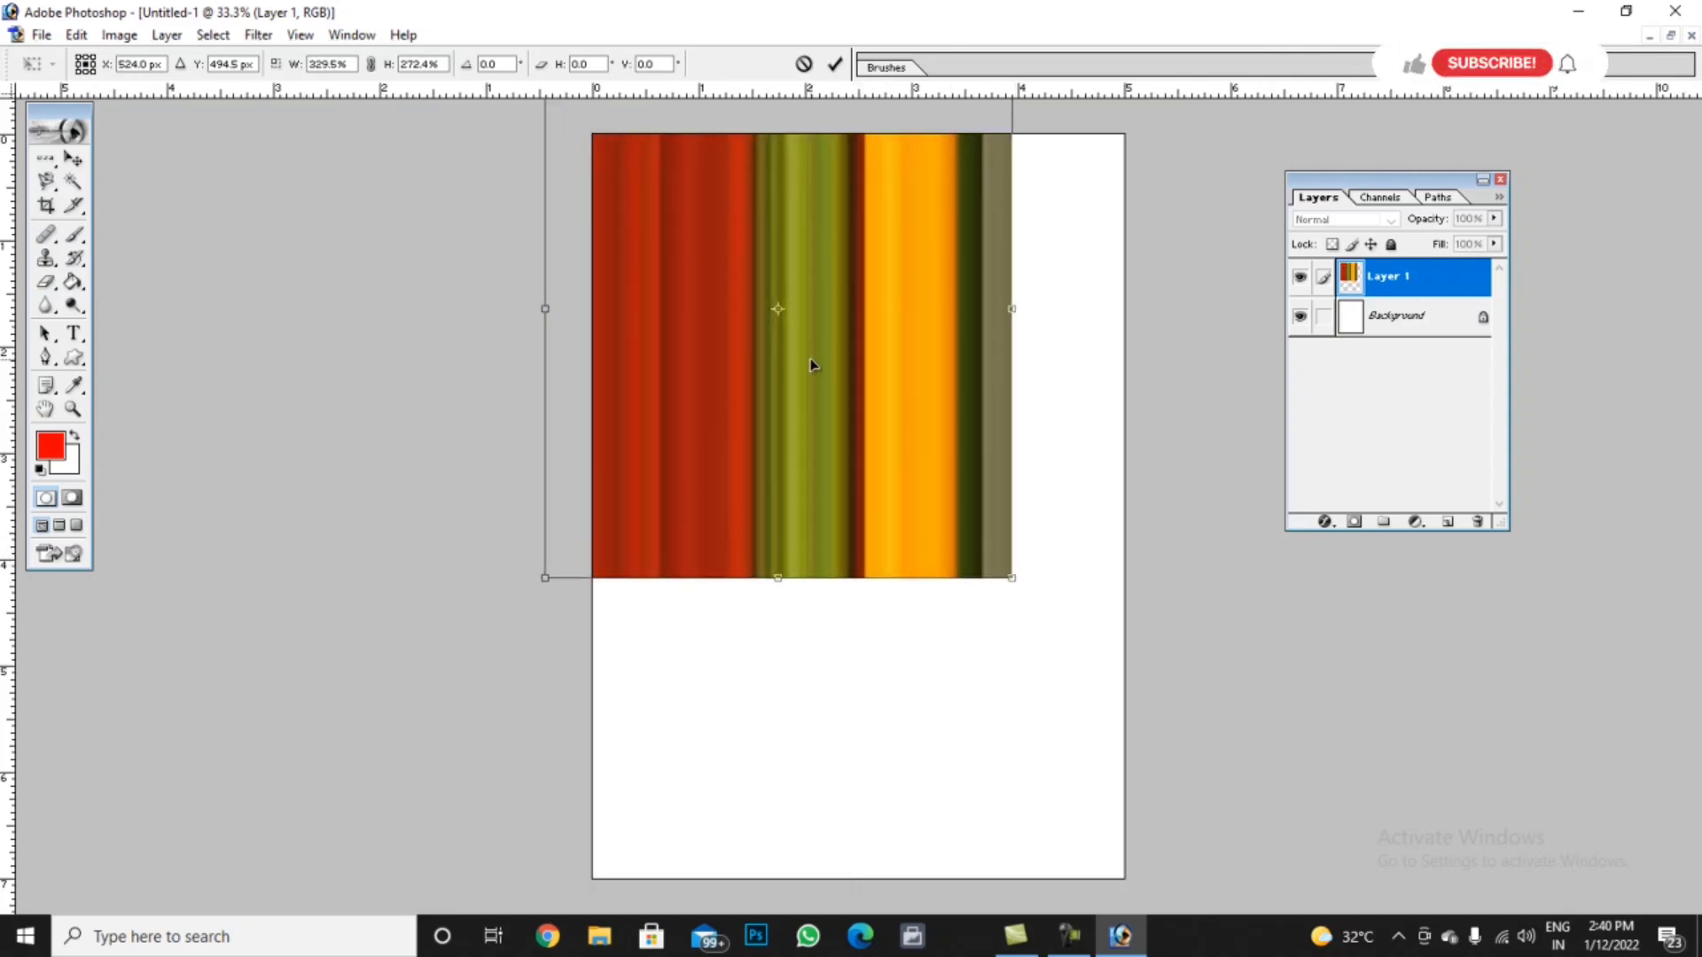
left_click_drag(809, 369, 871, 530)
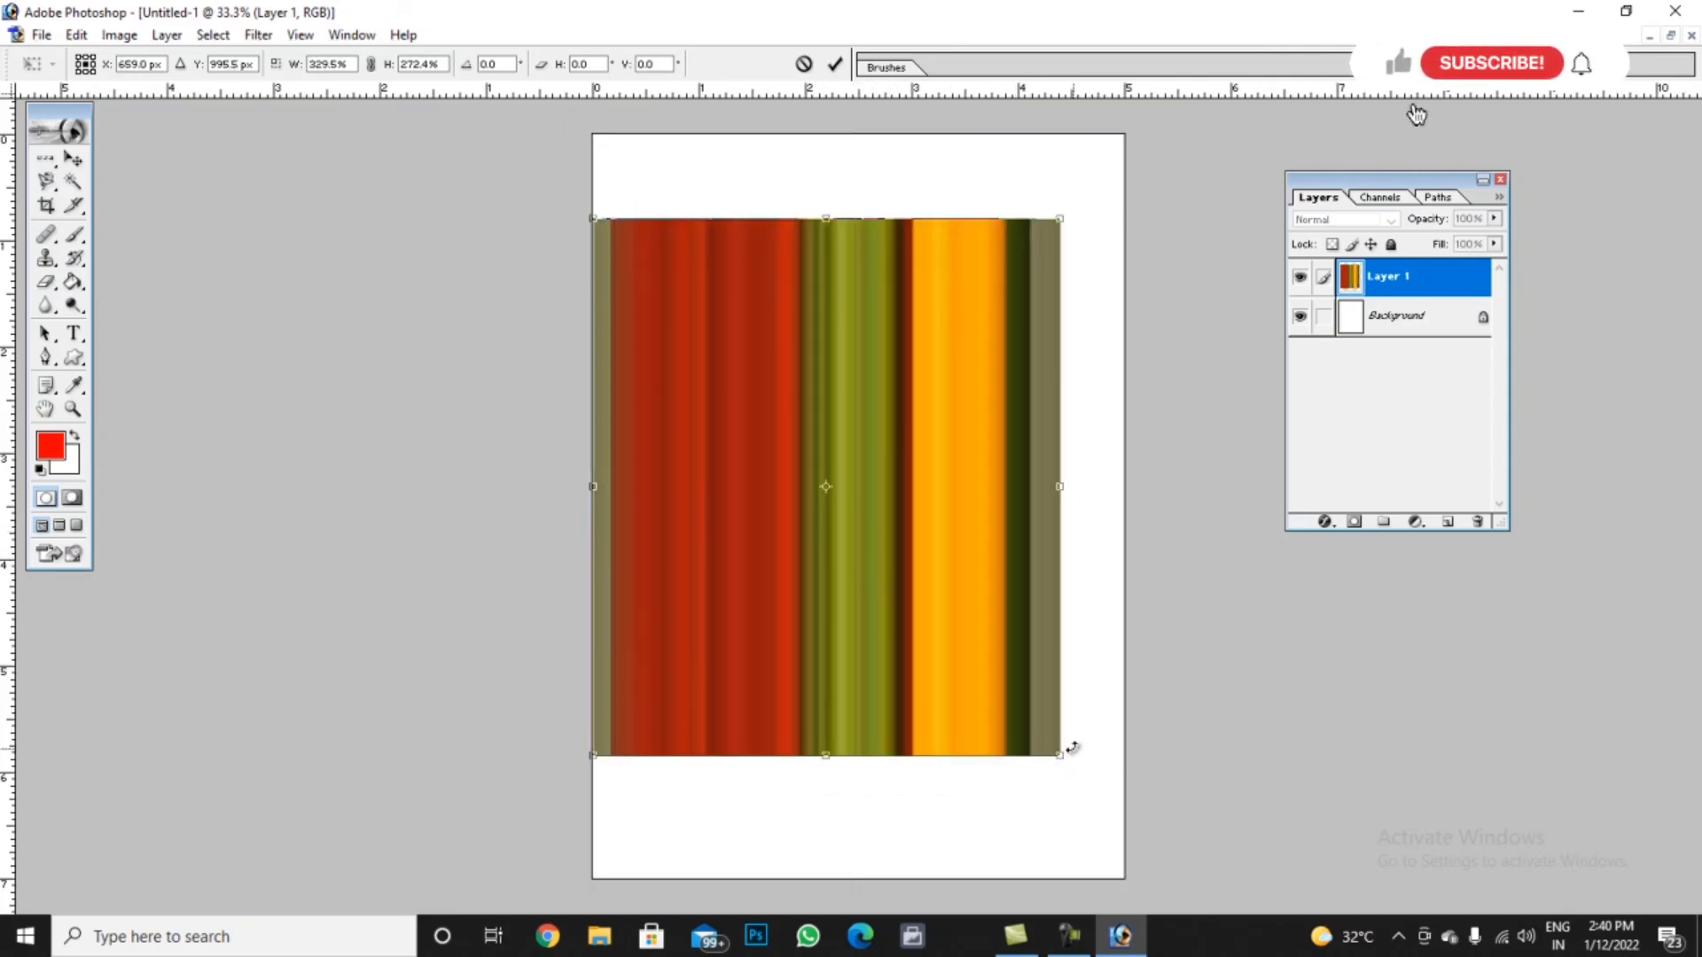
left_click_drag(1061, 757, 1133, 892)
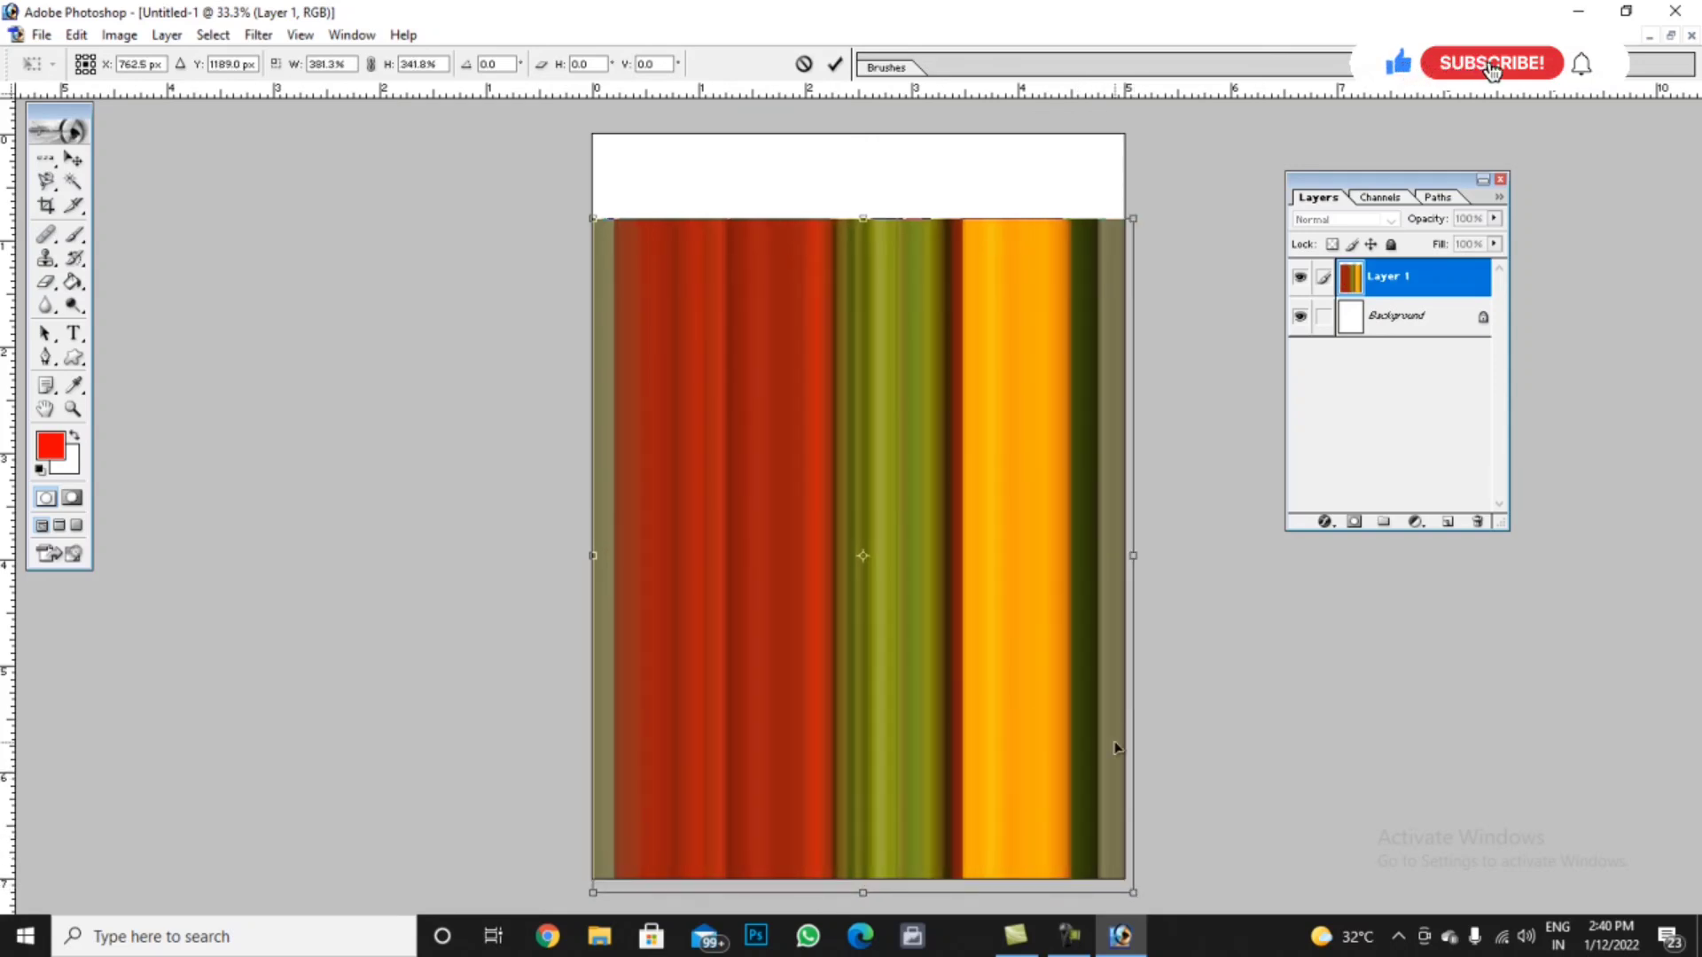
left_click_drag(1014, 521, 988, 438)
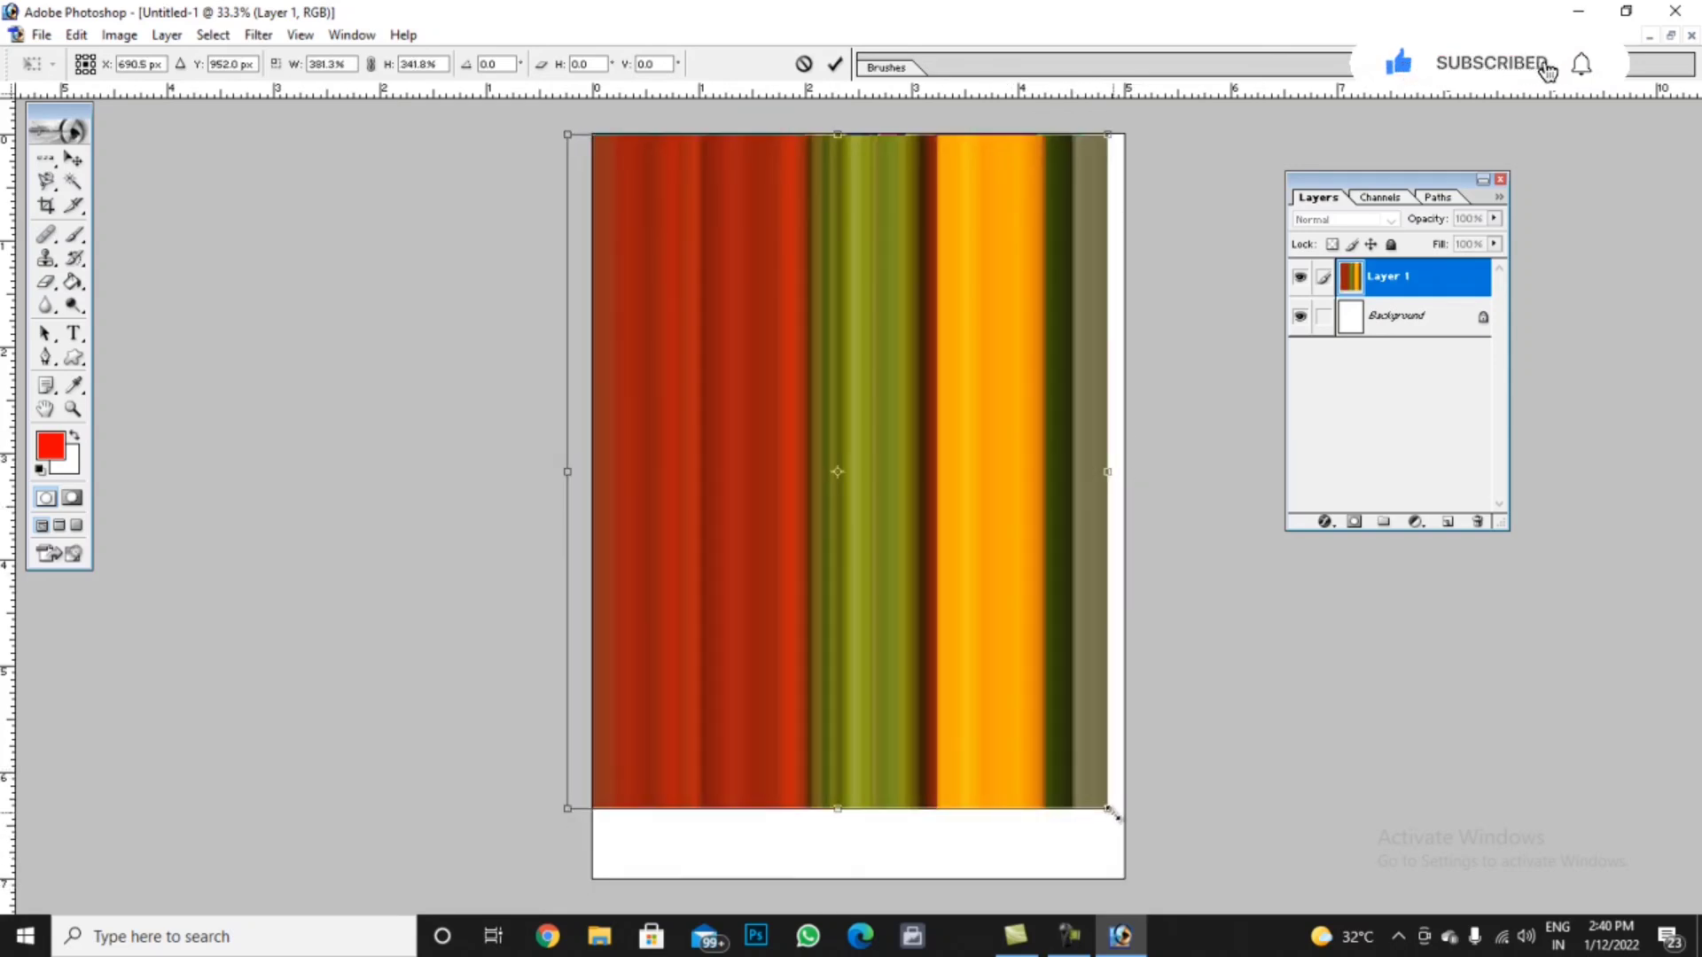
left_click_drag(1110, 811, 1159, 911)
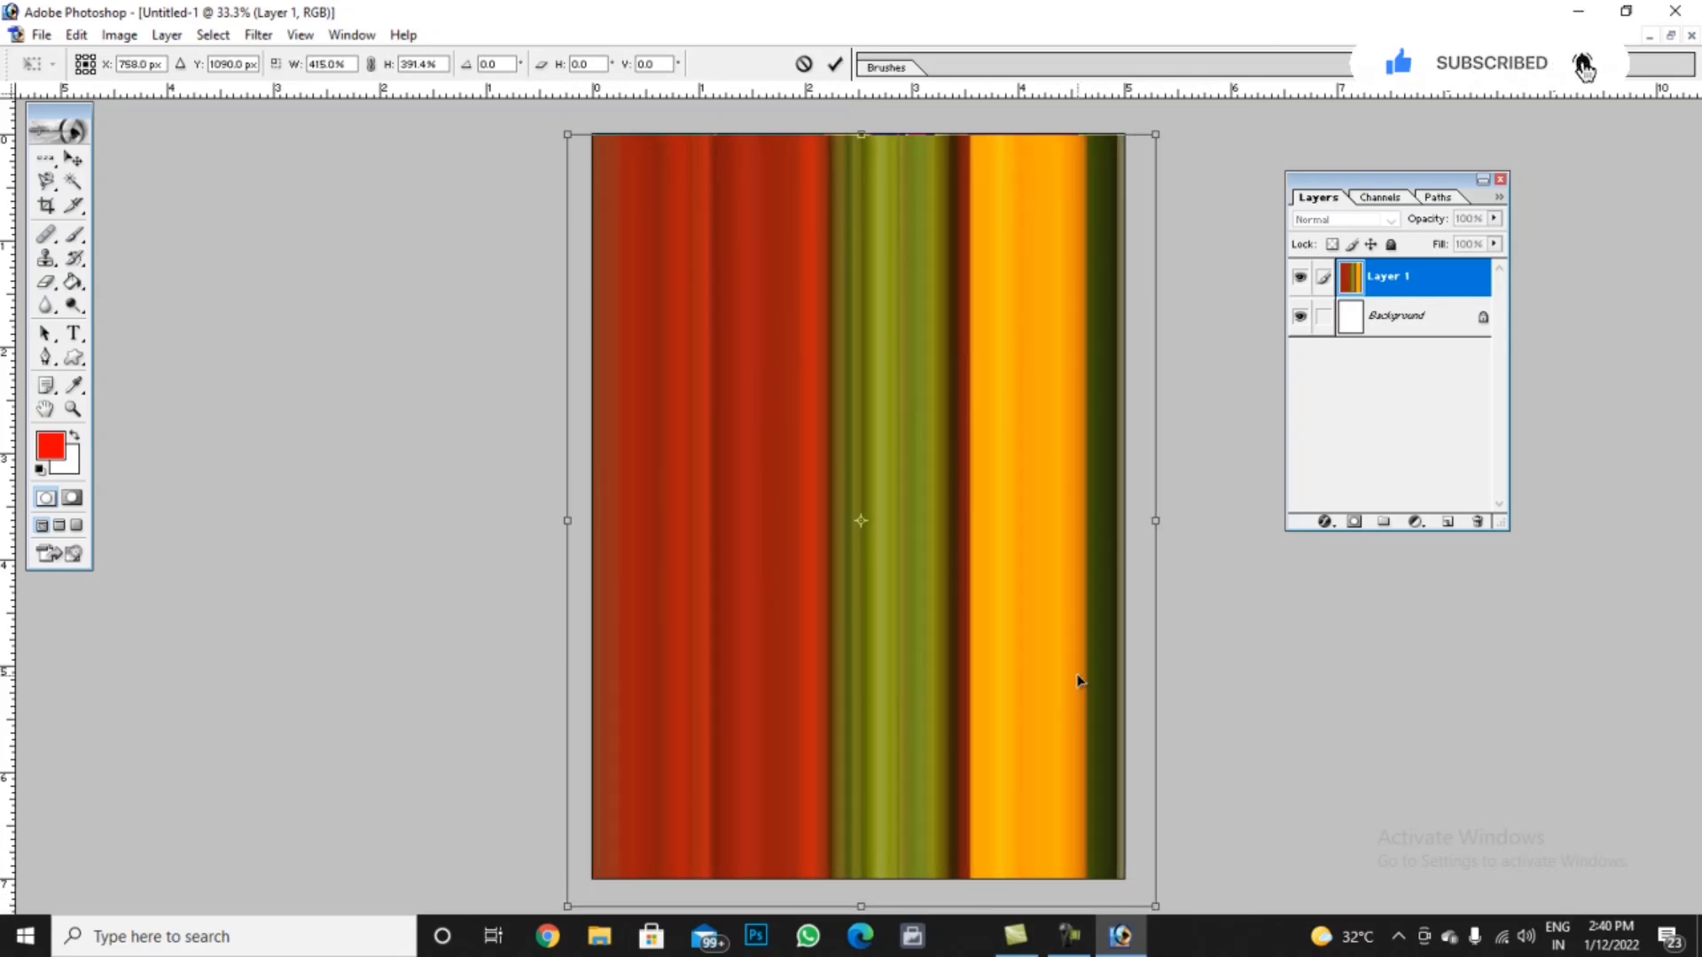
Nudge the enlarged stripes up by 18 pixels, apply the transformation, and shift the layer slightly right
key("Up")
key("Up")
key("Up")
key("Up")
key("Up")
key("Up")
key("Up")
key("Up")
key("Up")
key("Up")
key("Up")
key("Up")
key("Up")
key("Up")
key("Up")
key("Up")
key("Up")
key("Up")
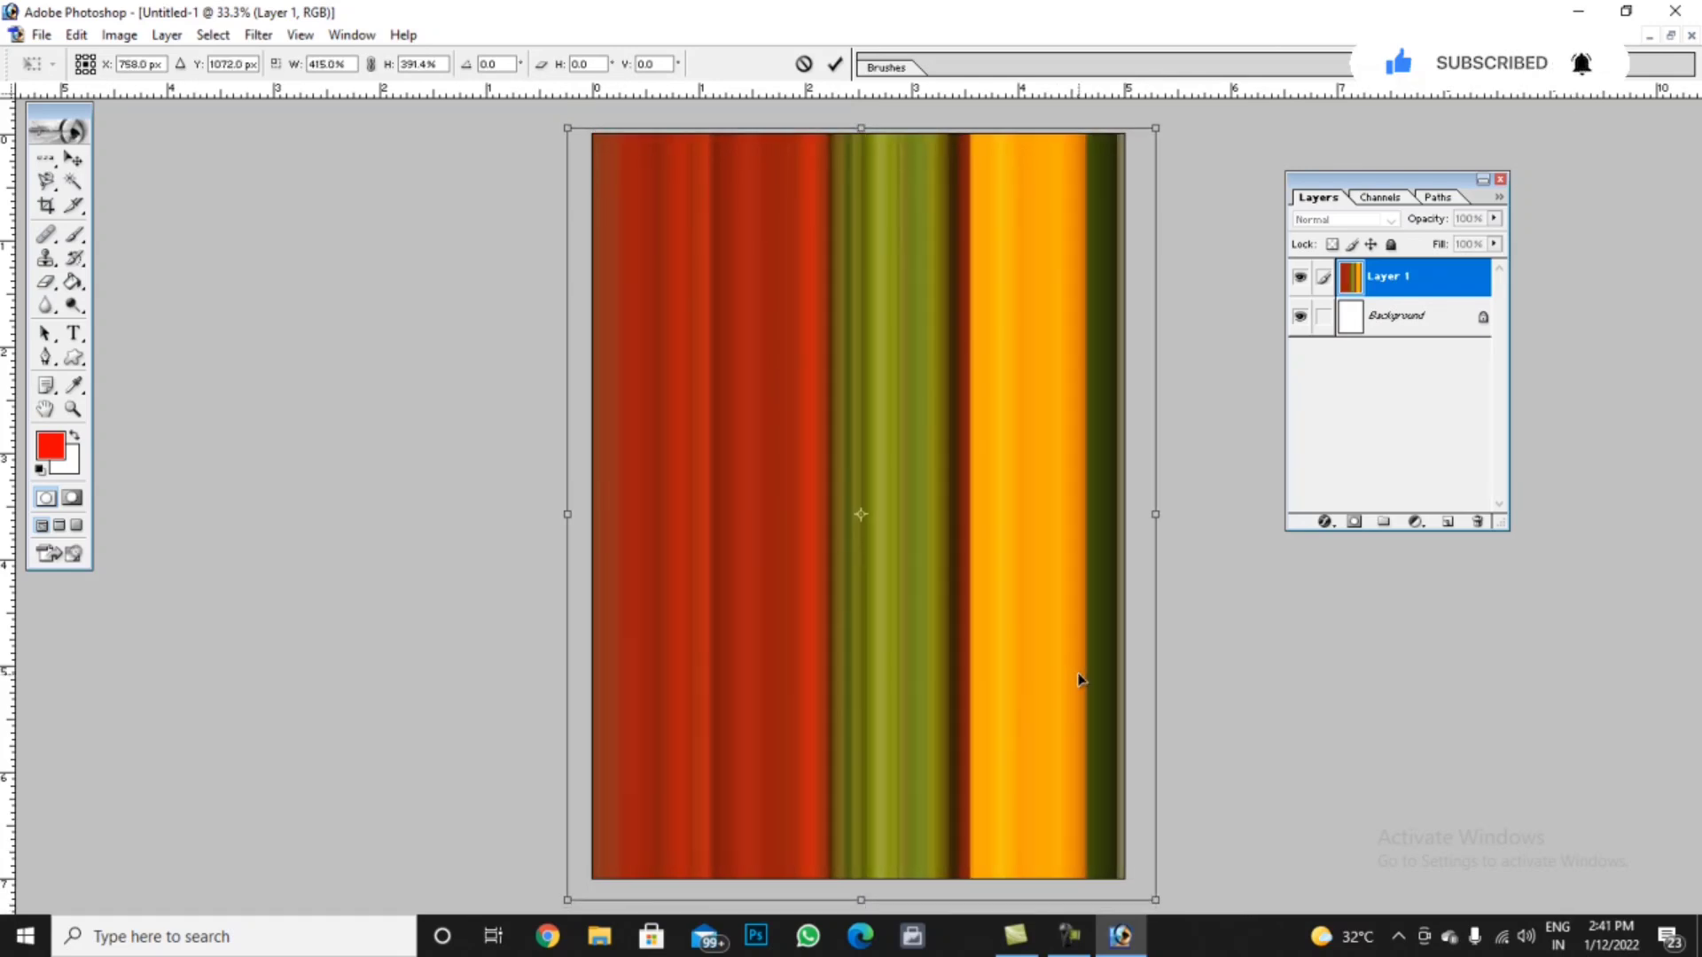
key("Return")
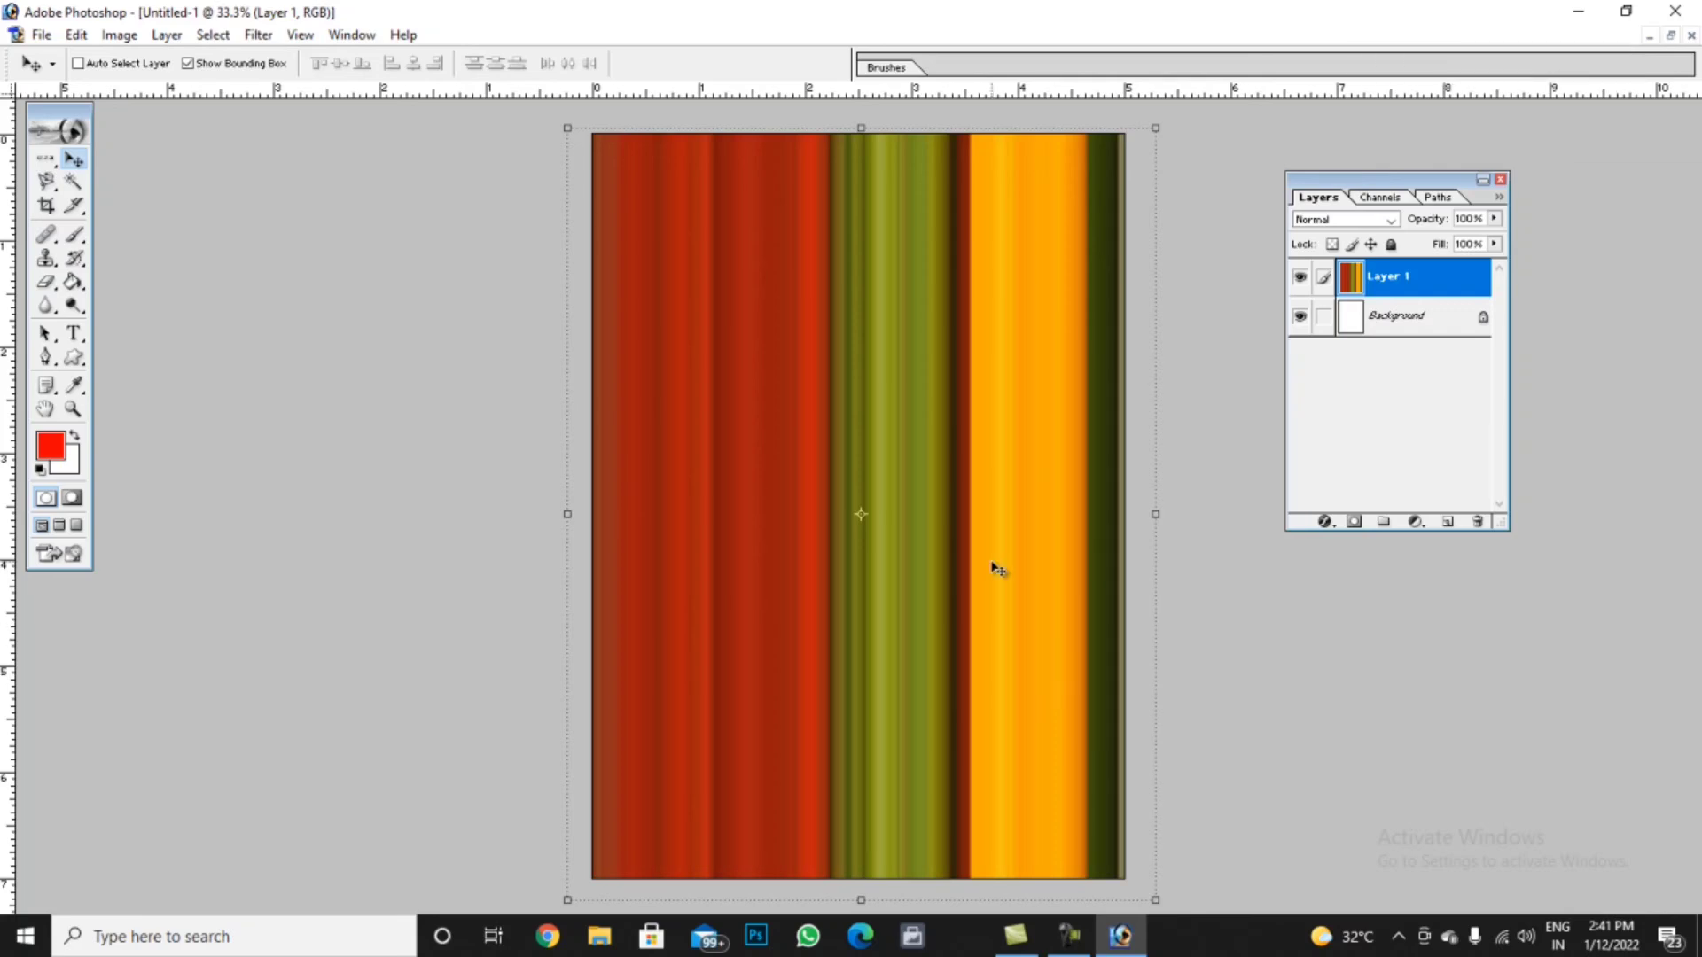
mouse_move(995, 570)
left_mouse_down()
mouse_move(943, 532)
mouse_move(1019, 570)
mouse_move(996, 573)
left_mouse_up()
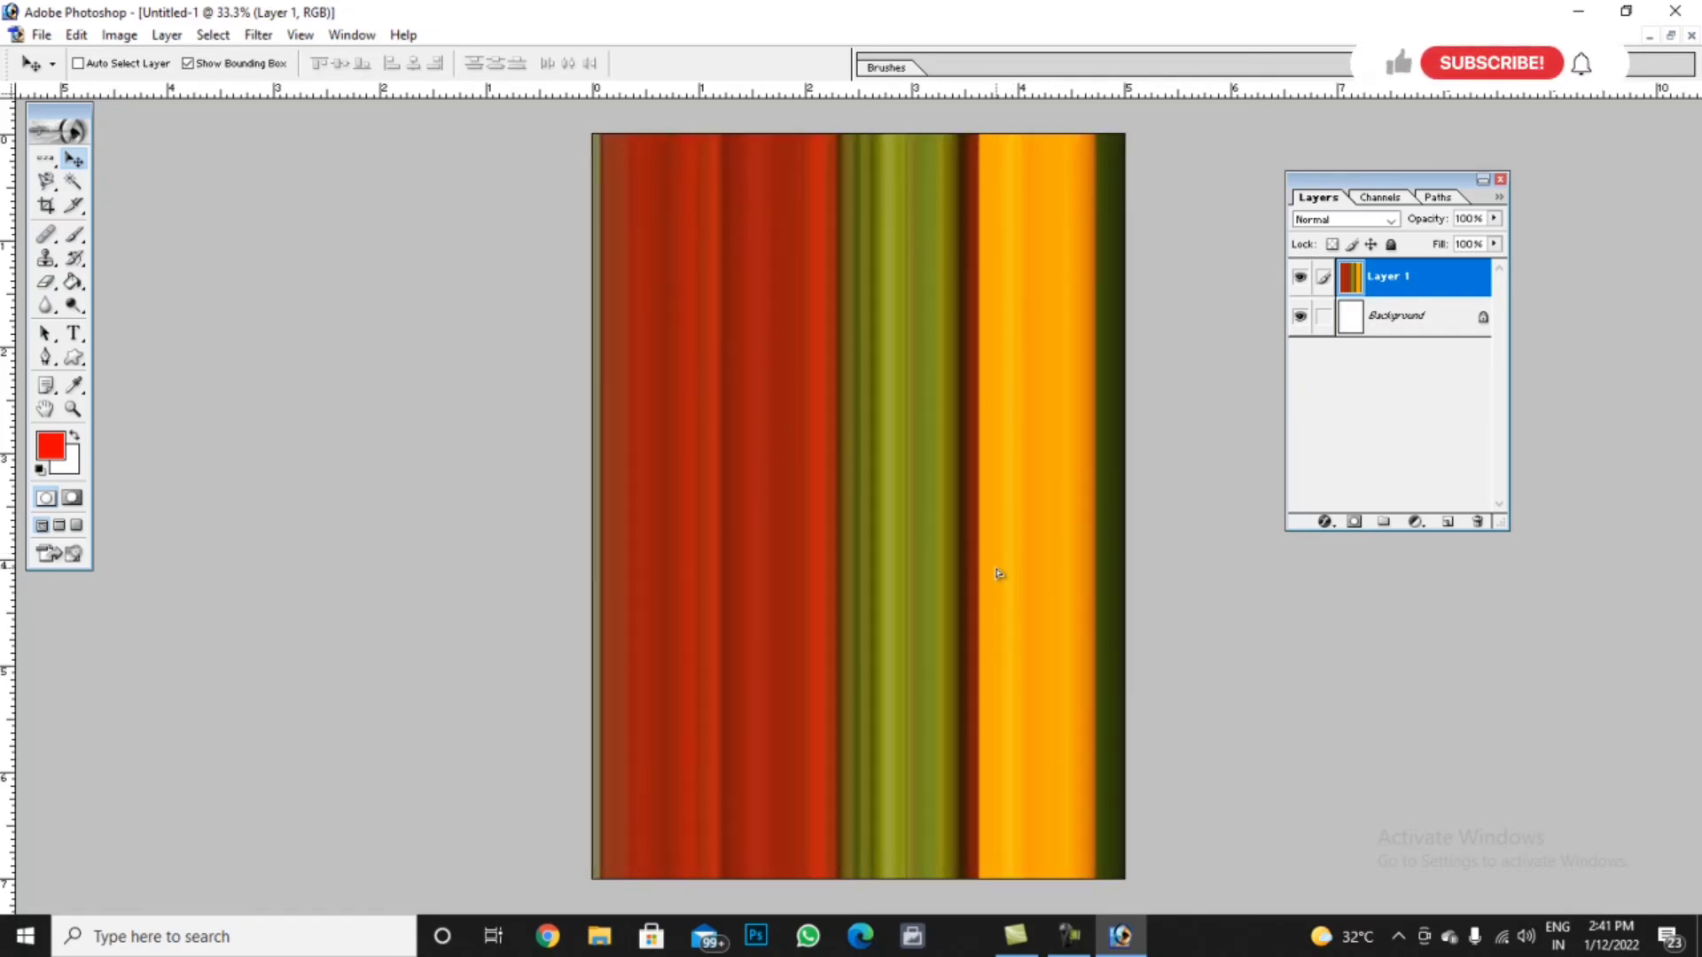
Return to the Peppers image and undo the row stretch, with both document windows restored side by side
left_click(1671, 36)
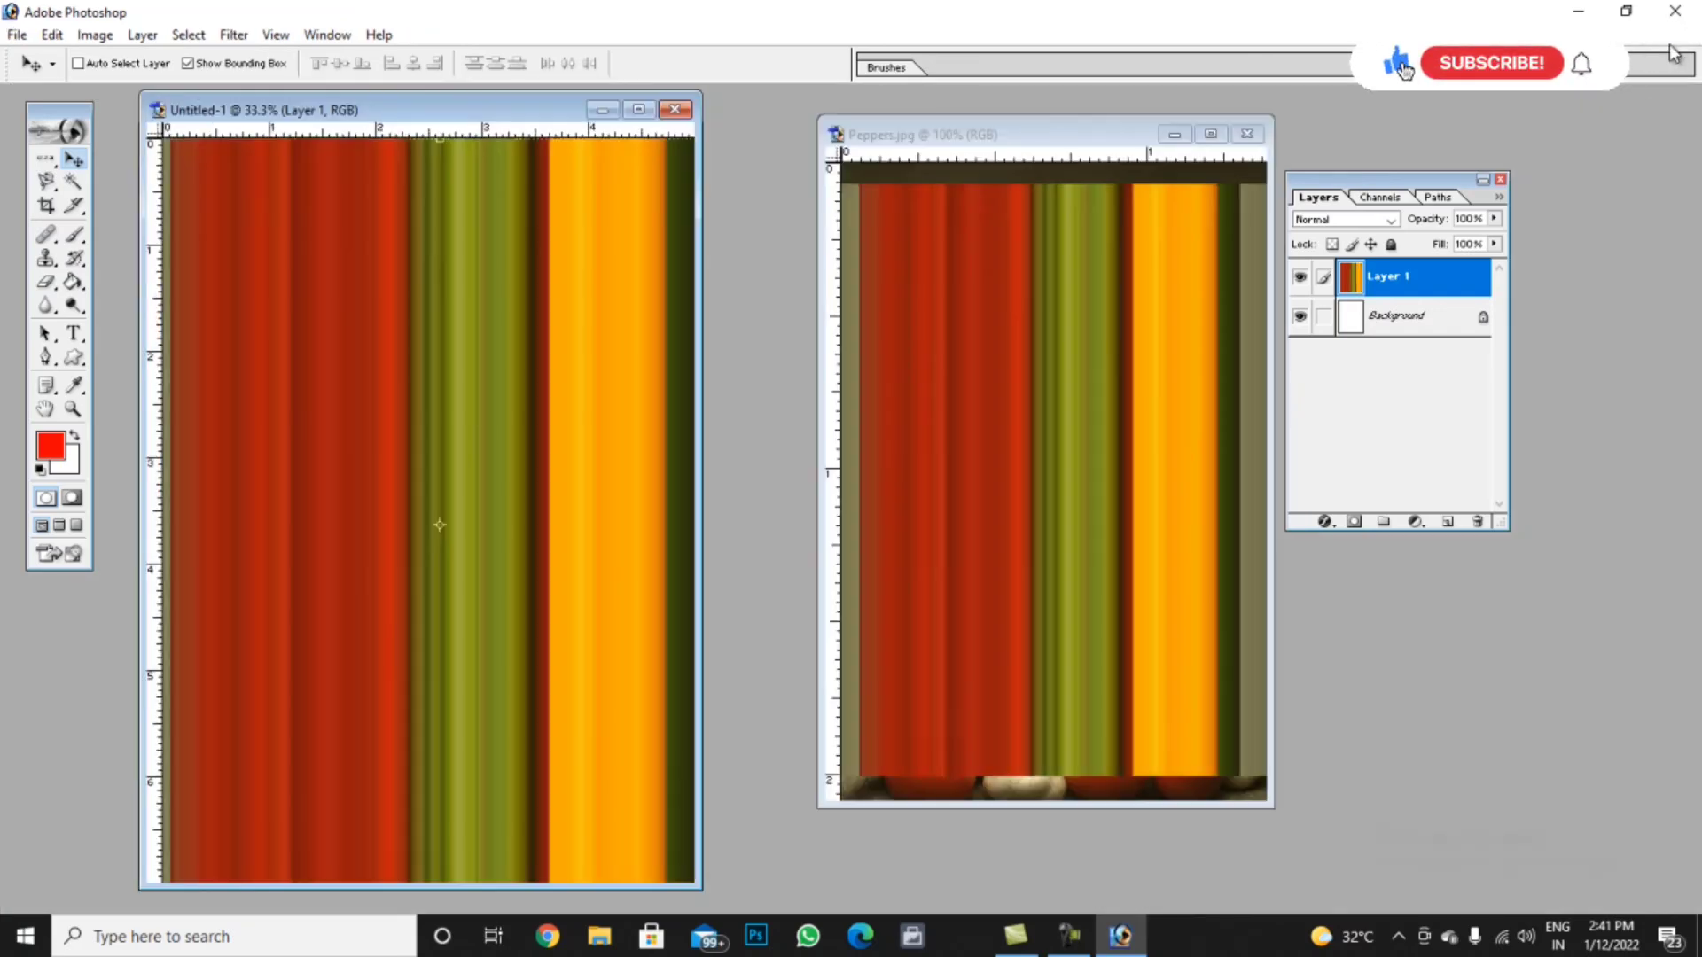
left_click(1060, 377)
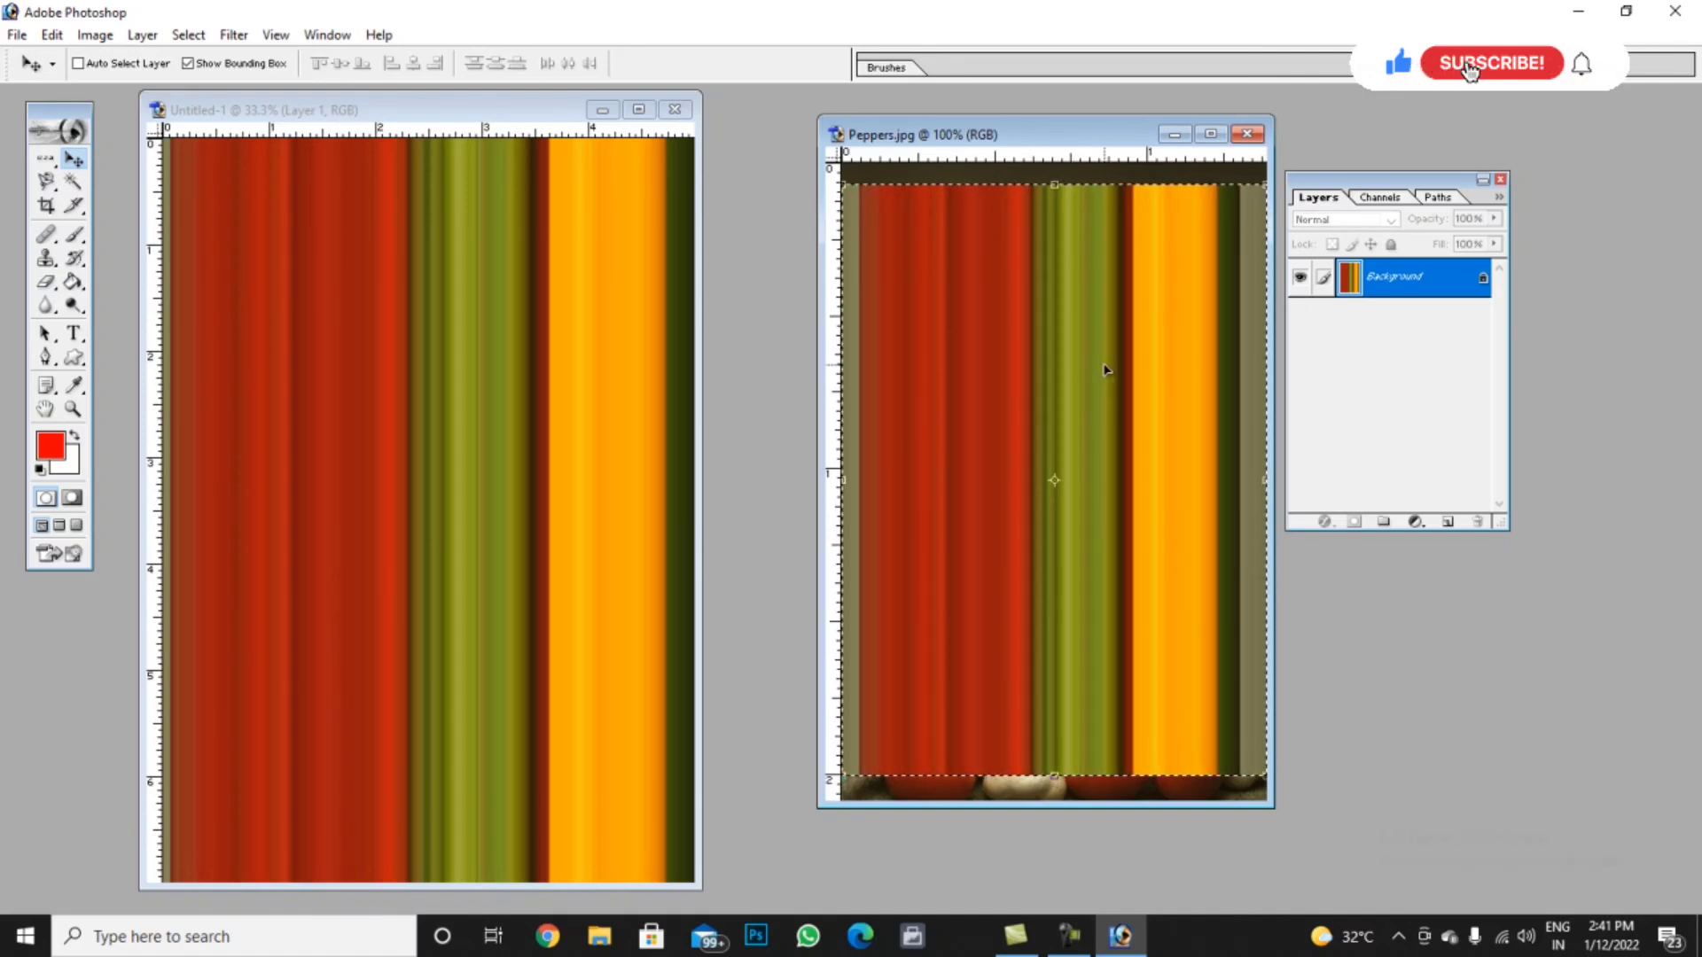
left_click(1211, 134)
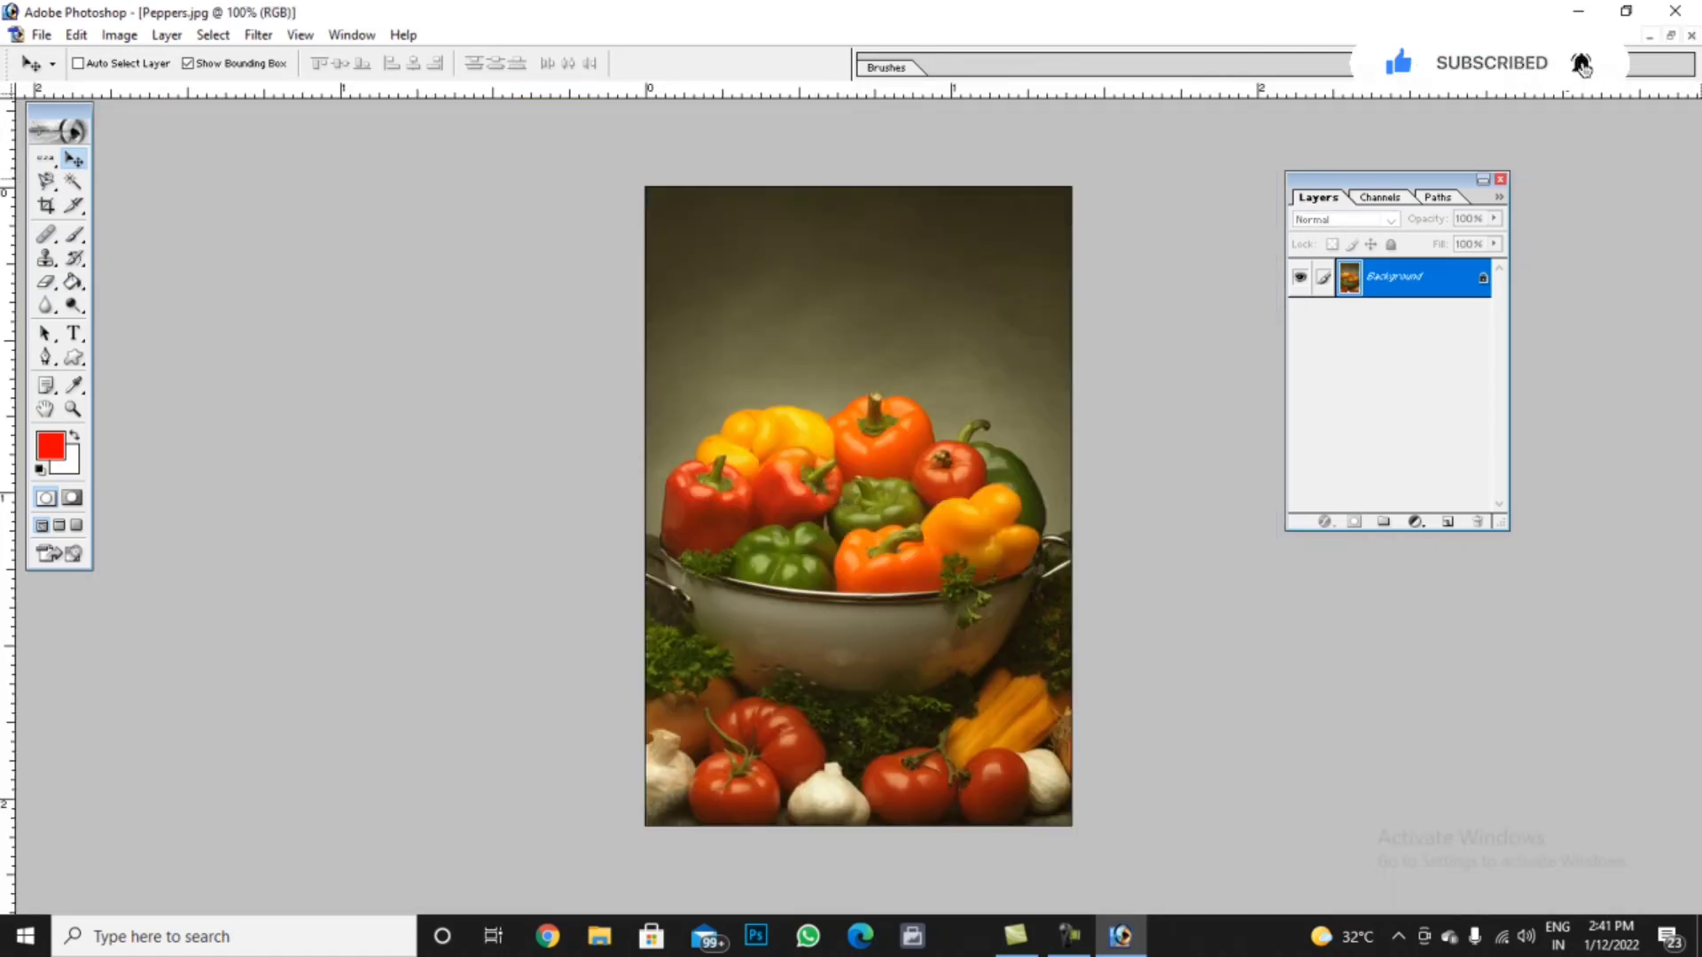
left_click(1672, 36)
Place a Single Column Marquee selection through the middle of the Peppers image
left_click_drag(46, 160, 211, 212)
left_click(414, 177)
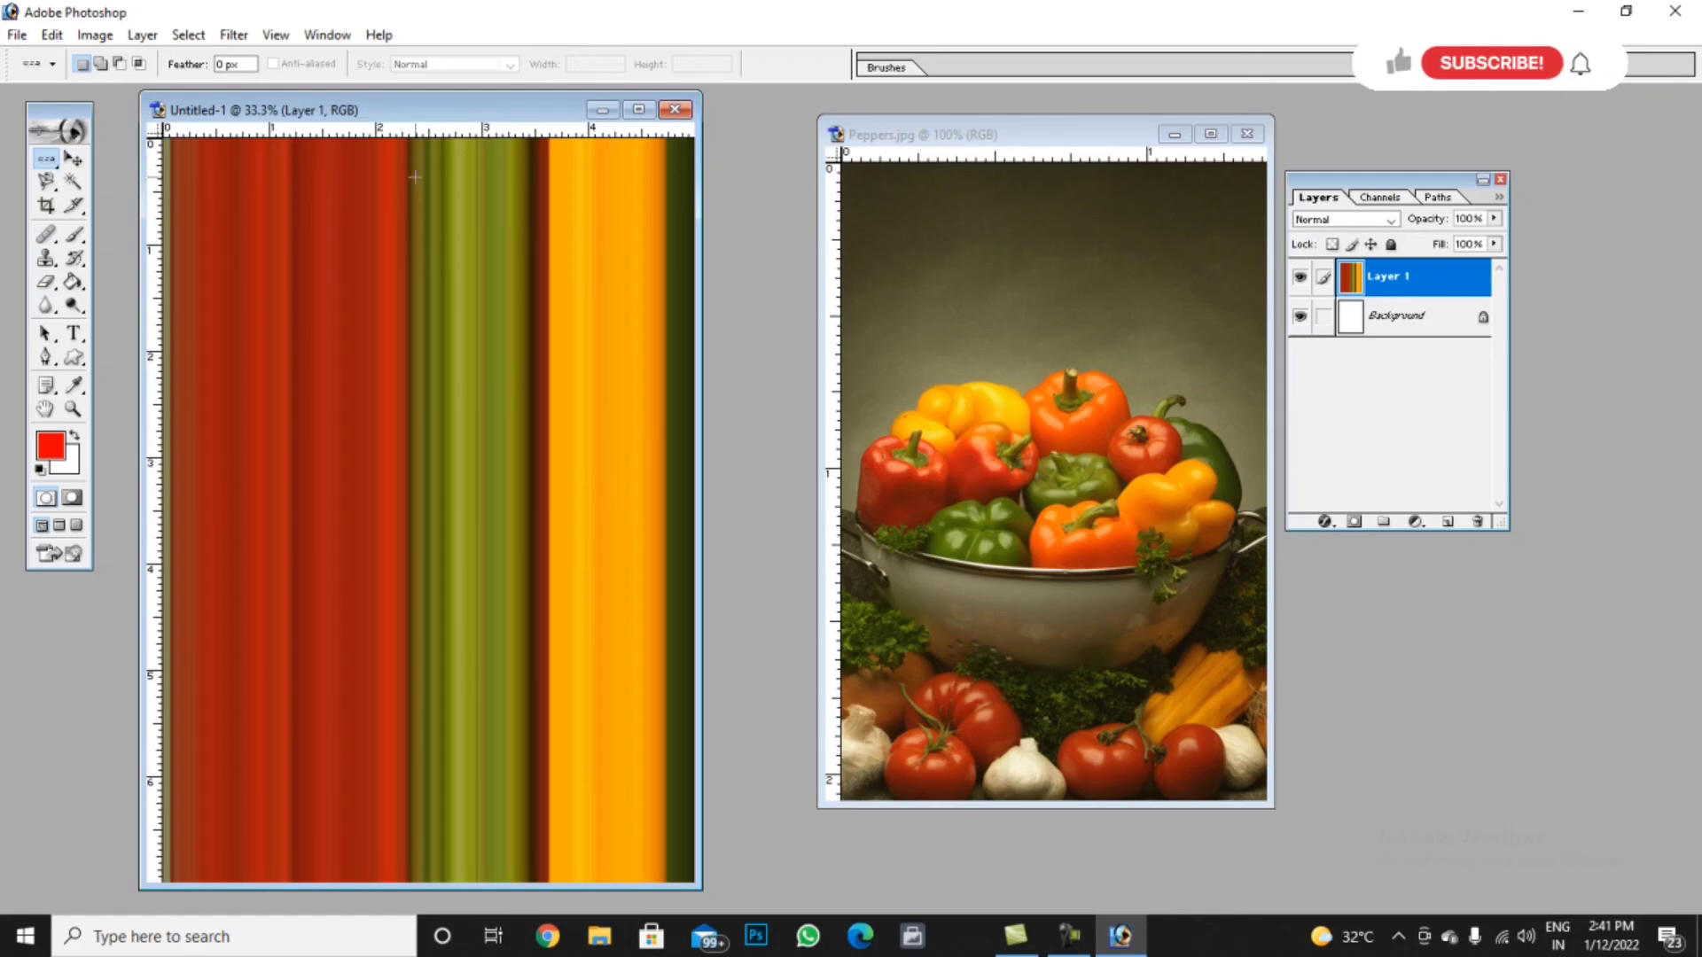
left_click_drag(53, 162, 197, 159)
left_click(1075, 476)
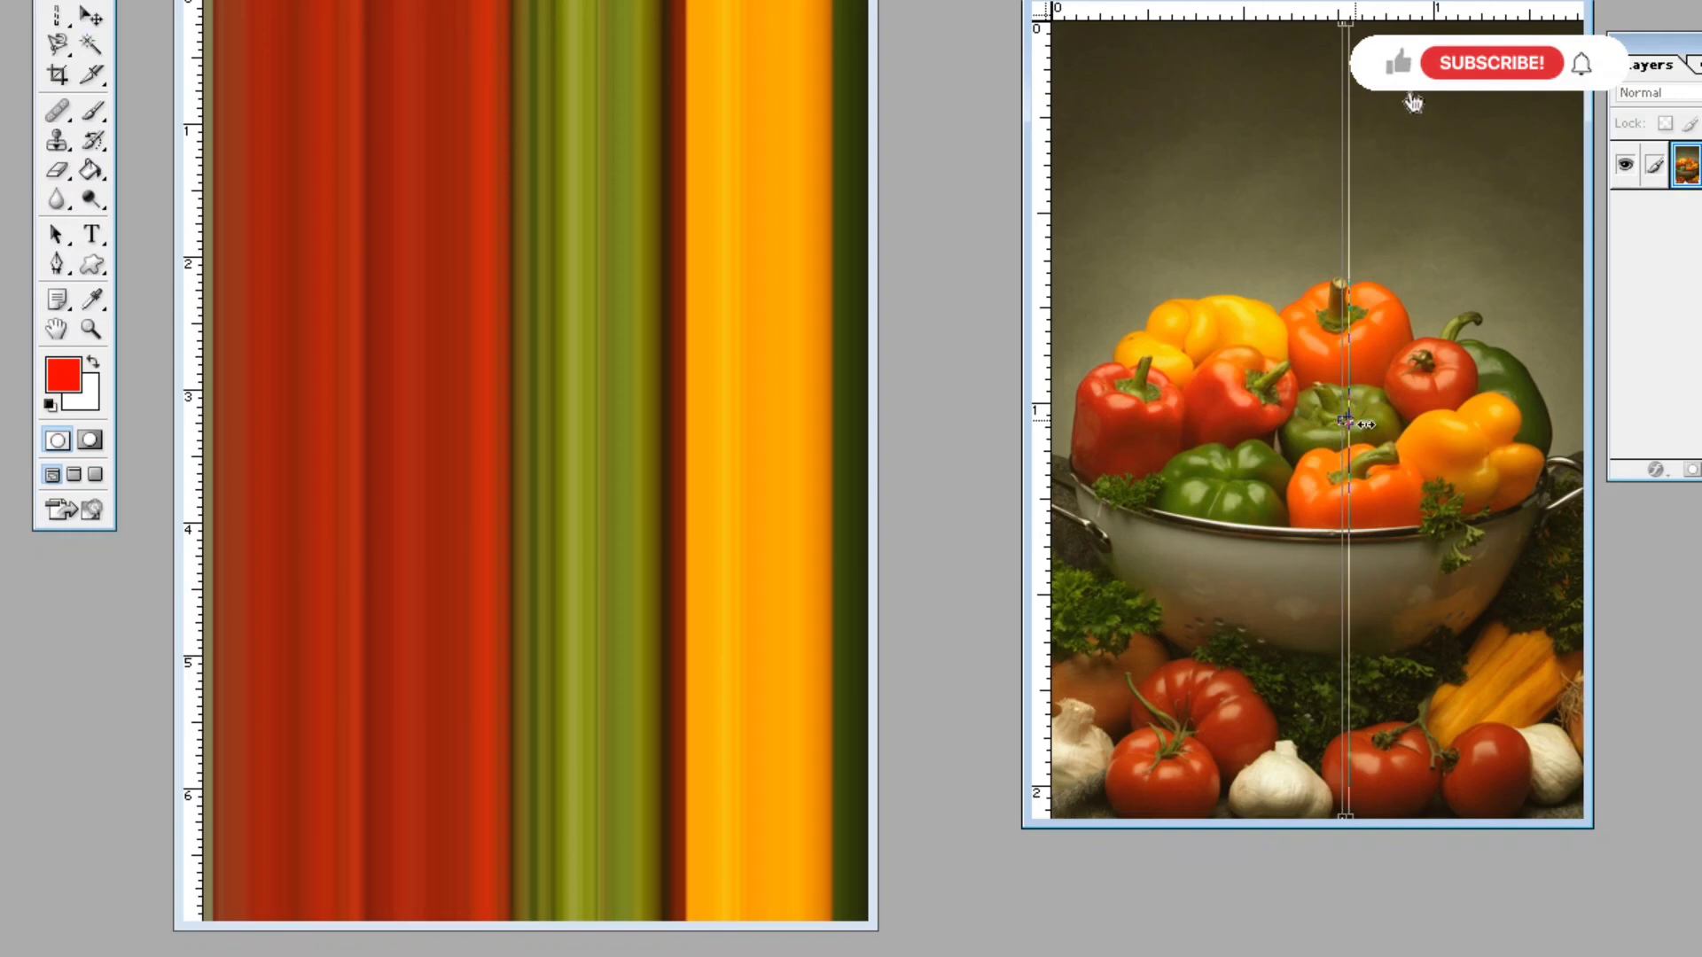
Stretch the selected pixel column toward both sides of the Peppers image into horizontal stripes and apply the transformation
left_click_drag(1343, 422, 1571, 433)
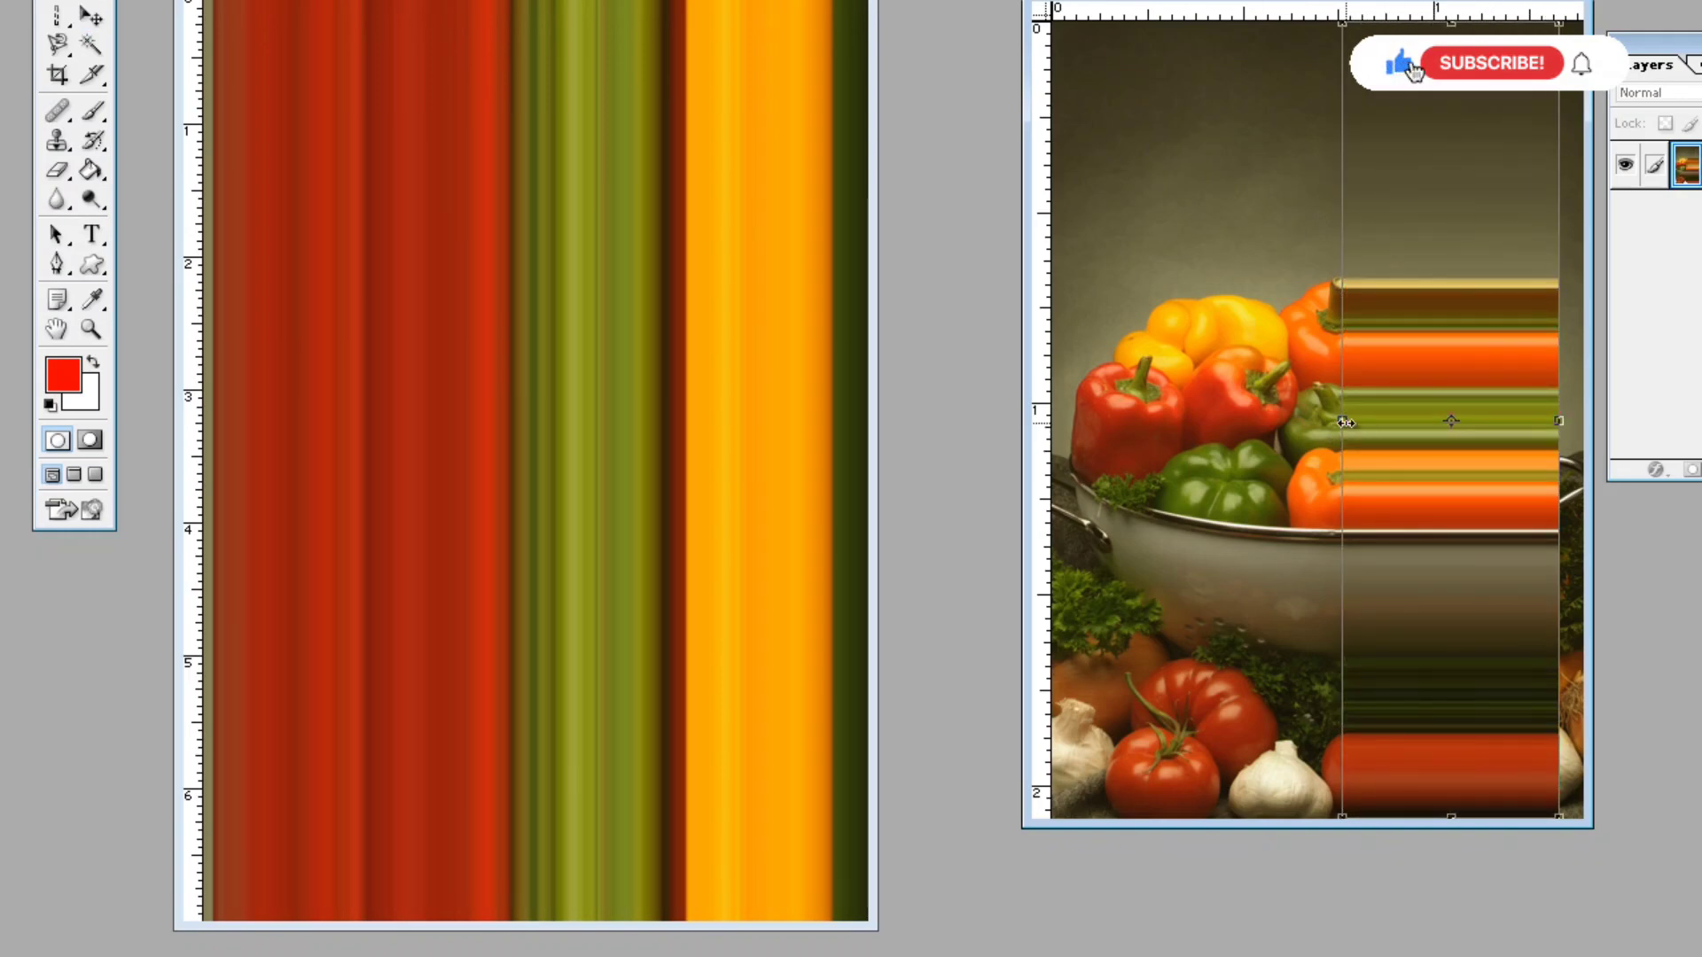
left_click_drag(1345, 423, 1070, 477)
left_click(89, 16)
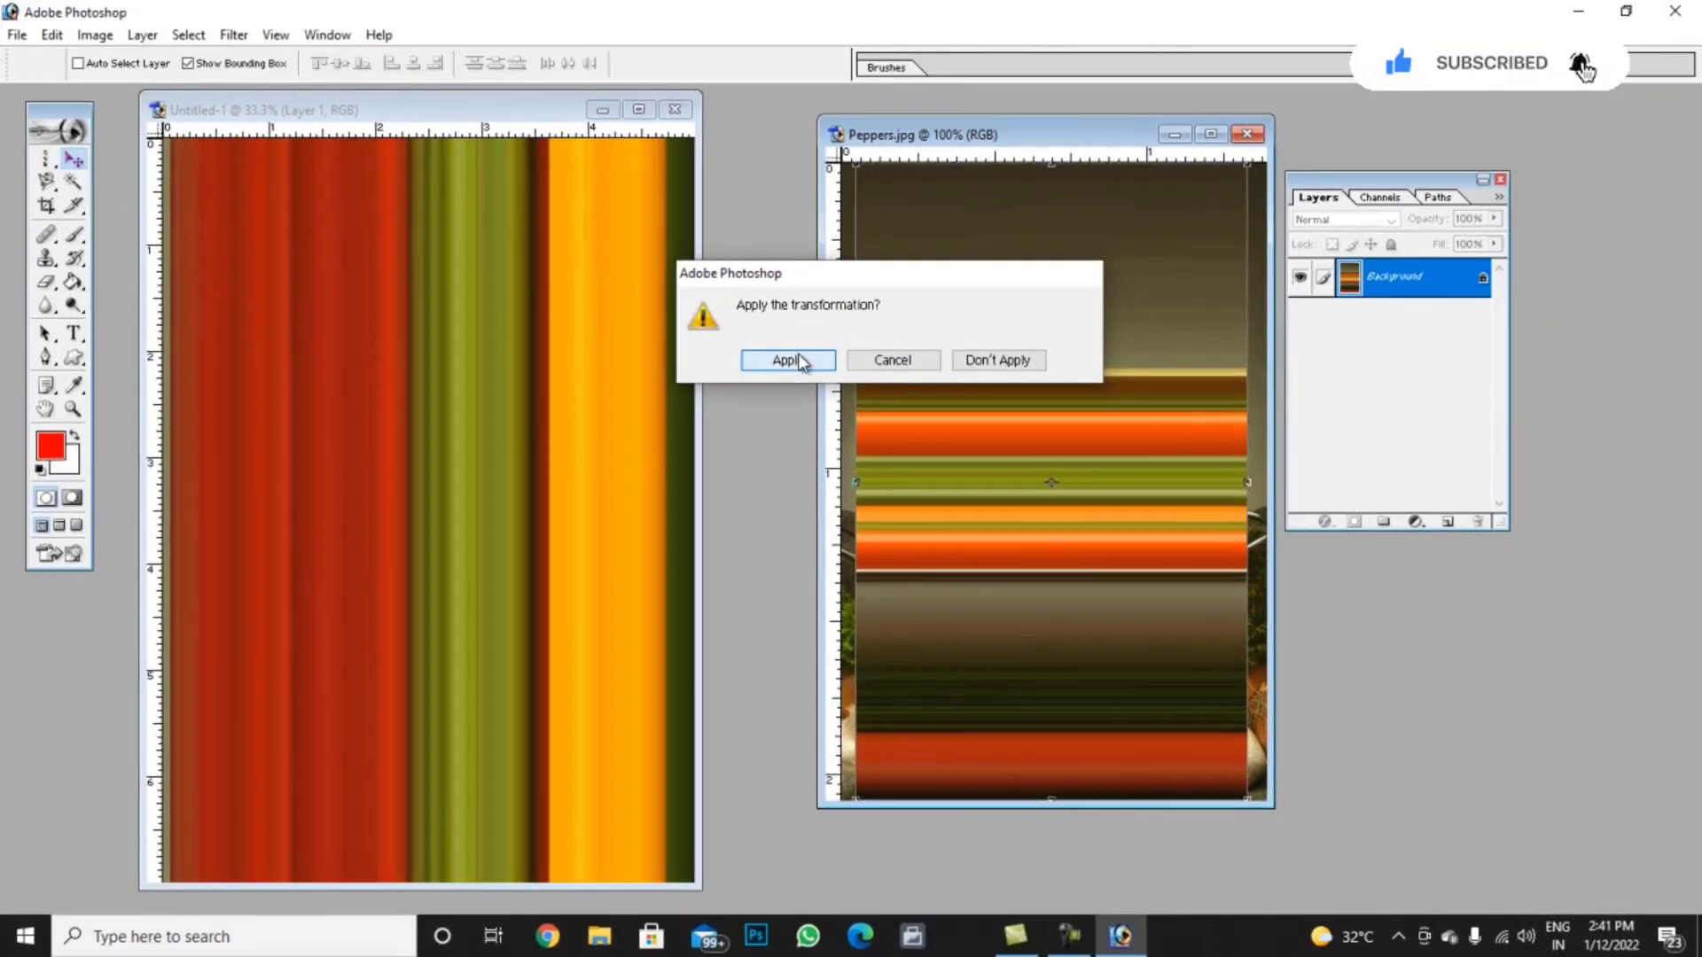
left_click(798, 359)
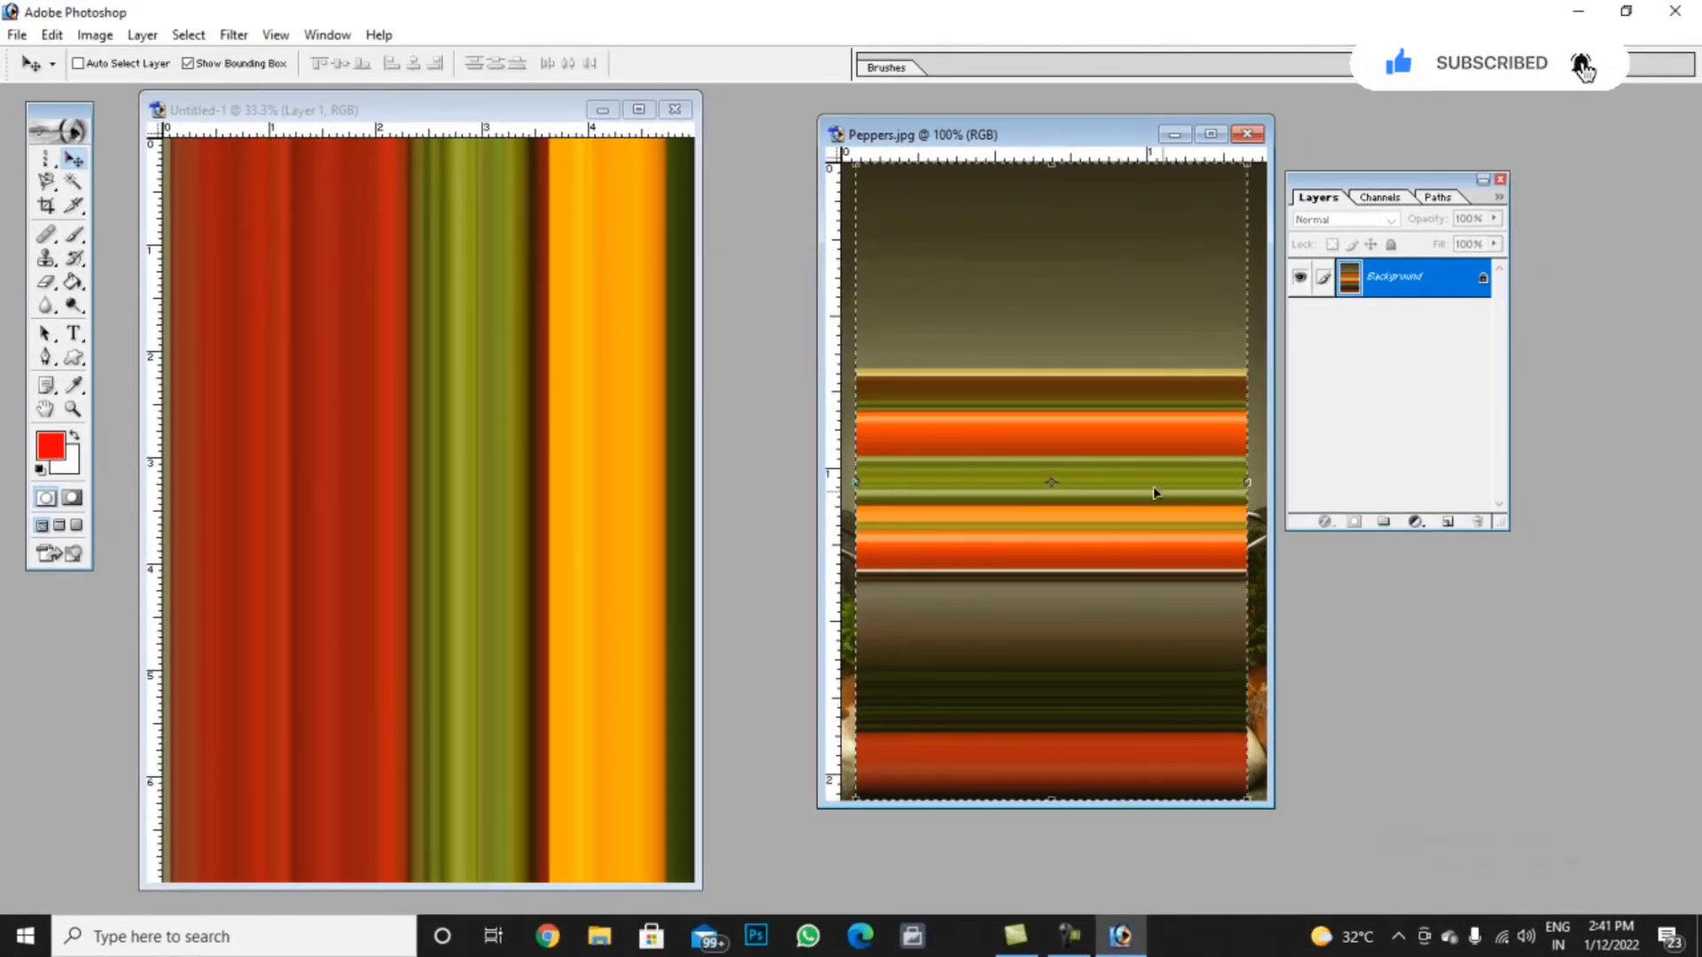
Copy the horizontal stripes into the untitled document, maximize it, and move them to the page's upper left
left_click_drag(1063, 429, 445, 466)
left_click(638, 109)
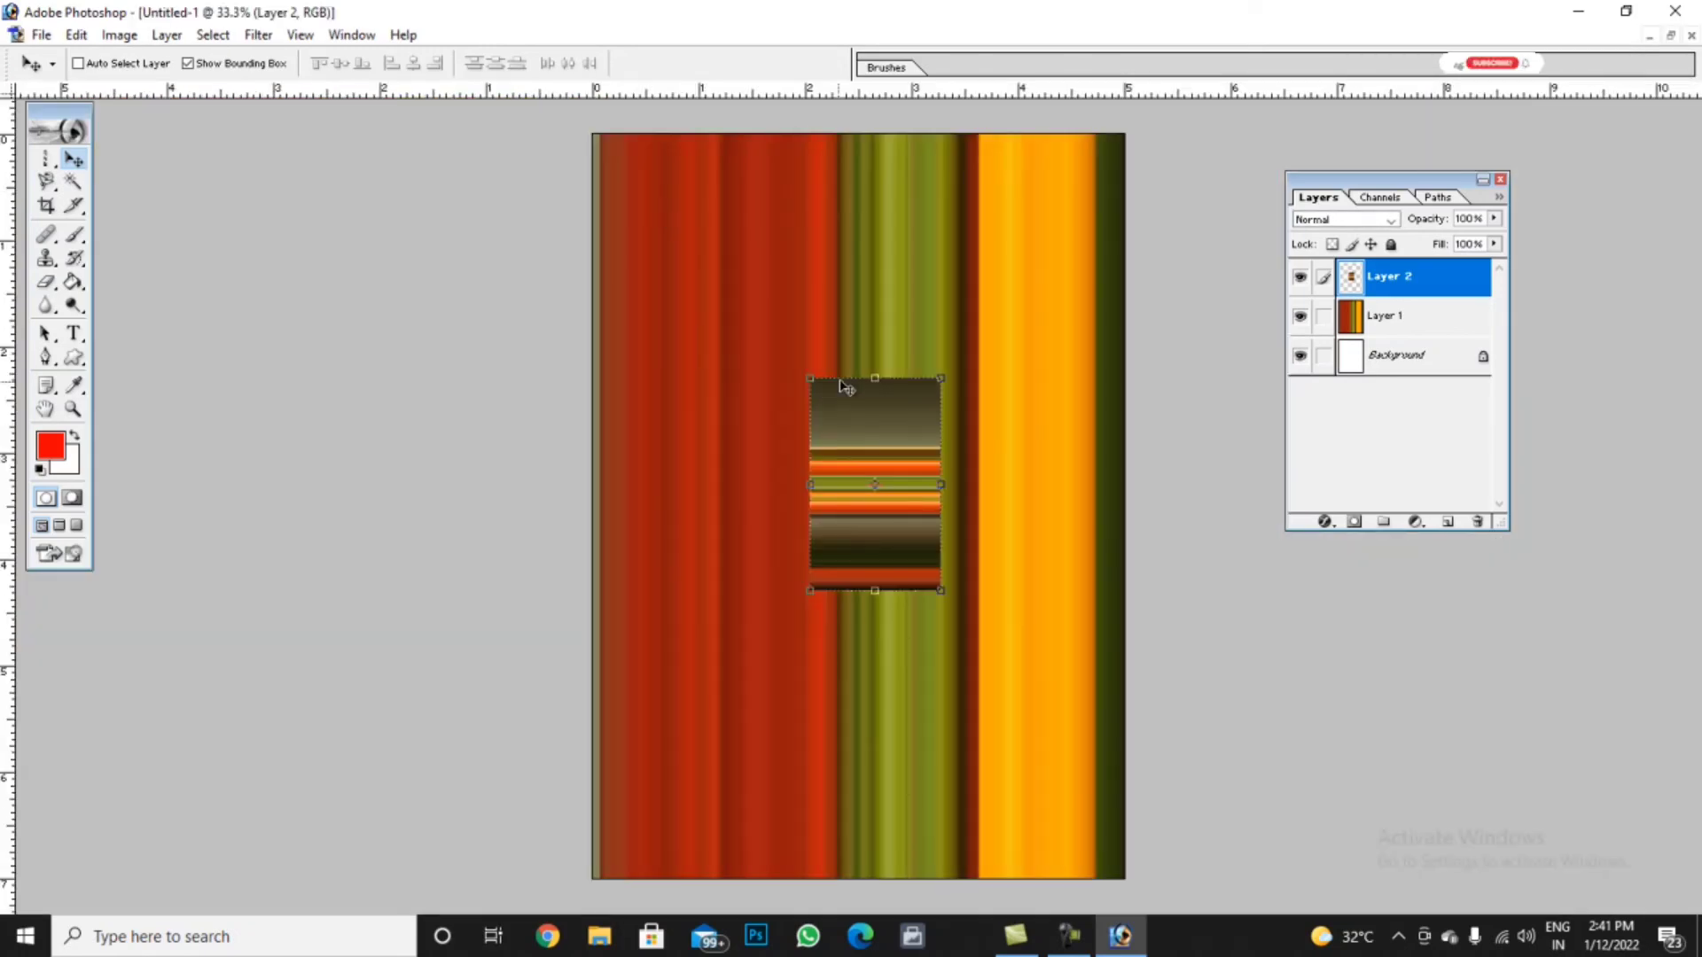
left_click_drag(843, 391, 745, 268)
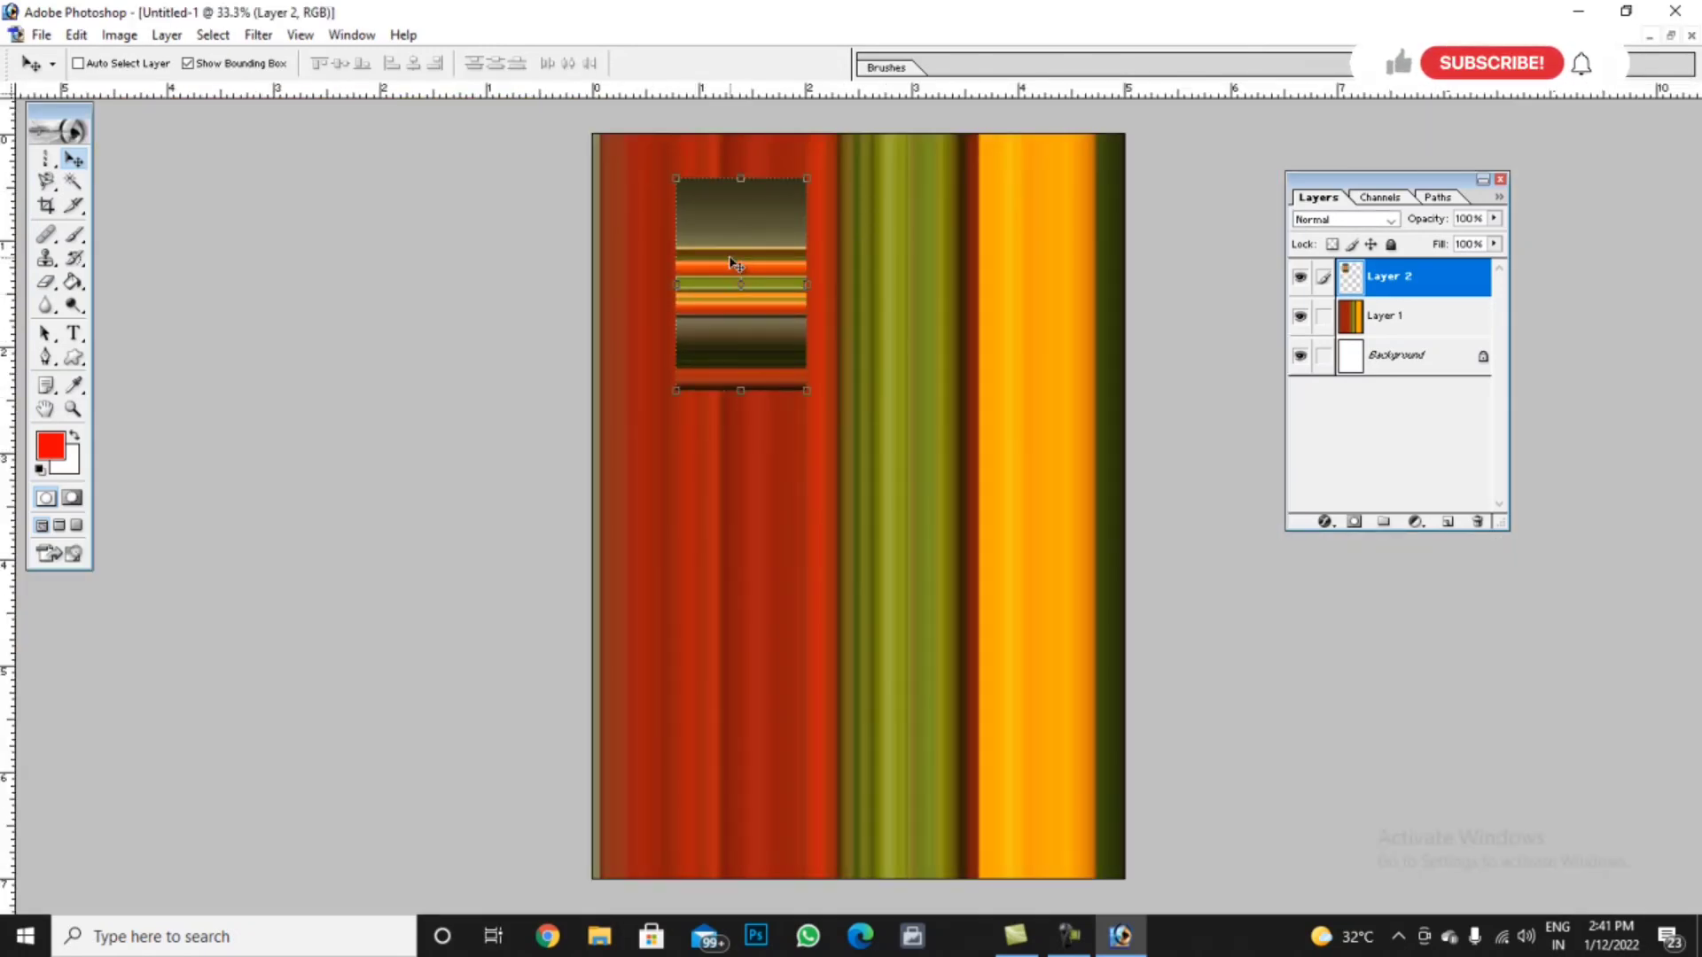
Free-transform Layer 2's horizontal stripes to a much larger size and move them down and right over the page
key("ctrl+t")
left_click_drag(807, 388, 1048, 760)
left_click_drag(838, 496, 945, 635)
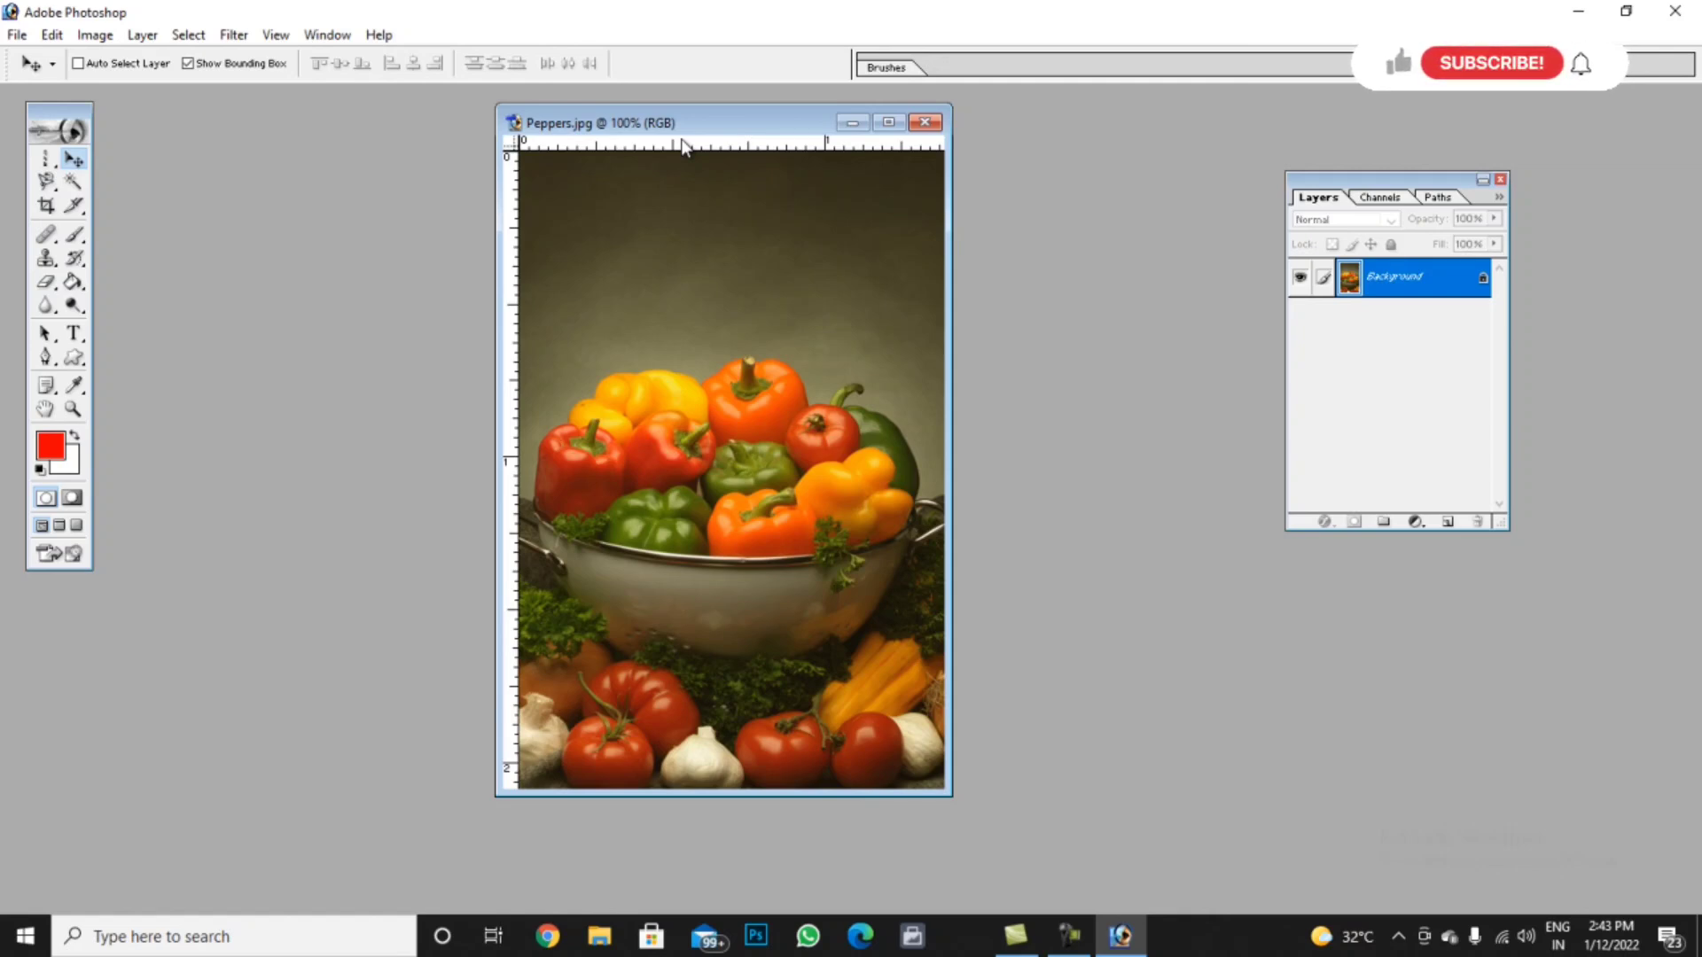
Move the Peppers image window slightly right and down in the workspace
left_click_drag(689, 121, 732, 152)
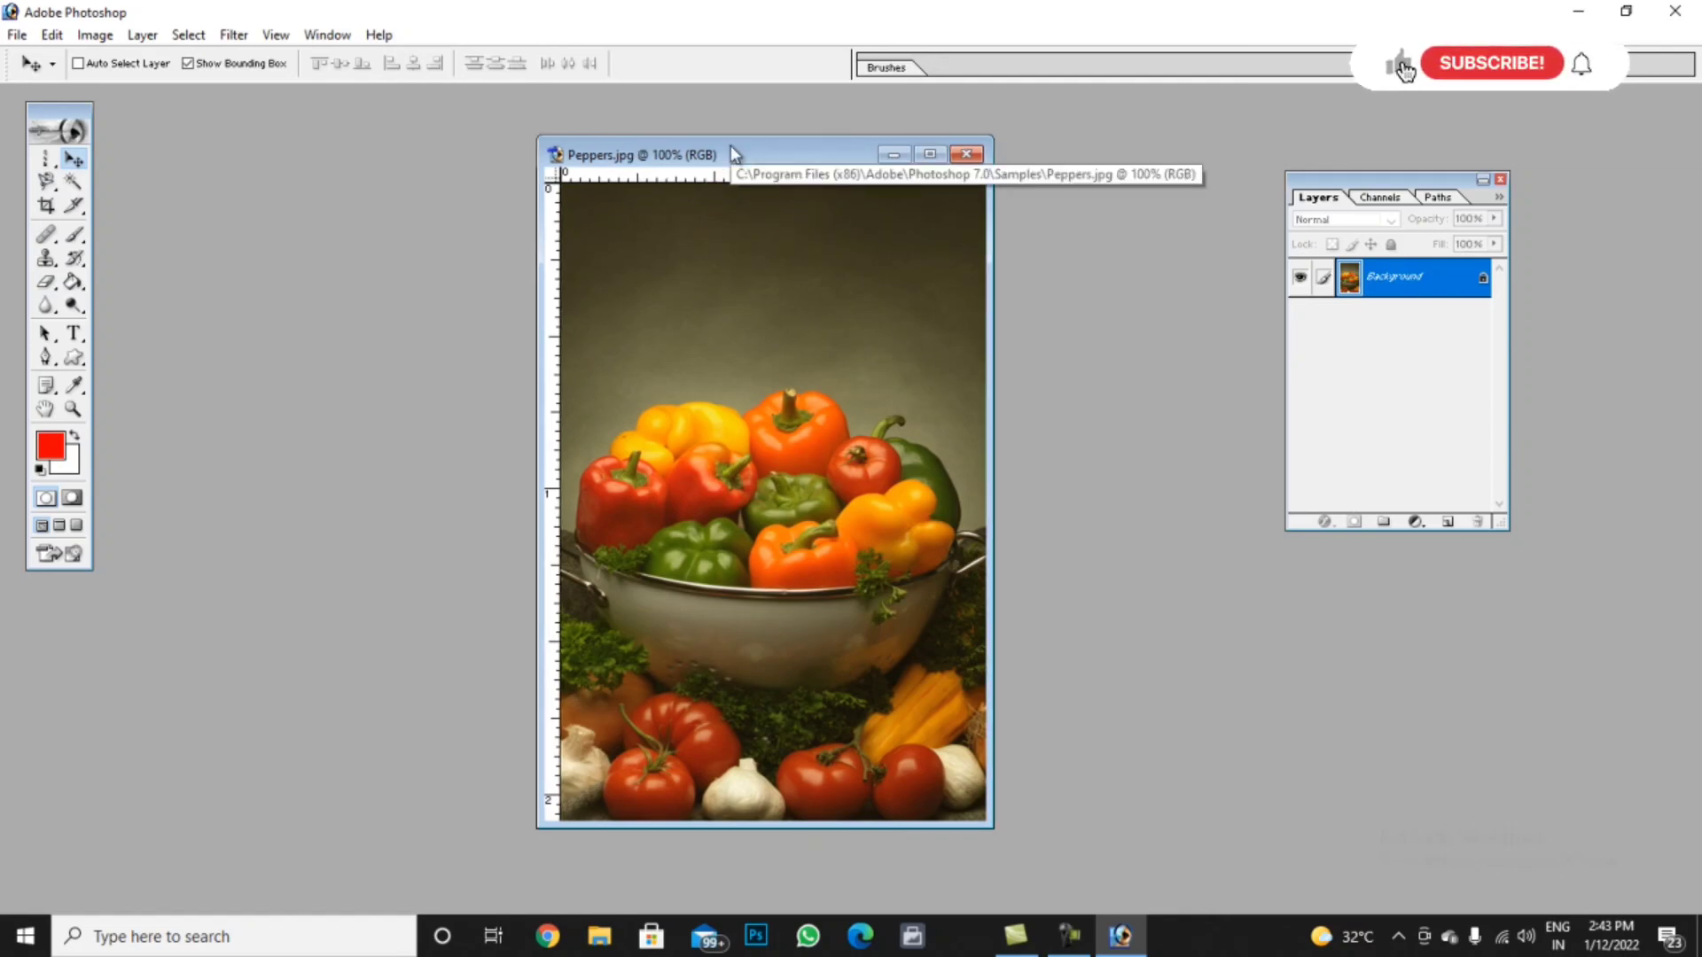